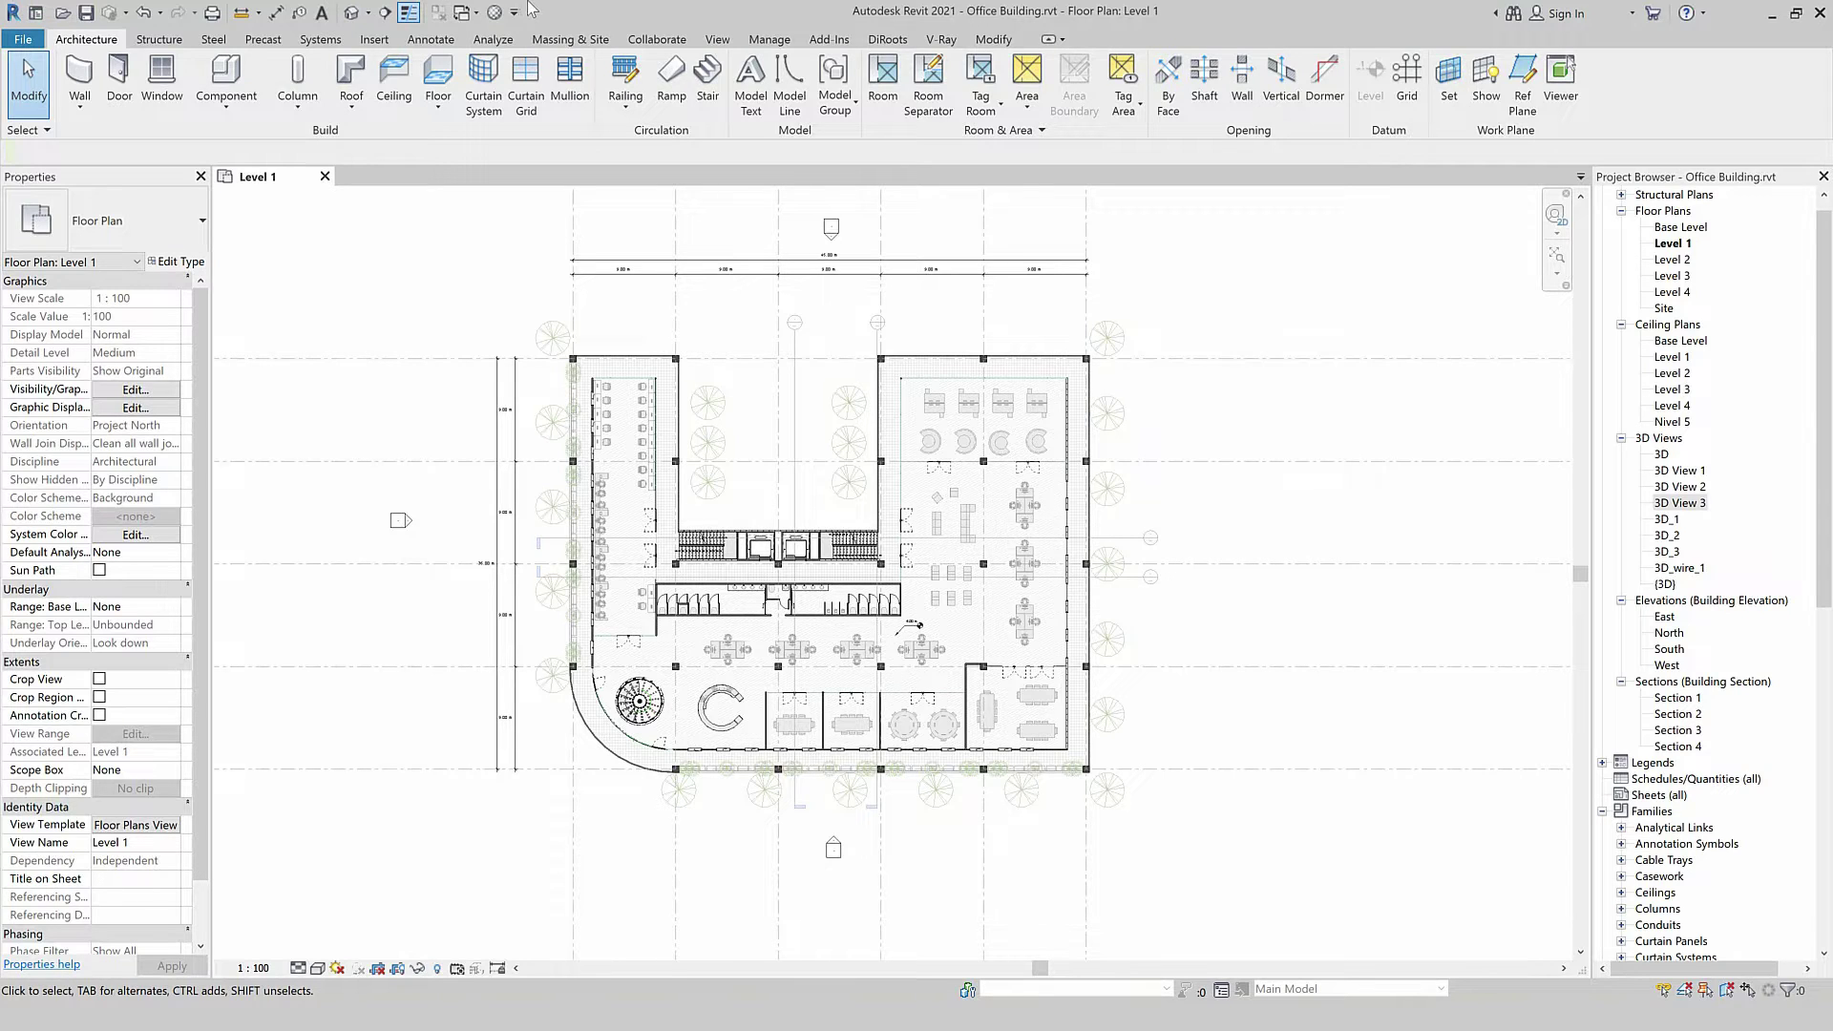
# Start the Camera tool from the View tab's 3D View menu, with Perspective on.
pyautogui.click(369, 16)
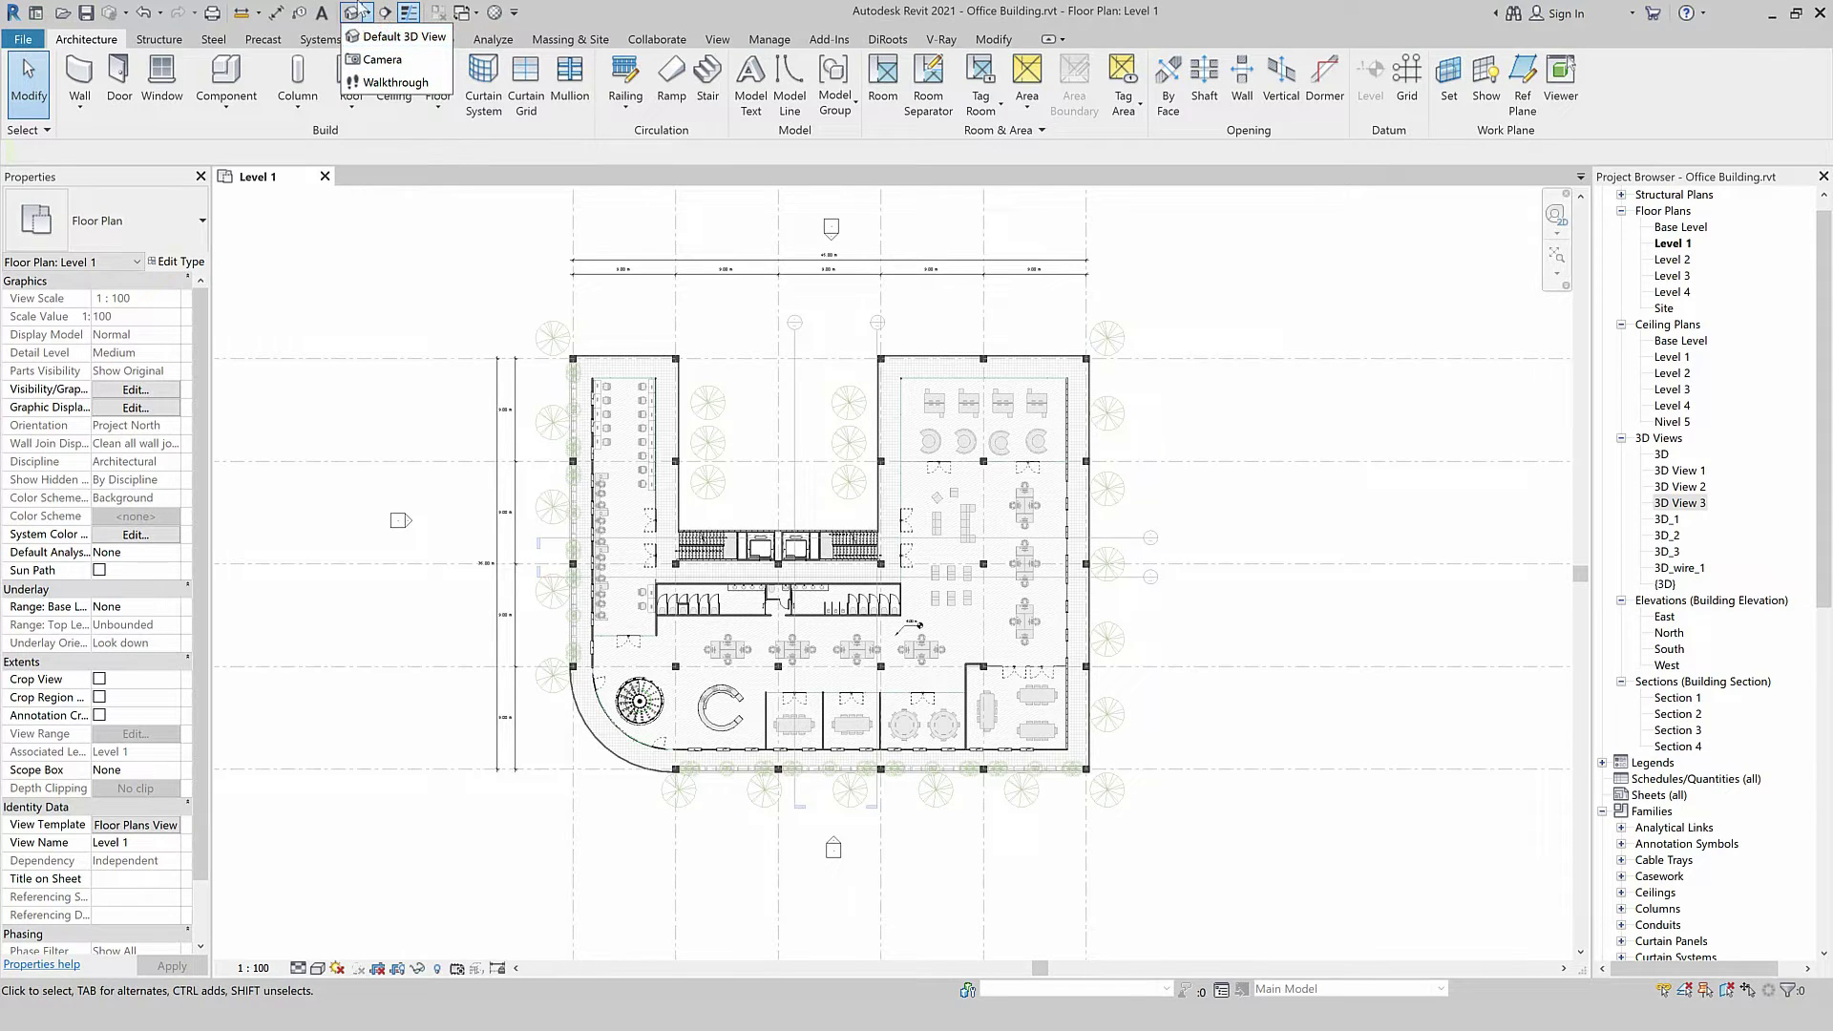
pyautogui.click(516, 19)
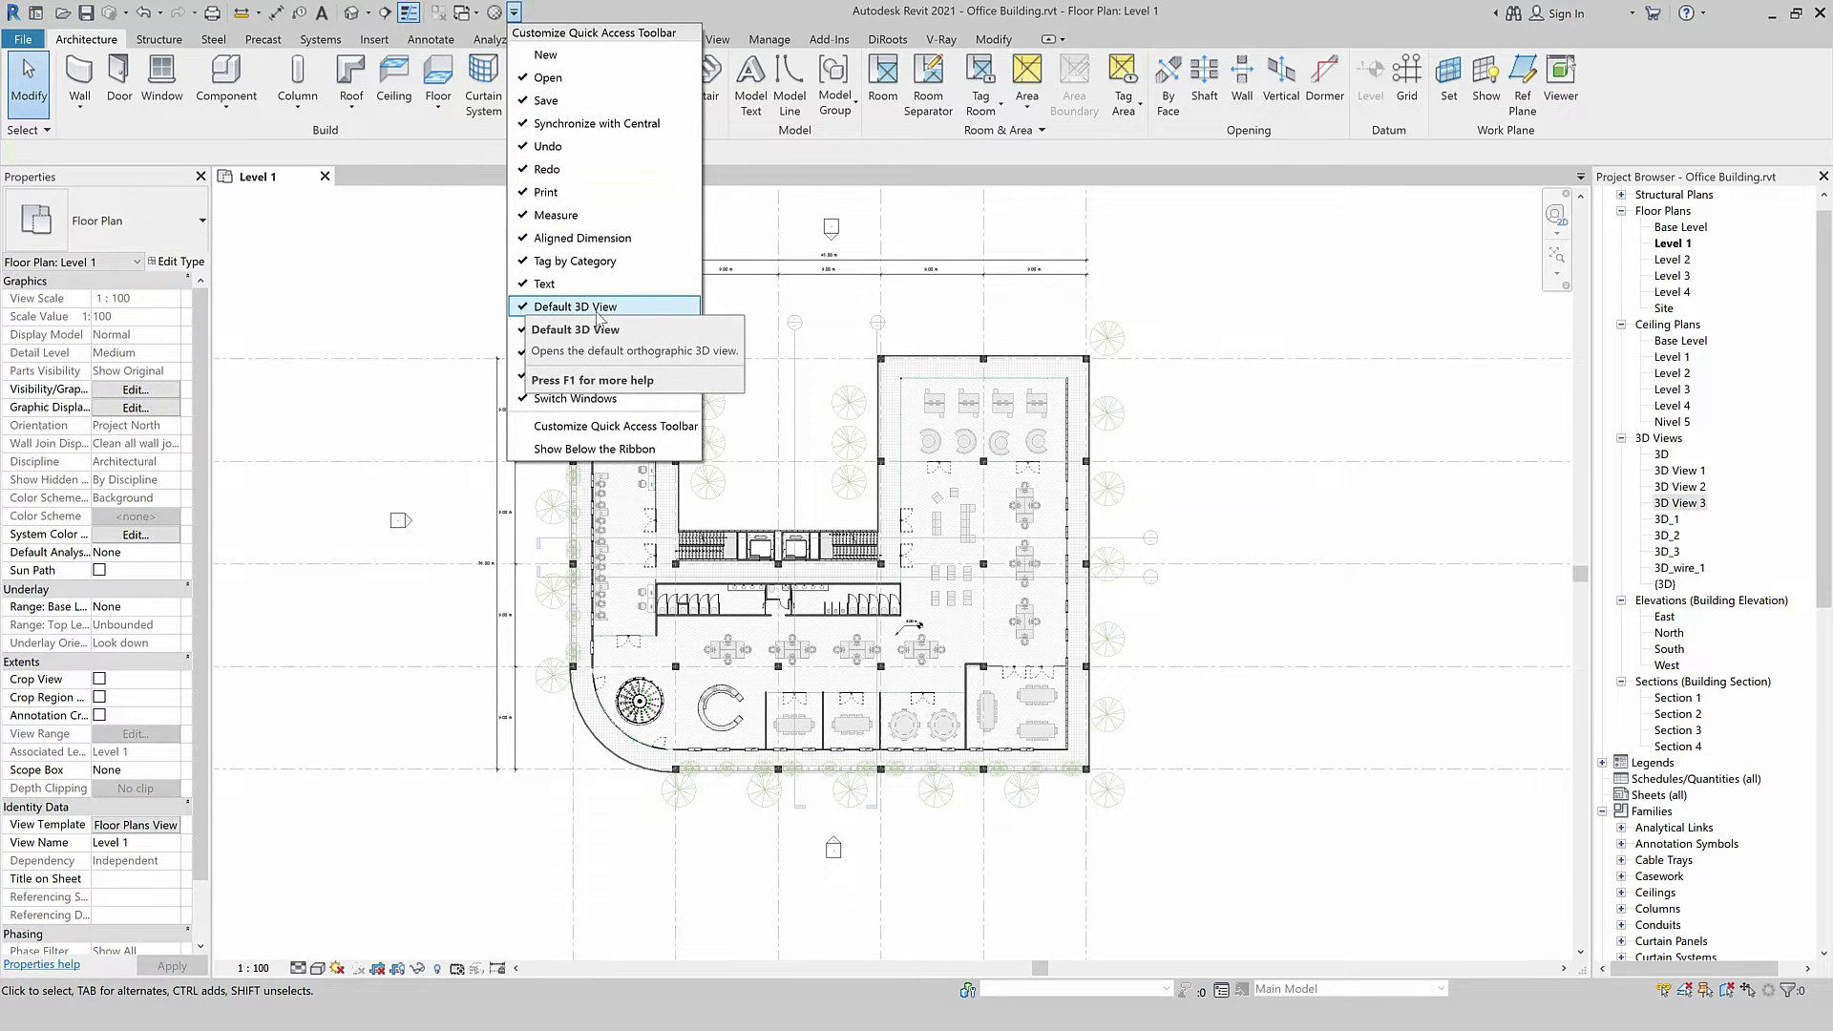
pyautogui.click(367, 13)
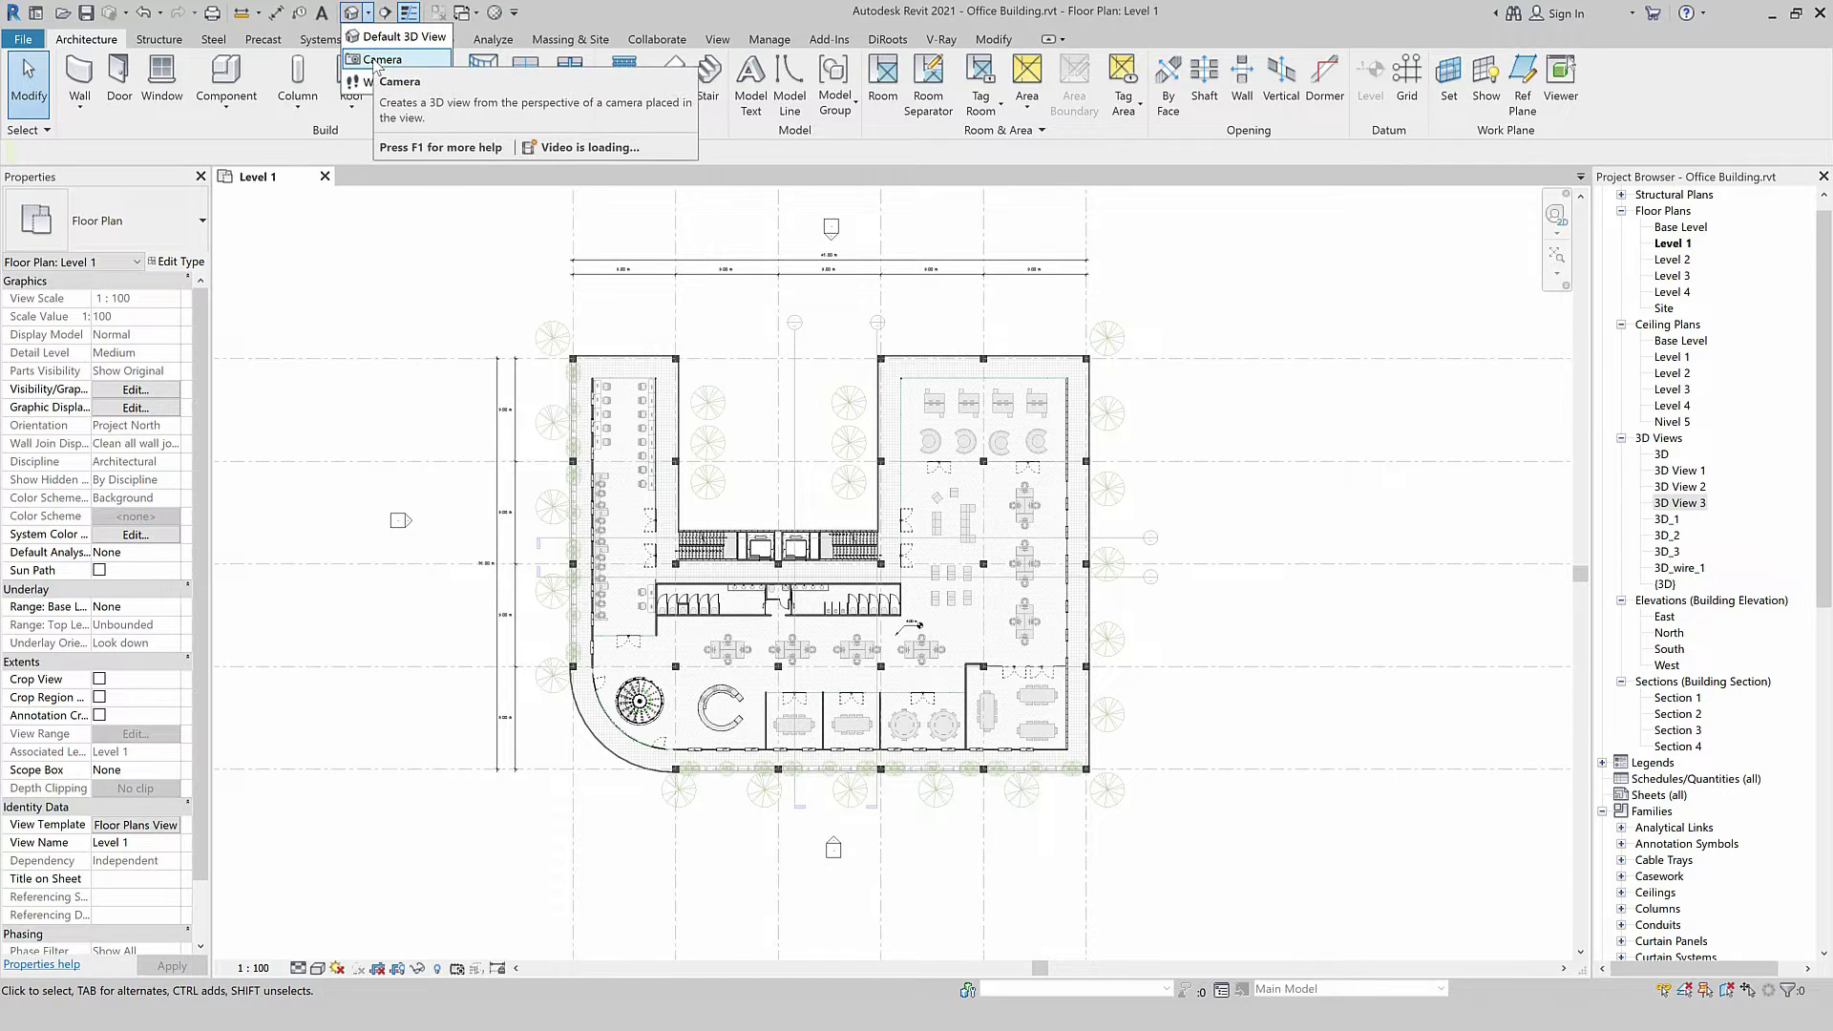
pyautogui.click(734, 42)
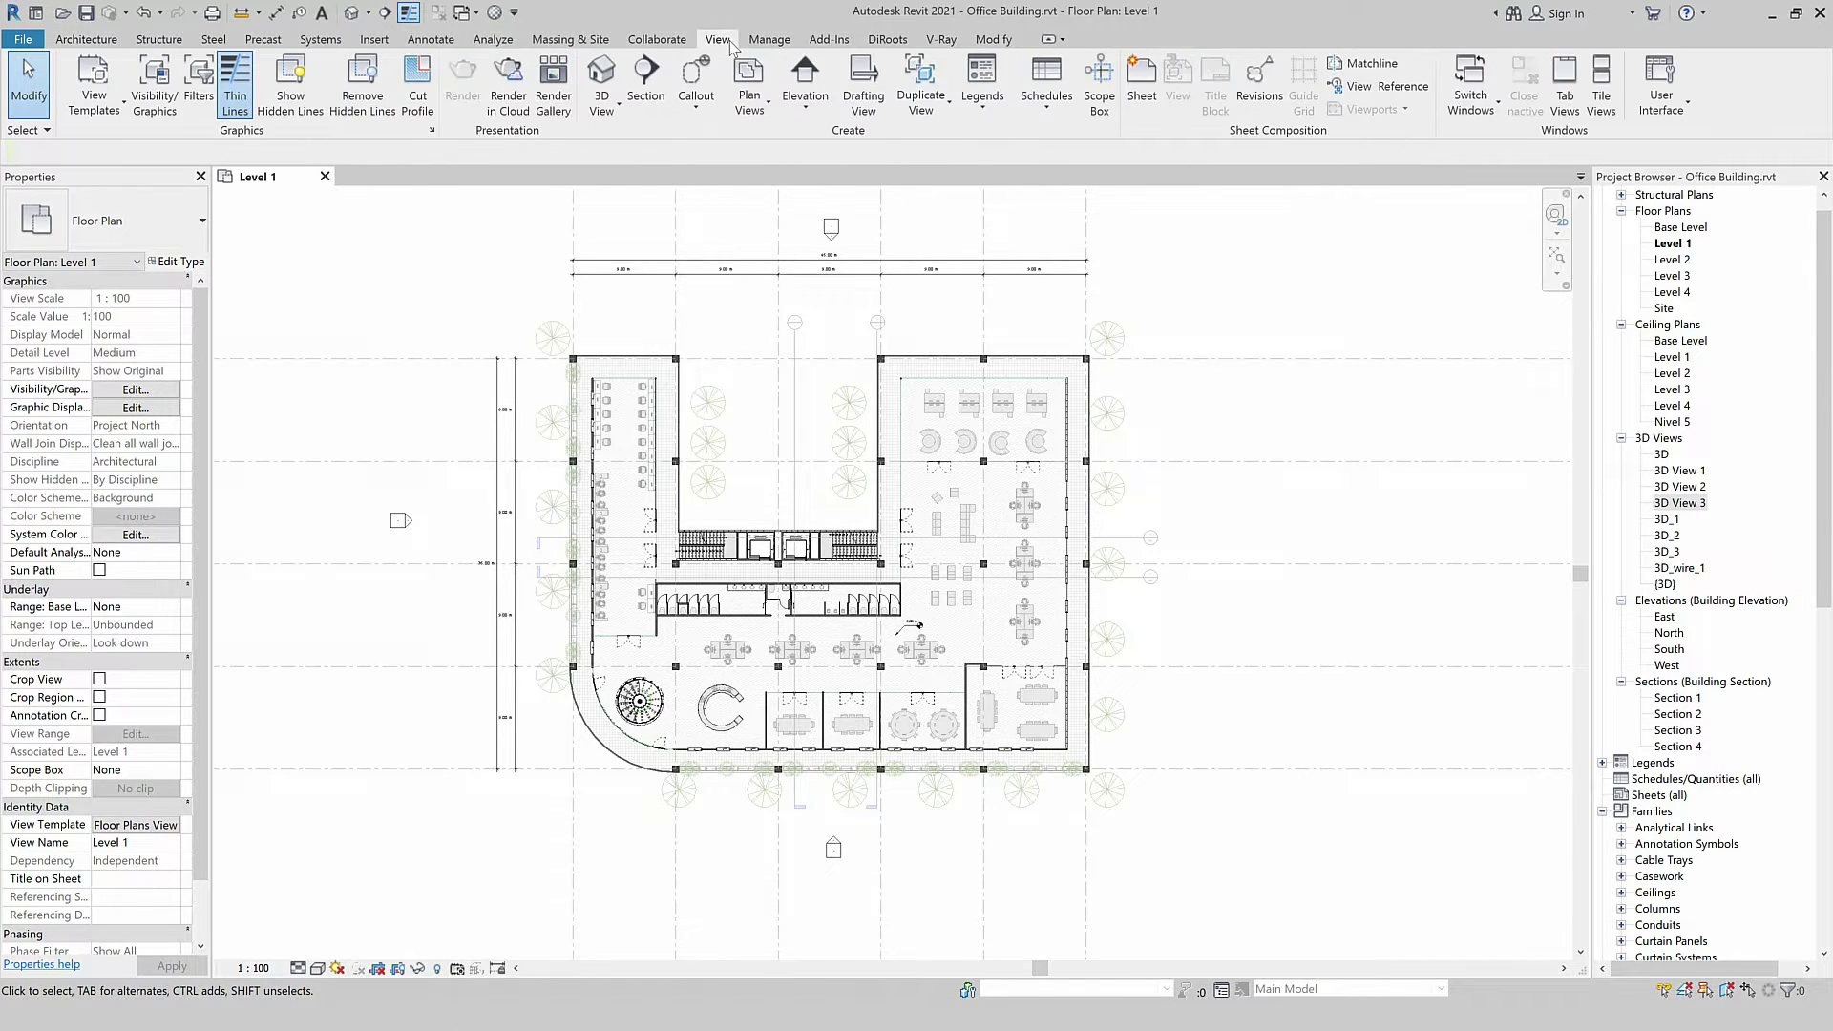
pyautogui.click(602, 103)
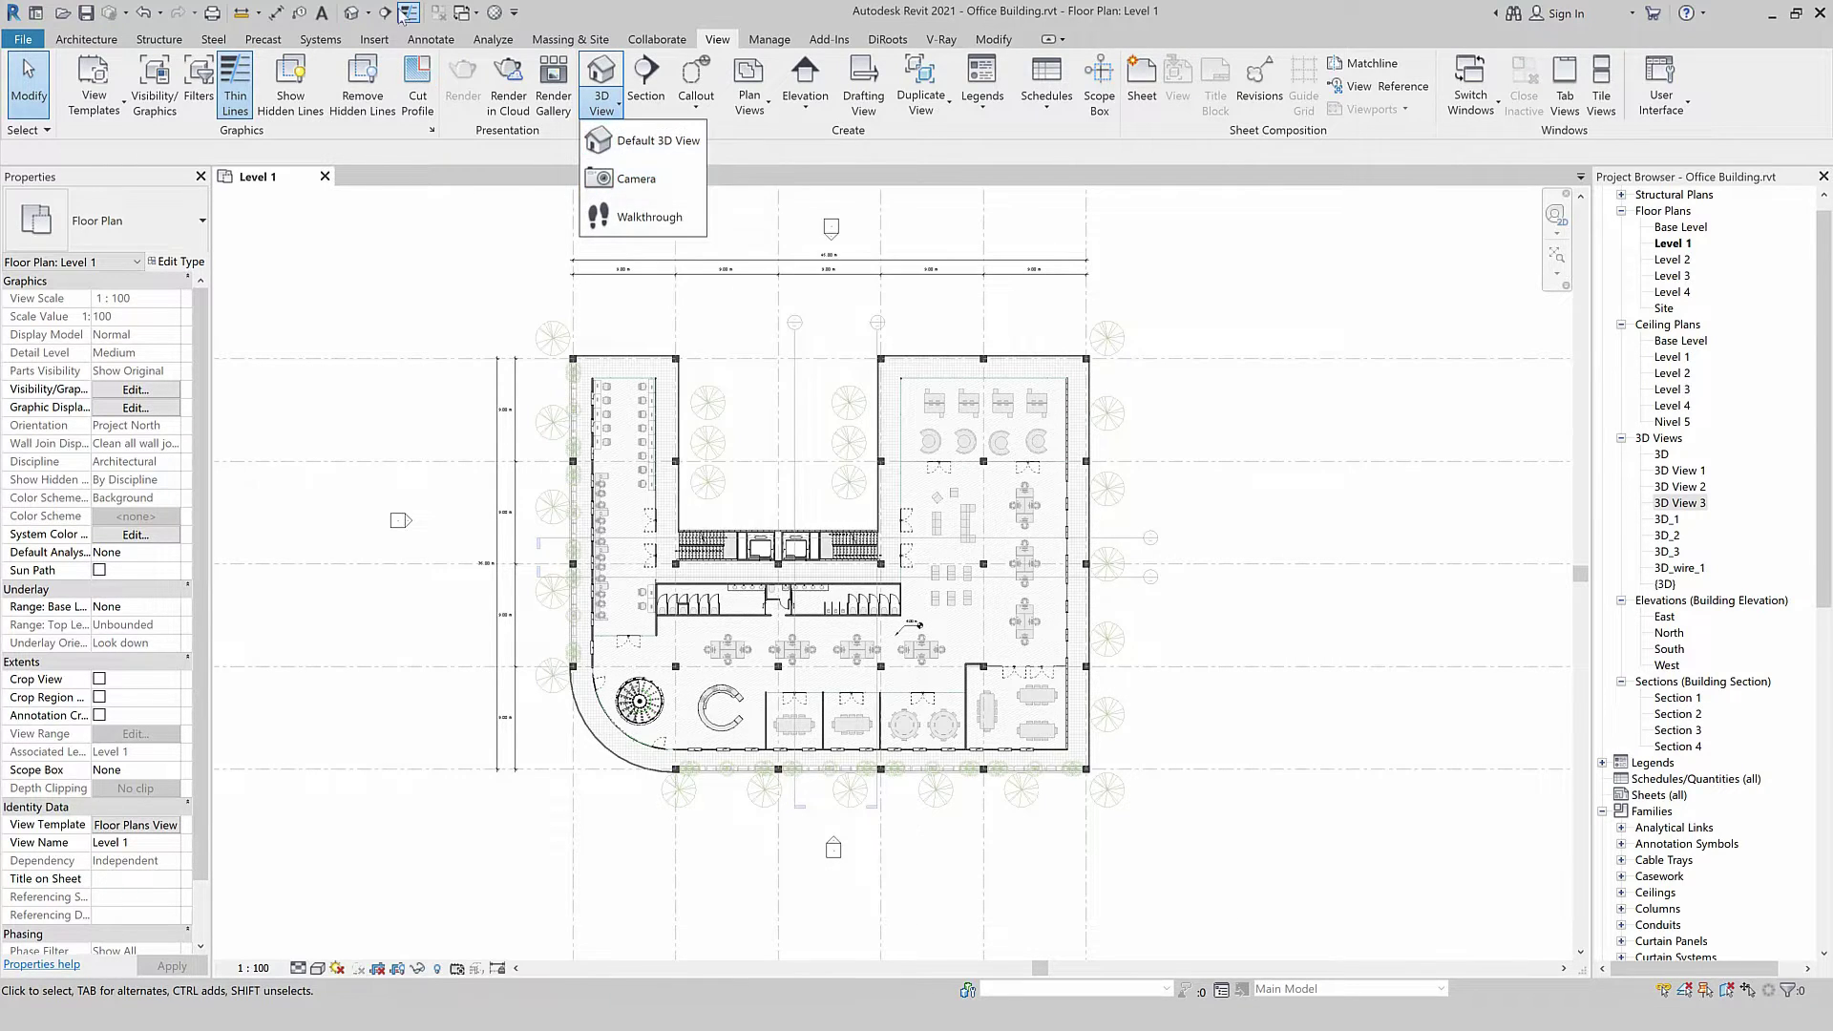
pyautogui.click(368, 14)
pyautogui.click(378, 71)
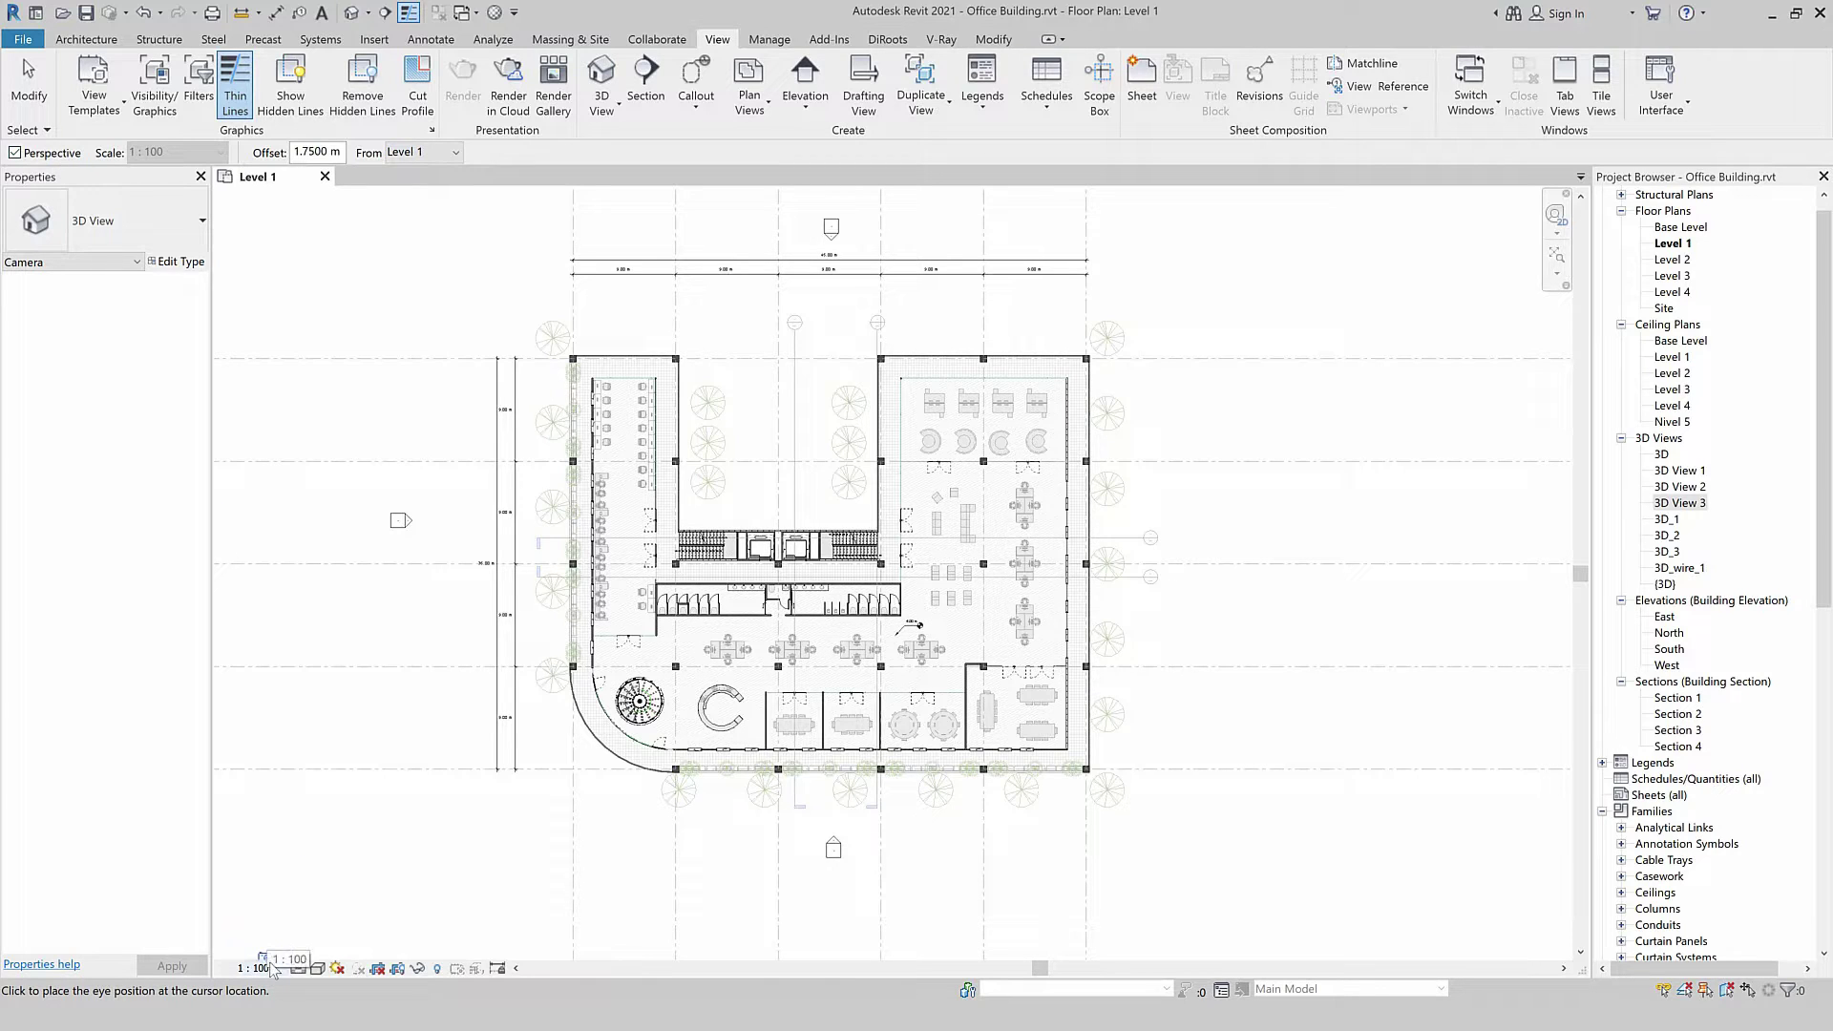
# Place a Level 1 camera with its eye in the upper-right room, creating 3D View 4.
pyautogui.click(410, 154)
pyautogui.click(411, 156)
pyautogui.scroll(1, 944, 679)
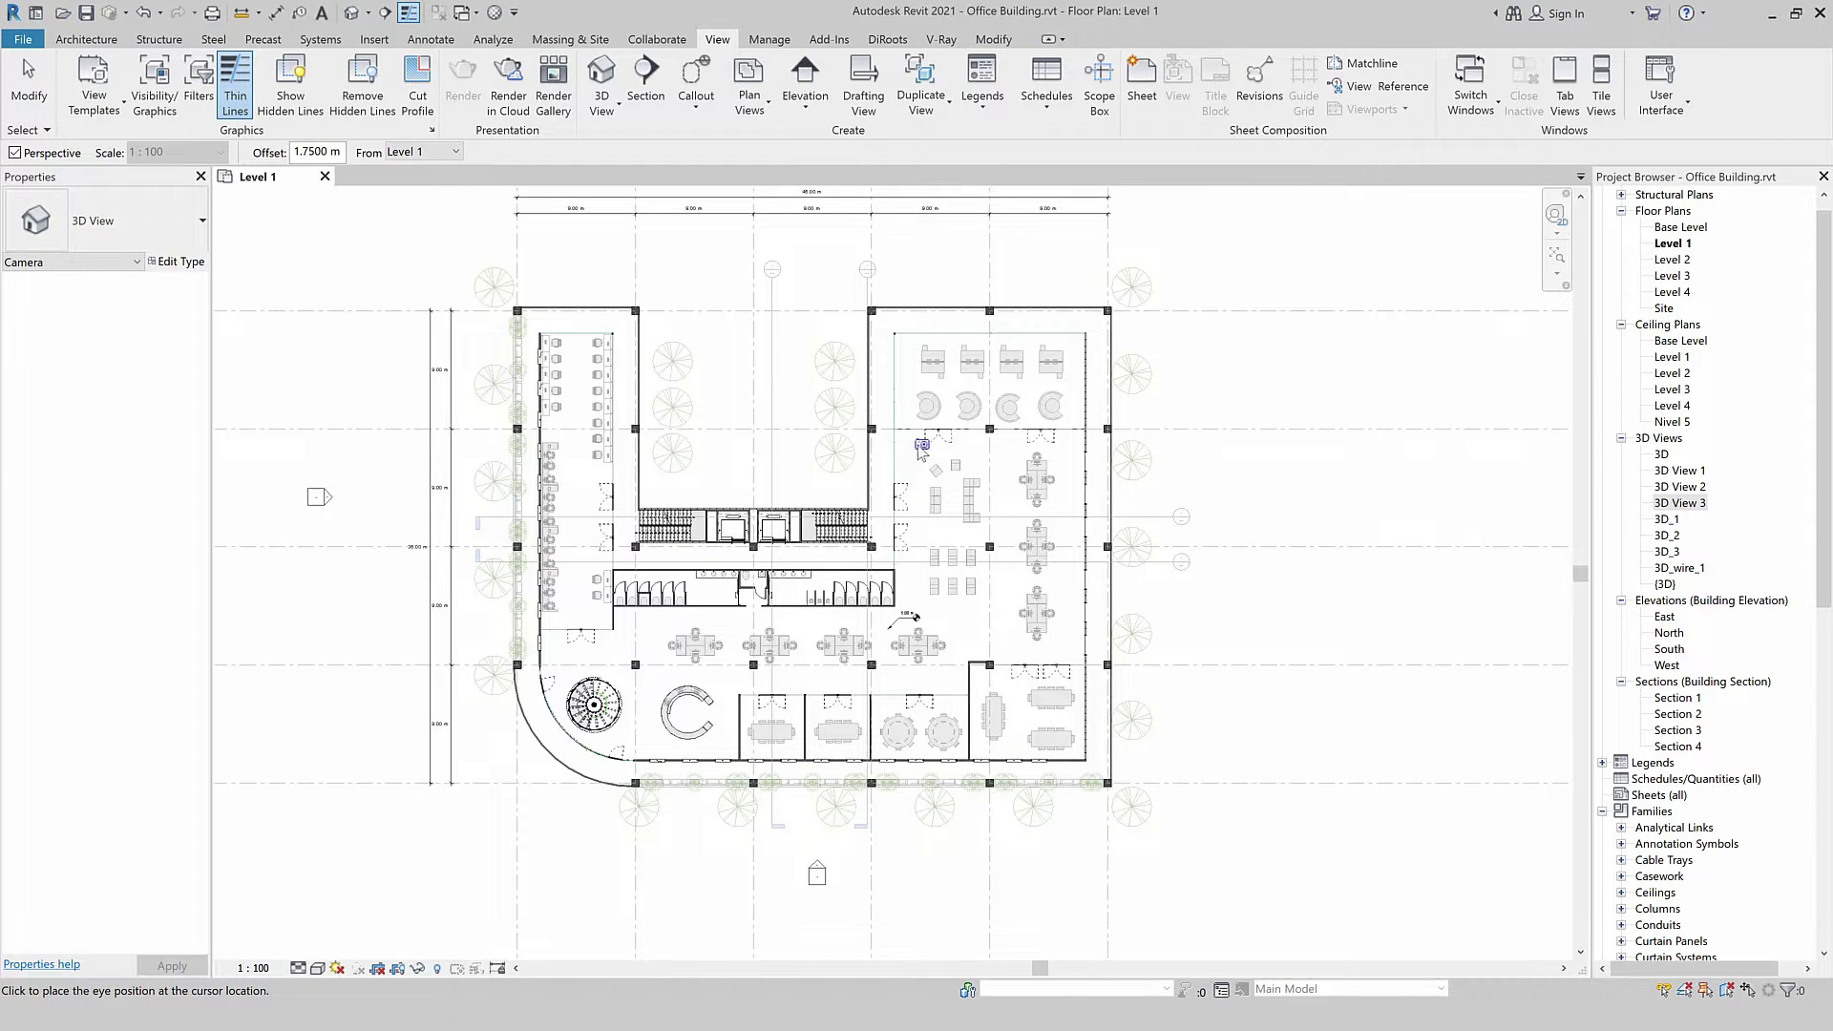
pyautogui.click(913, 449)
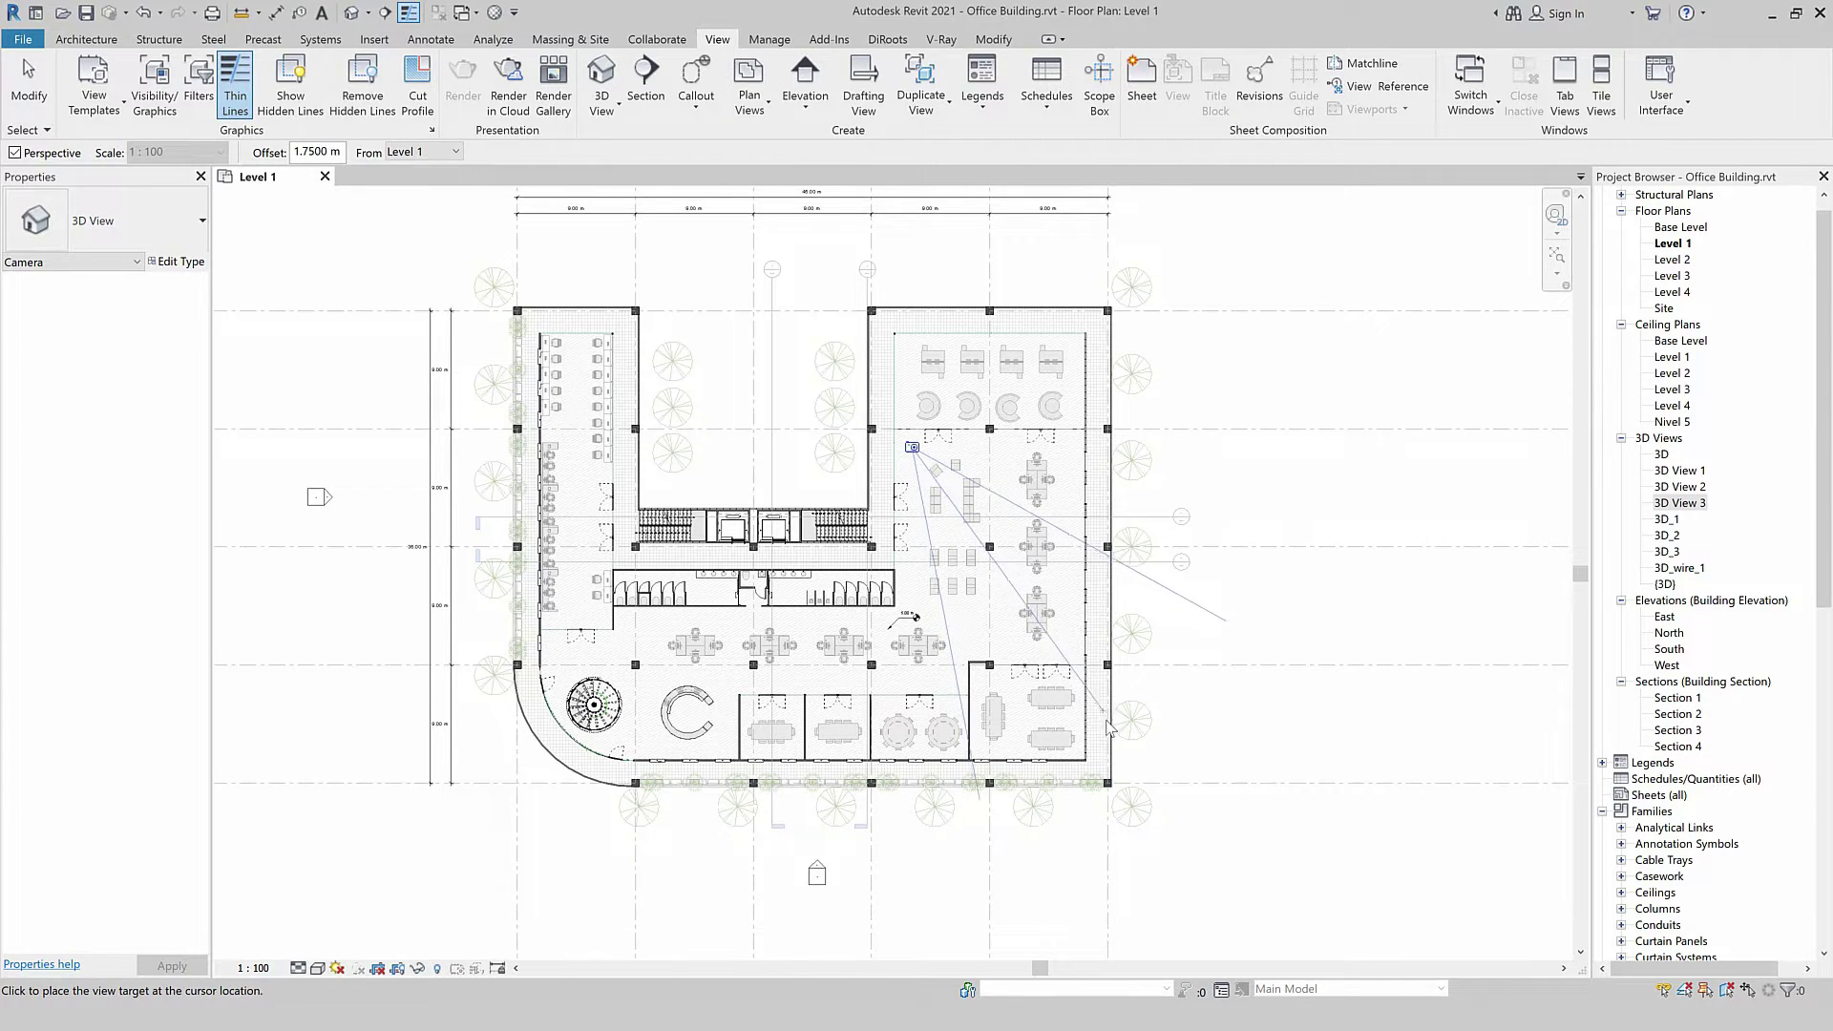
pyautogui.click(1172, 821)
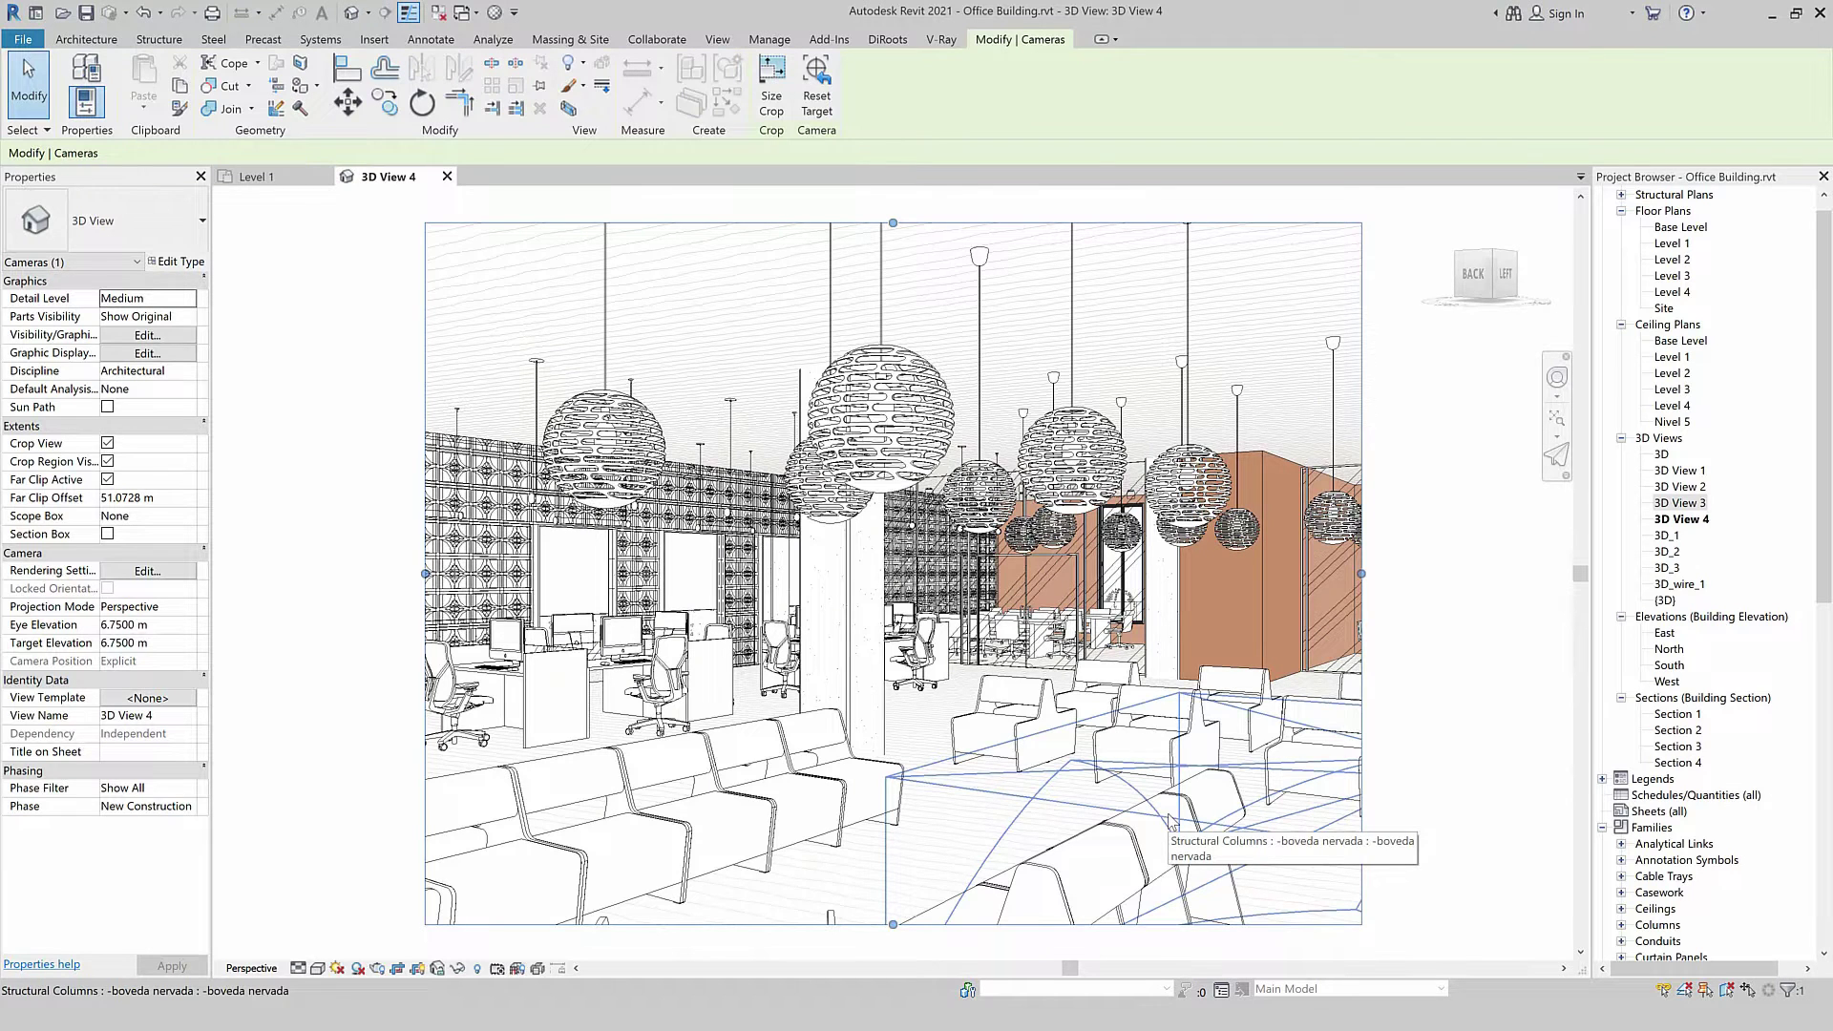
# Widen 3D View 4's crop region rightward, downward and leftward to show more seating.
pyautogui.scroll(-1, 1283, 621)
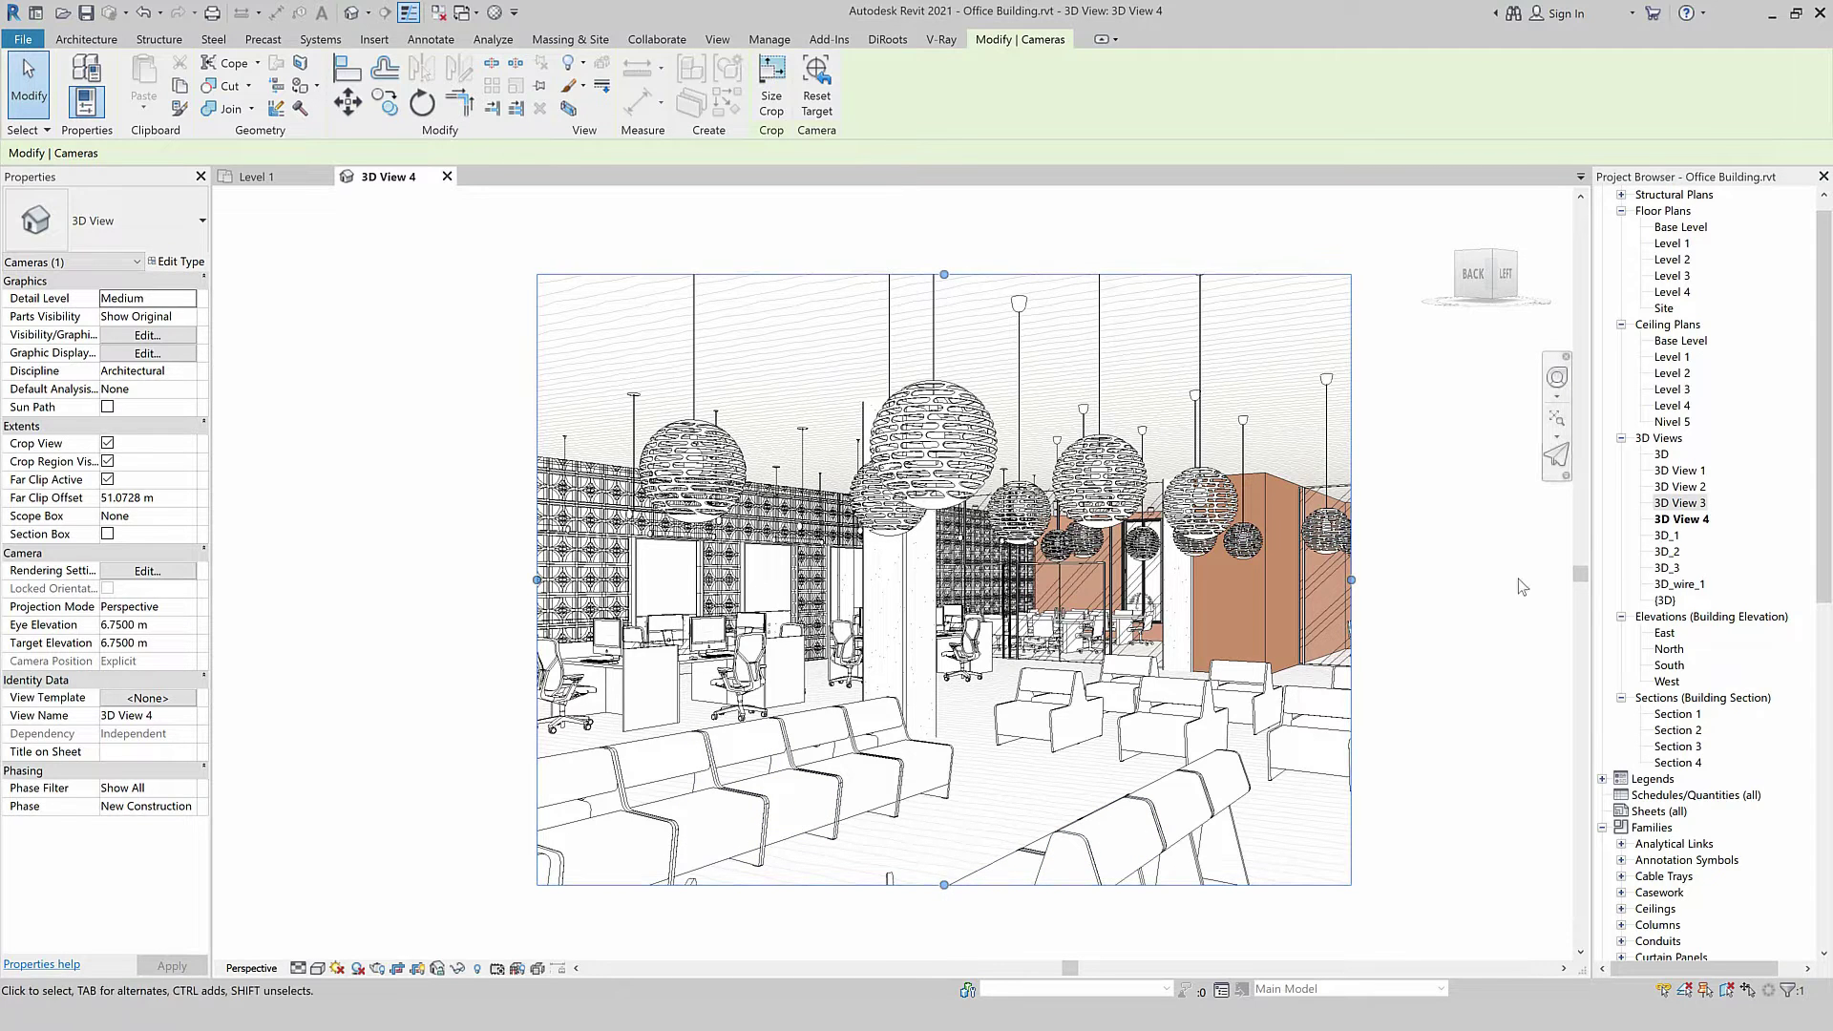
pyautogui.moveTo(1351, 580); pyautogui.dragTo(1419, 625)
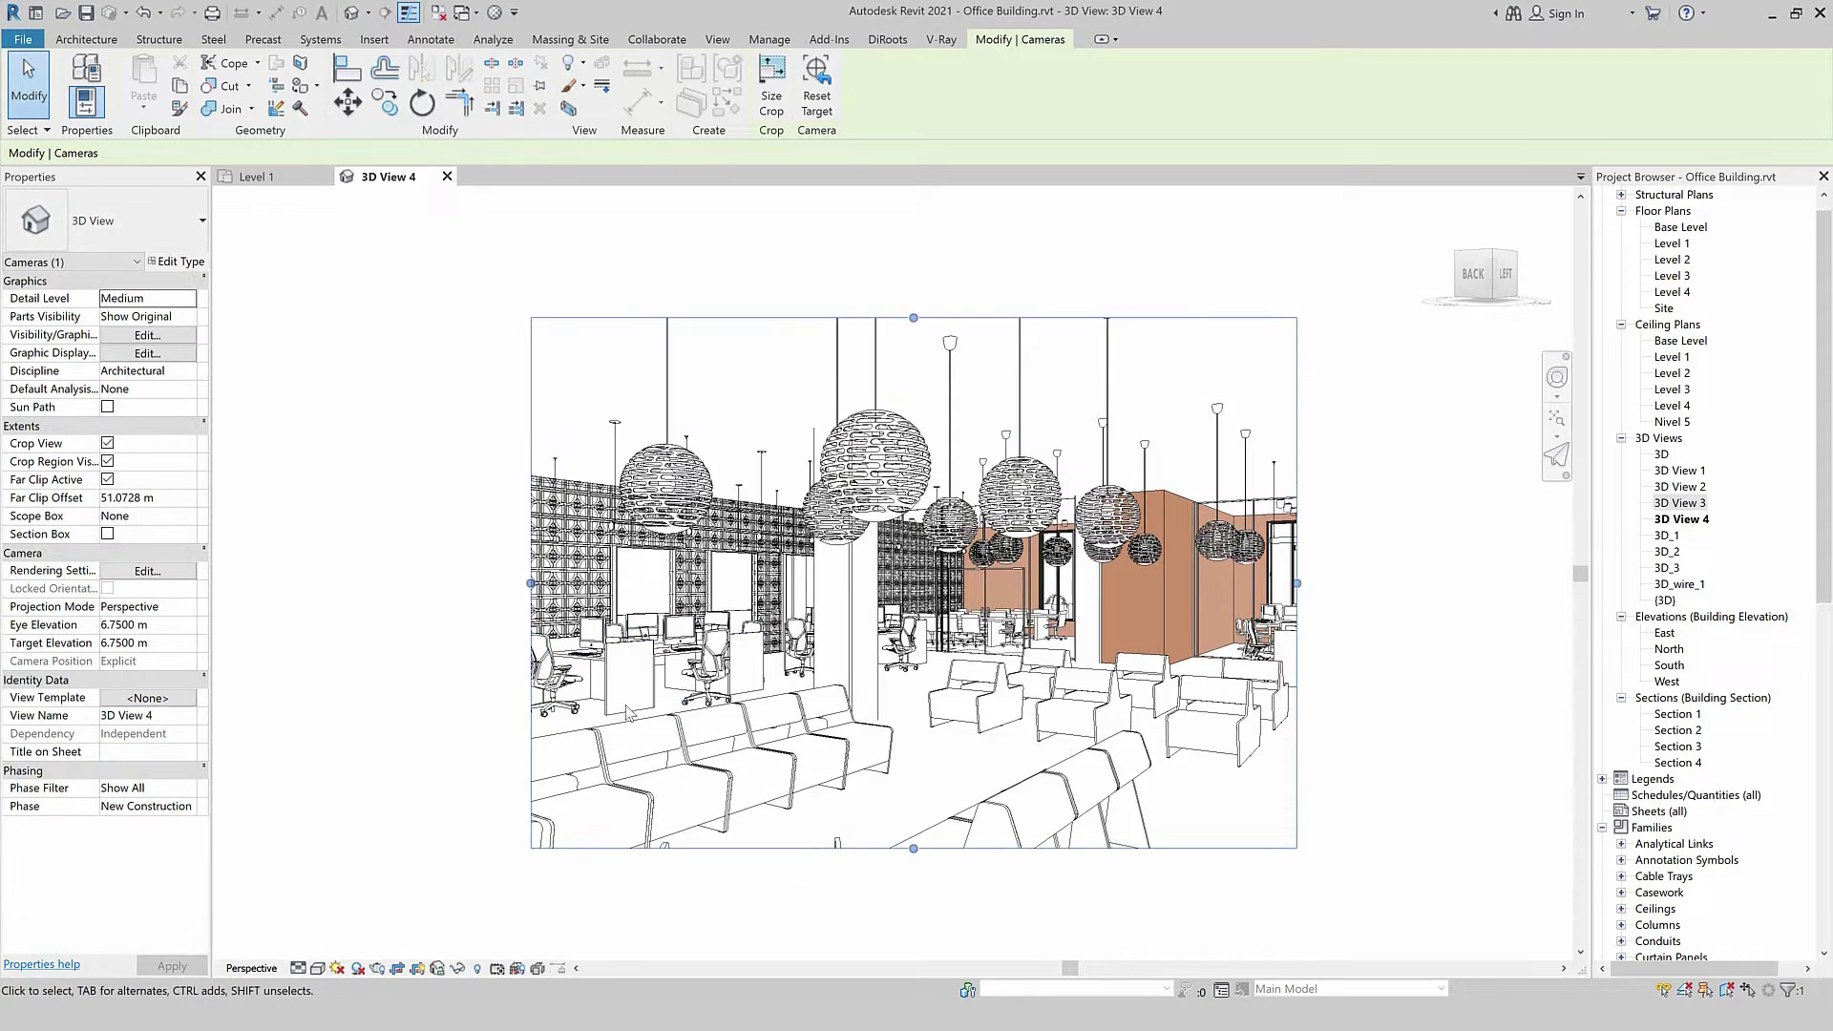
pyautogui.moveTo(913, 849); pyautogui.dragTo(913, 909)
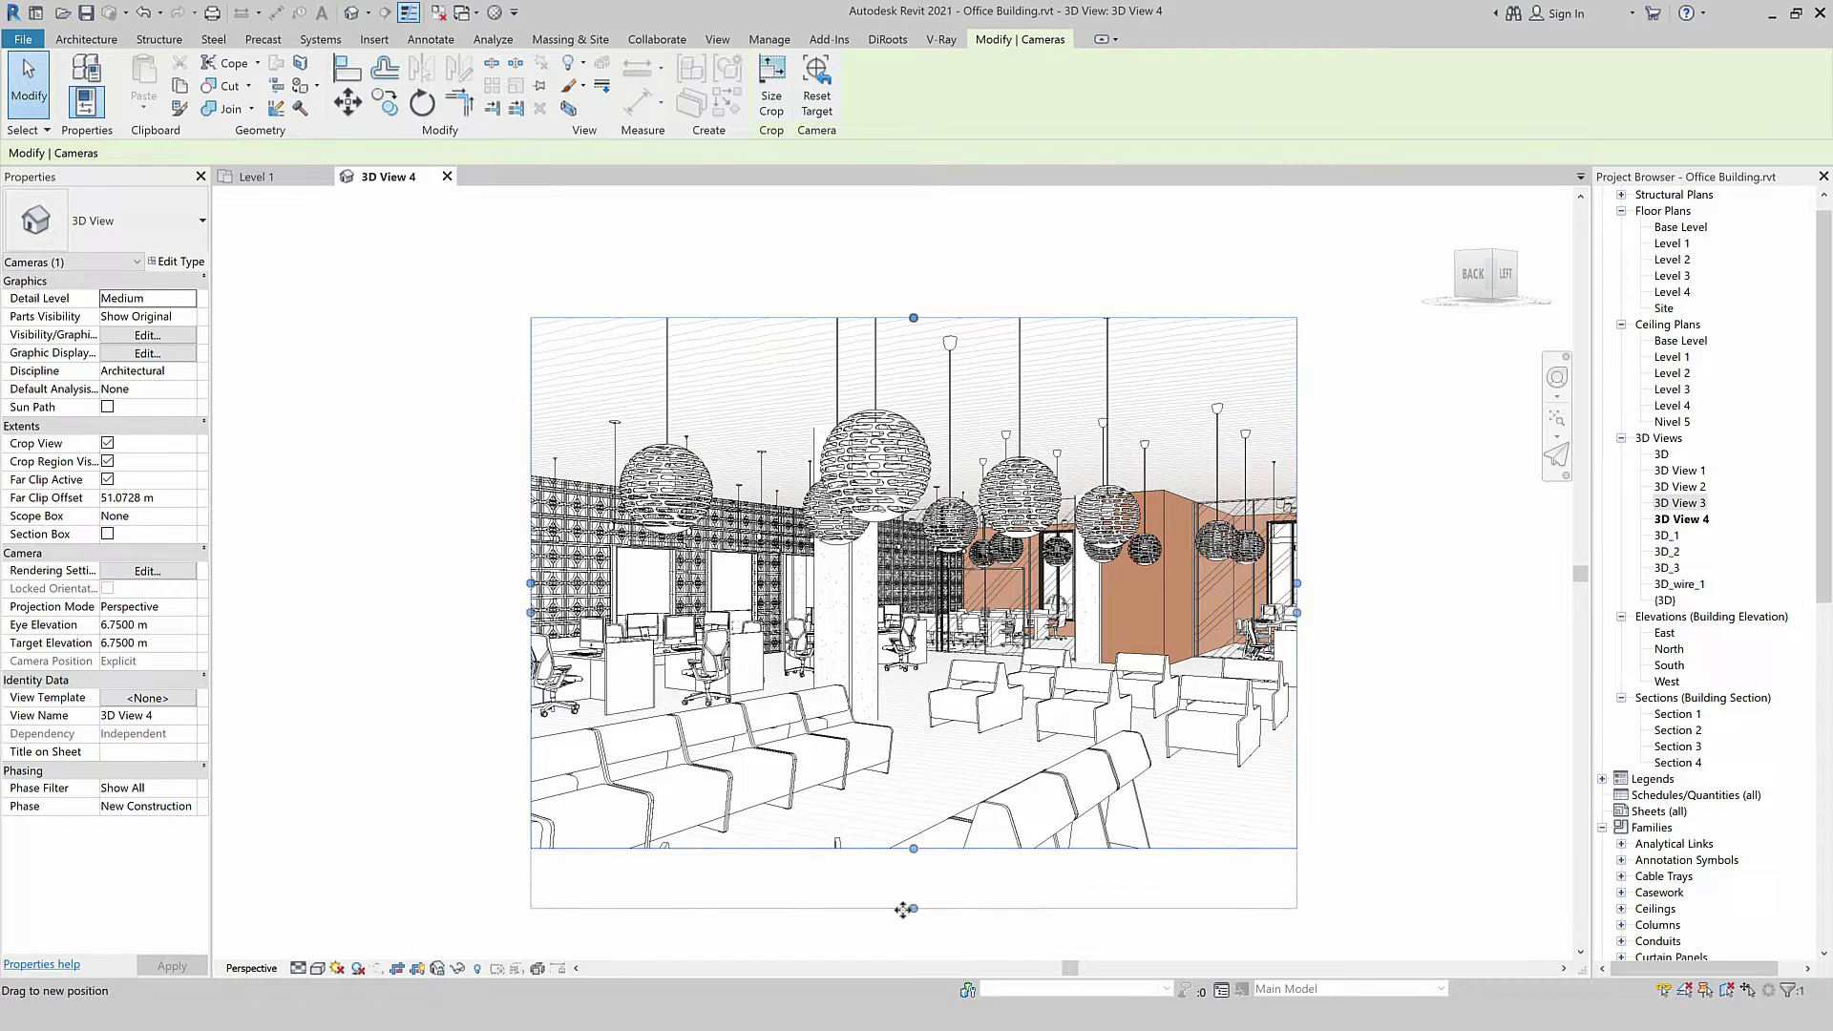
pyautogui.moveTo(553, 852); pyautogui.dragTo(553, 853)
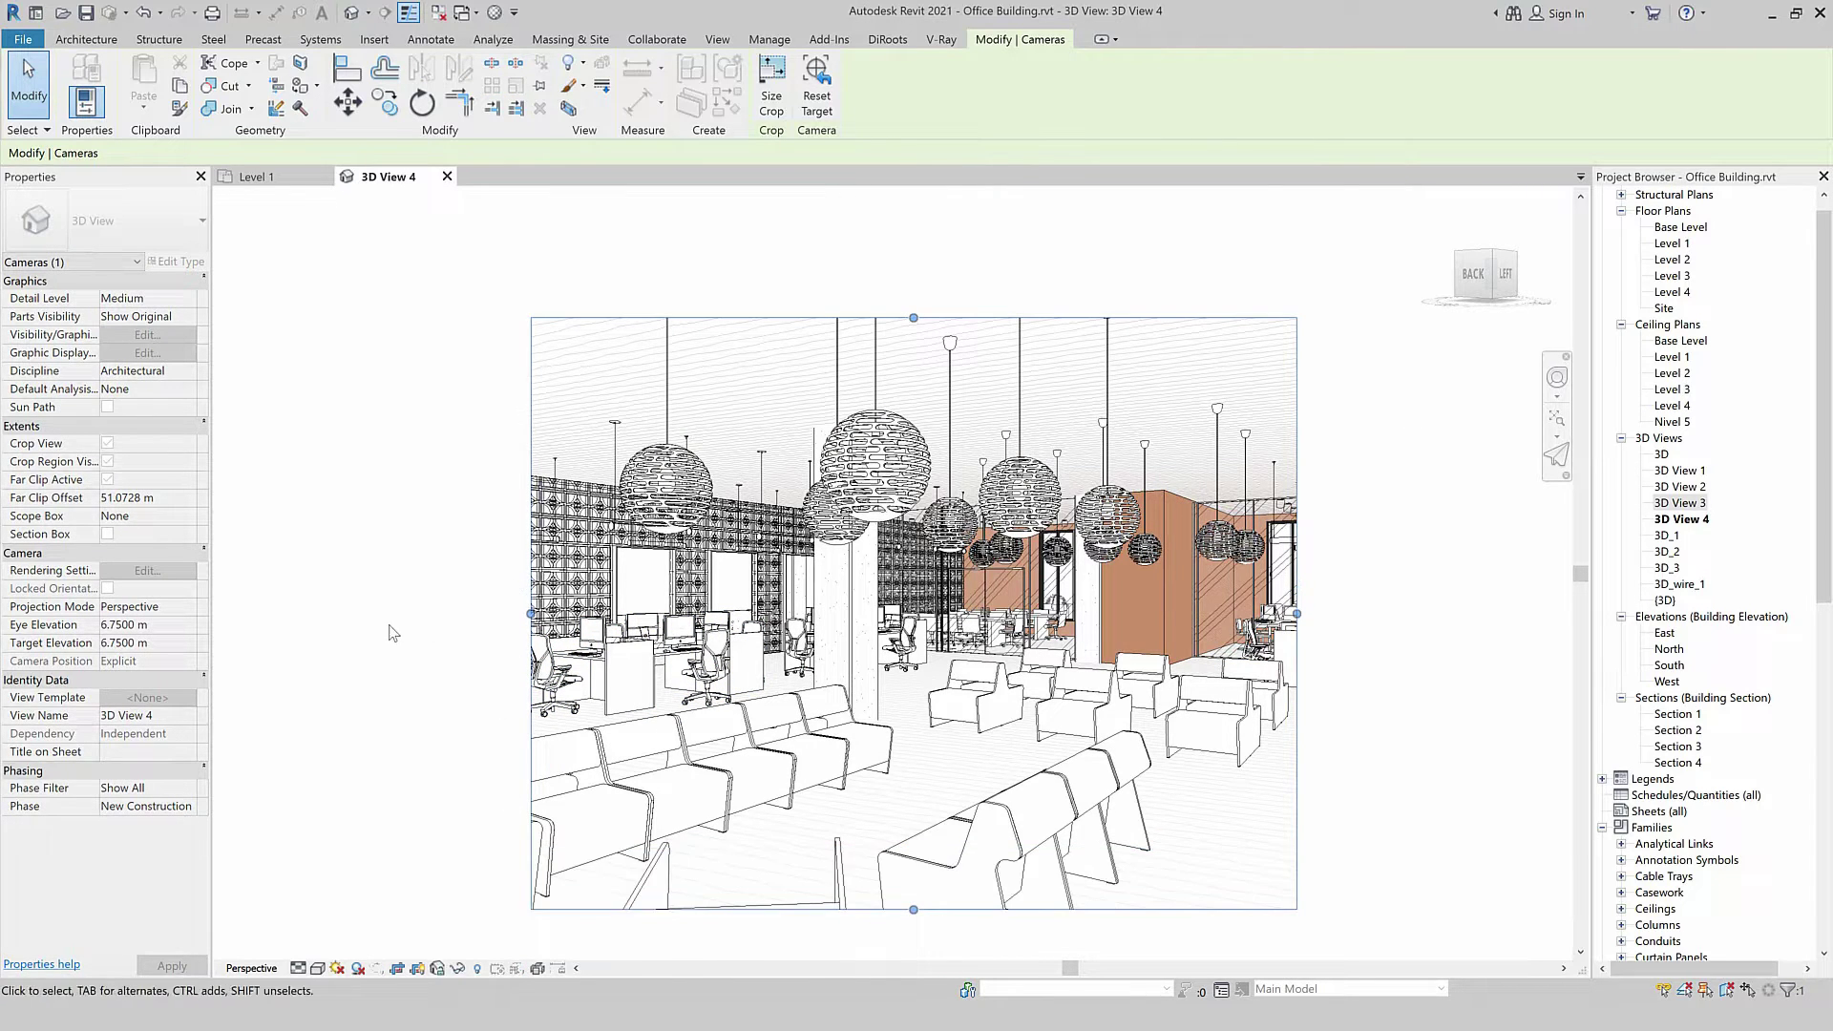
pyautogui.moveTo(532, 614)
pyautogui.mouseDown()
pyautogui.moveTo(467, 610)
pyautogui.moveTo(491, 614)
pyautogui.mouseUp()
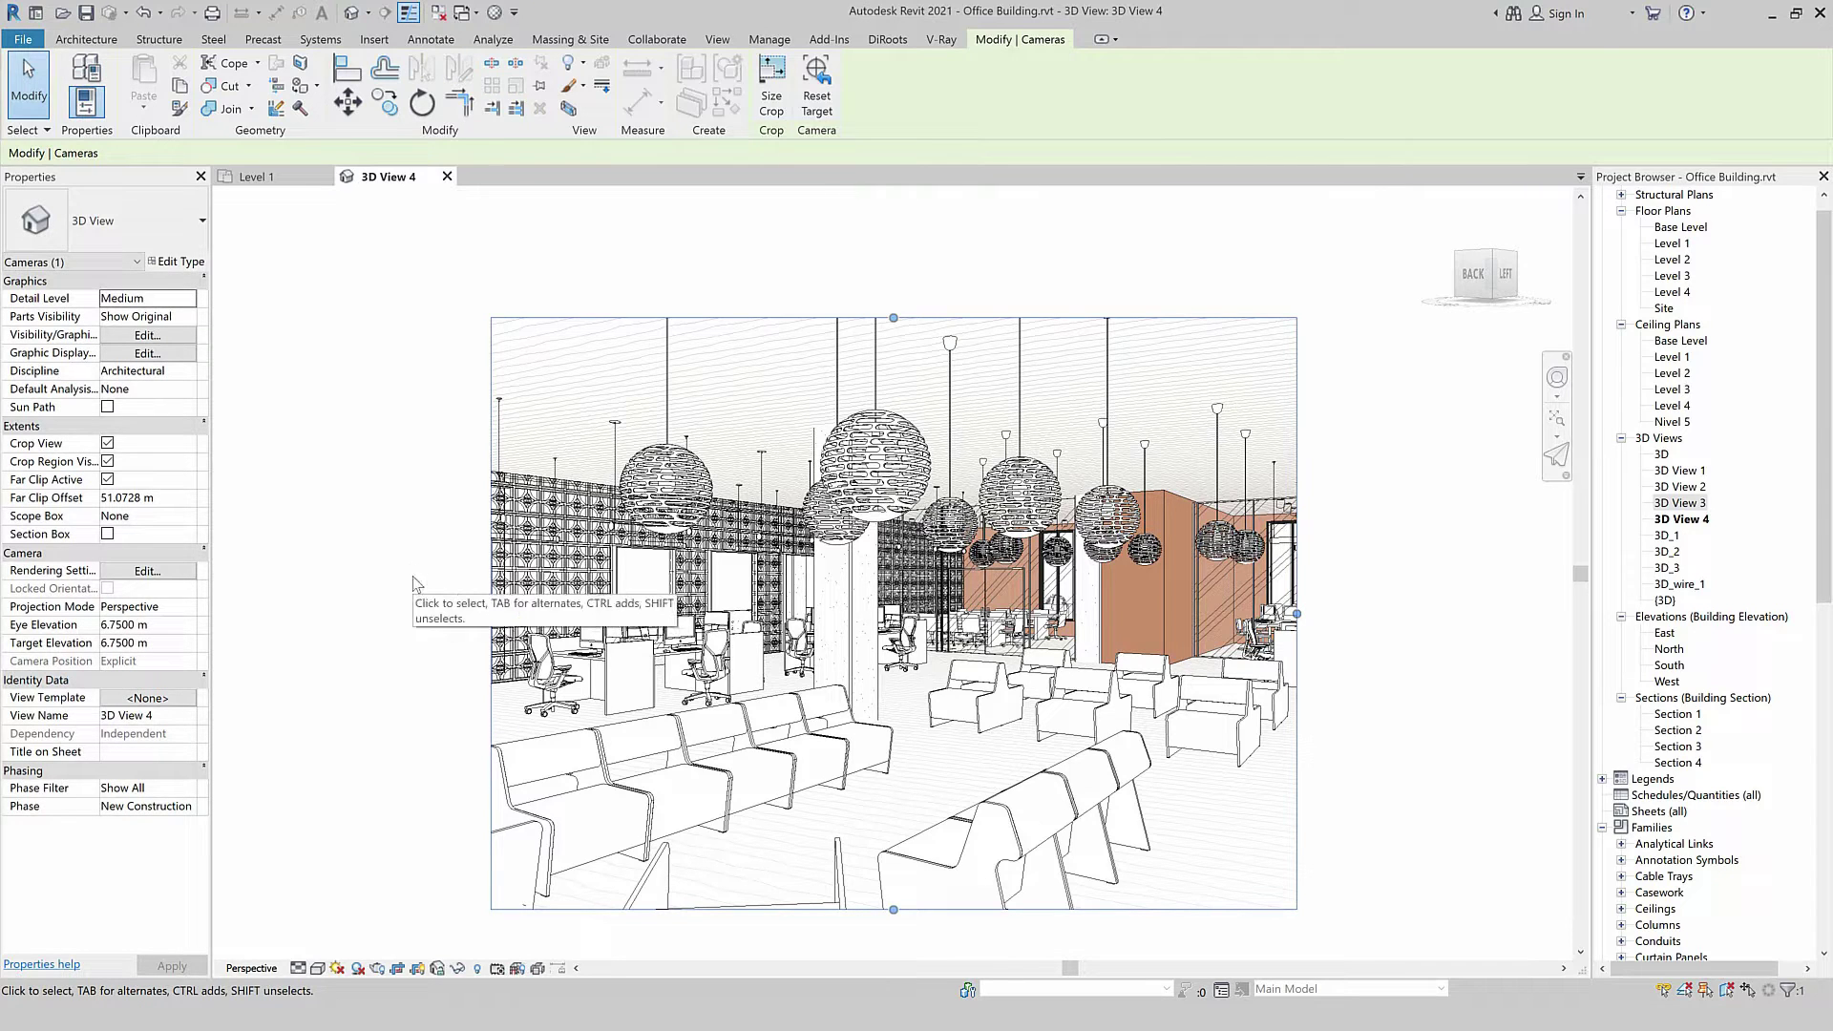
# Tile 3D View 4 beside the Level 1 plan and zoom both to fit with WT and ZA.
pyautogui.press('Escape')
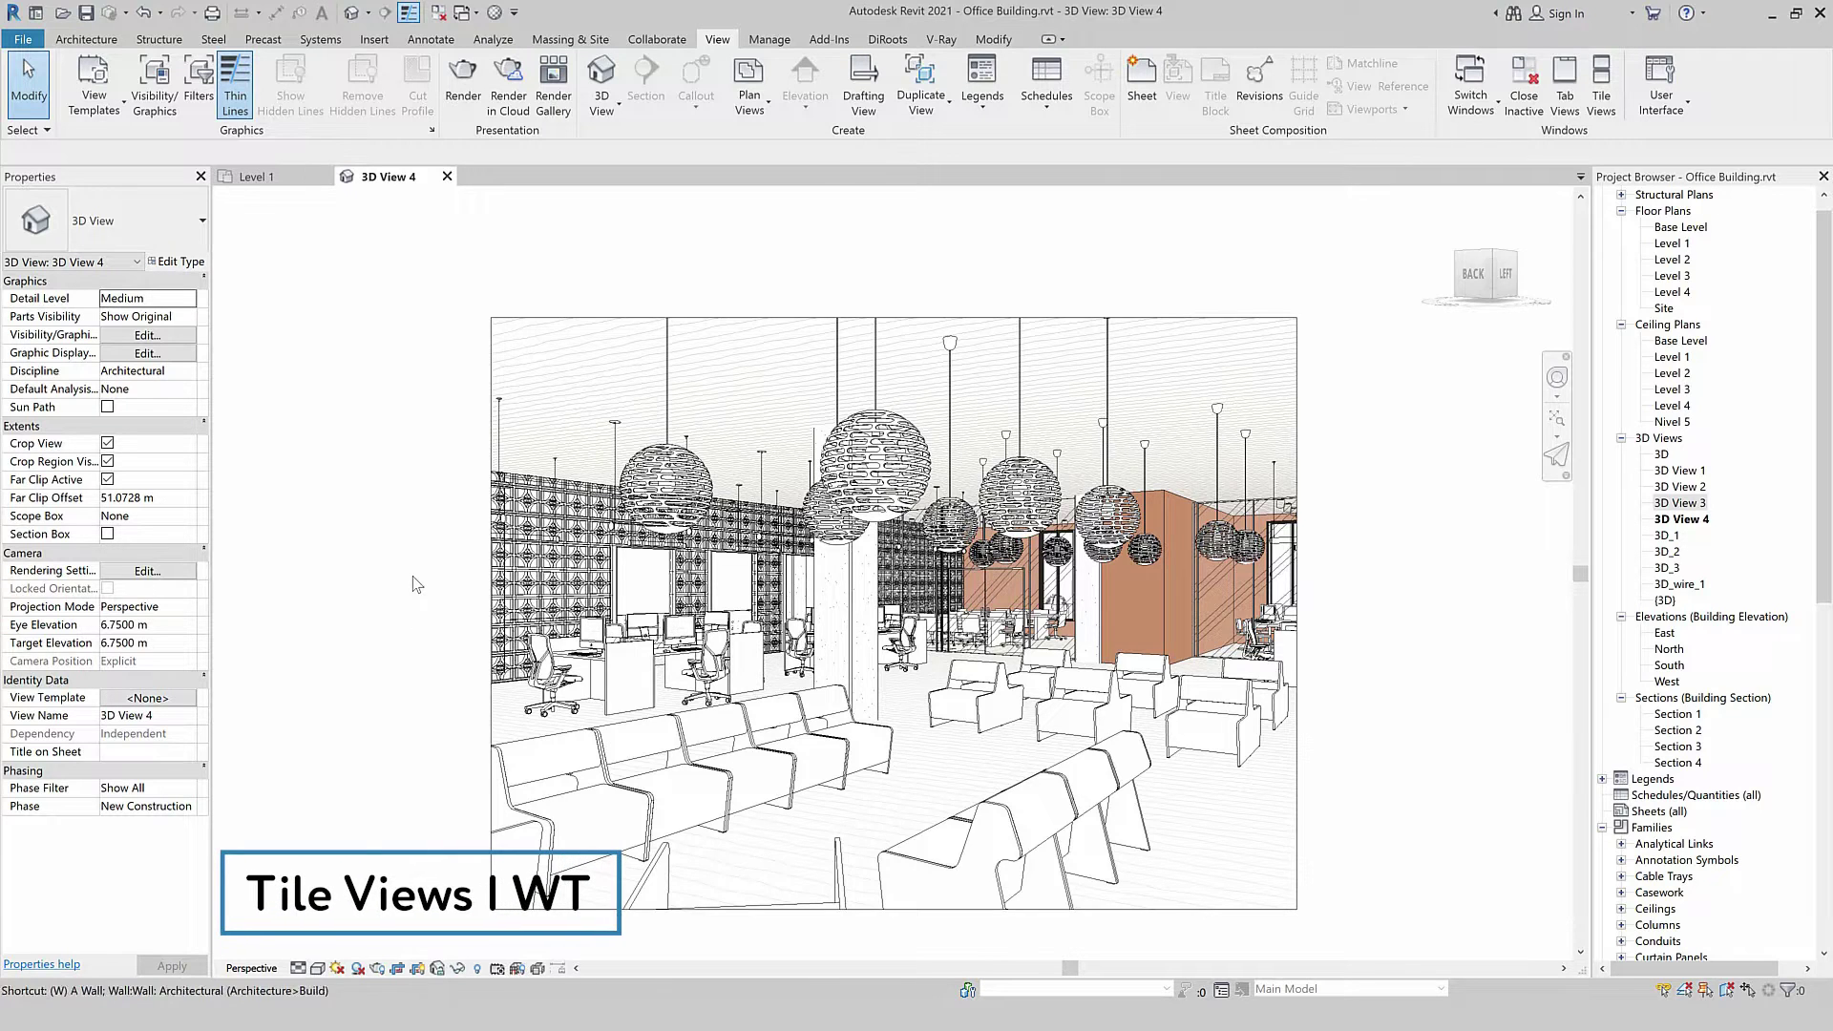
pyautogui.press('w')
pyautogui.press('t')
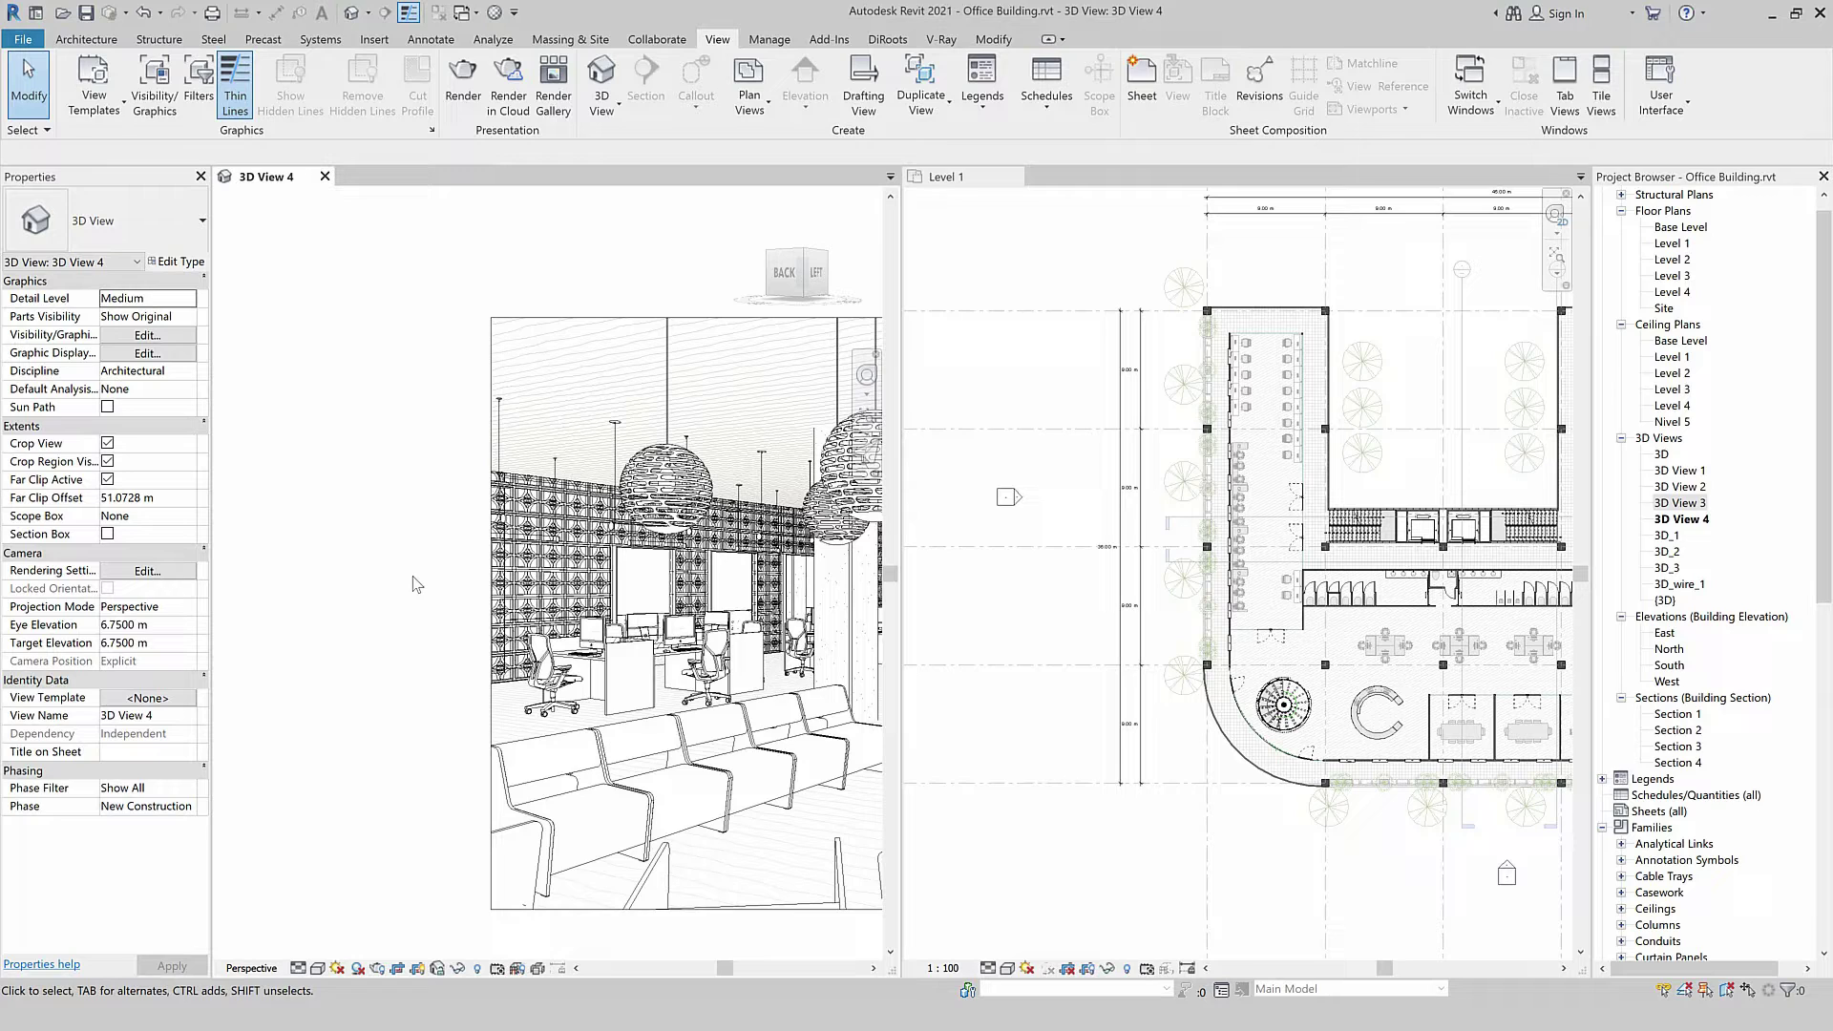
pyautogui.press('z')
pyautogui.press('a')
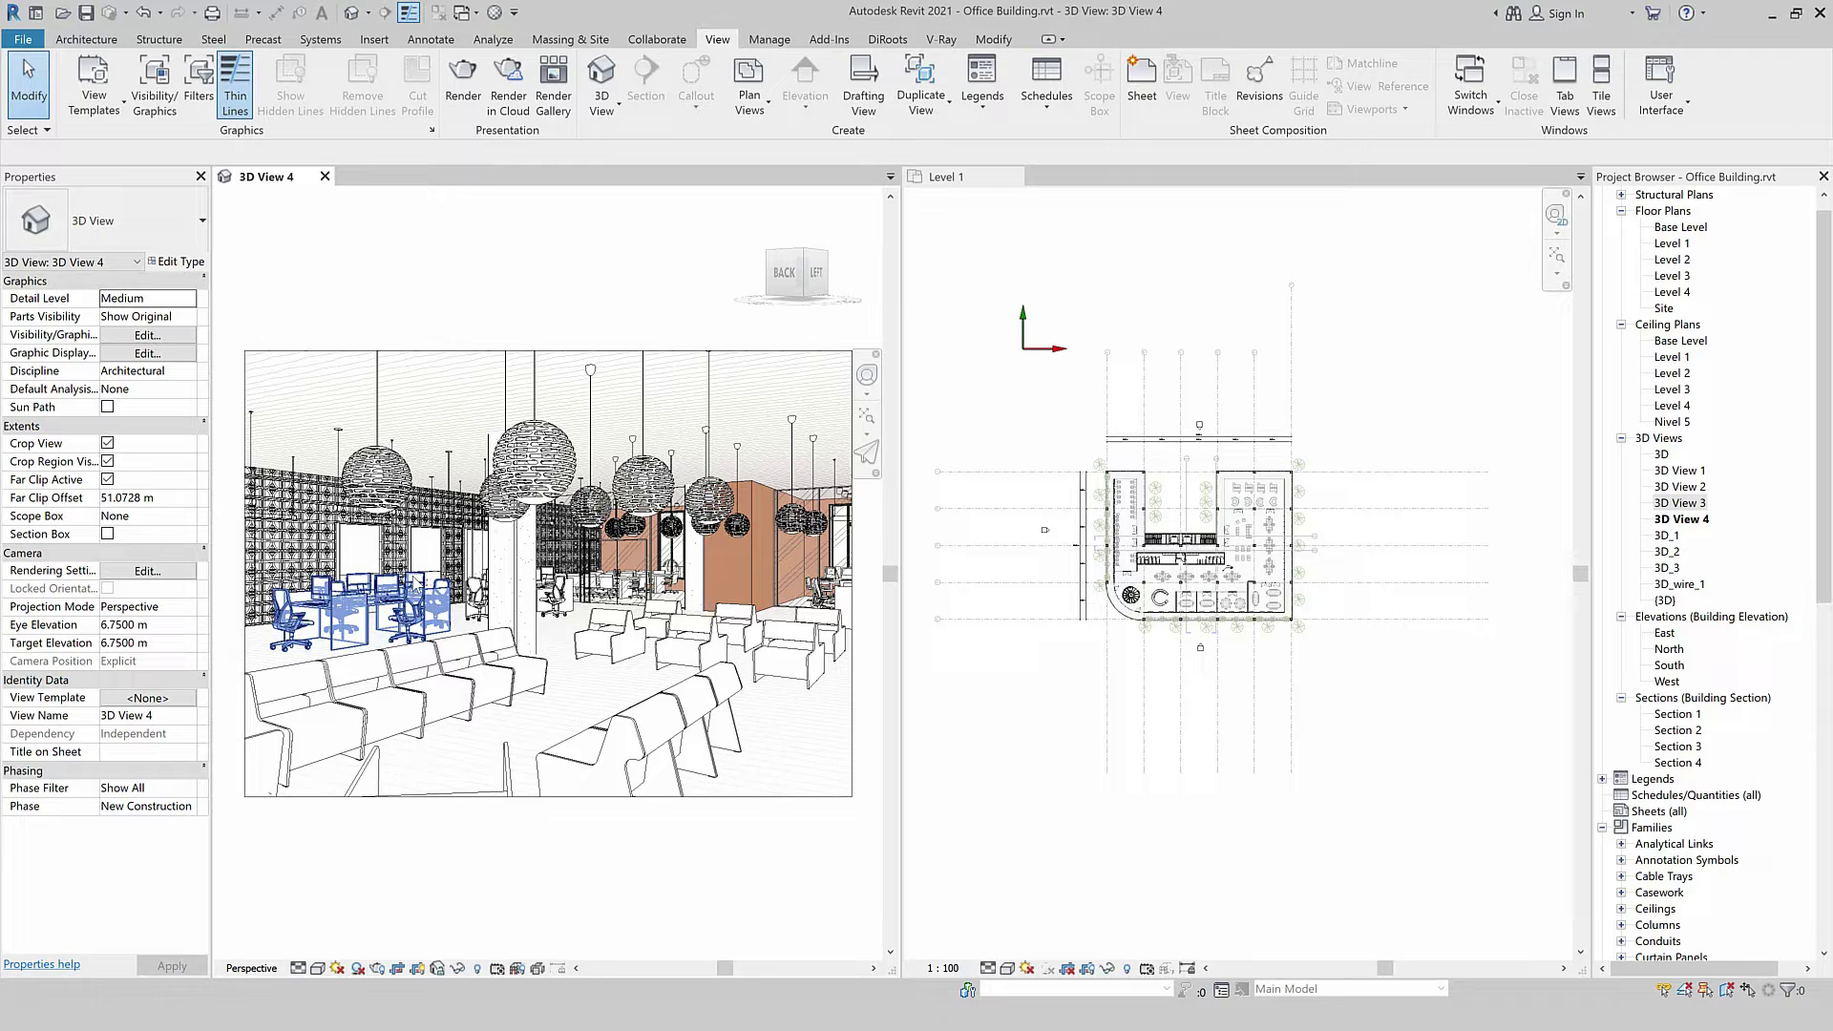
pyautogui.press('Escape')
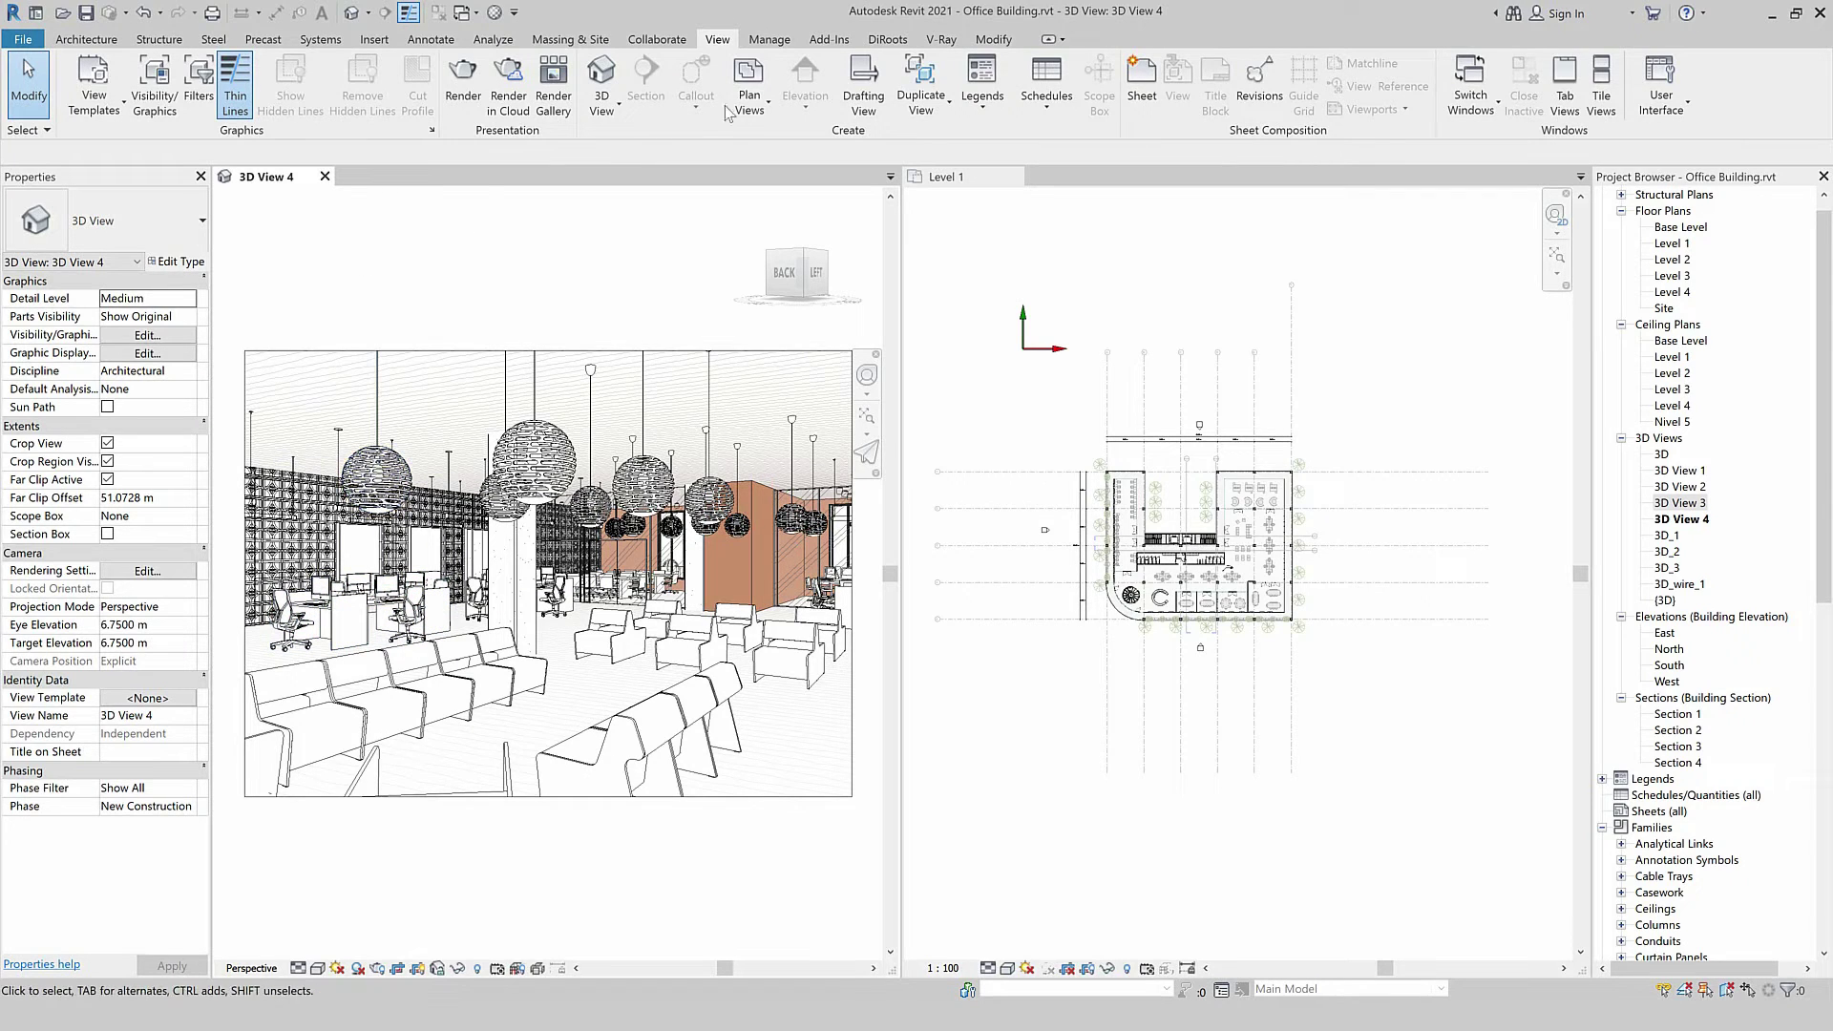
pyautogui.click(1601, 88)
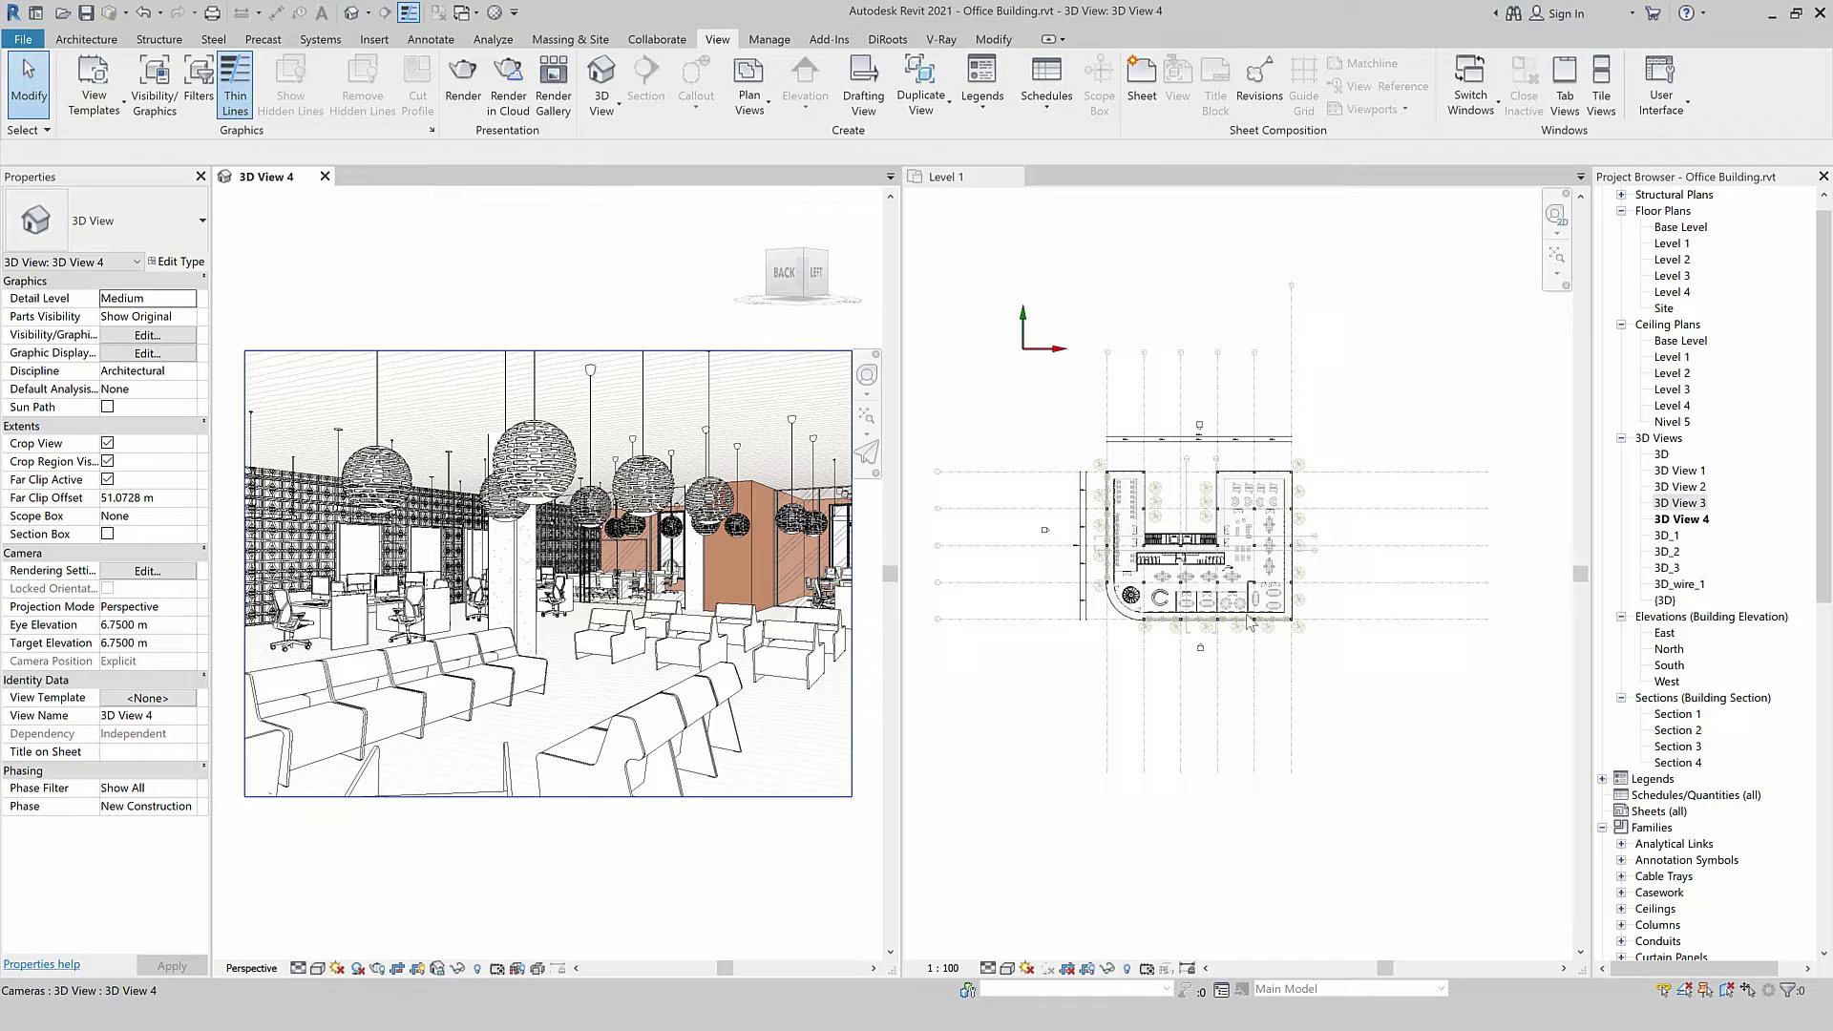
pyautogui.click(536, 799)
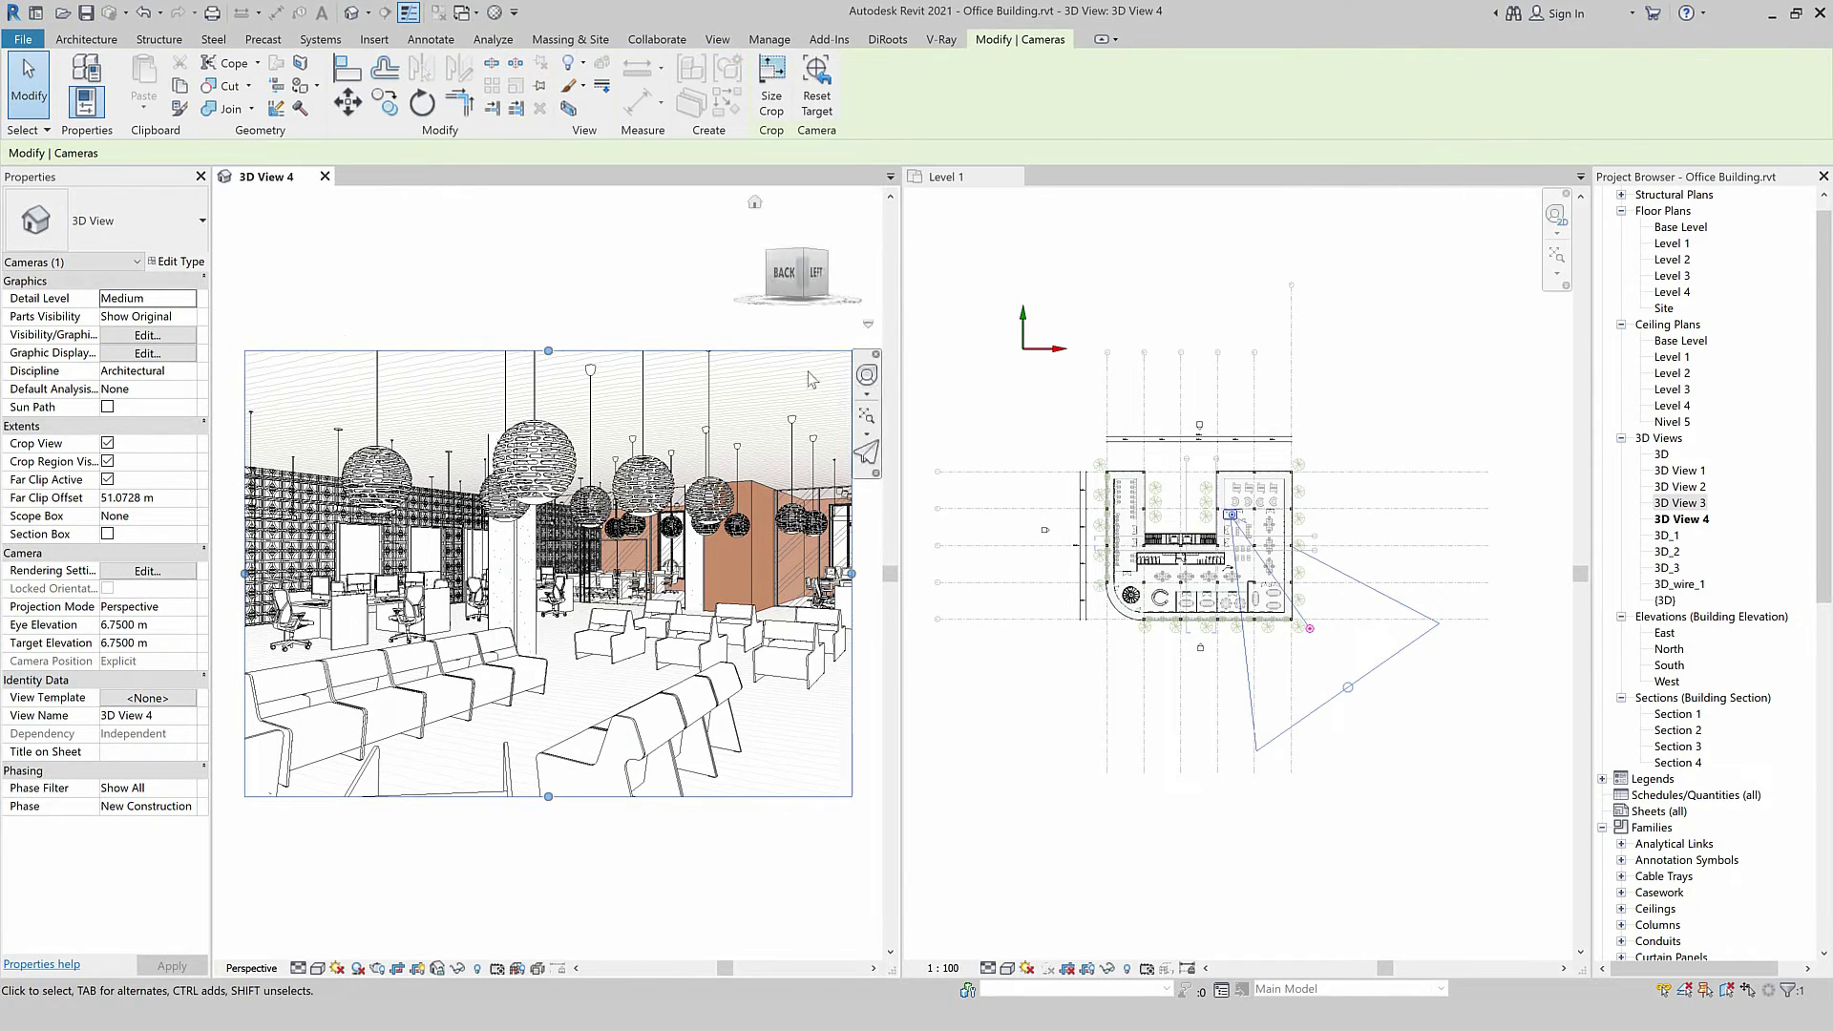
# Make the Level 1 plan active and drag the 3D View 4 camera toward a new viewpoint.
pyautogui.scroll(1, 1308, 572)
pyautogui.scroll(2, 1308, 573)
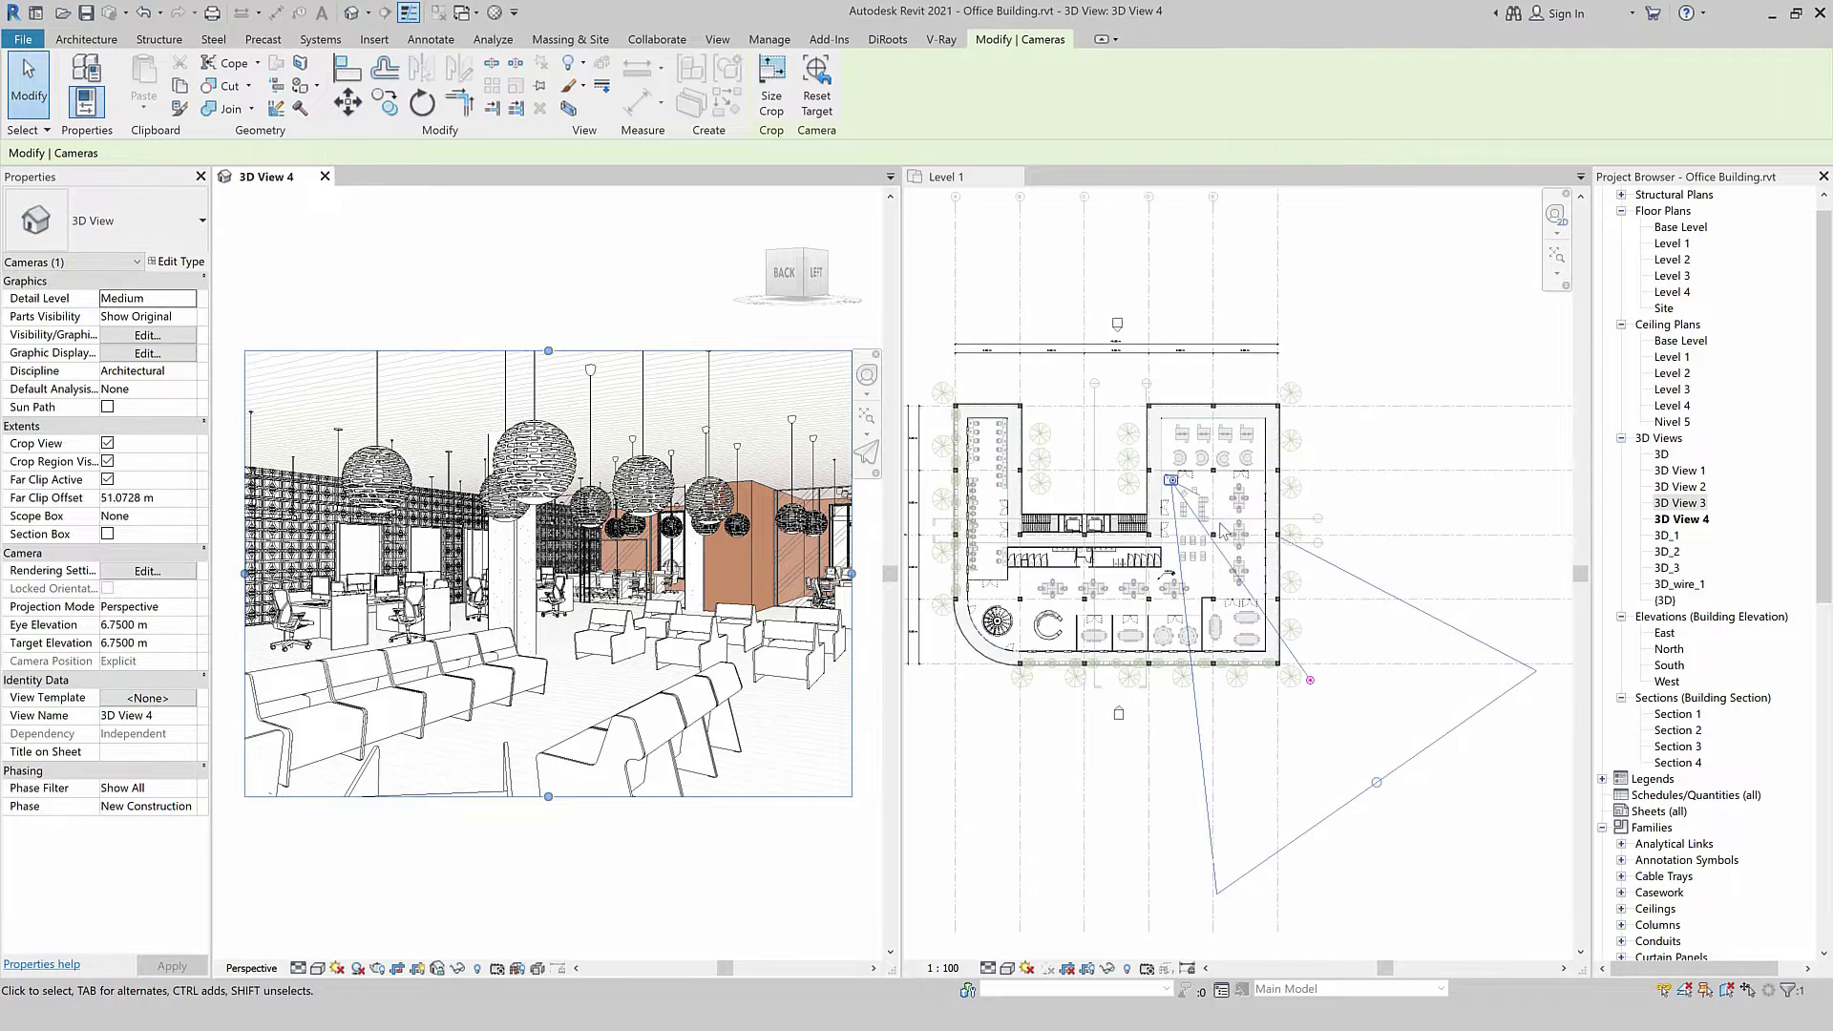
pyautogui.scroll(1, 1308, 572)
pyautogui.click(976, 178)
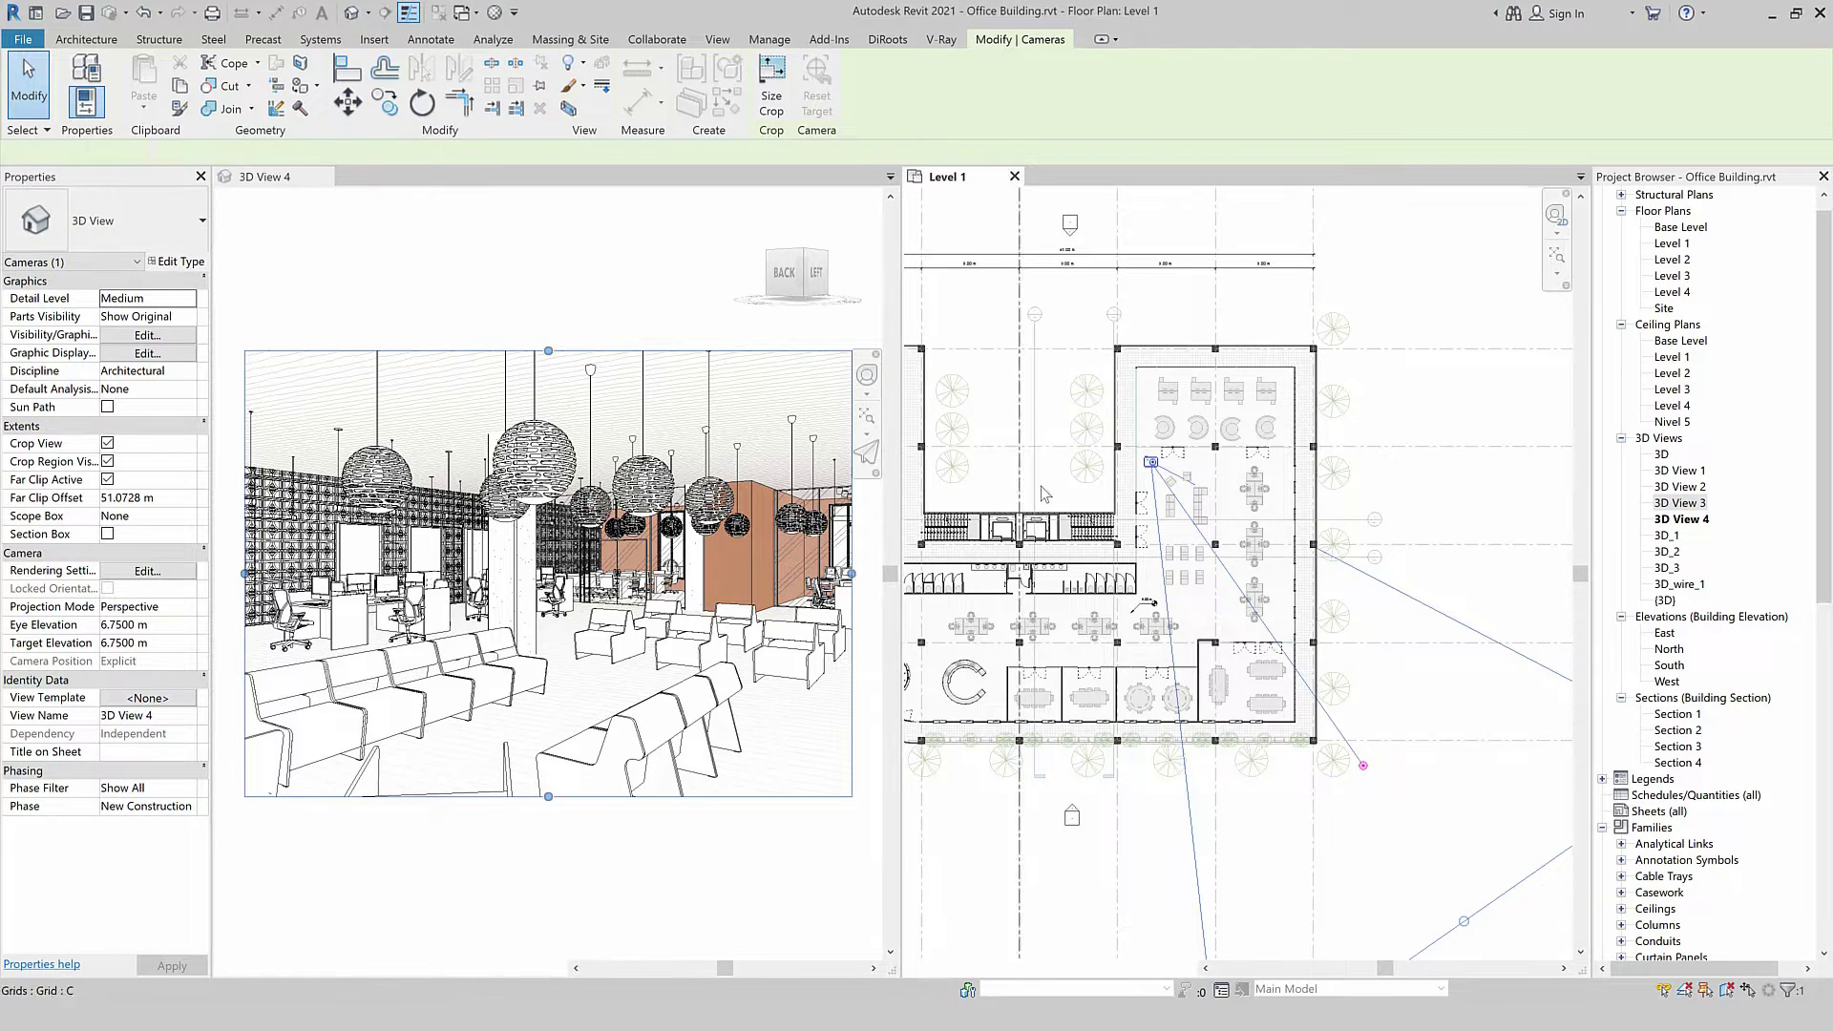
pyautogui.scroll(2, 1147, 479)
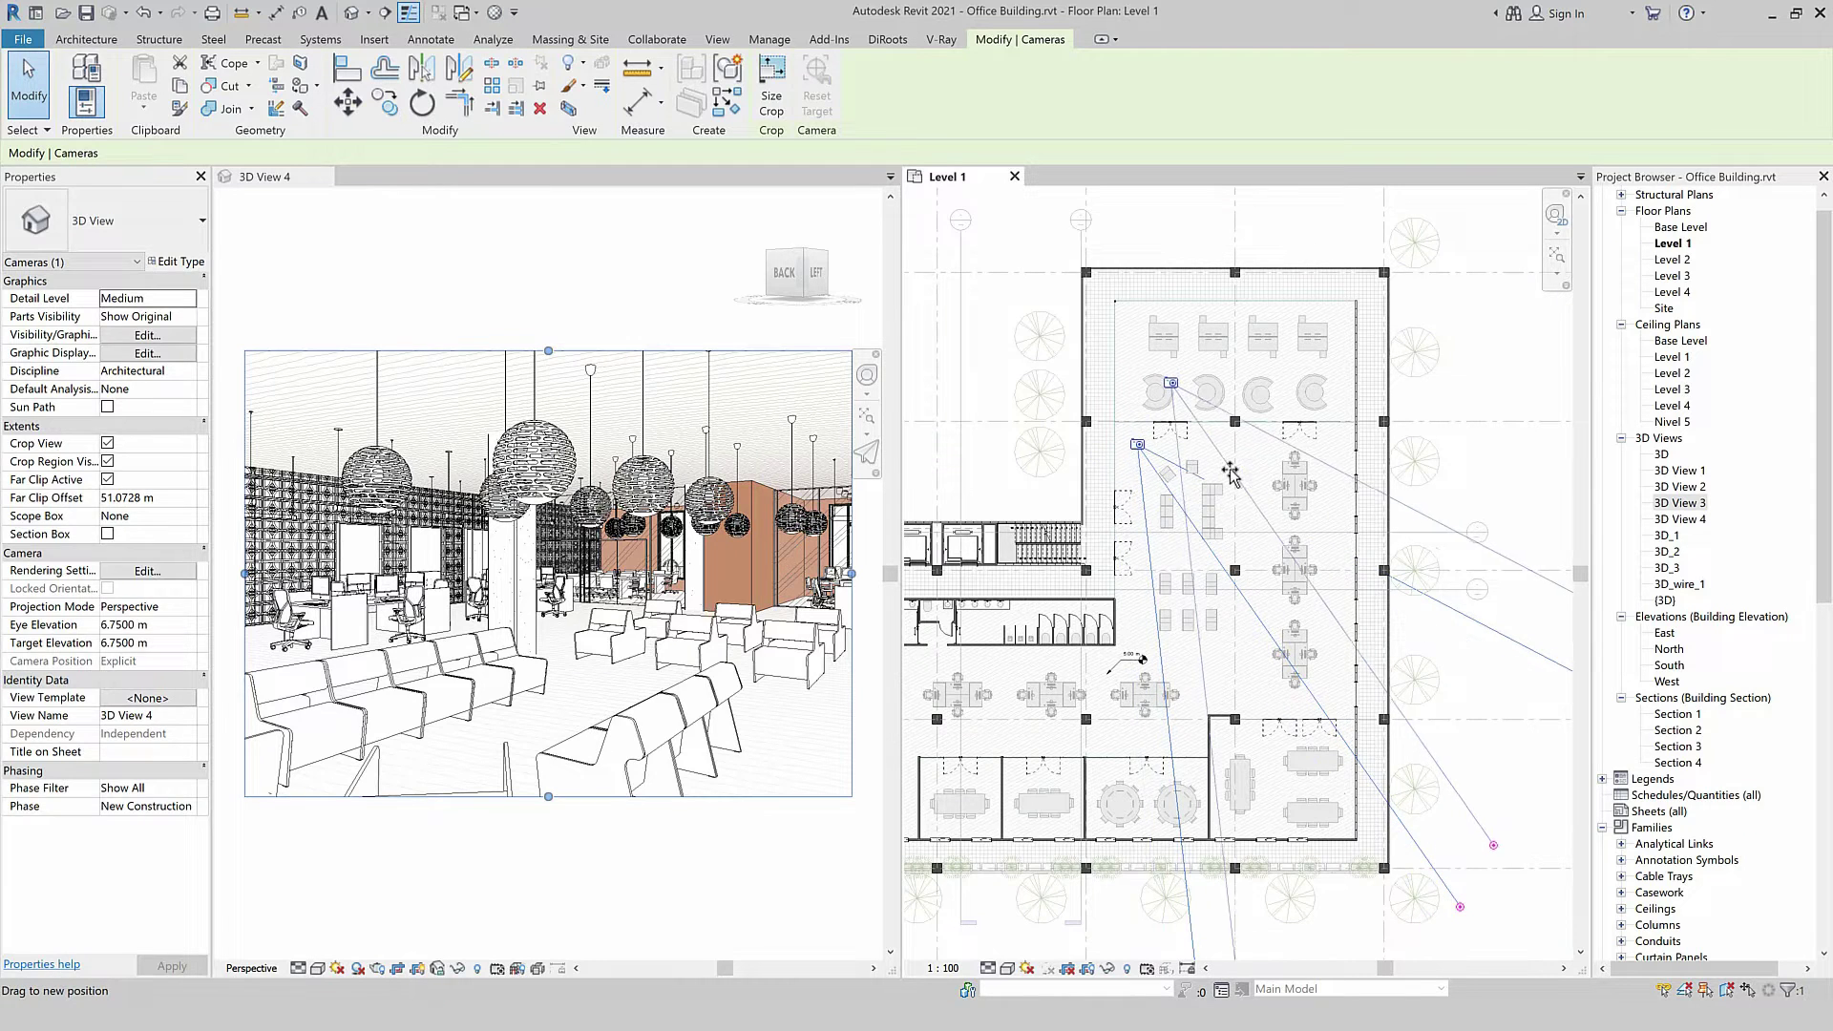
pyautogui.scroll(-2, 1193, 477)
pyautogui.moveTo(1193, 477); pyautogui.dragTo(1193, 420)
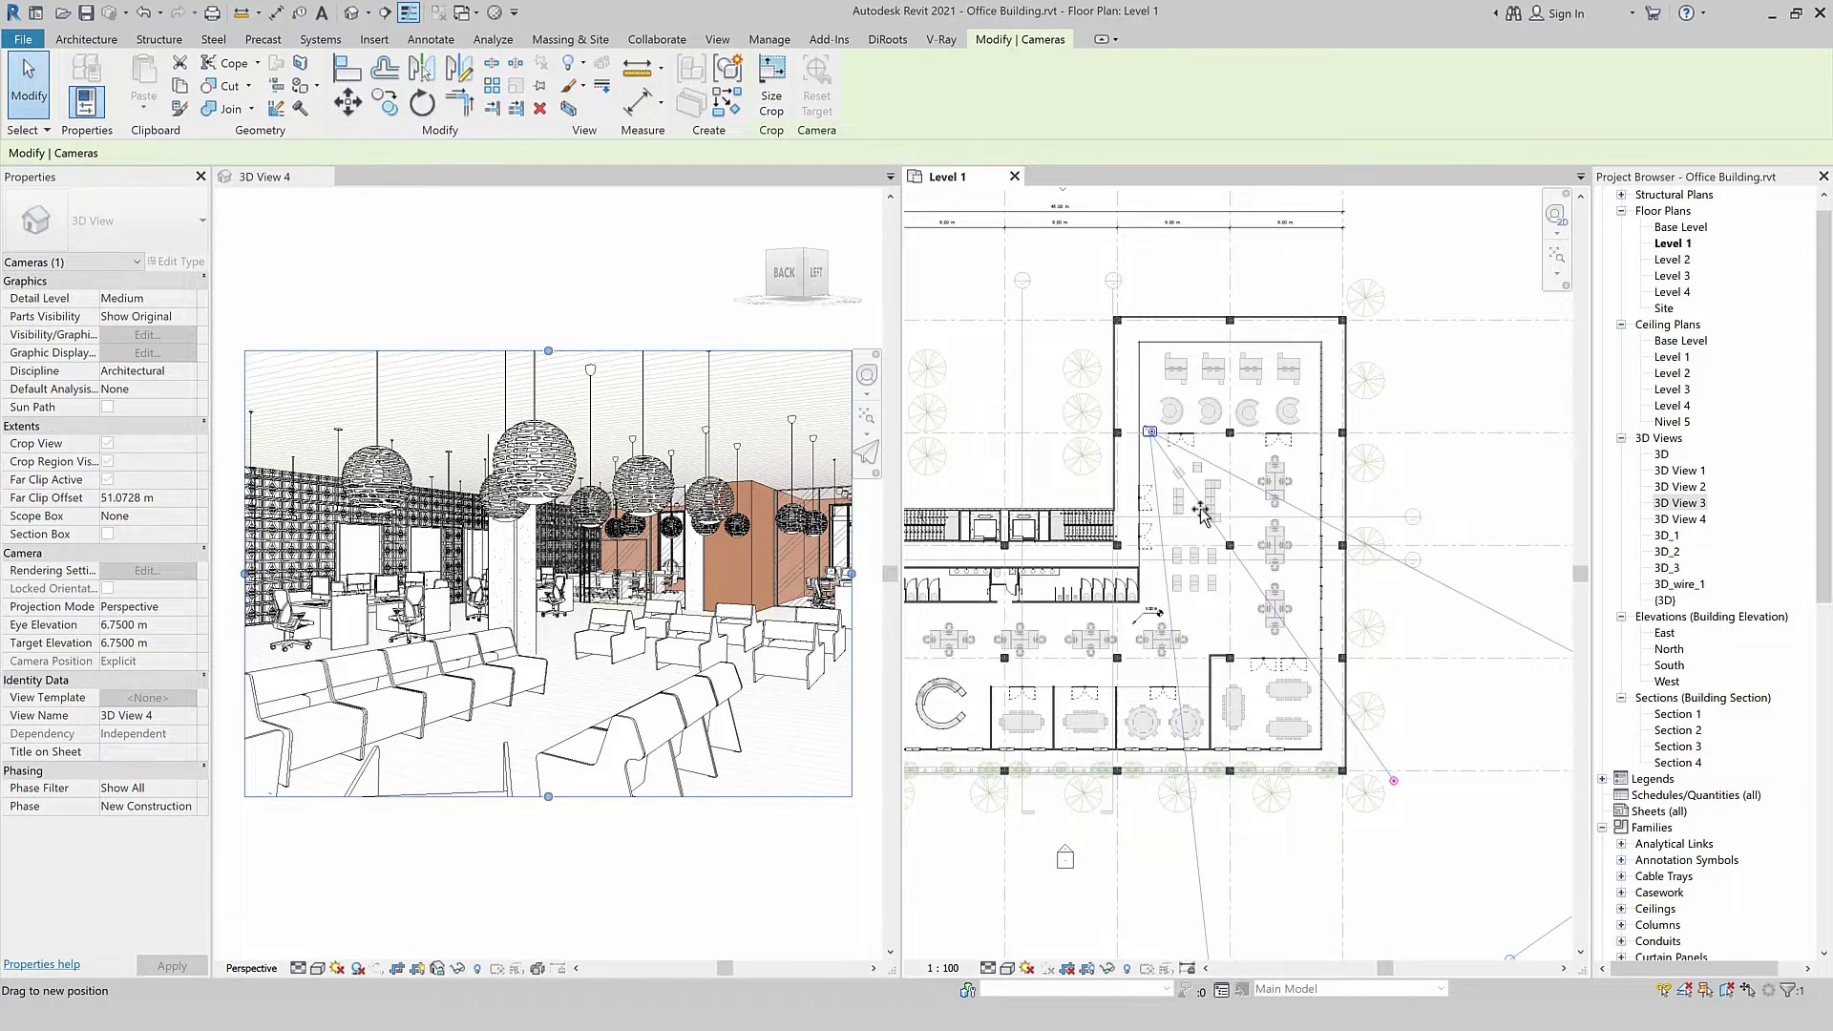
pyautogui.click(1151, 359)
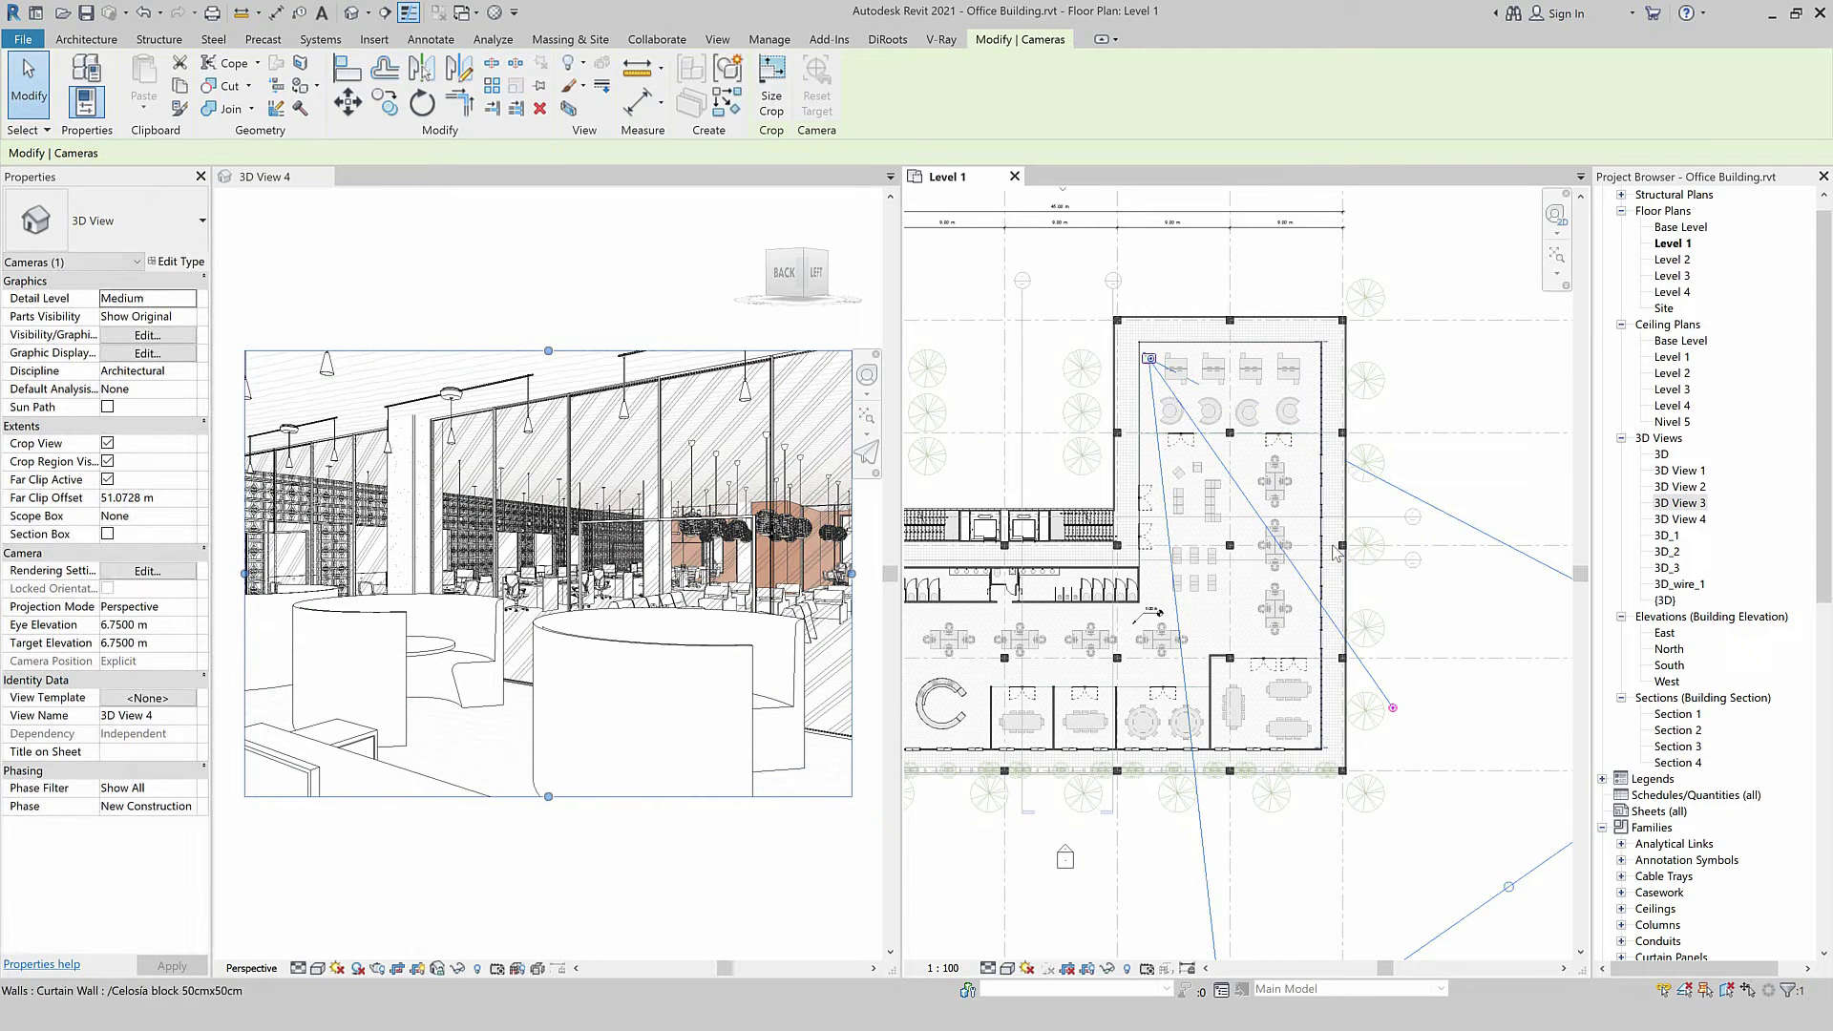
pyautogui.moveTo(1393, 481); pyautogui.dragTo(1320, 570)
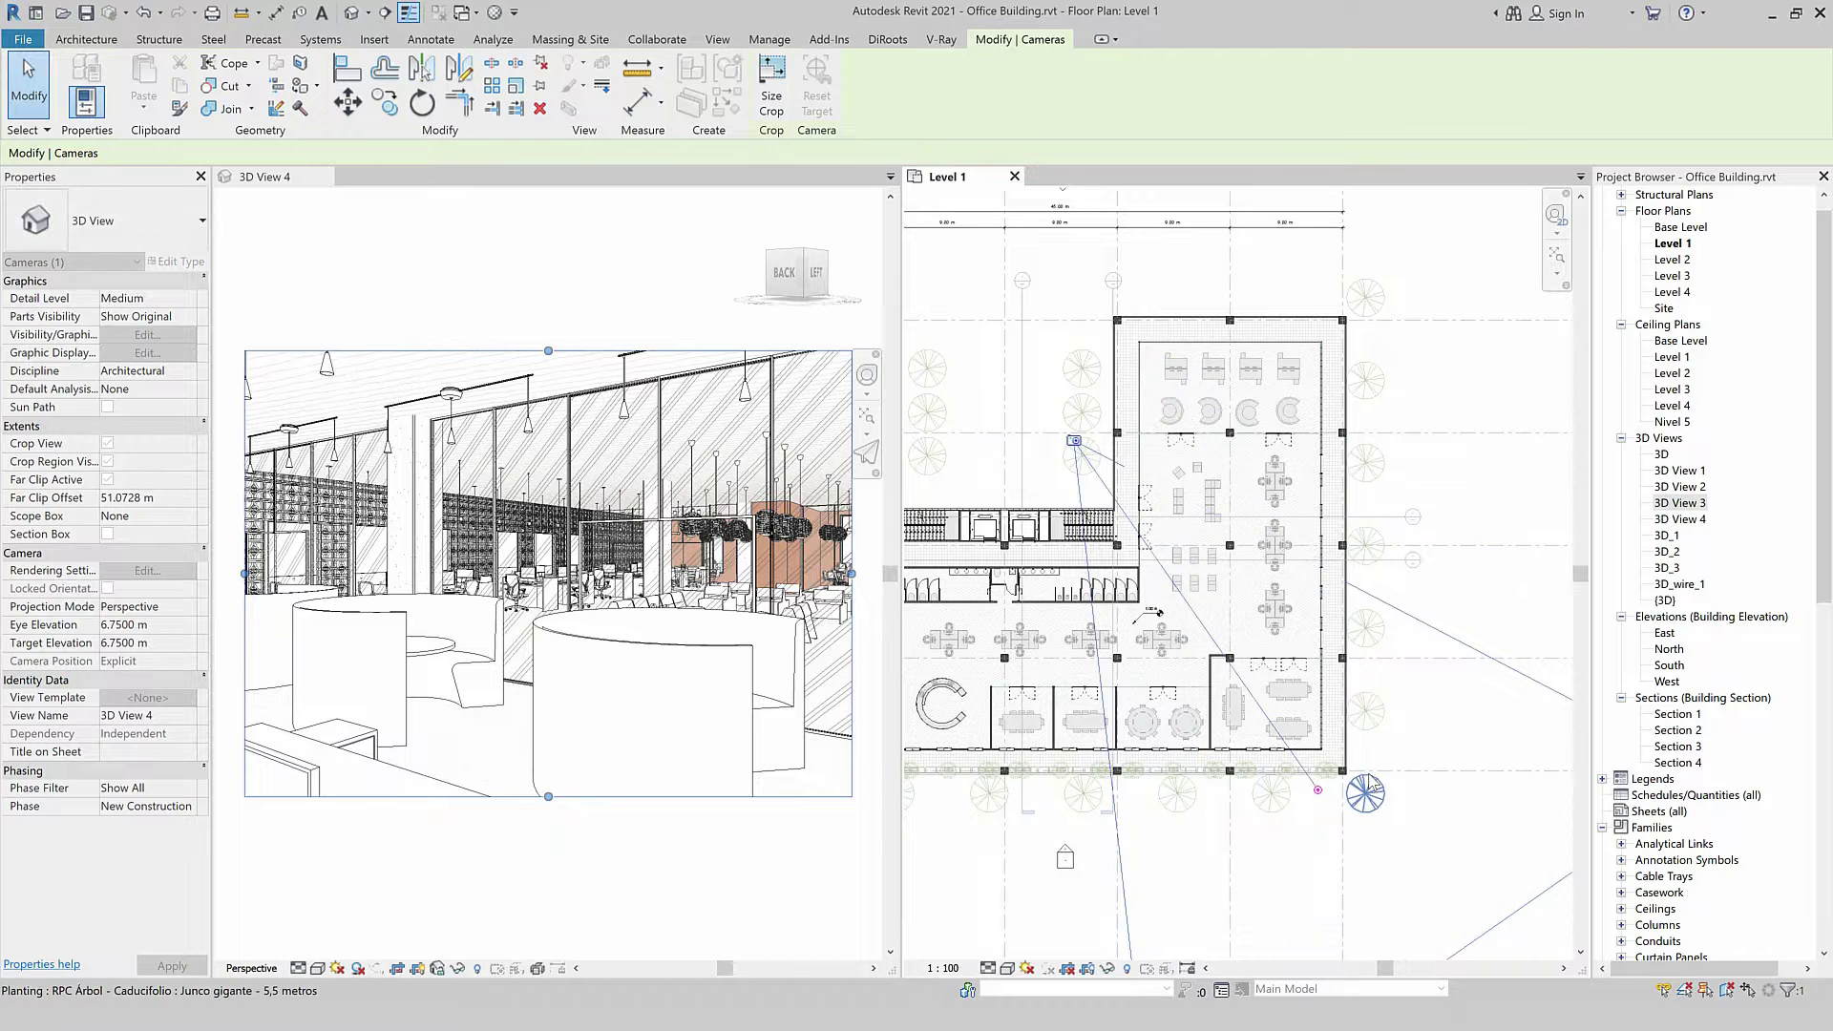
pyautogui.moveTo(1418, 620); pyautogui.dragTo(1506, 626)
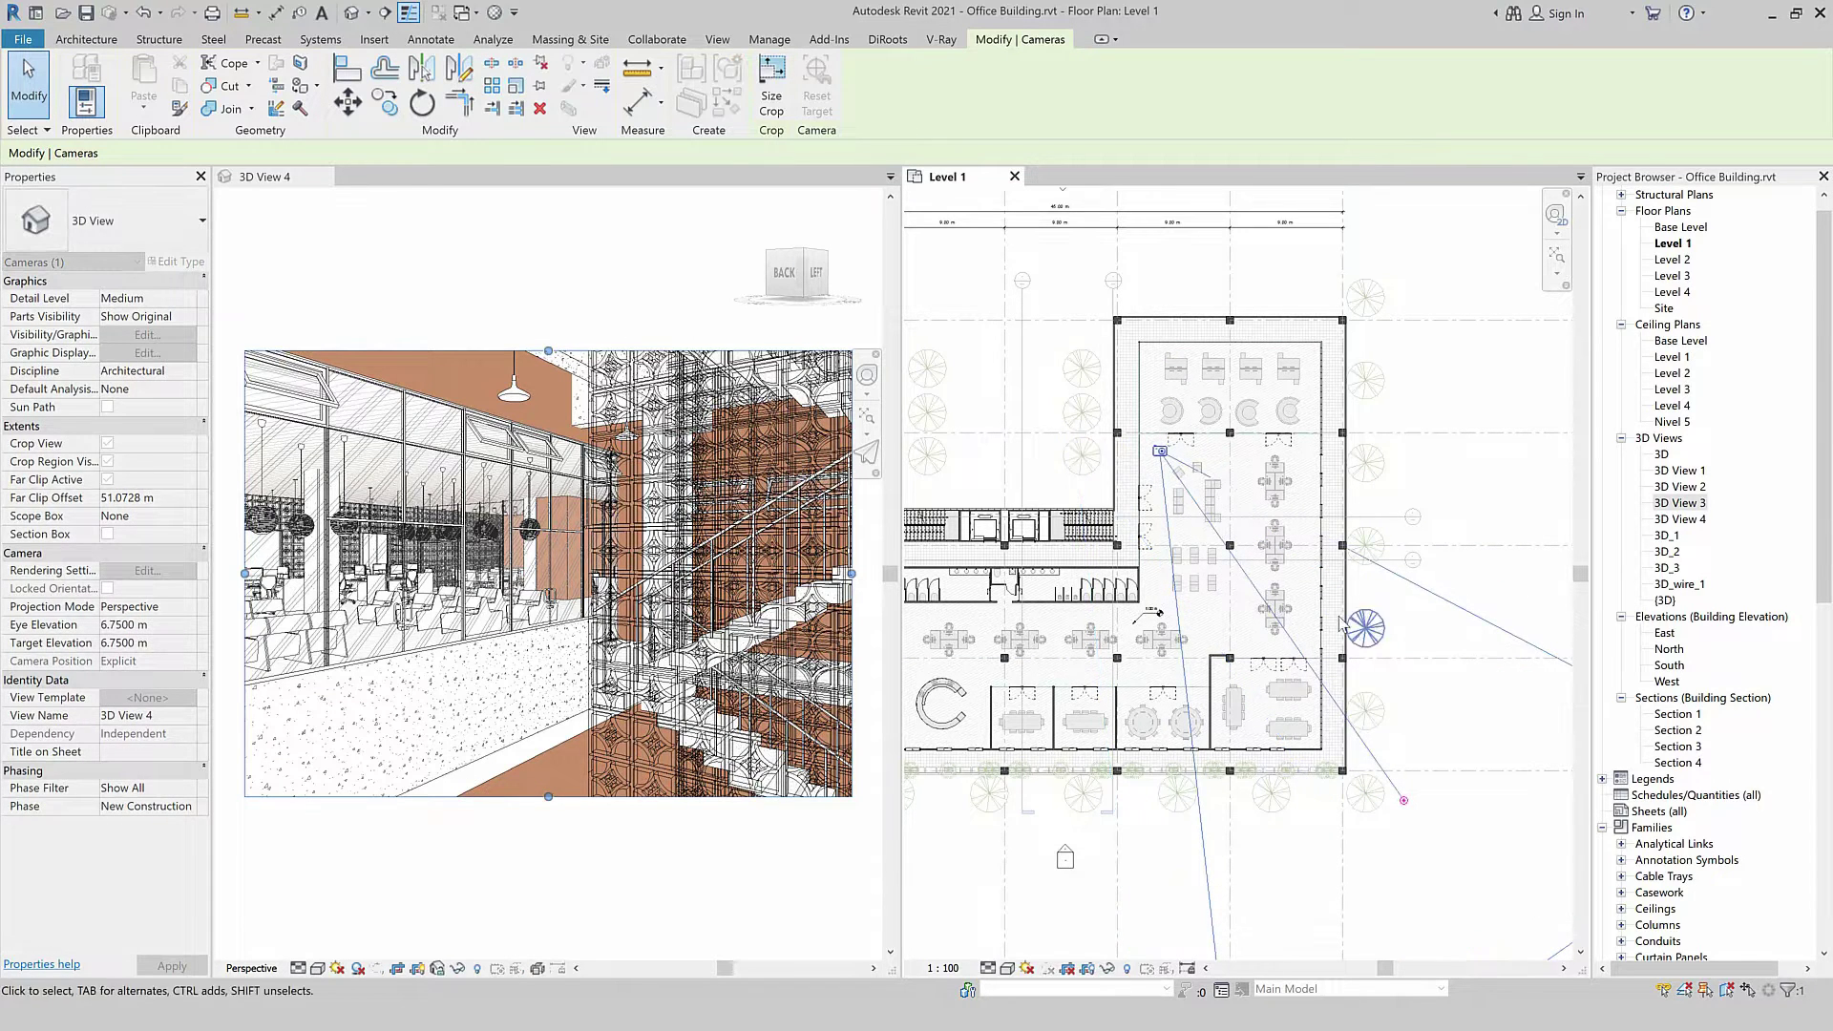
# Settle the 3D View 4 camera at its final position on the office floor.
pyautogui.scroll(-1, 954, 383)
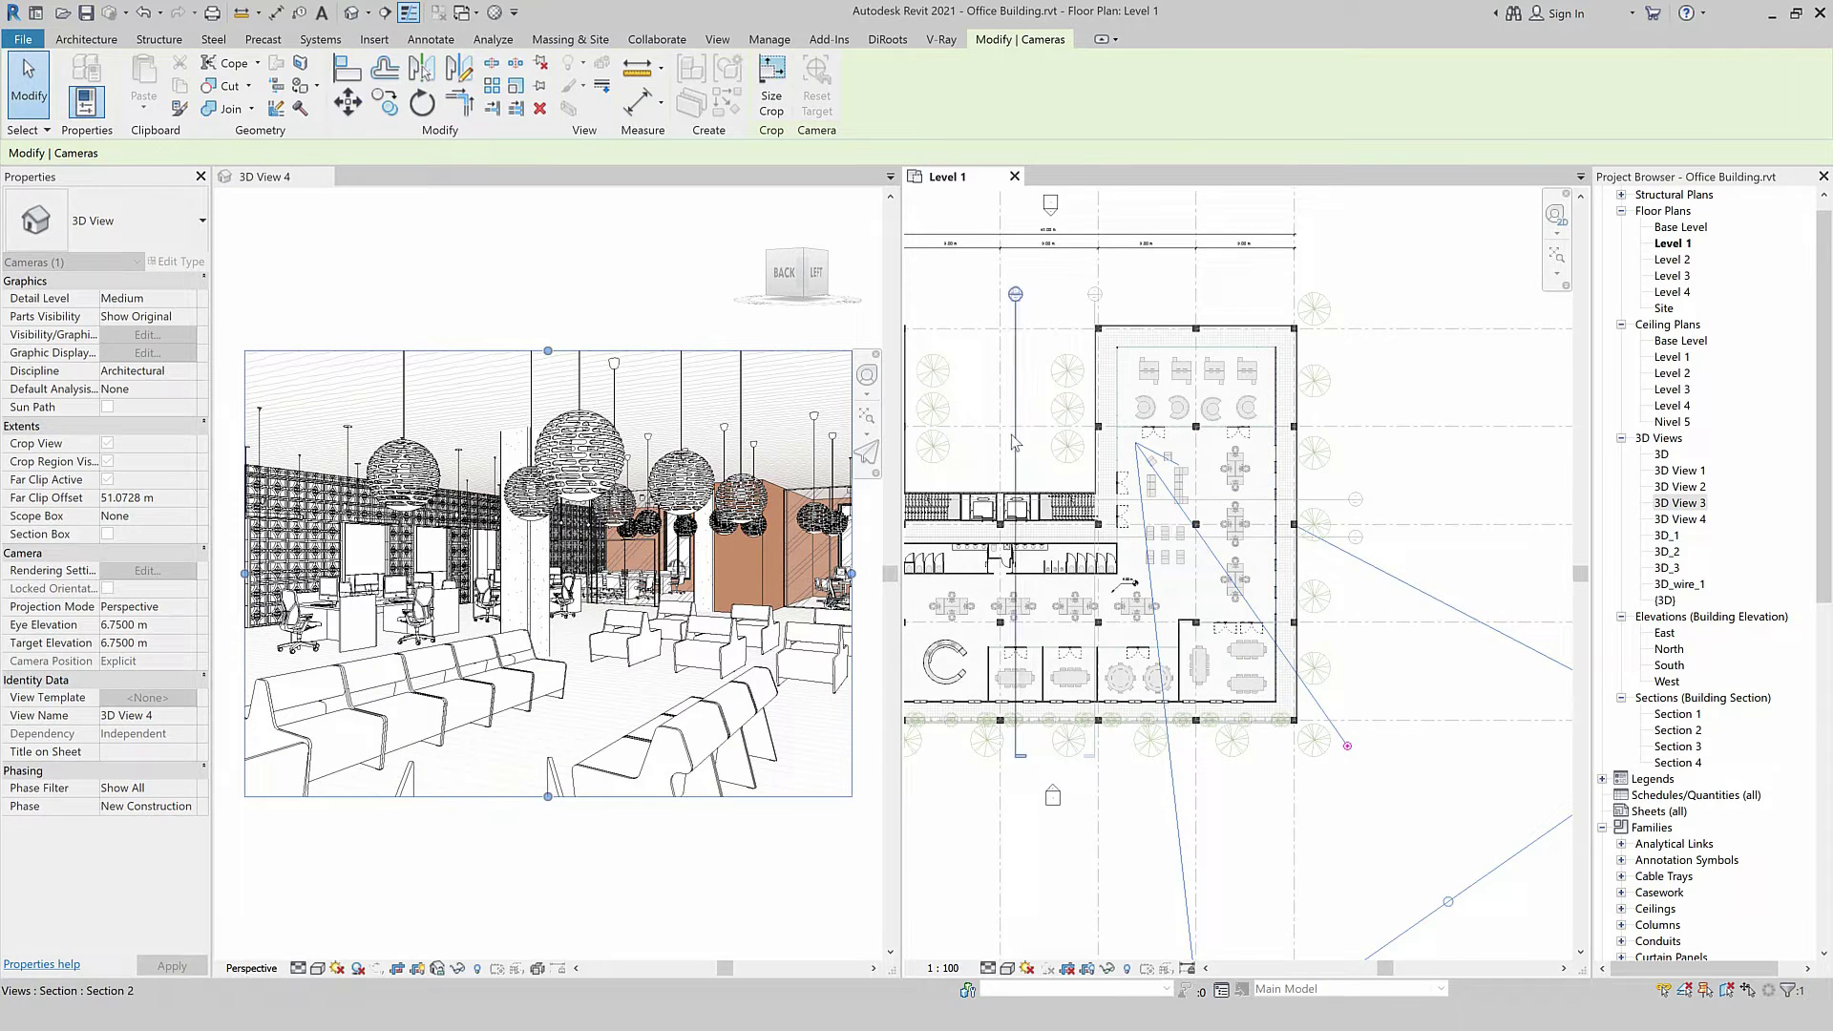
pyautogui.scroll(-1, 1011, 433)
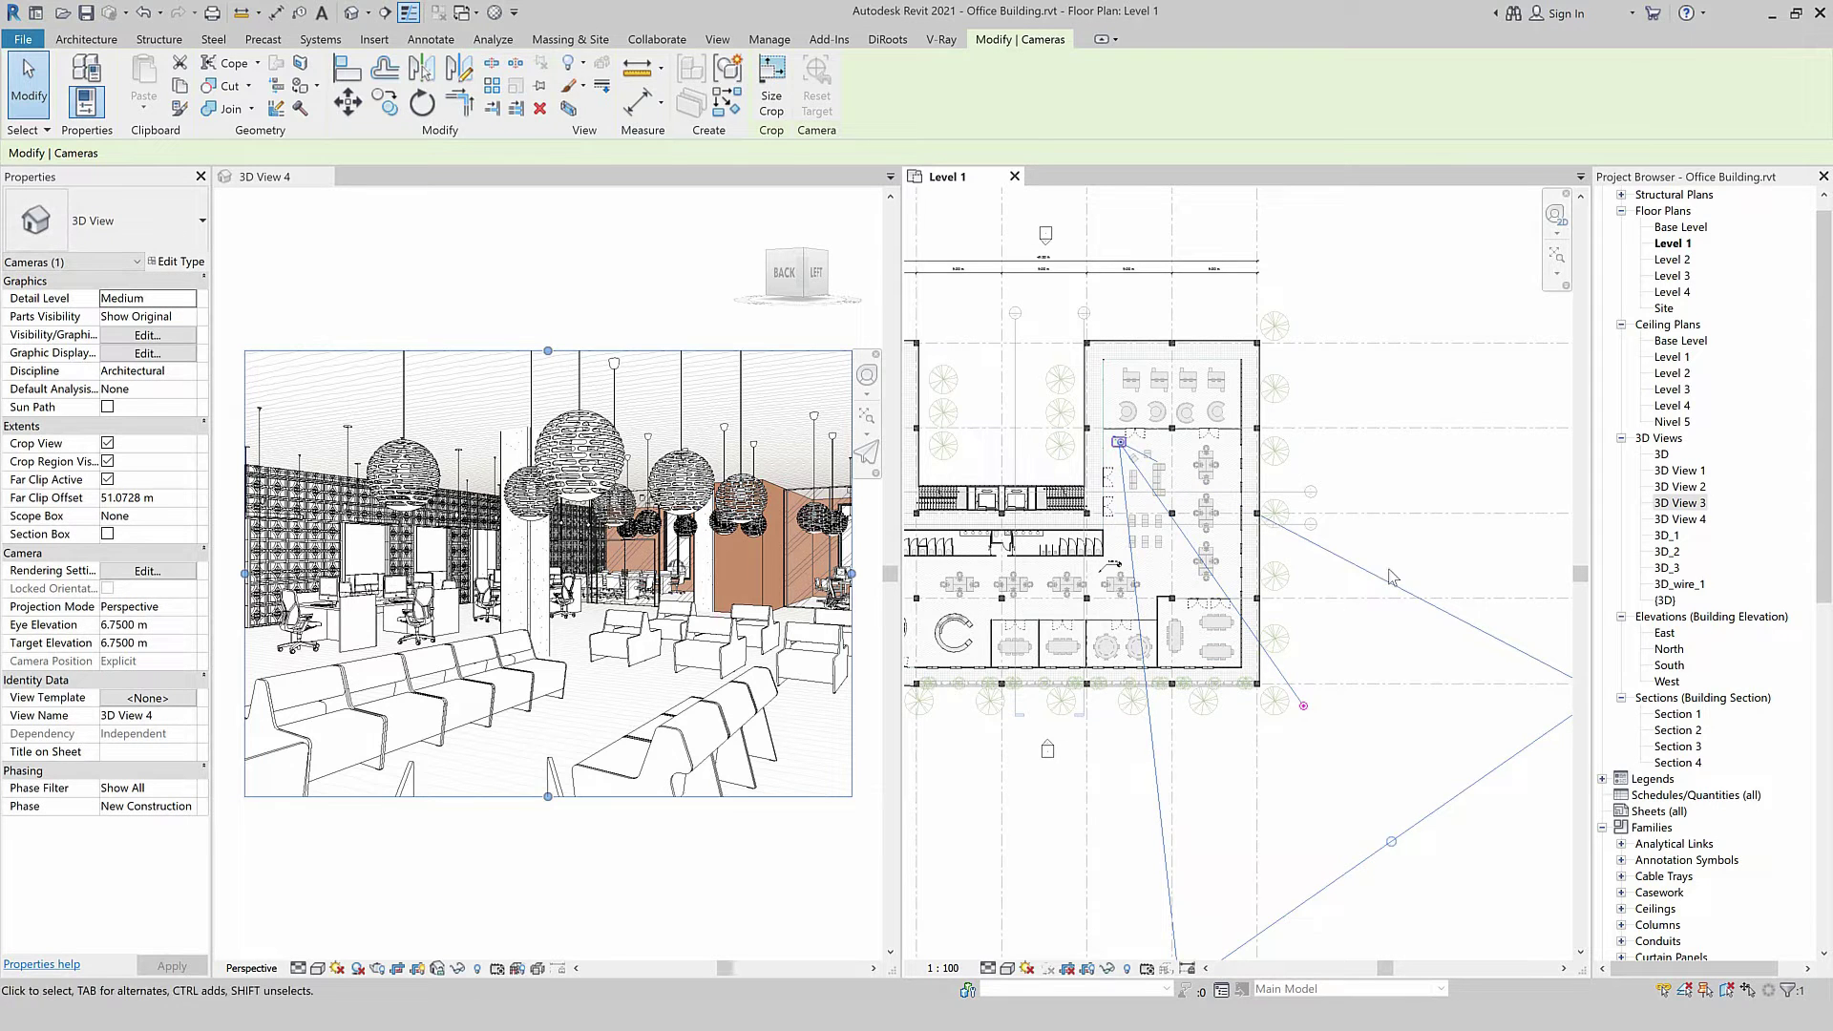
pyautogui.moveTo(1373, 571)
pyautogui.mouseDown()
pyautogui.moveTo(1409, 561)
pyautogui.moveTo(1370, 602)
pyautogui.mouseUp()
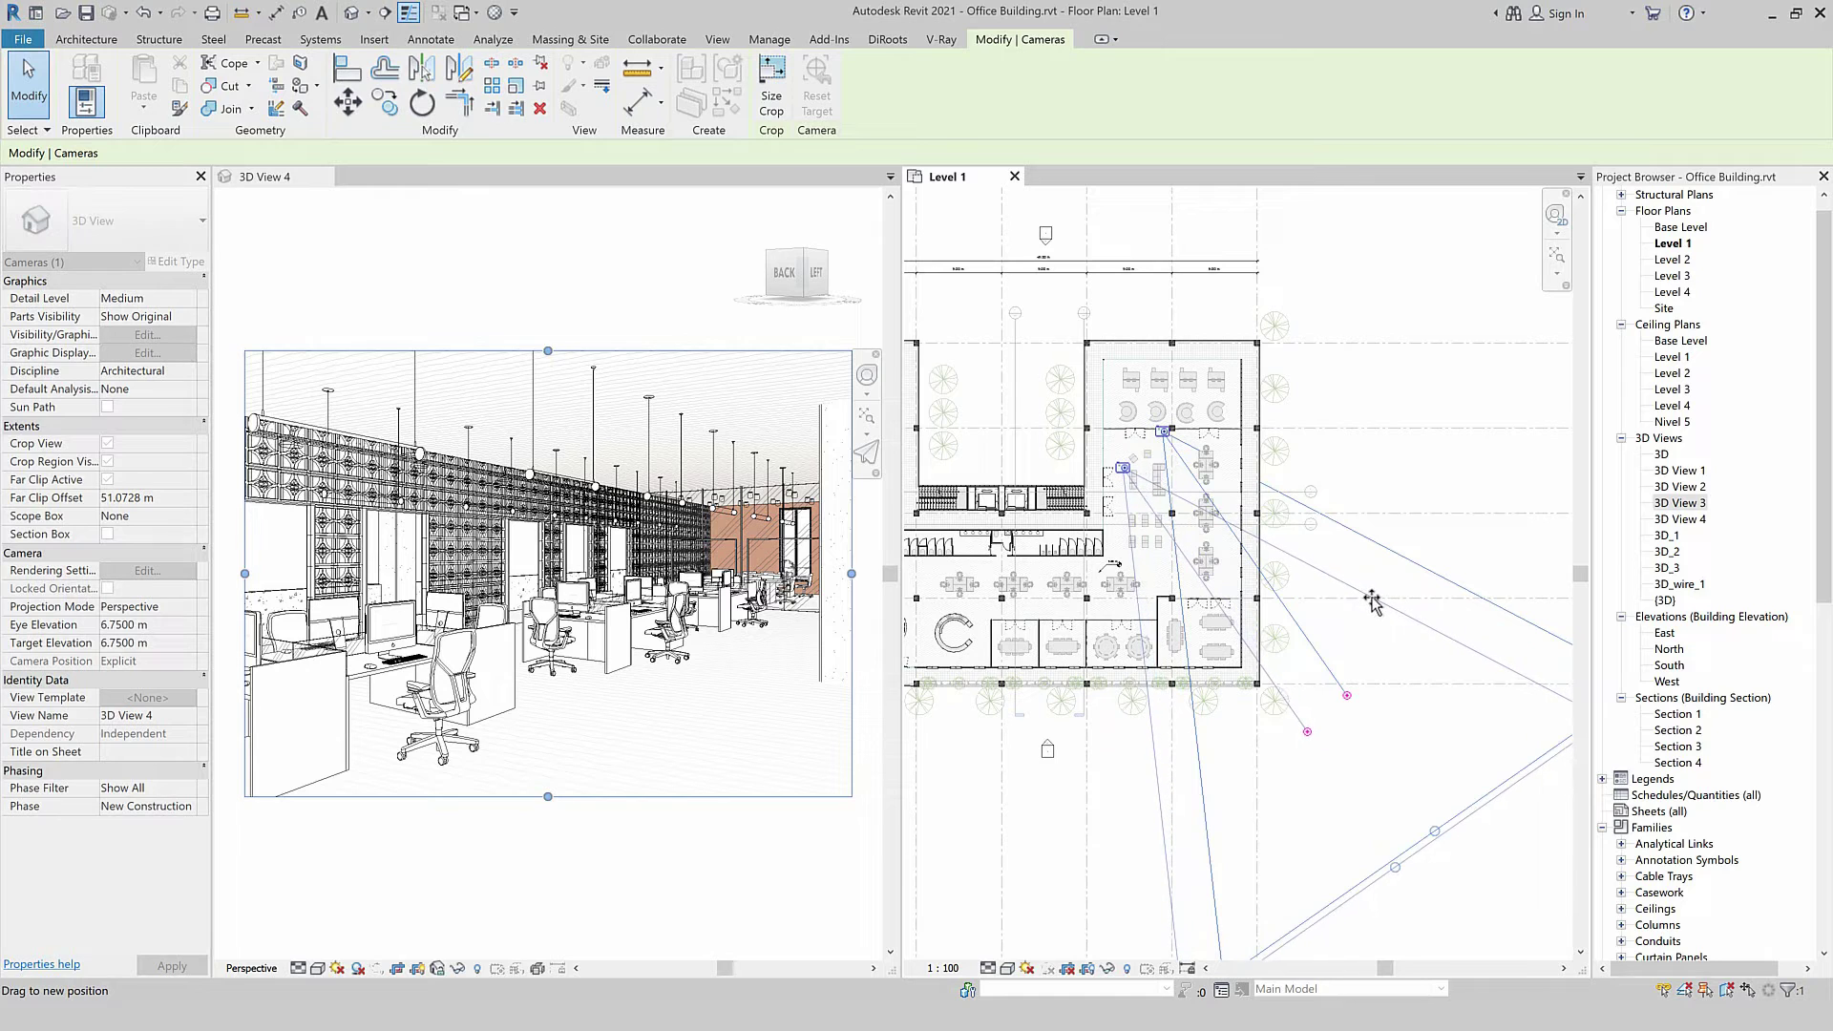
pyautogui.moveTo(1370, 602)
pyautogui.mouseDown()
pyautogui.moveTo(1364, 577)
pyautogui.moveTo(1119, 465)
pyautogui.moveTo(1114, 487)
pyautogui.mouseUp()
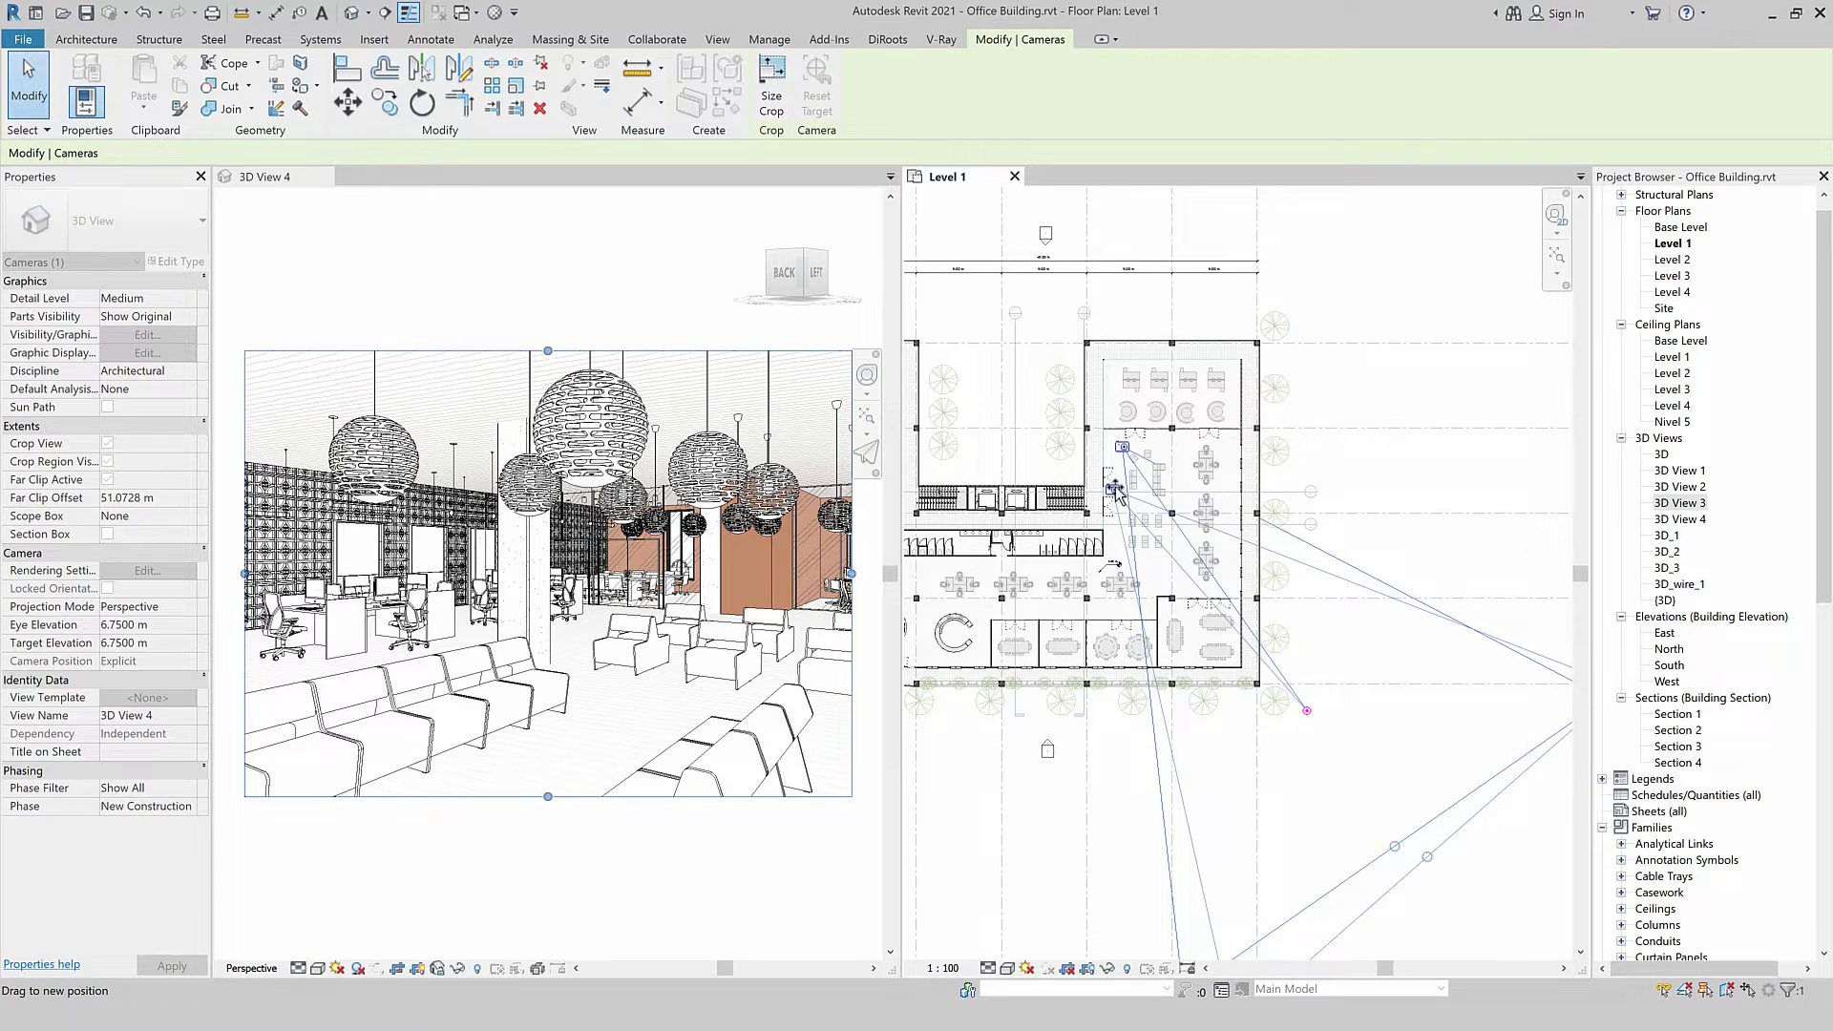
pyautogui.moveTo(1115, 489); pyautogui.dragTo(1116, 447)
pyautogui.moveTo(1116, 447)
pyautogui.mouseDown()
pyautogui.moveTo(1165, 445)
pyautogui.moveTo(1124, 447)
pyautogui.mouseUp()
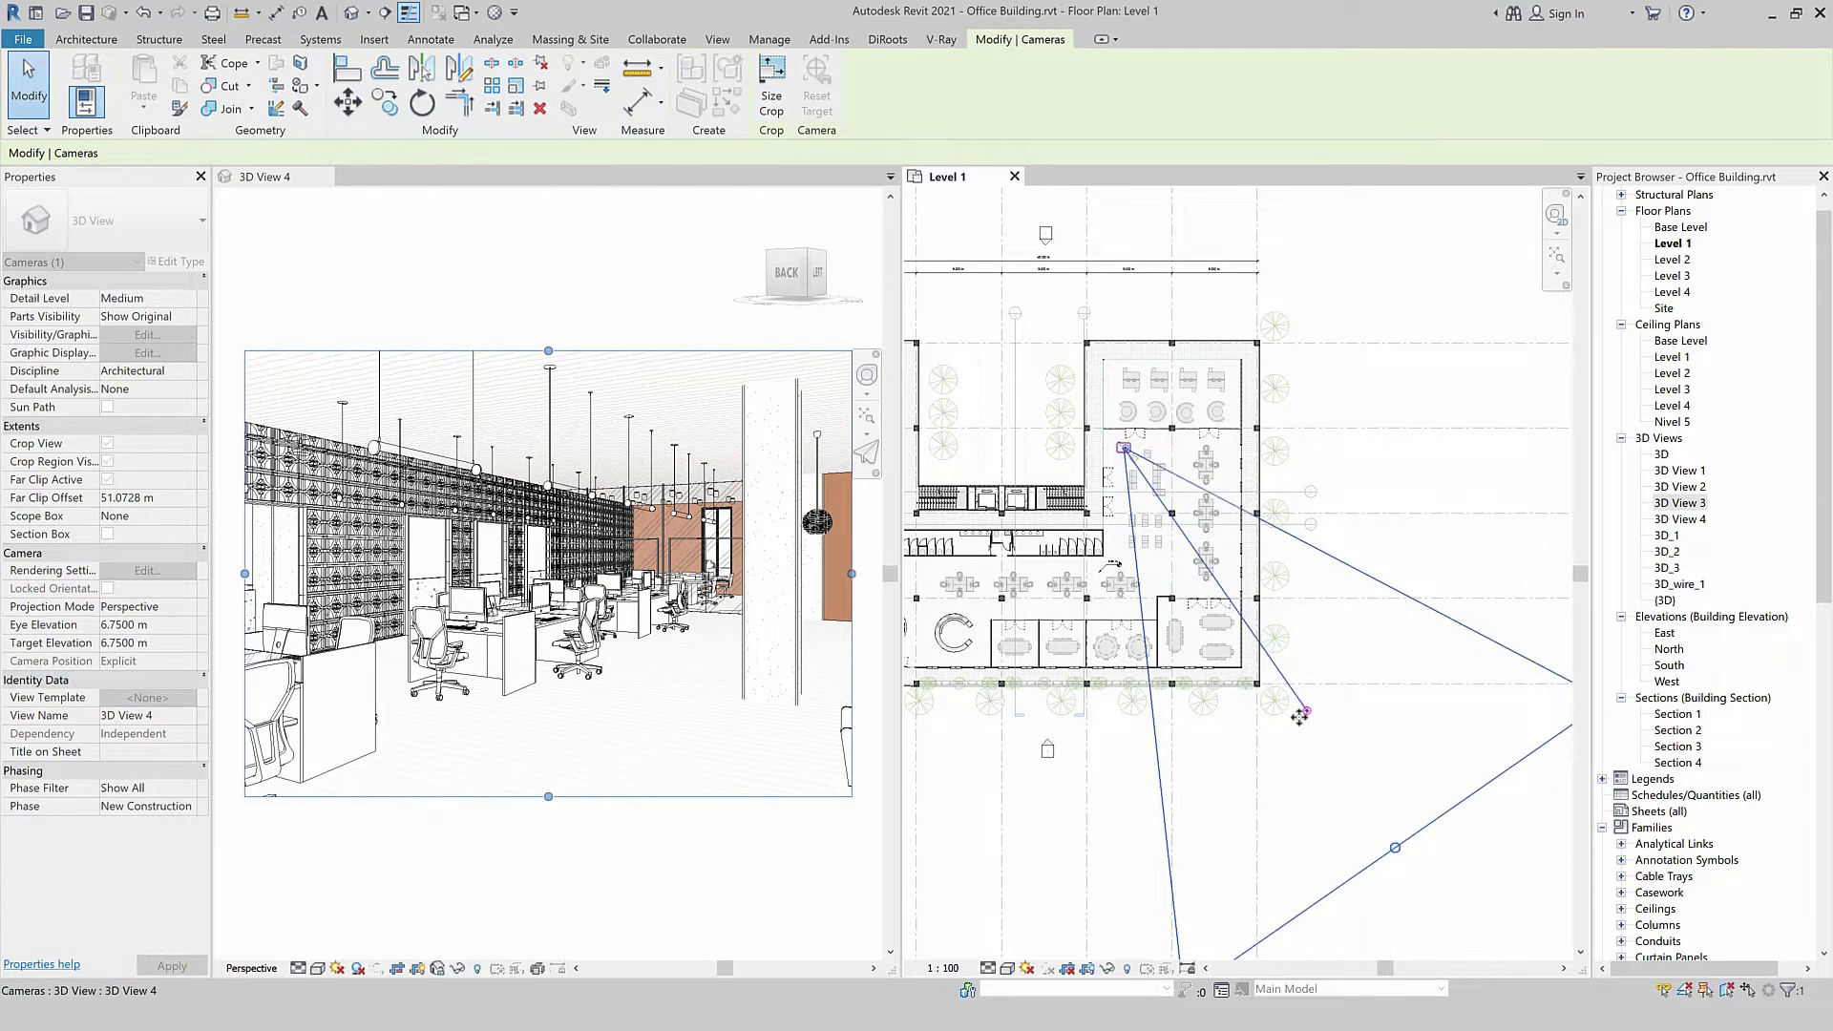
# Re-aim the camera target toward the lounge seating at the lower right.
pyautogui.moveTo(1308, 713)
pyautogui.mouseDown()
pyautogui.moveTo(1314, 644)
pyautogui.moveTo(1227, 649)
pyautogui.mouseUp()
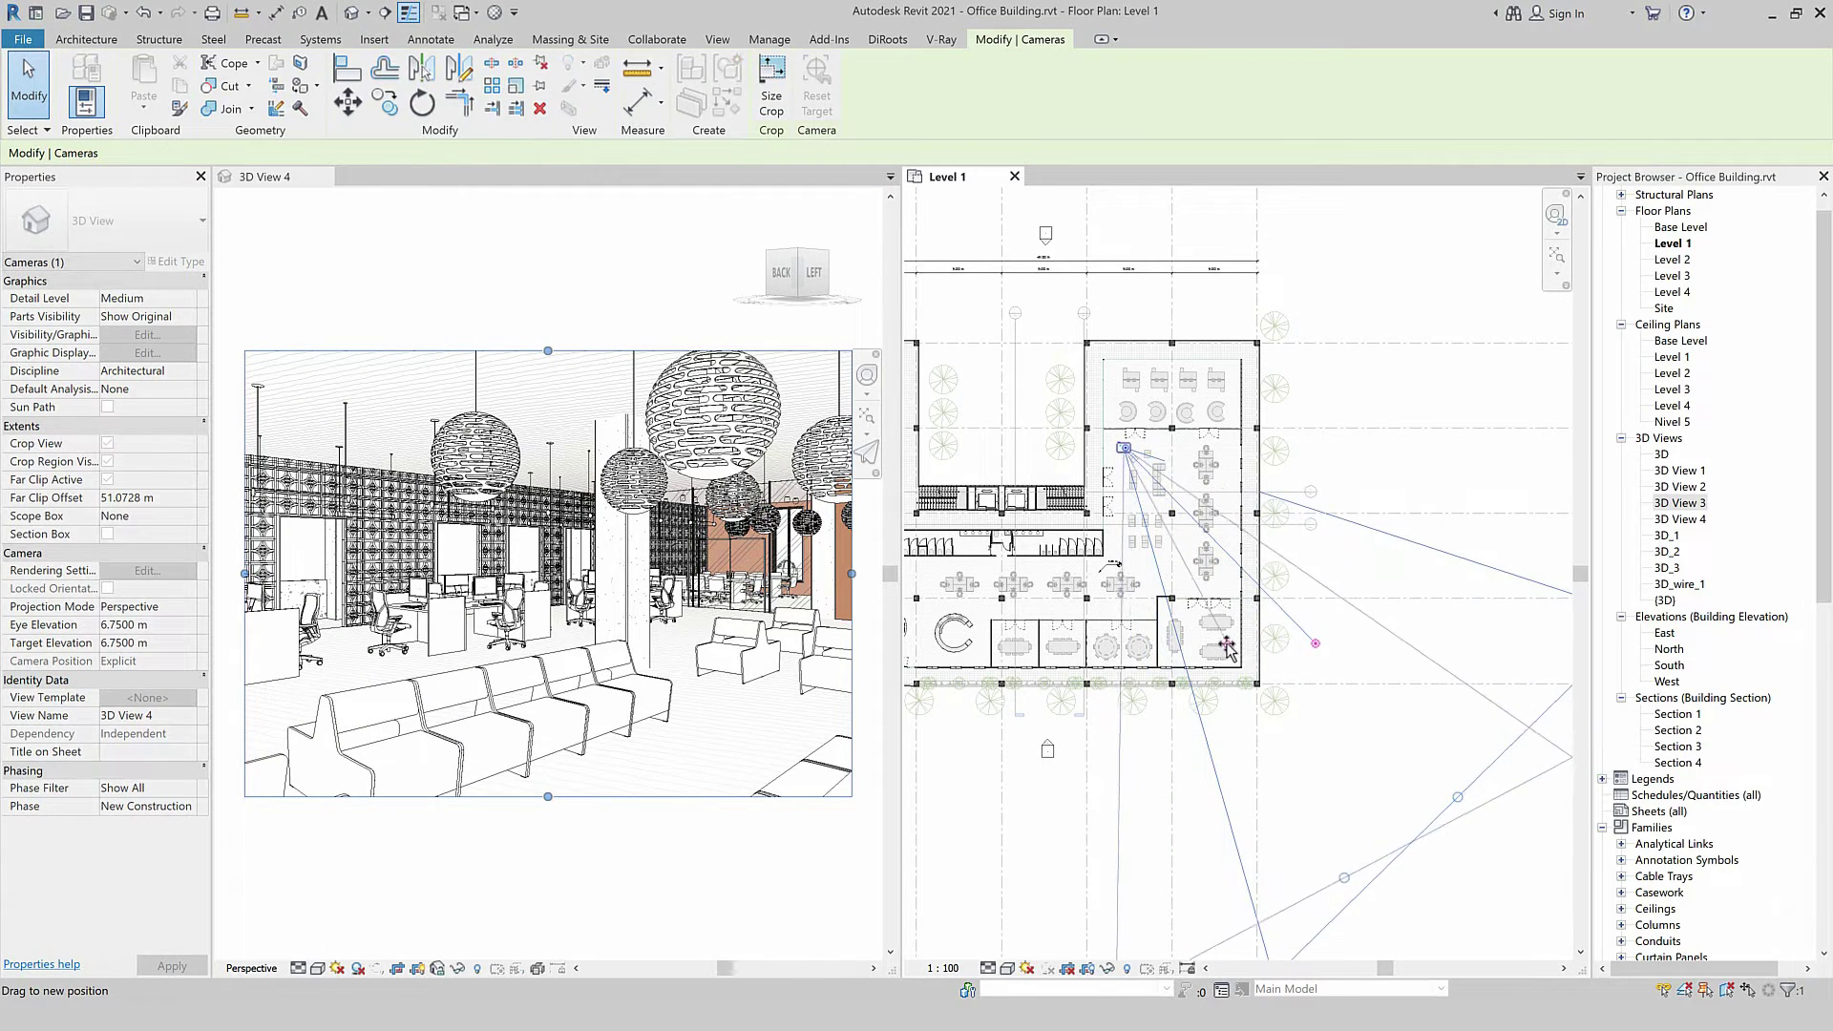
pyautogui.moveTo(1227, 645); pyautogui.dragTo(1325, 697)
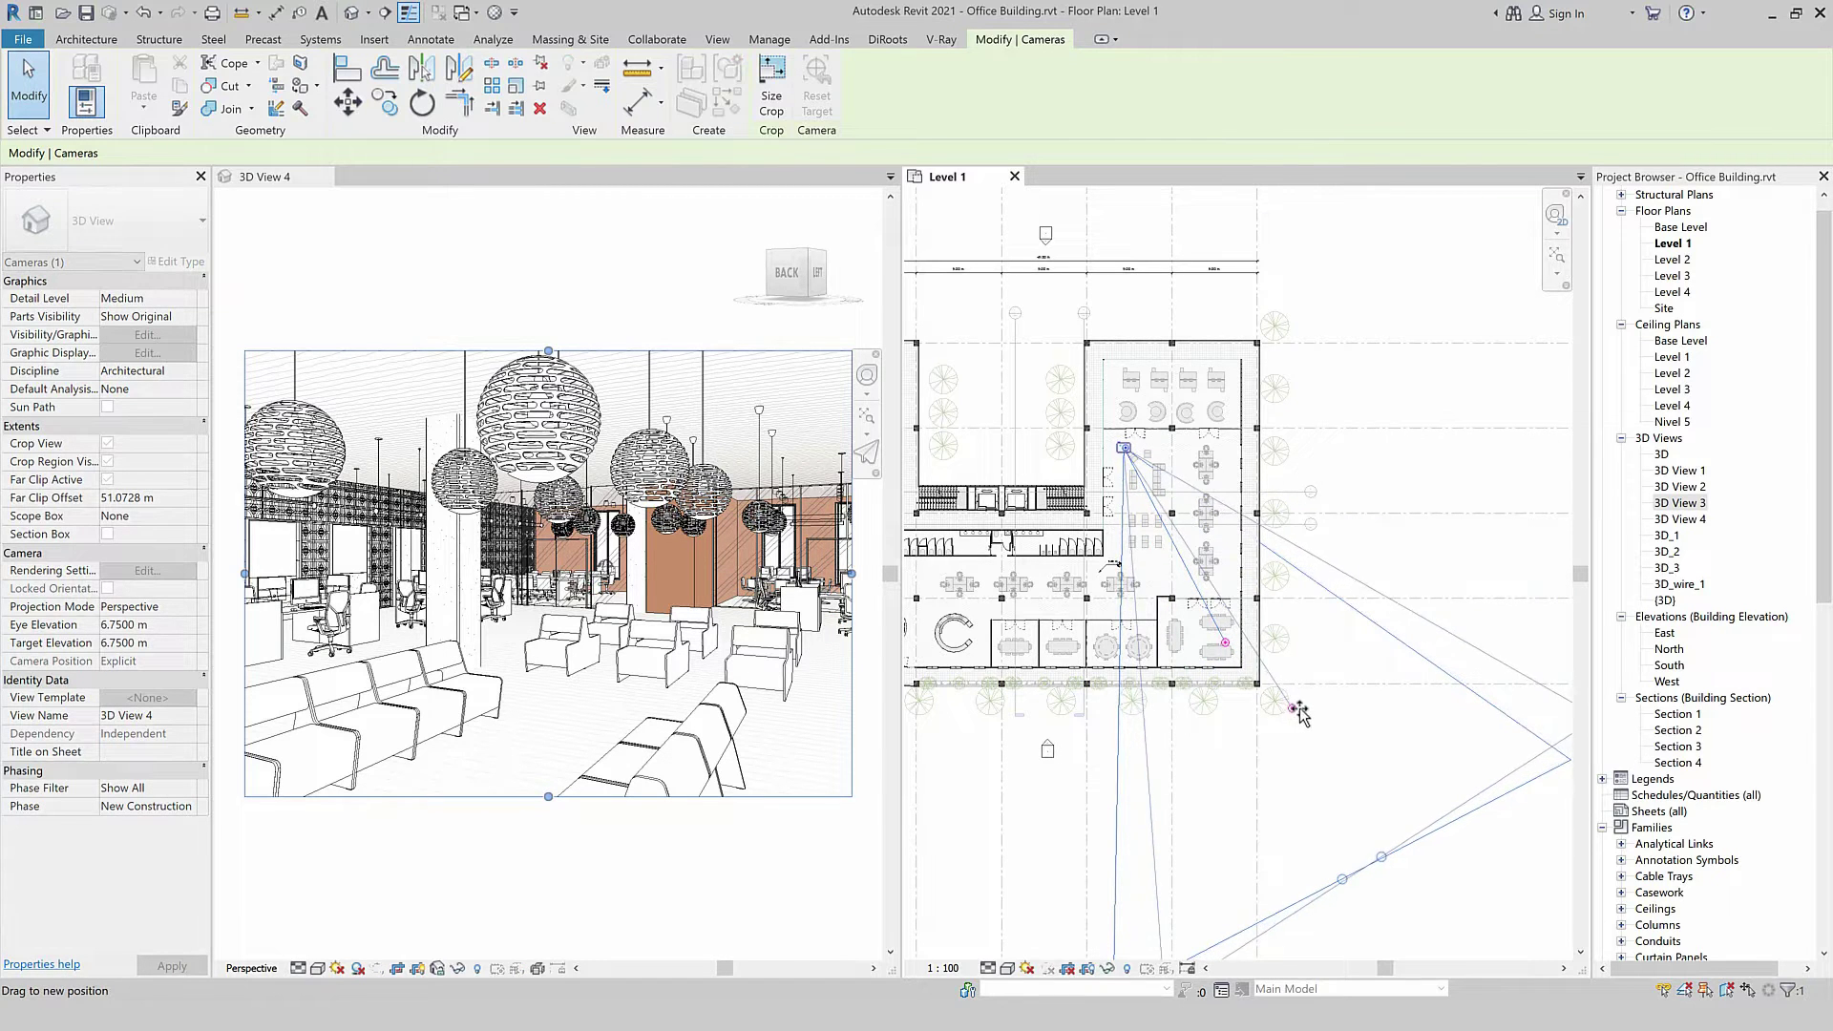
pyautogui.moveTo(1299, 721); pyautogui.dragTo(1297, 727)
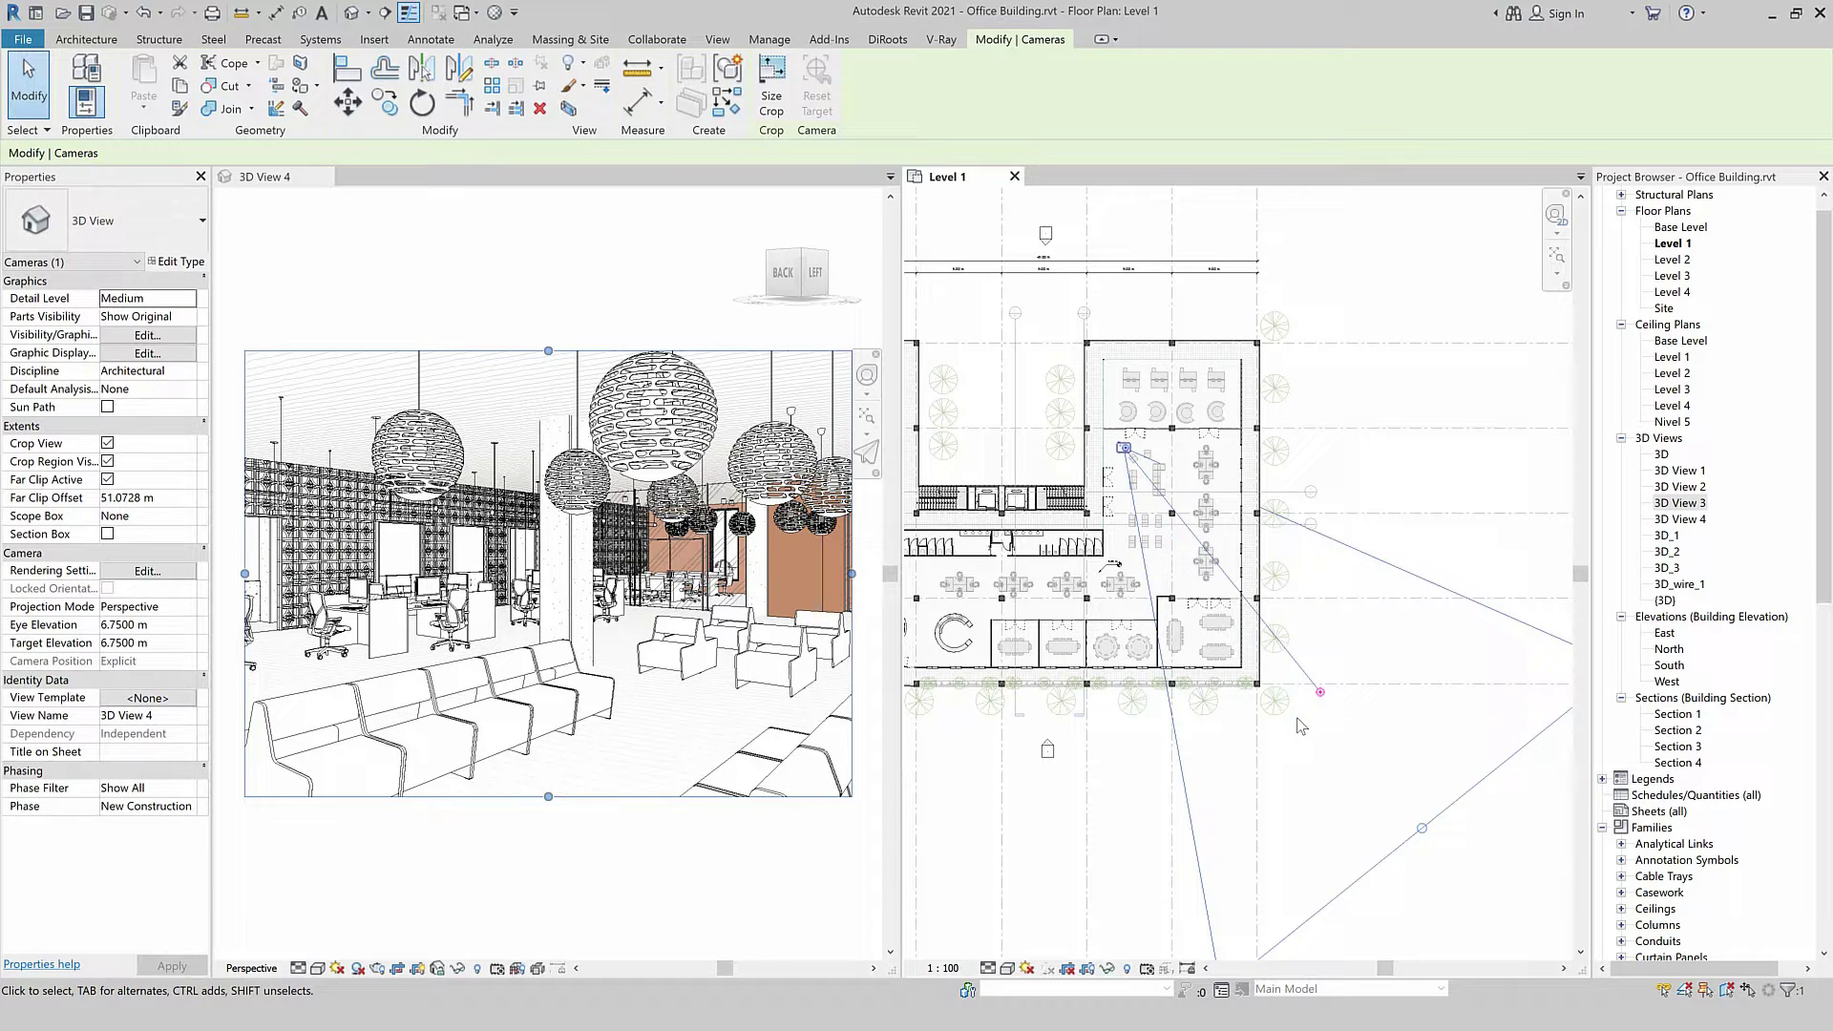
pyautogui.scroll(-1, 1298, 727)
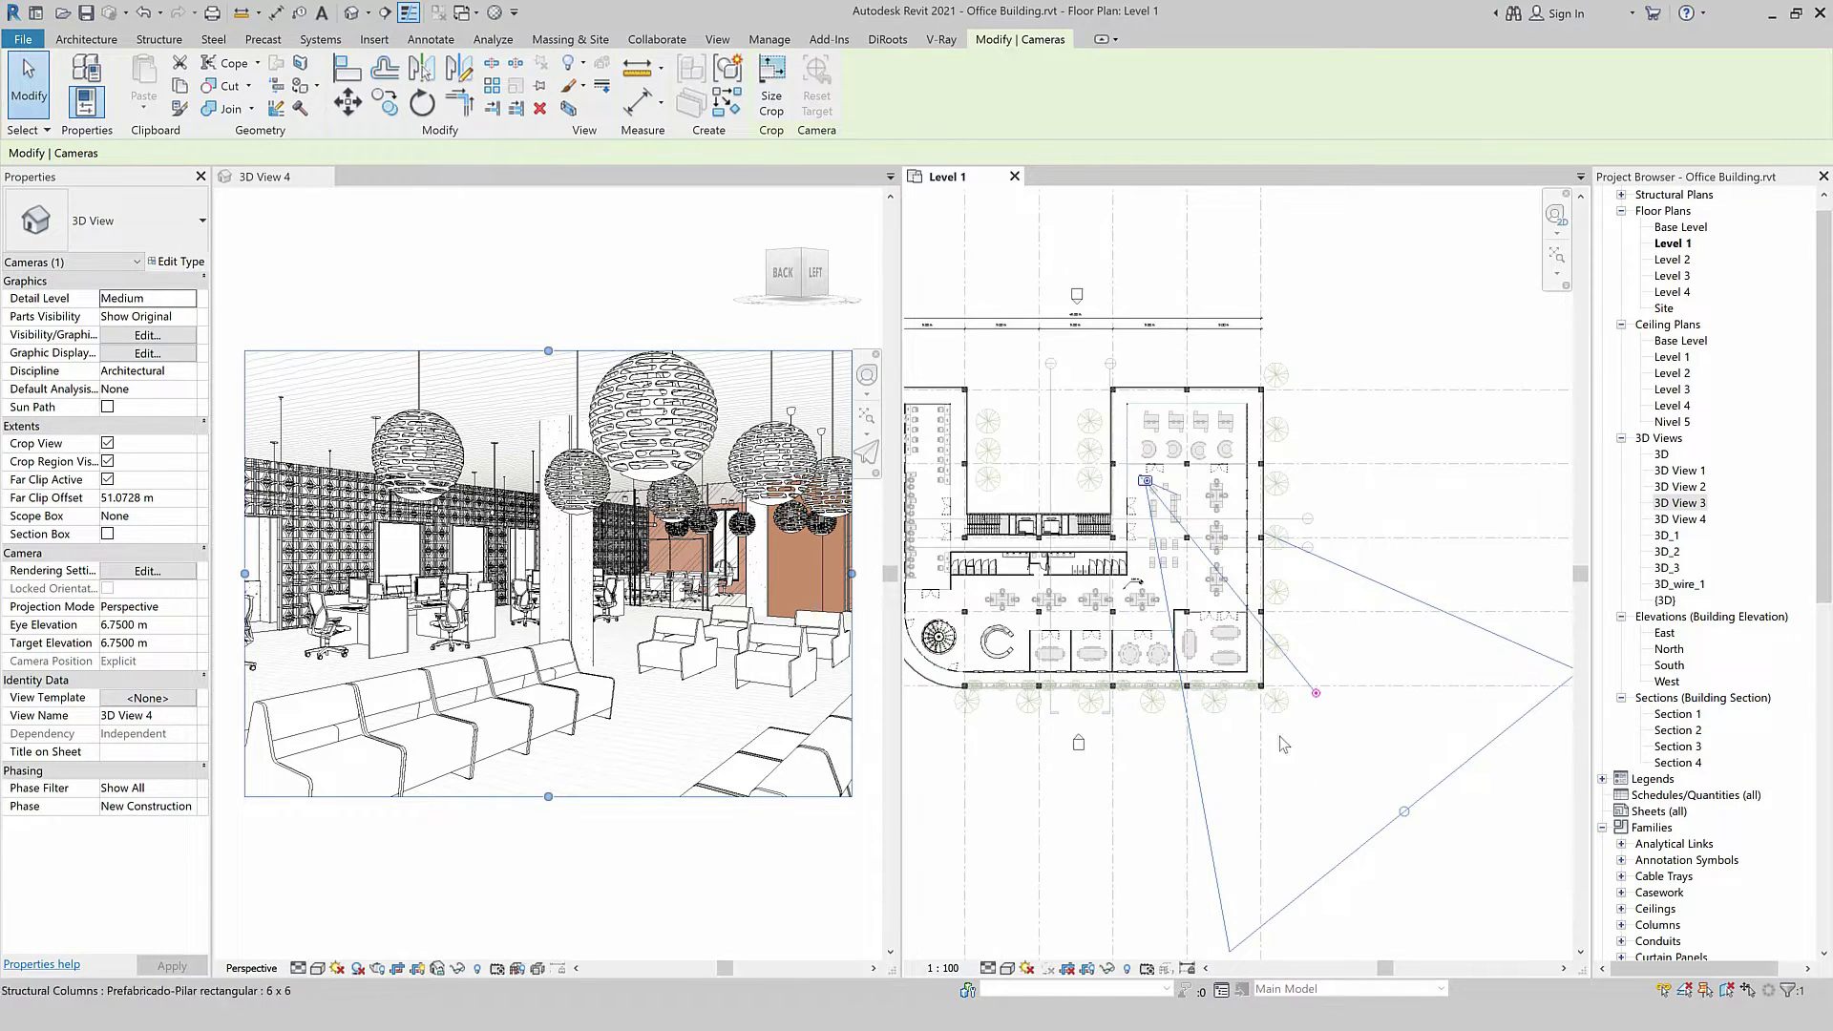
# Pull in the camera's far clip boundary, trying Far Clip Offset values of 40 m and 20 m.
pyautogui.moveTo(1405, 812); pyautogui.dragTo(1339, 724)
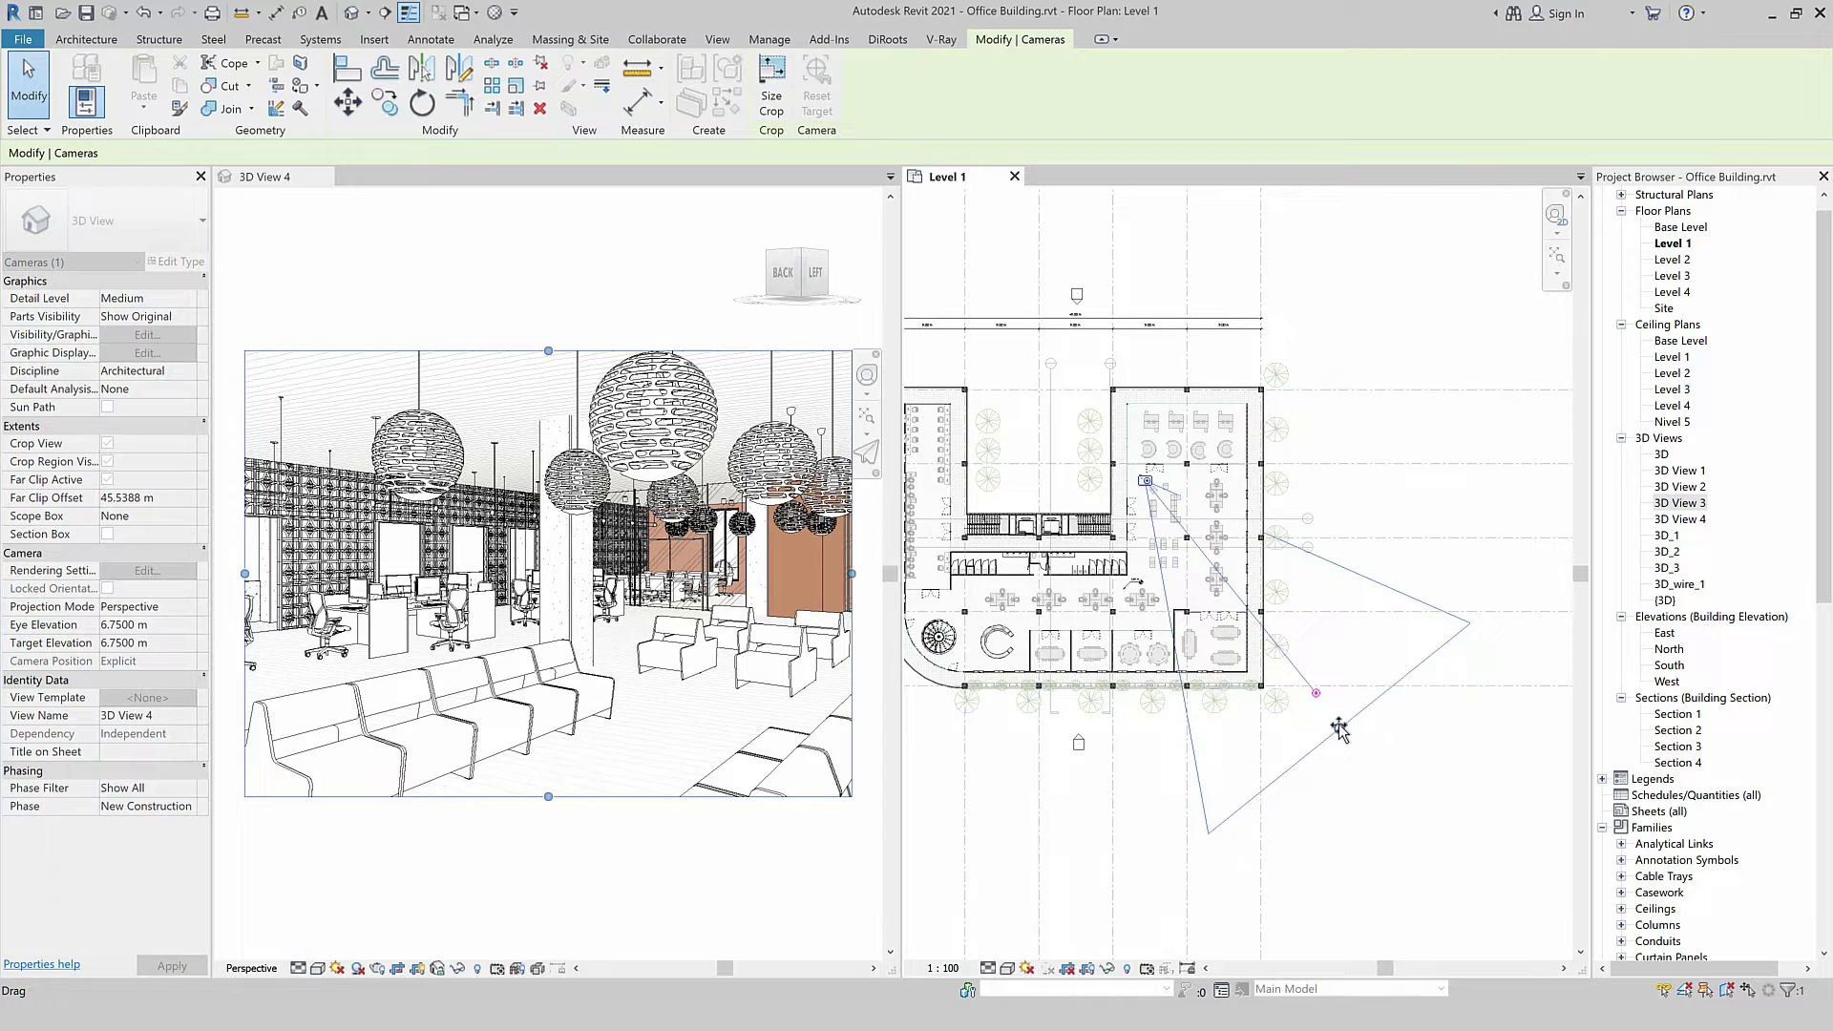
pyautogui.moveTo(1339, 724); pyautogui.dragTo(1338, 724)
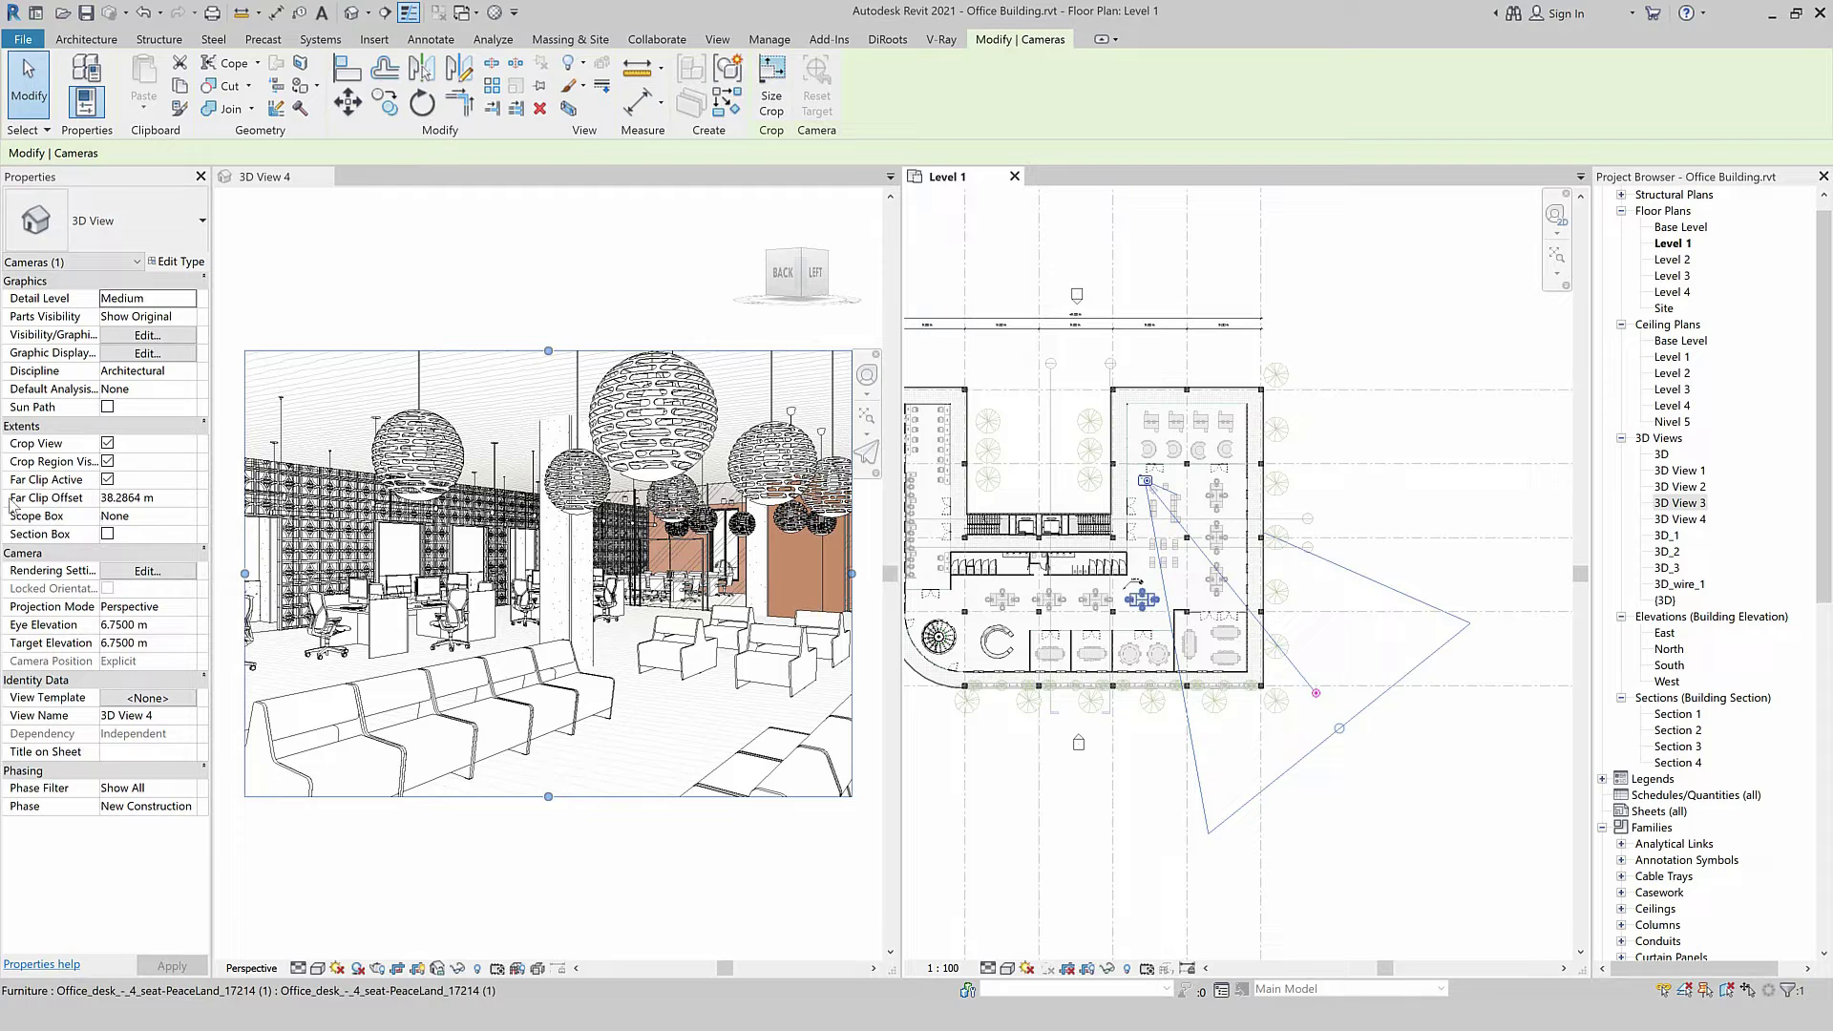
pyautogui.click(176, 503)
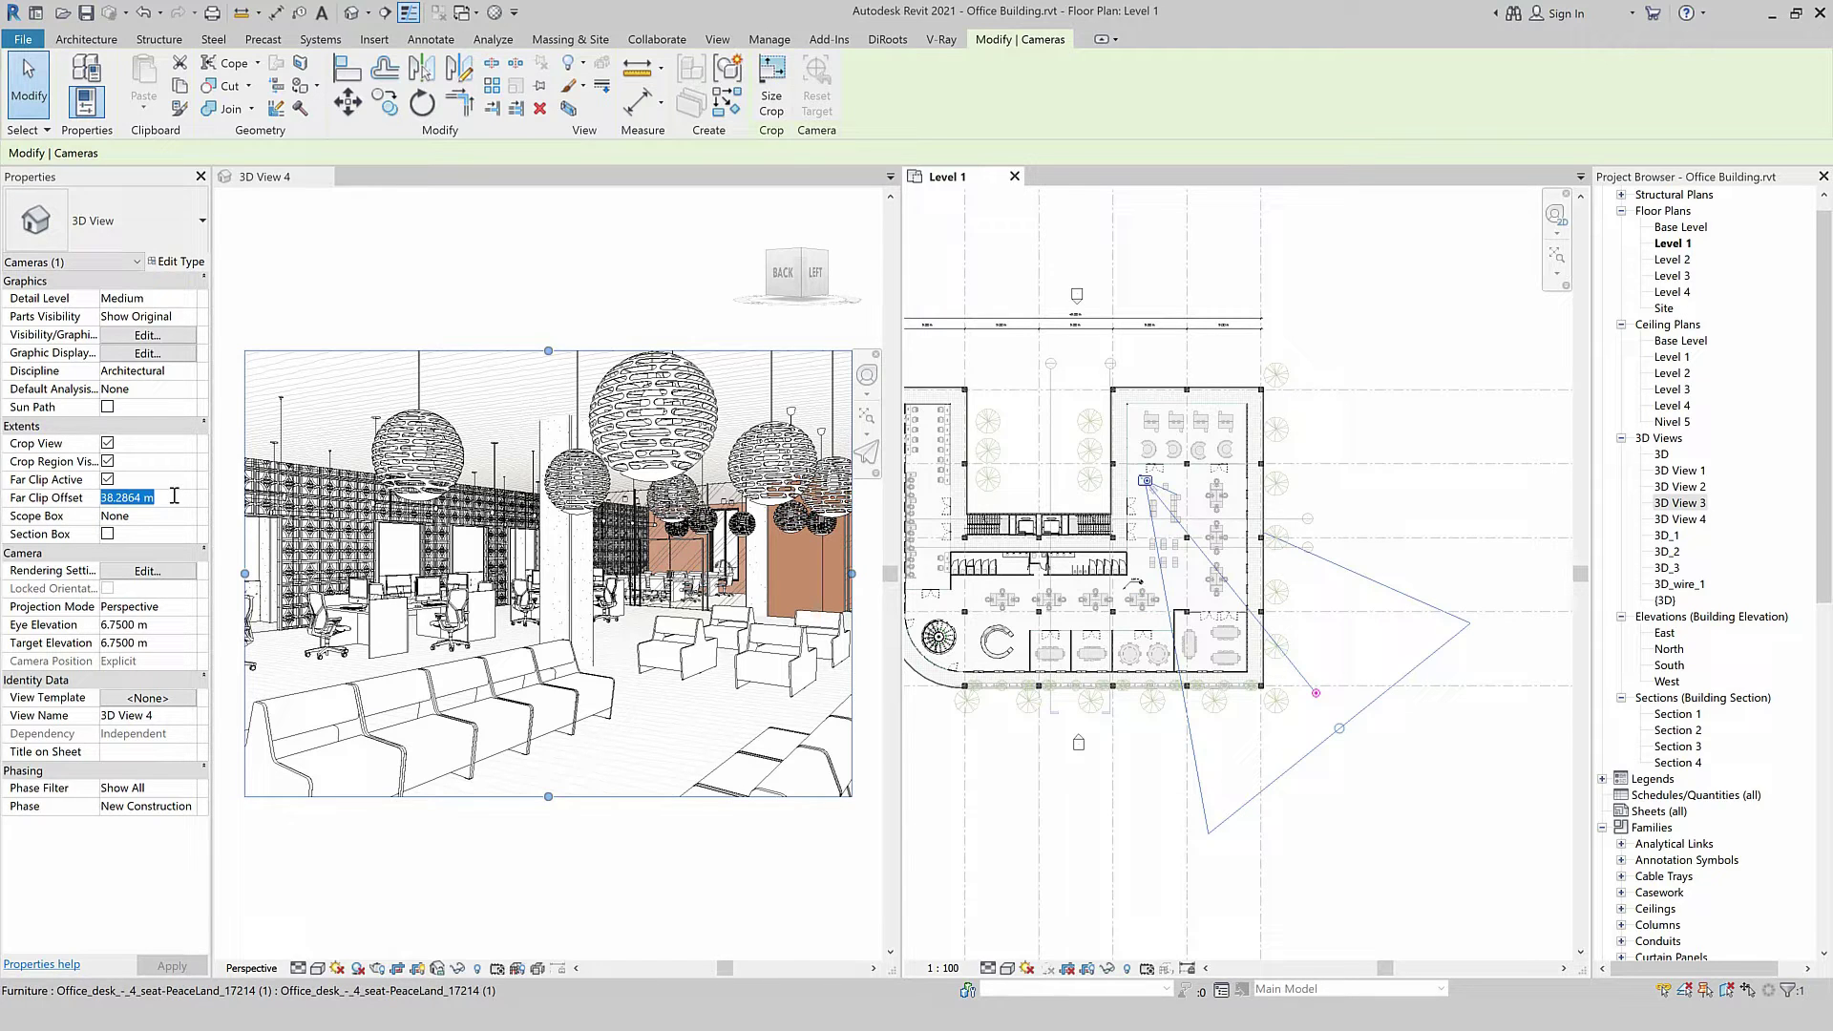
pyautogui.write('40')
pyautogui.press('Return')
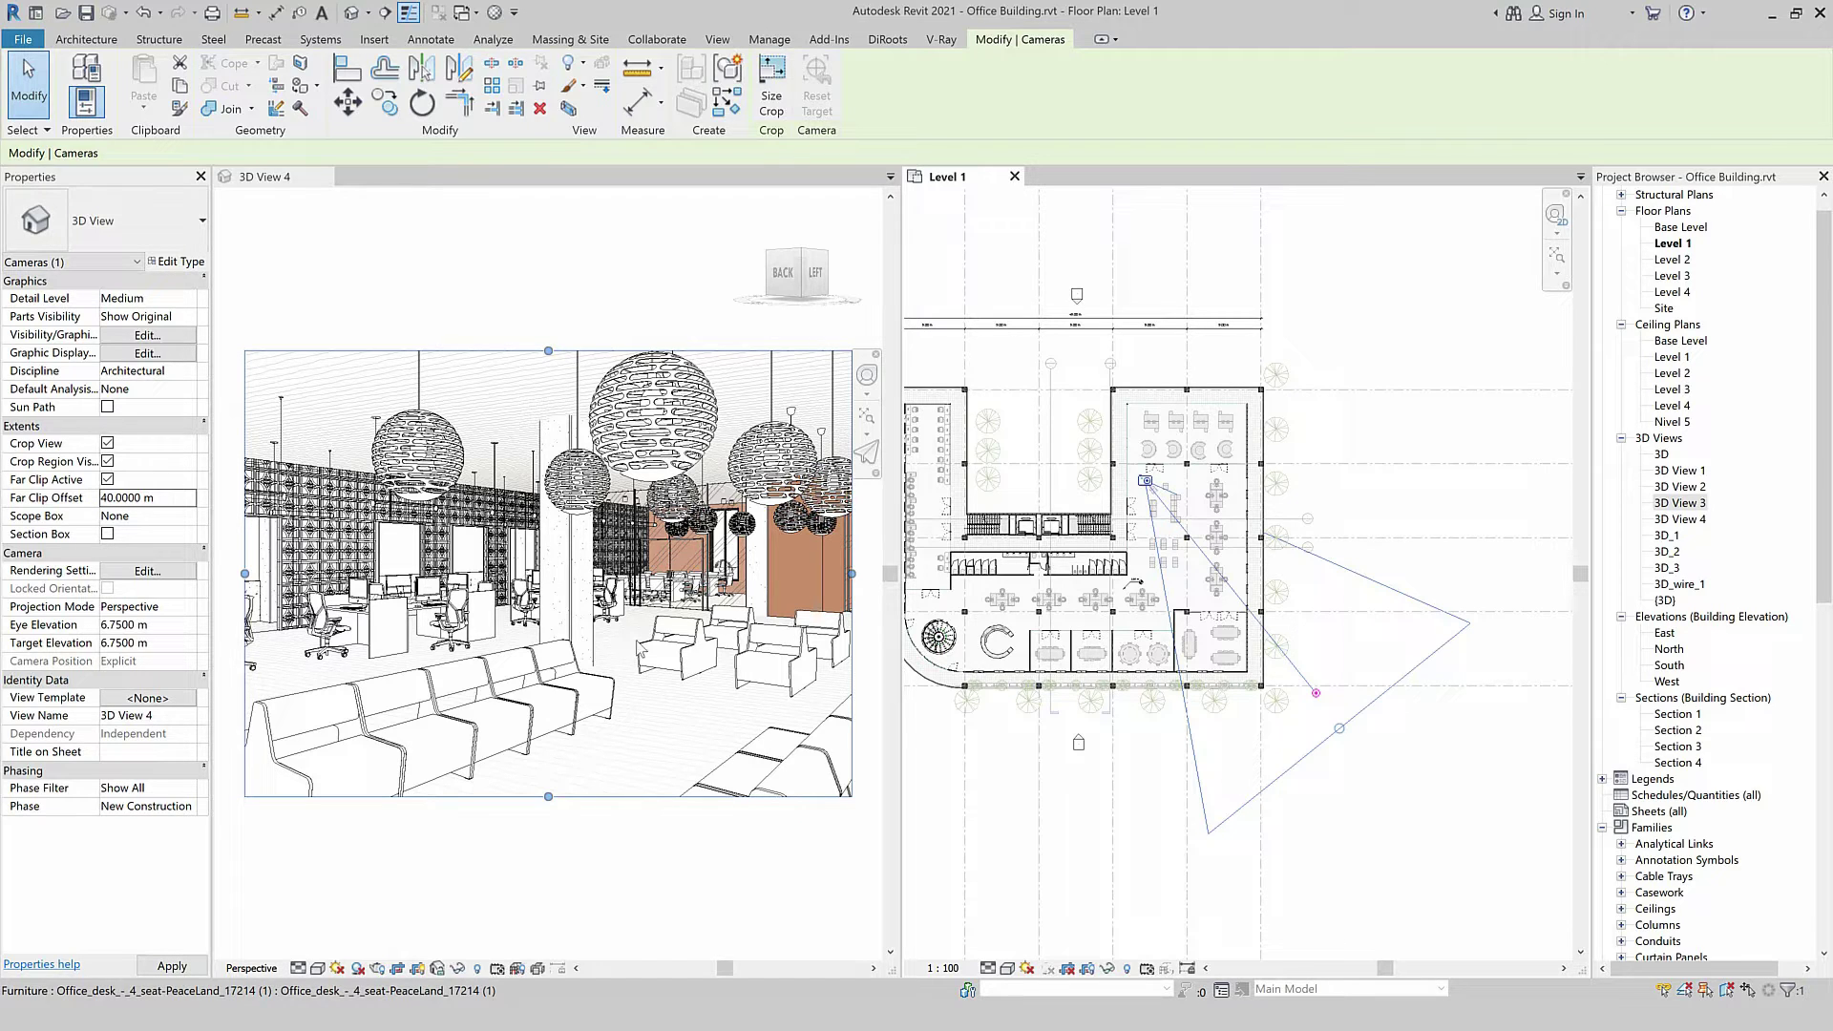
pyautogui.click(156, 497)
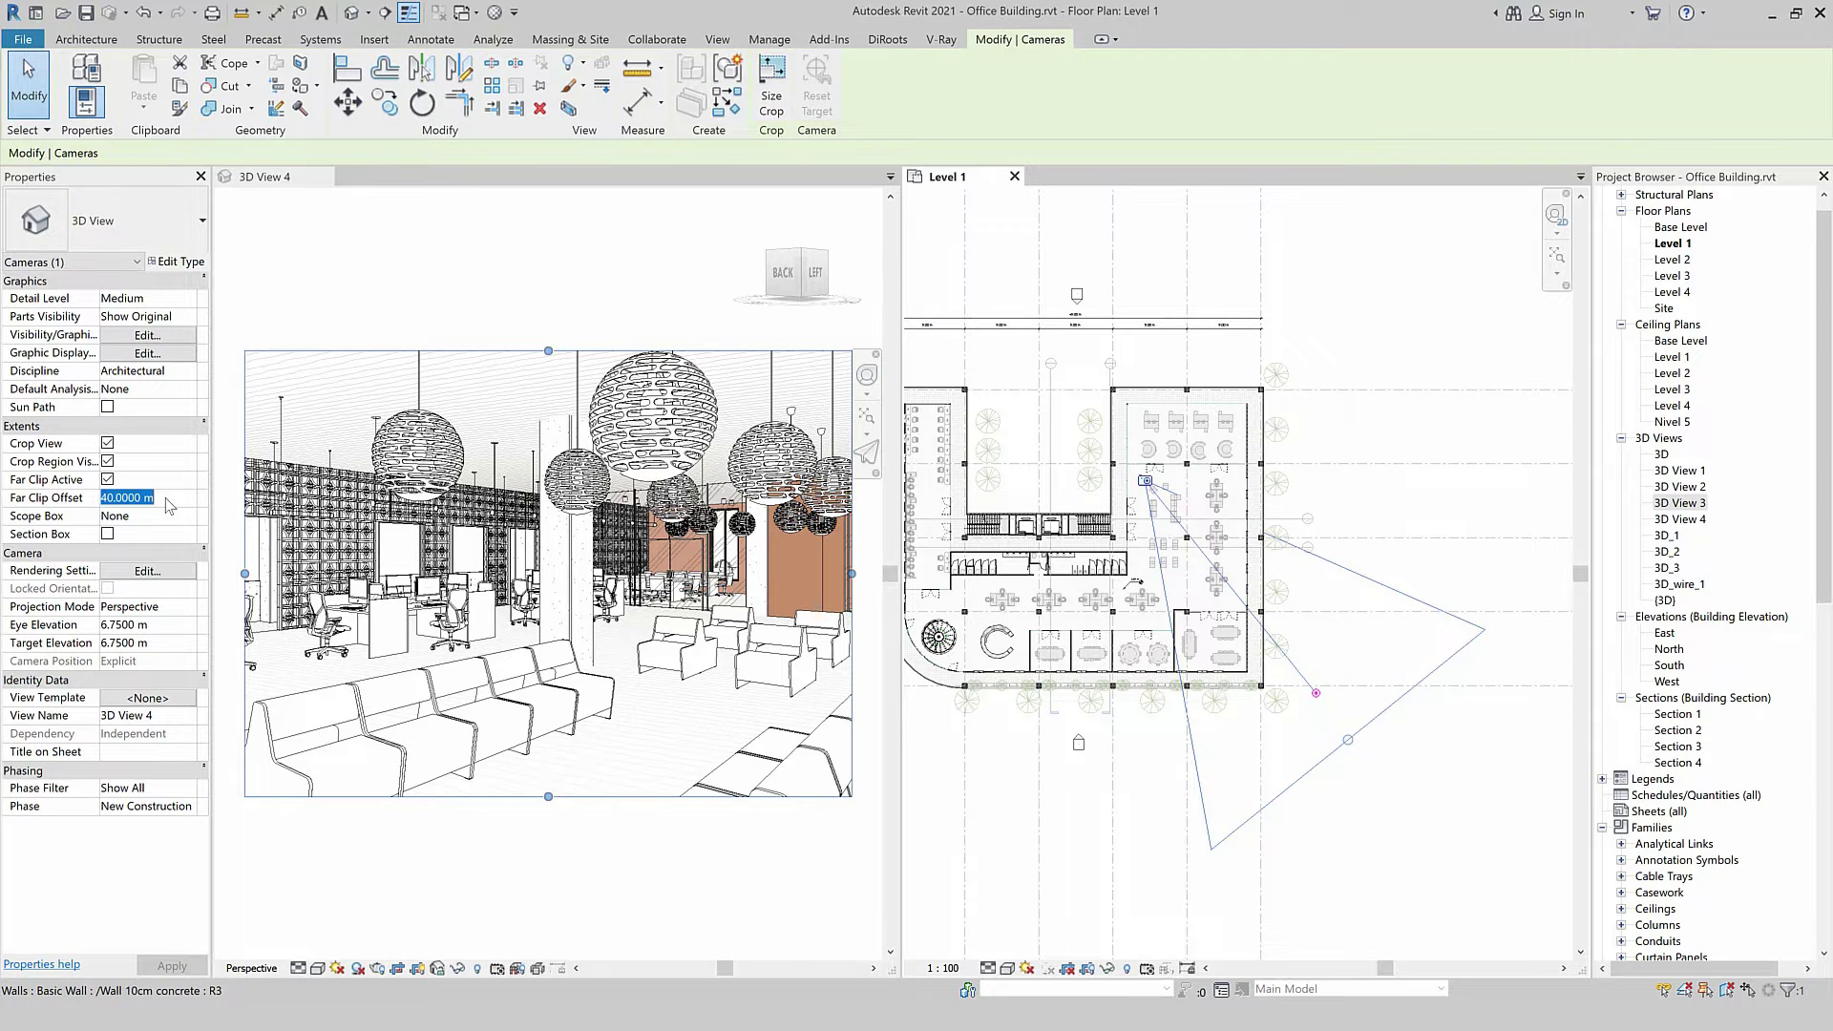
pyautogui.write('20')
pyautogui.press('Return')
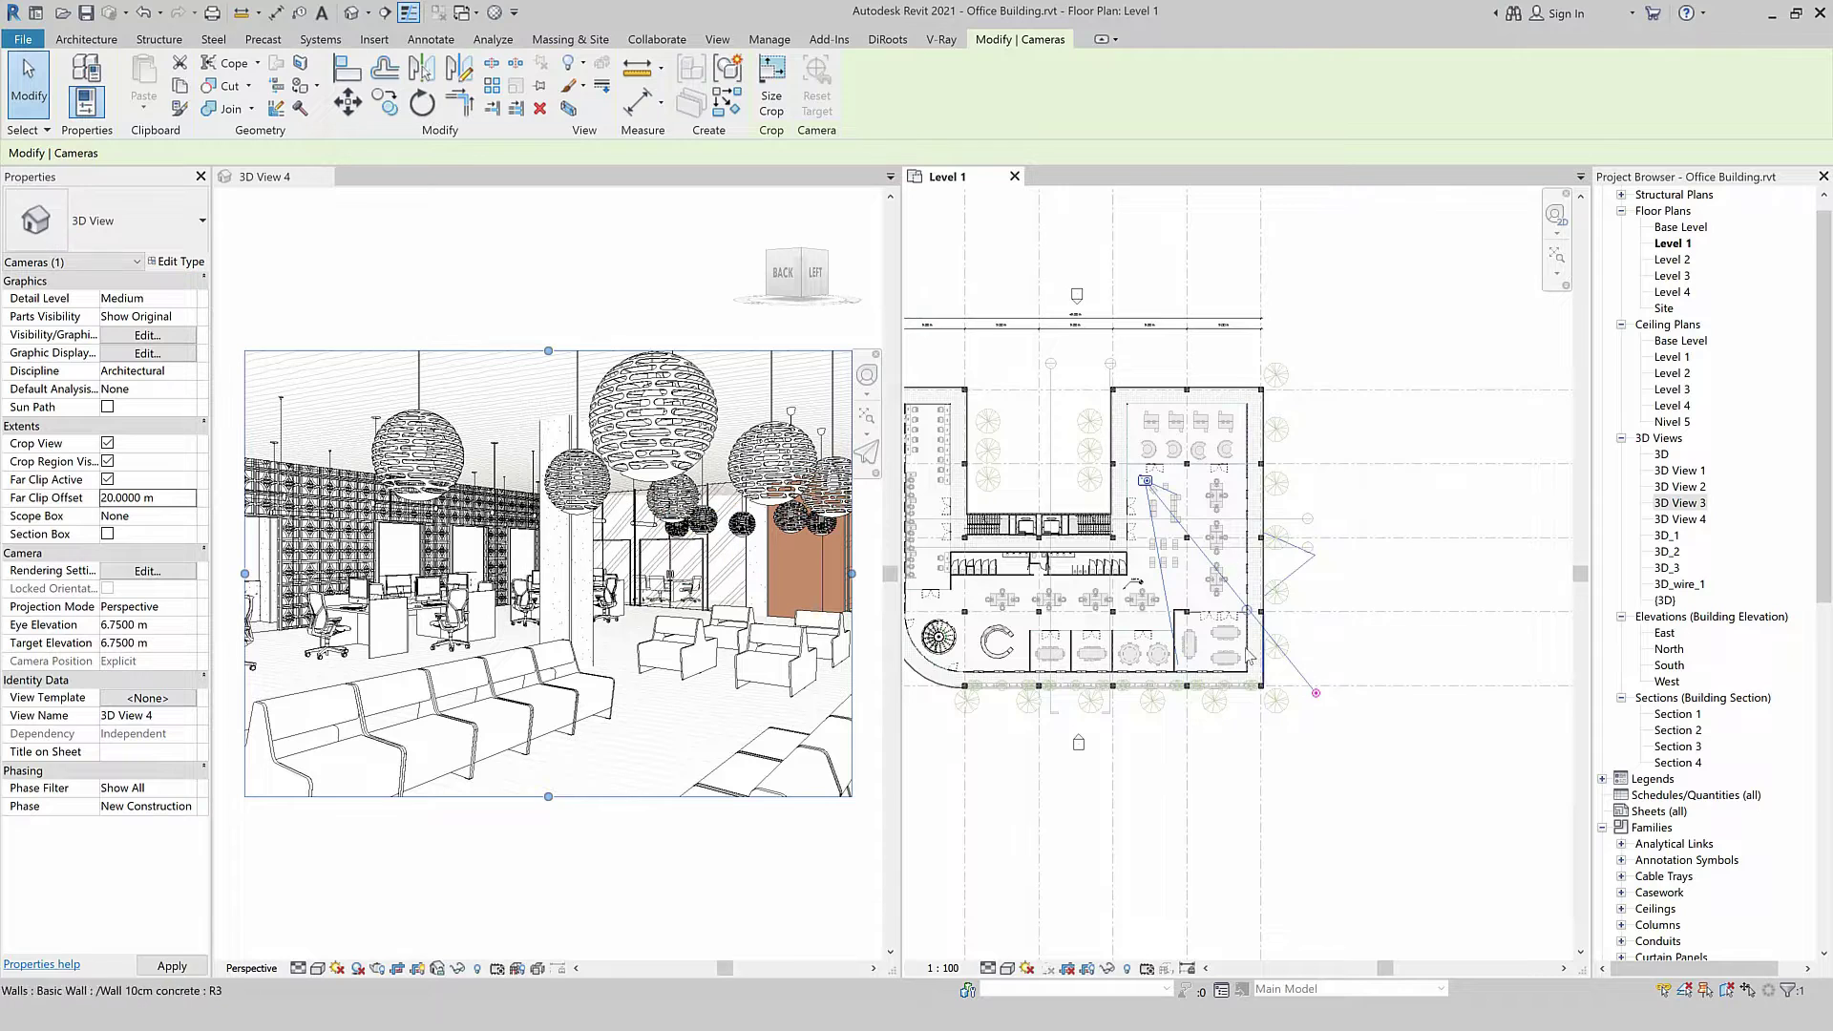
# Extend the far clip to about 35.9 m and reapply Far Clip Active.
pyautogui.moveTo(1258, 565); pyautogui.dragTo(1327, 712)
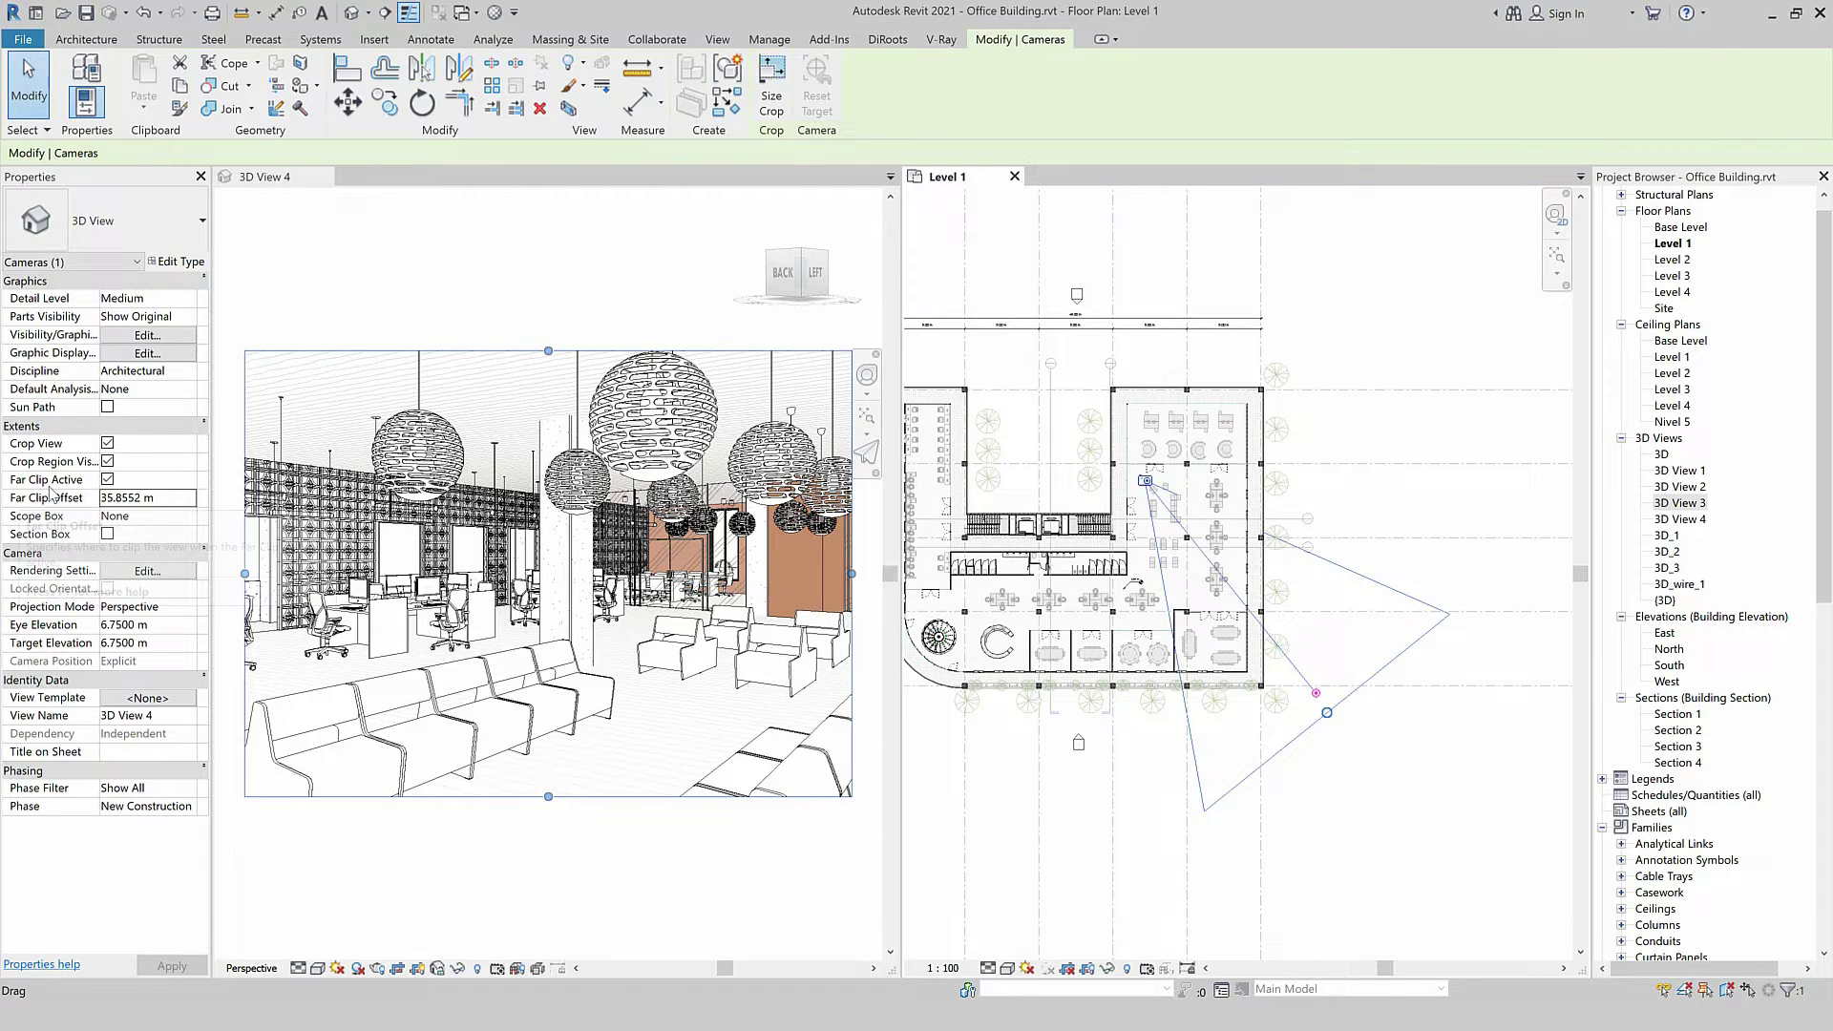
pyautogui.click(108, 479)
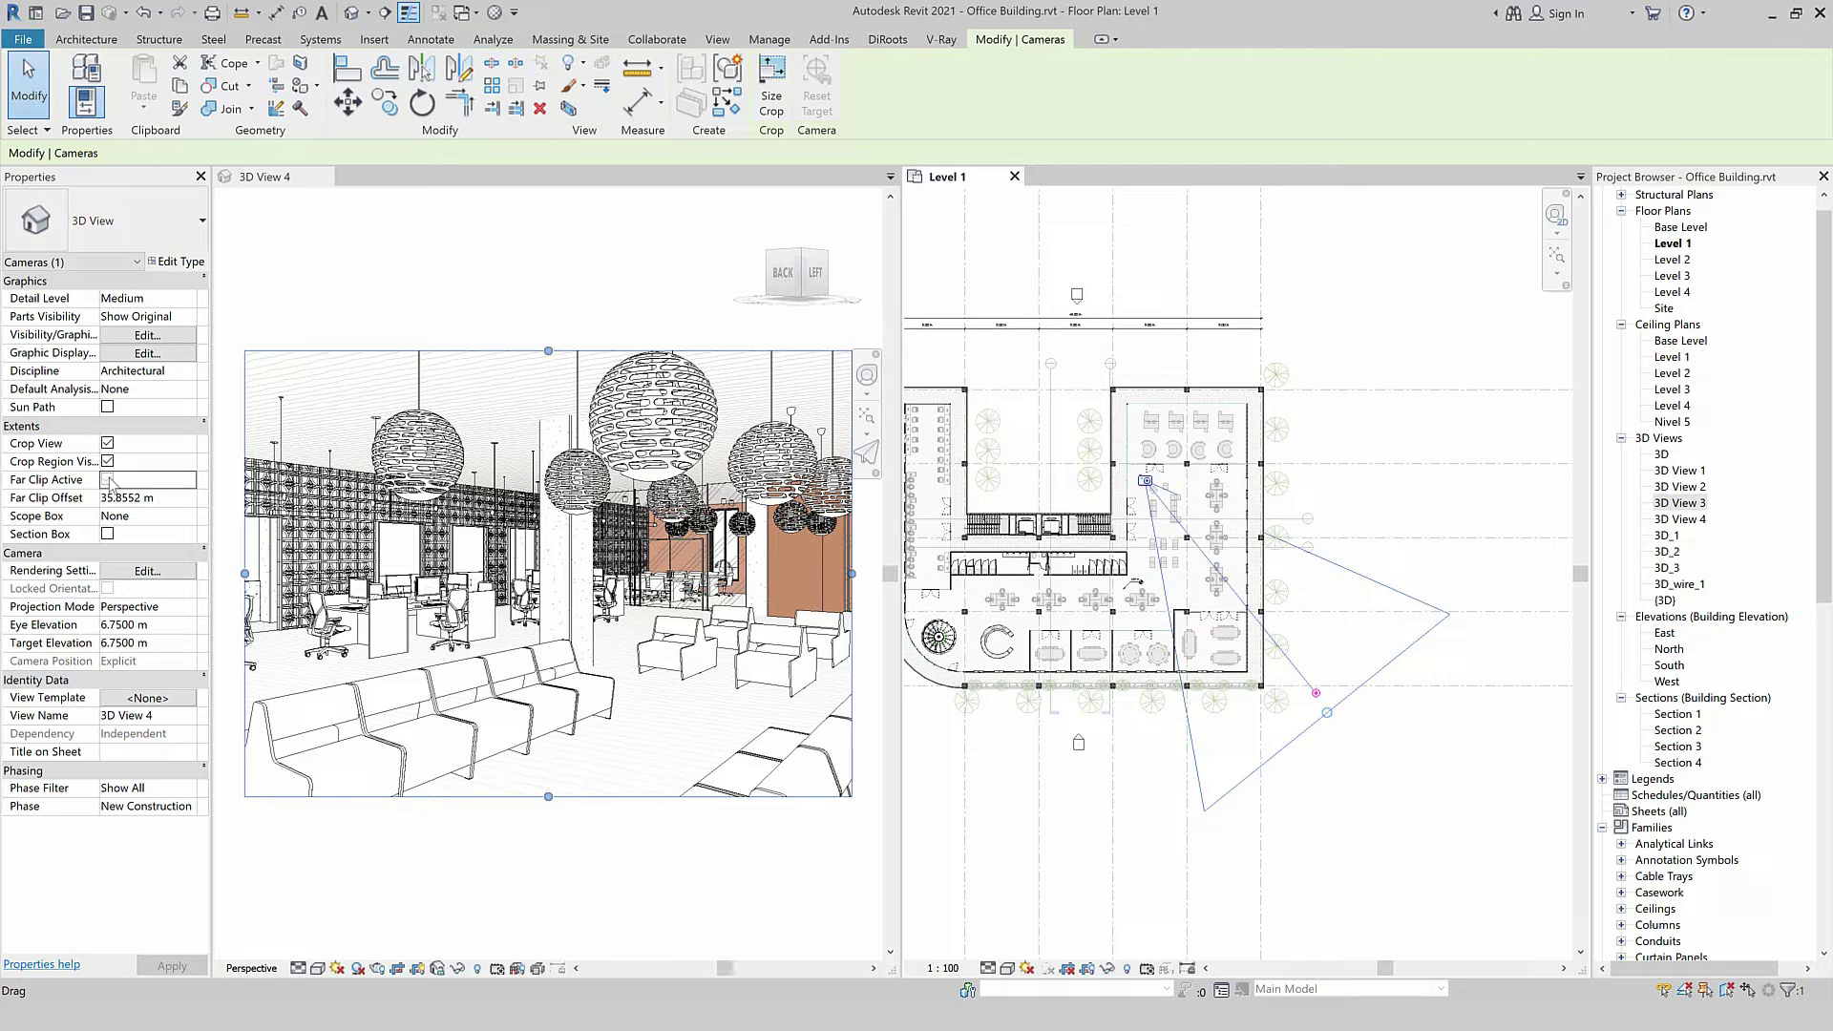
pyautogui.press('Escape')
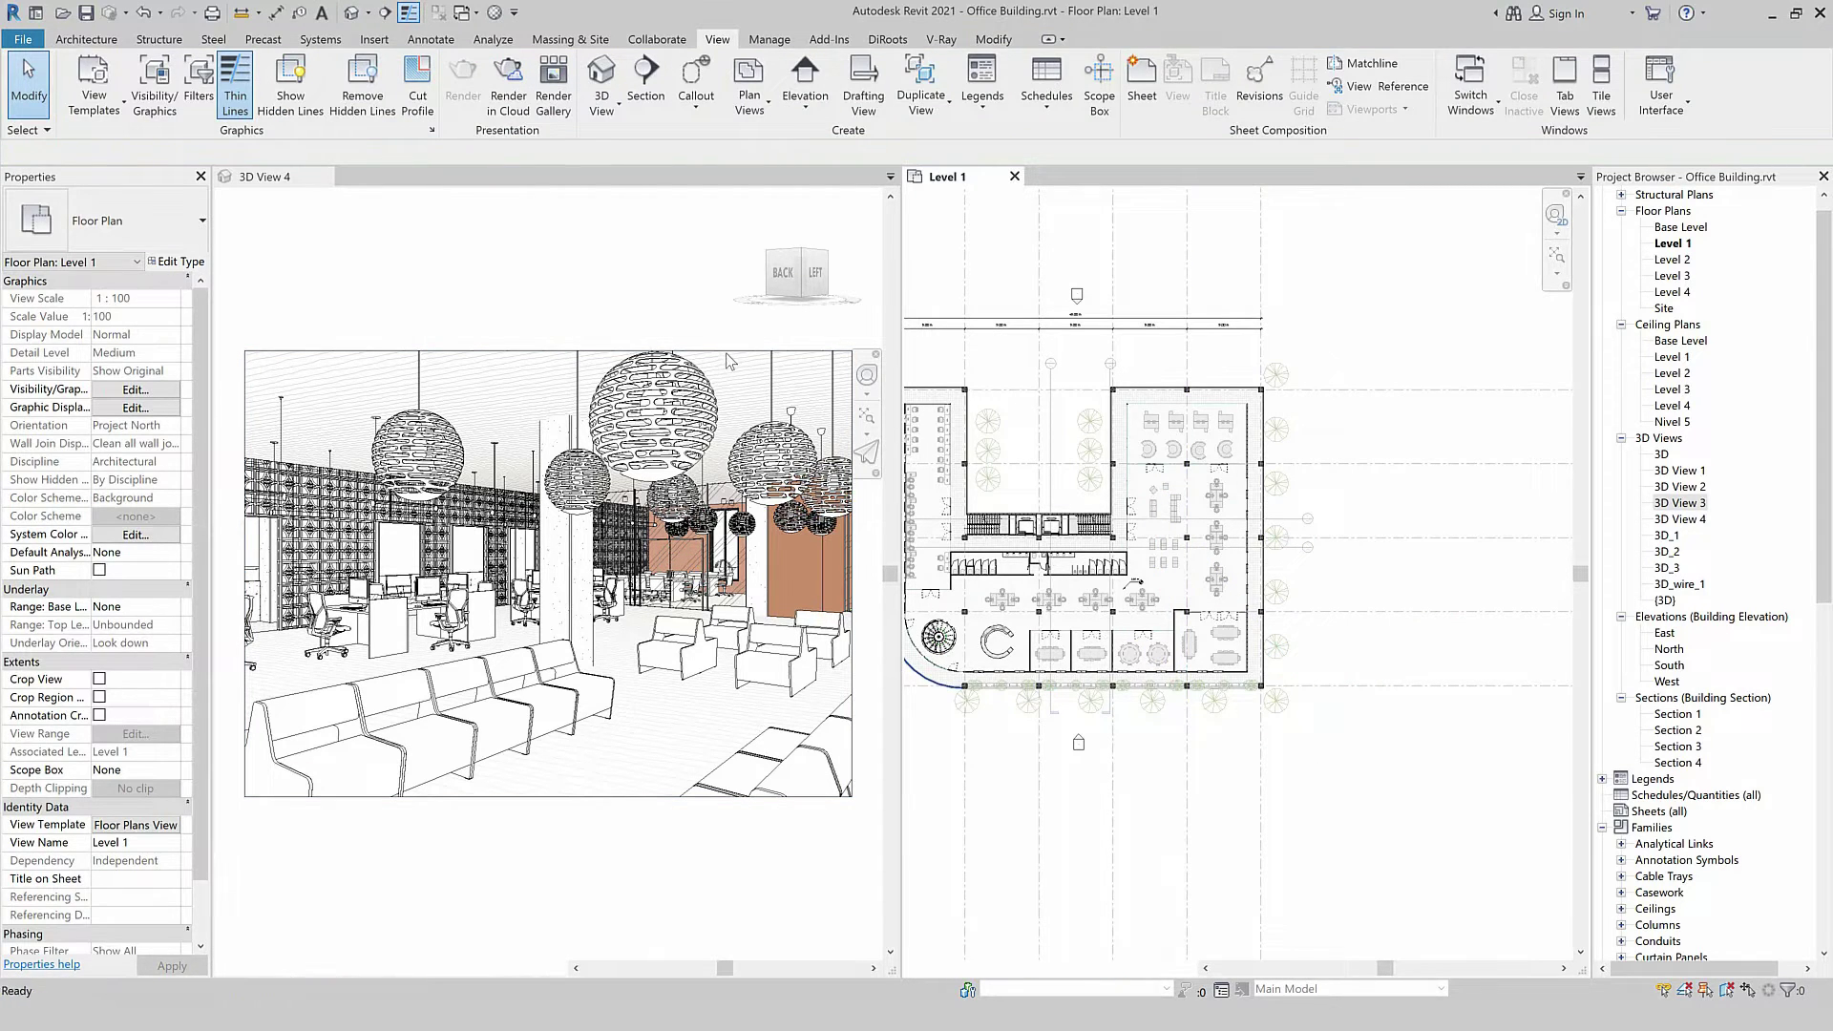
pyautogui.click(851, 604)
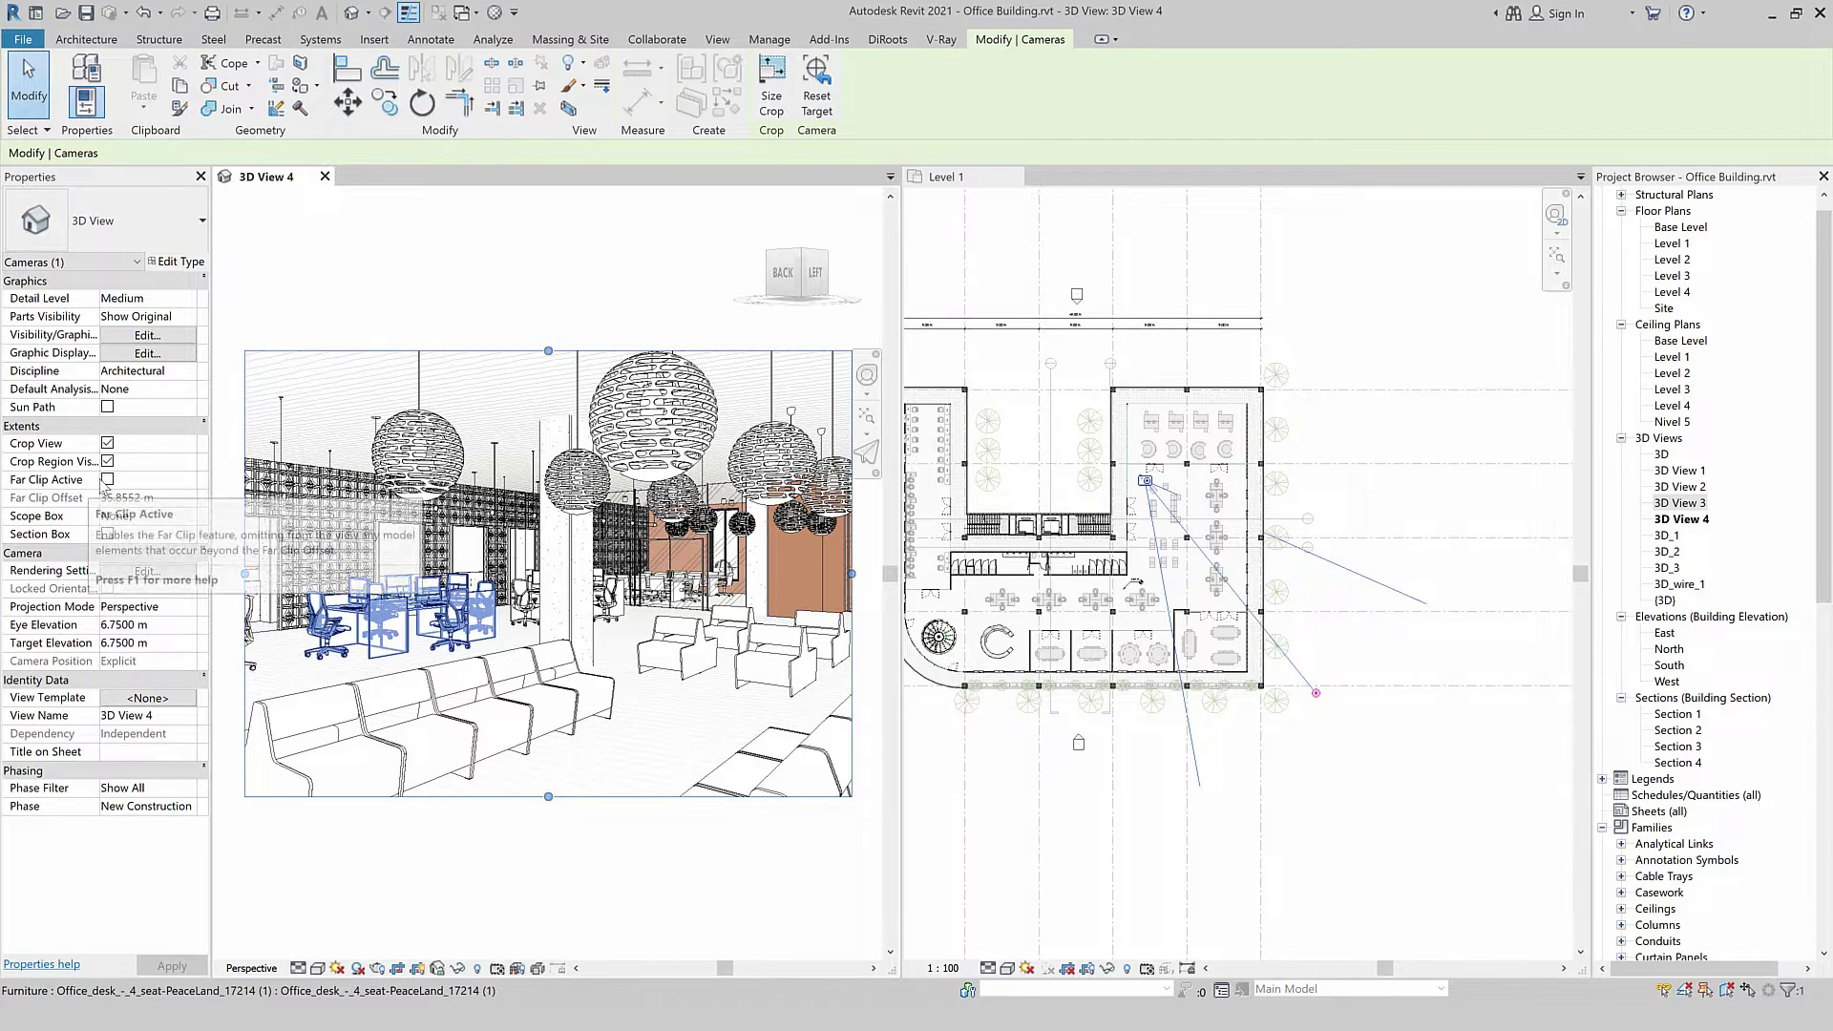
pyautogui.click(107, 480)
pyautogui.click(170, 967)
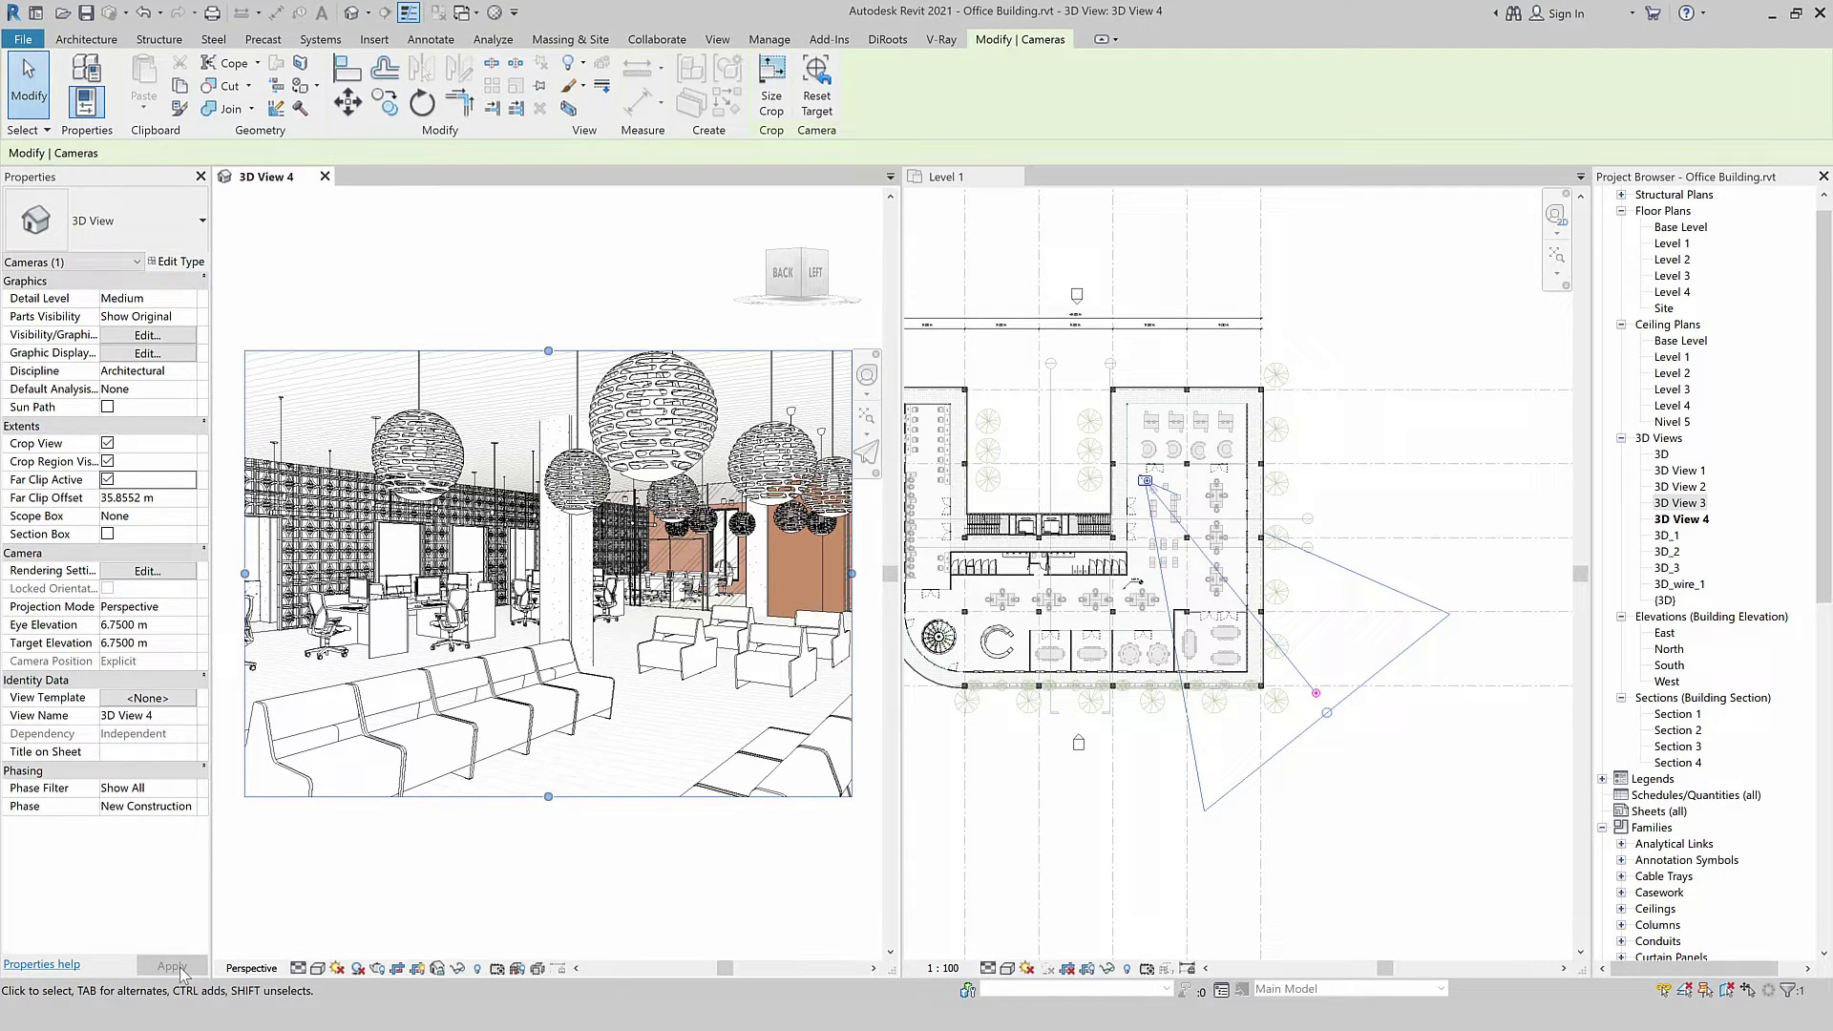
# Reselect the camera to check its clipped view cone in the plan.
pyautogui.click(307, 890)
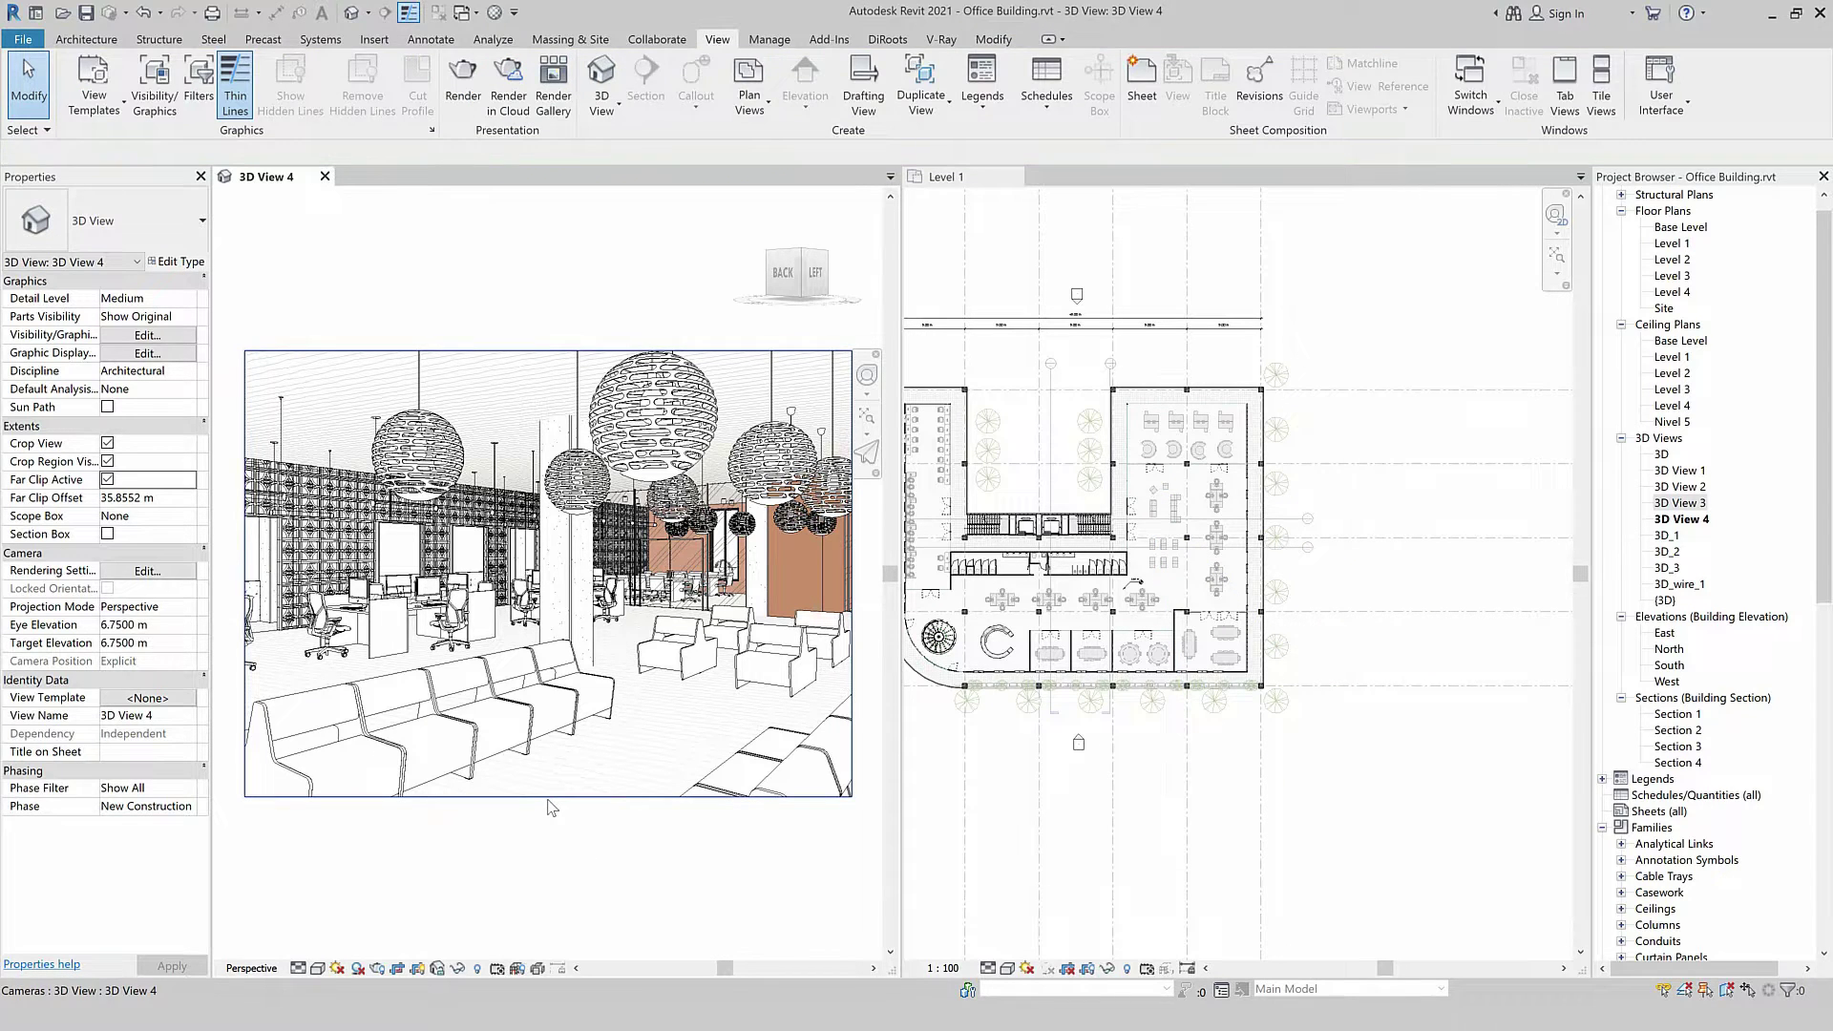
pyautogui.click(550, 798)
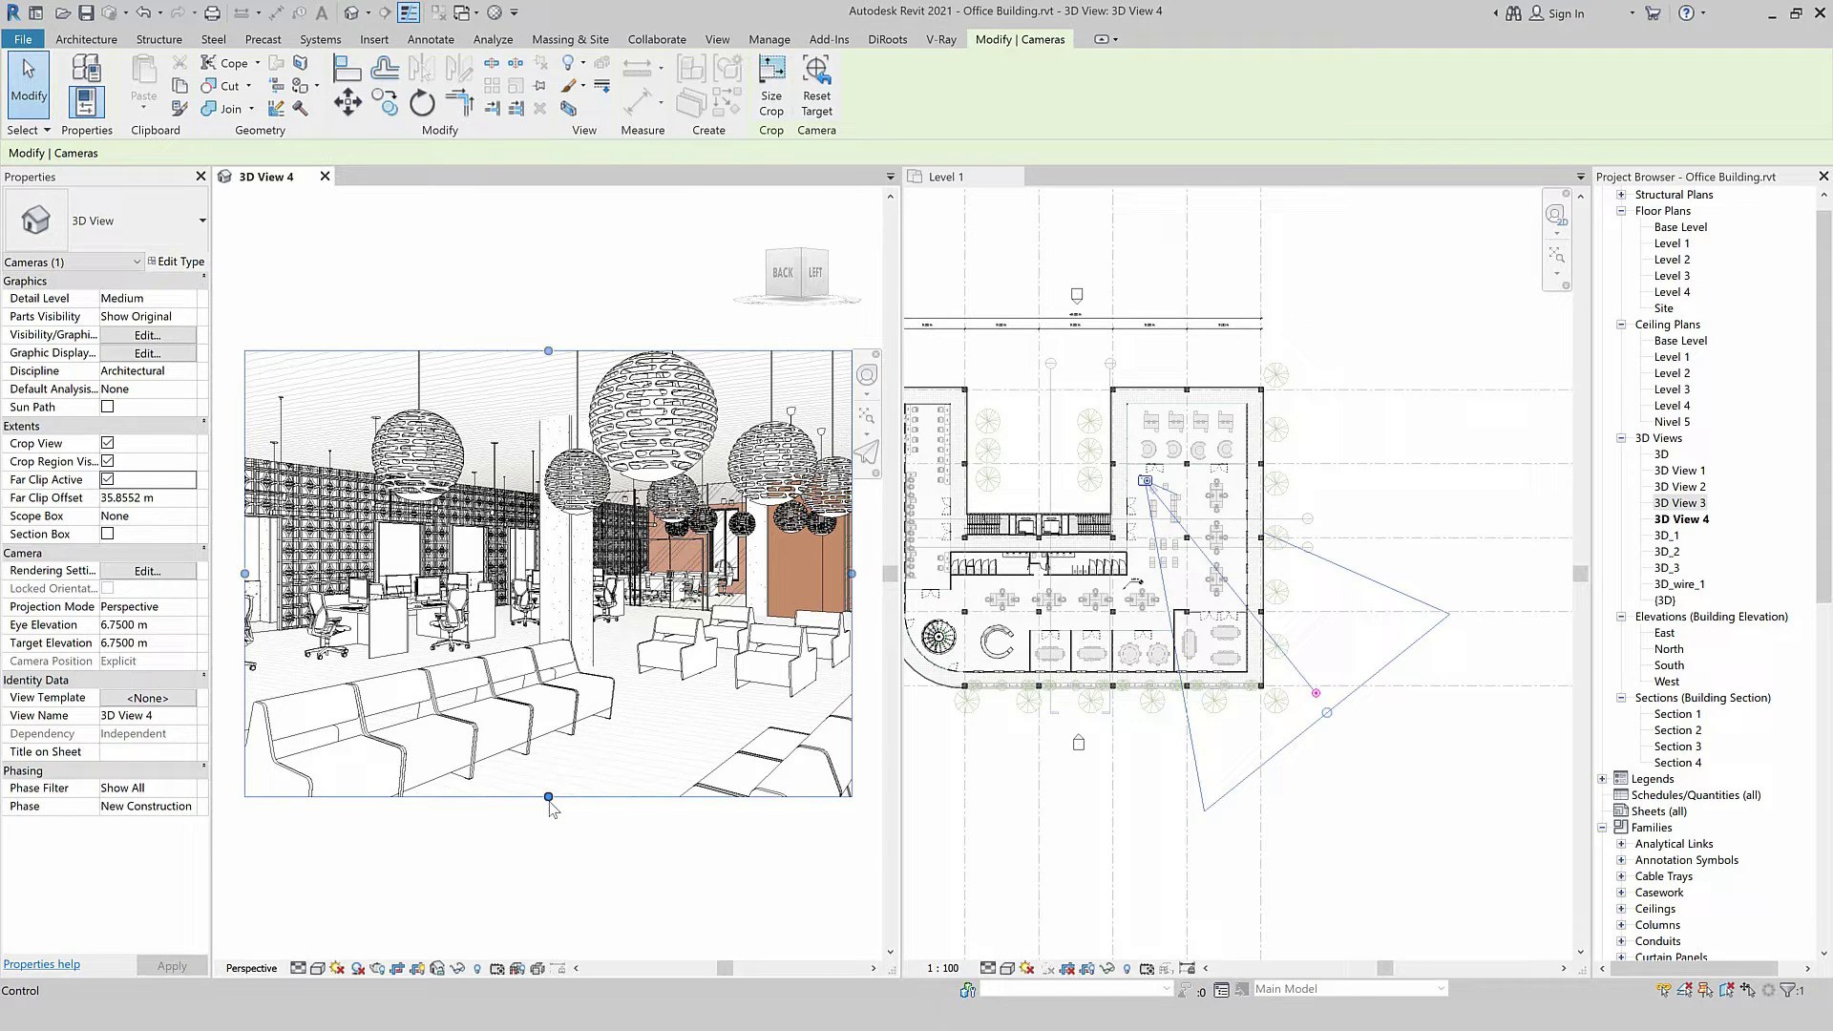
pyautogui.click(592, 826)
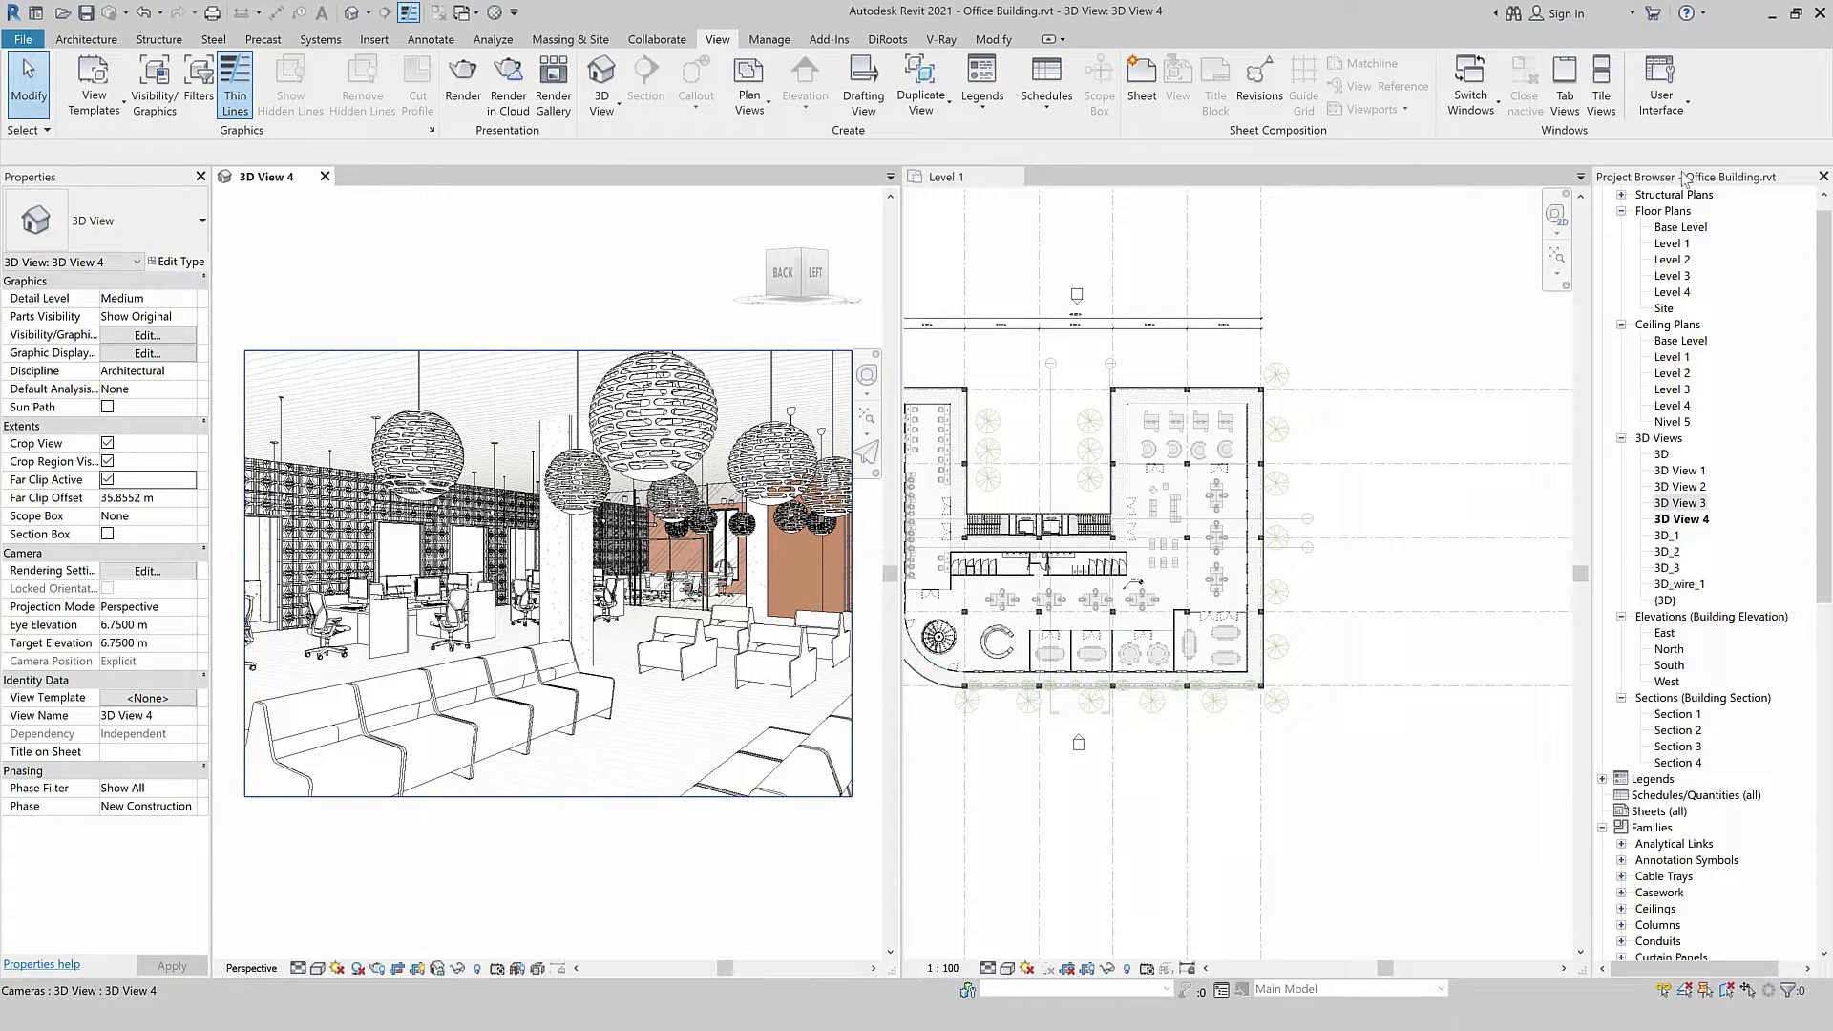
pyautogui.click(1694, 521)
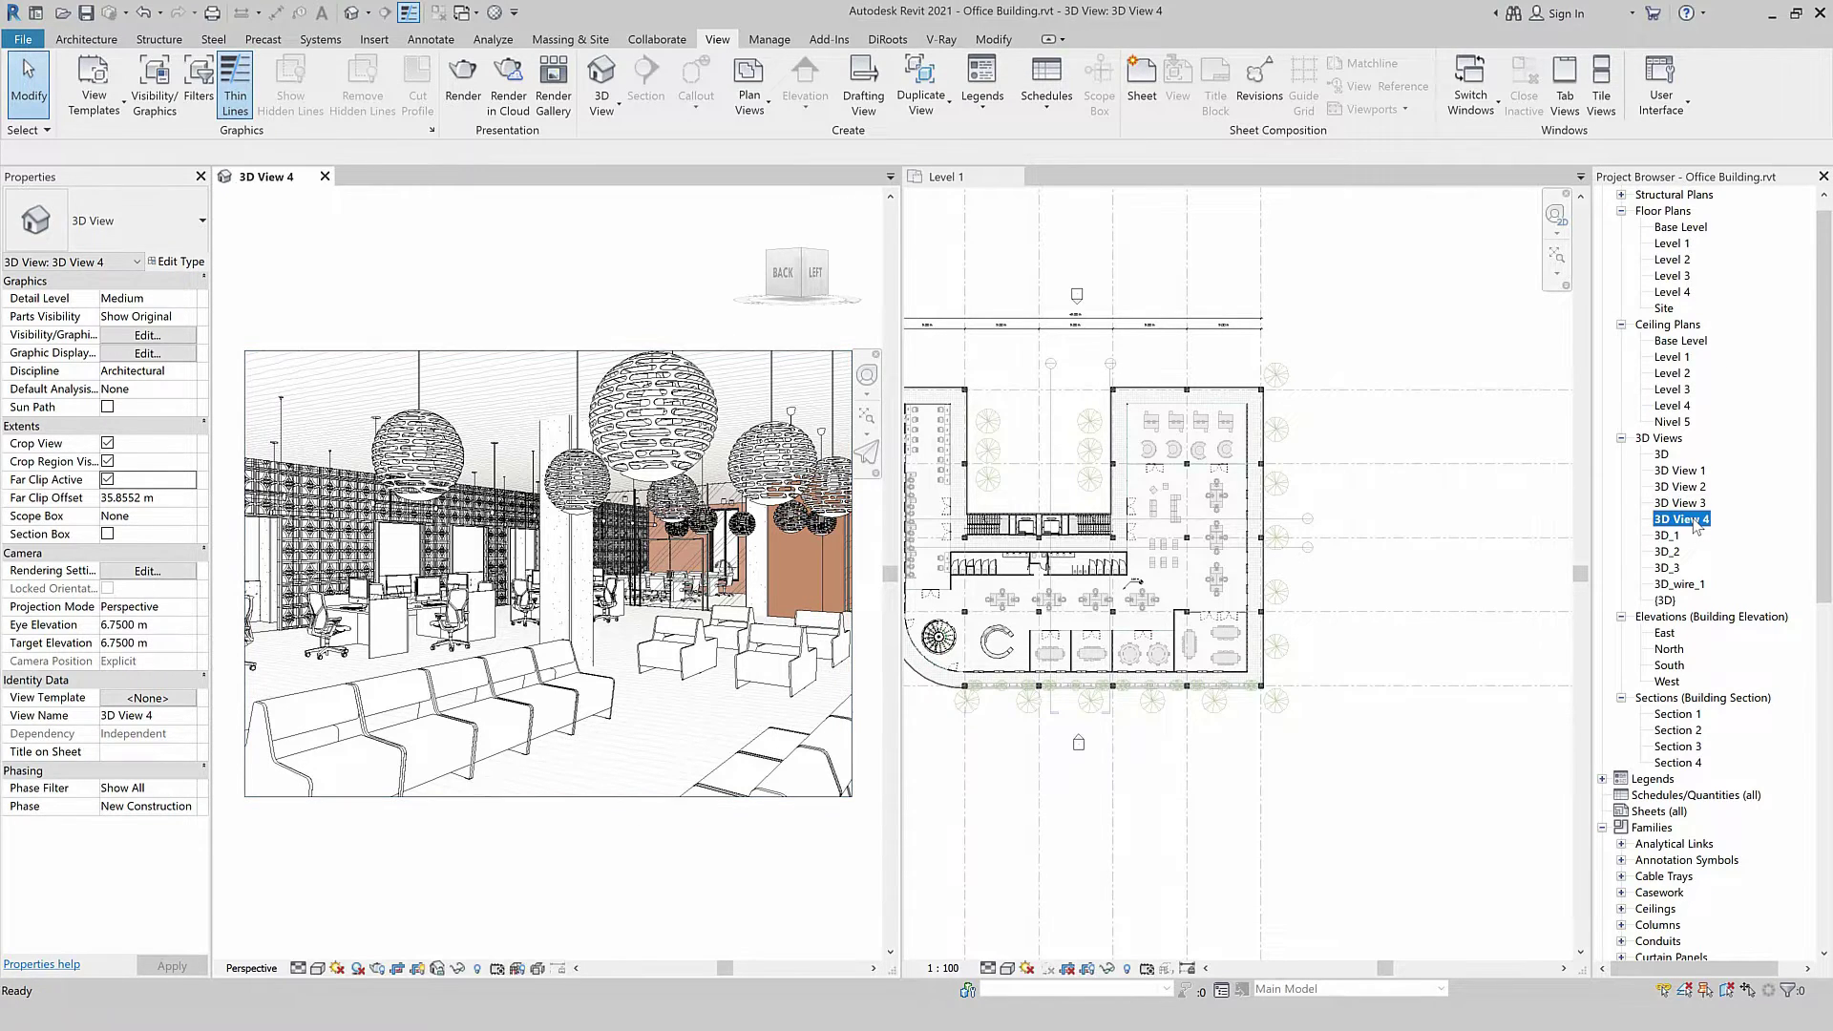
# Show the 3D View 4 camera in the Level 1 plan, then clear the selection.
pyautogui.rightClick(1695, 524)
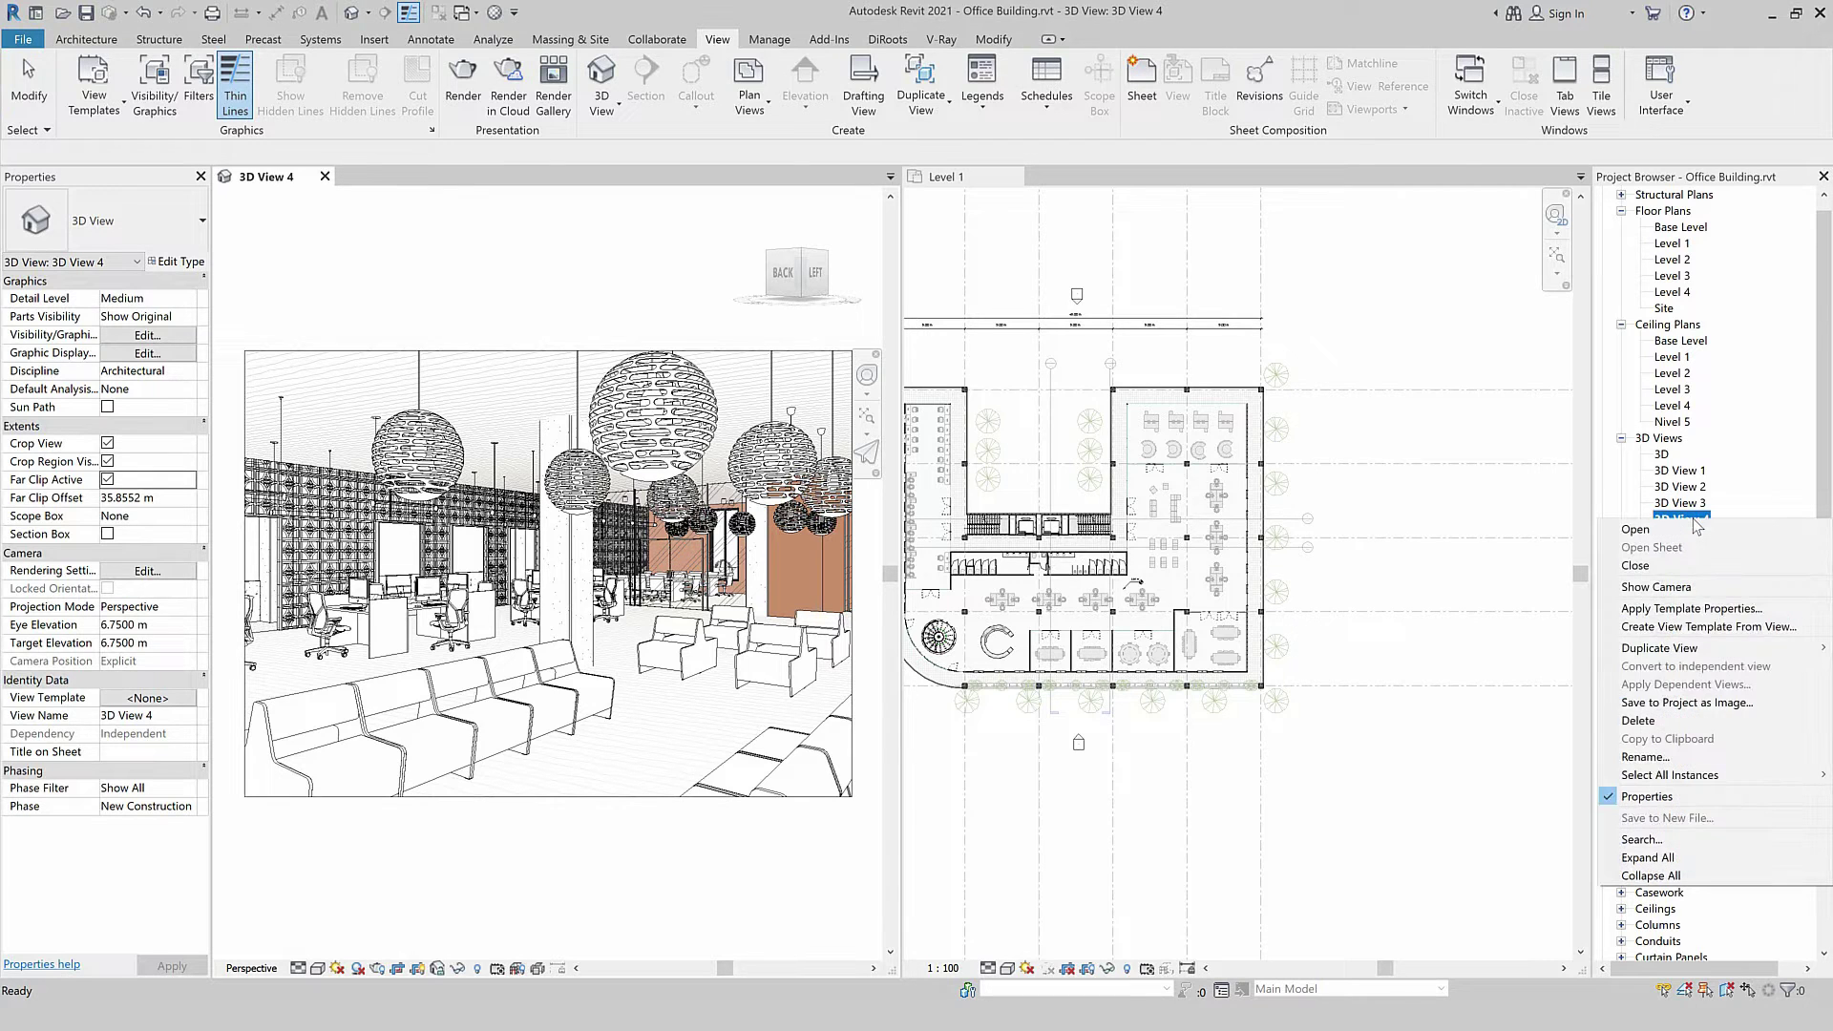
pyautogui.click(1695, 588)
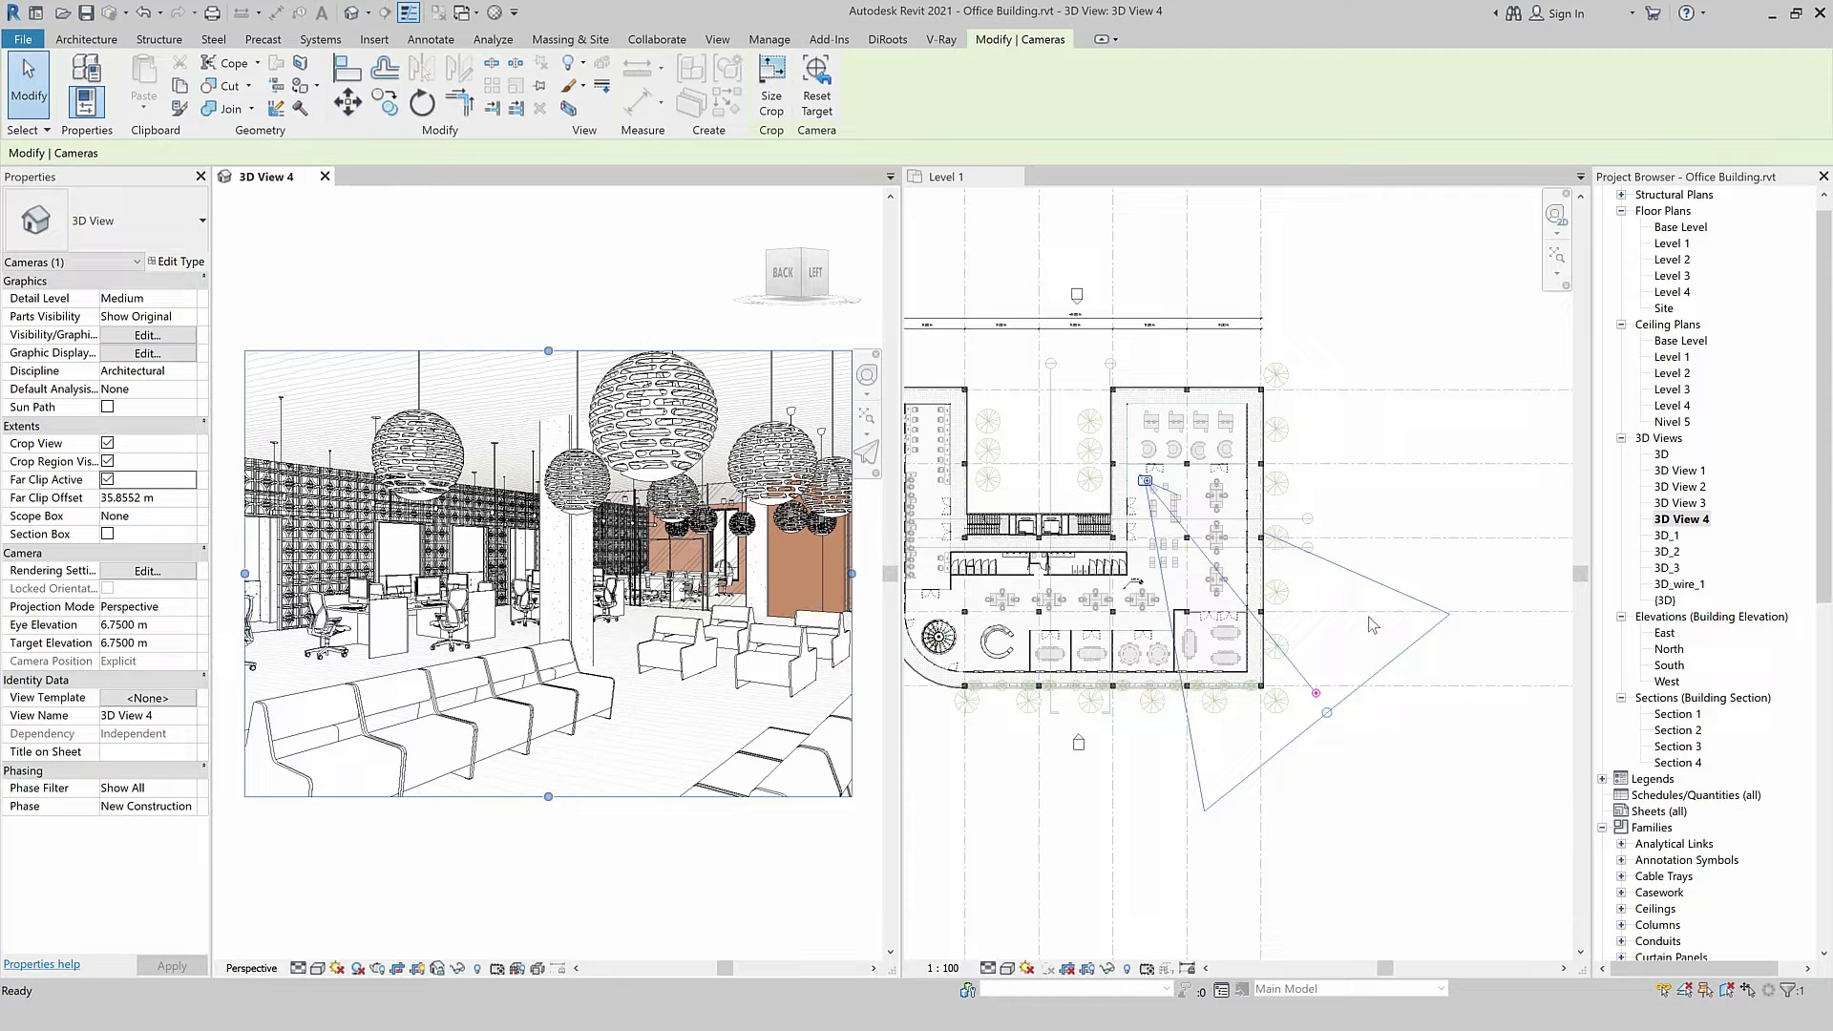
pyautogui.click(1321, 519)
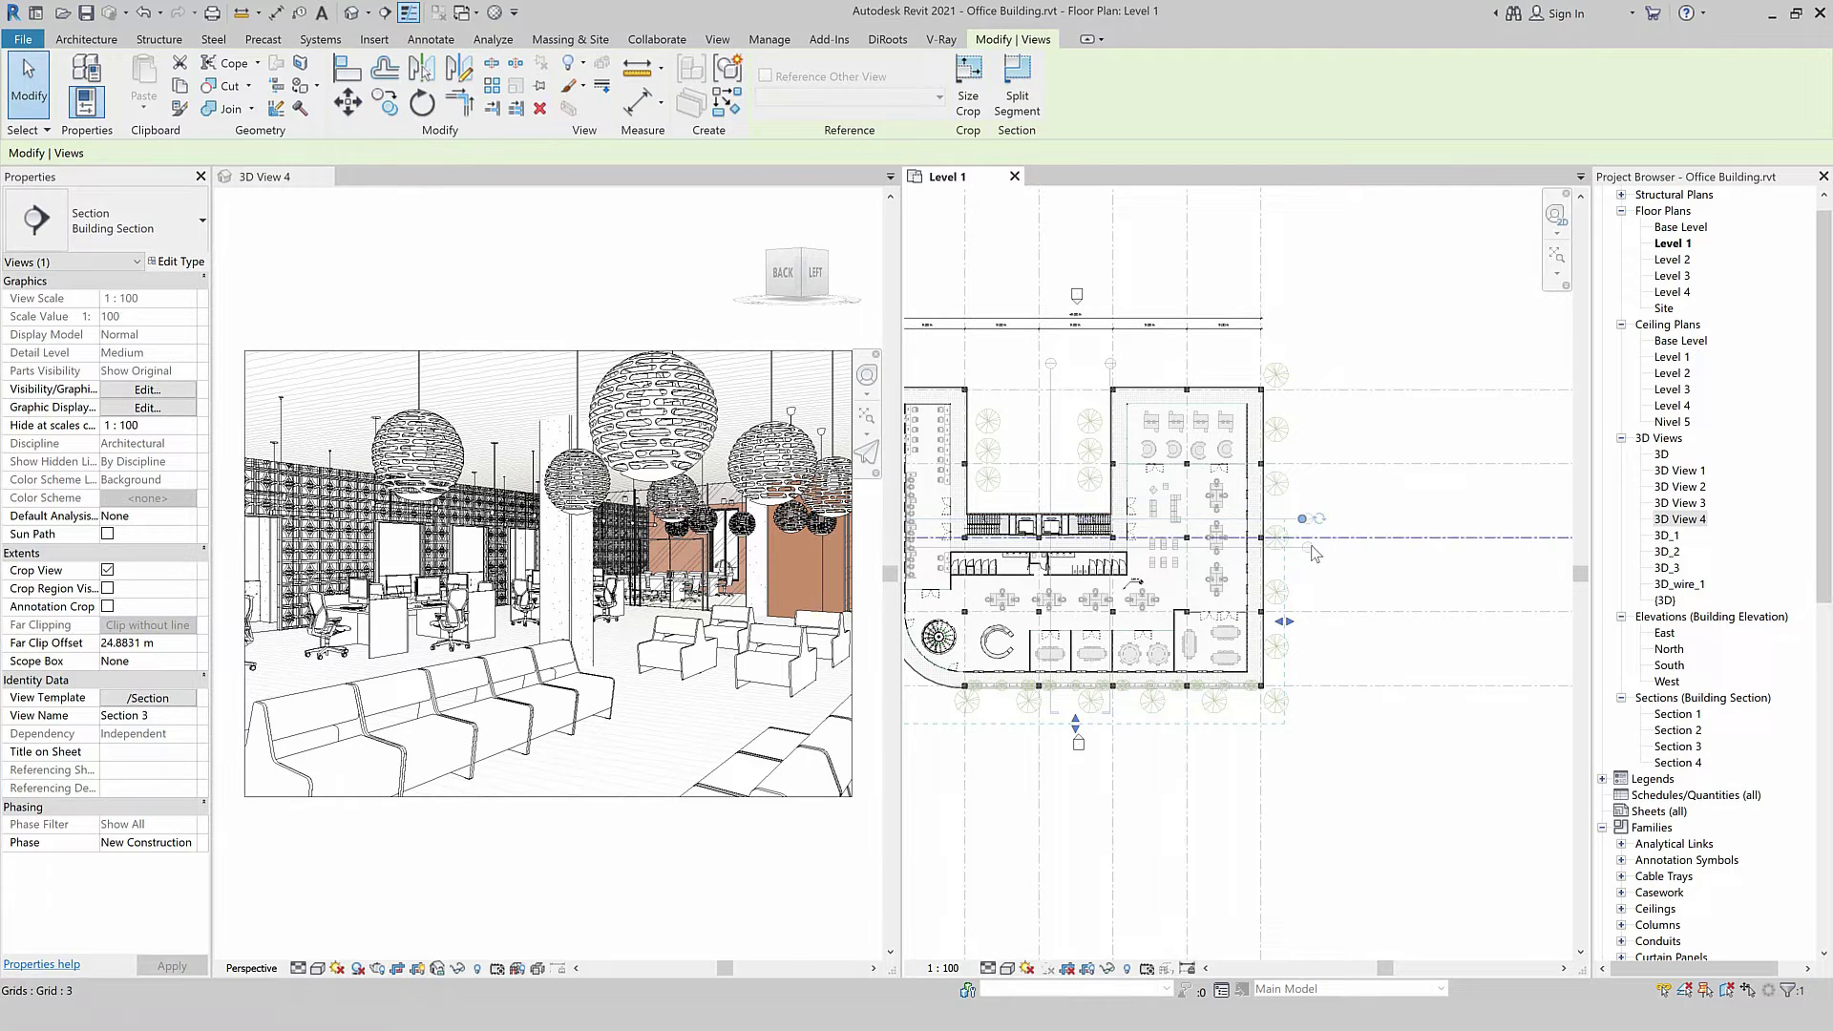
pyautogui.click(1324, 570)
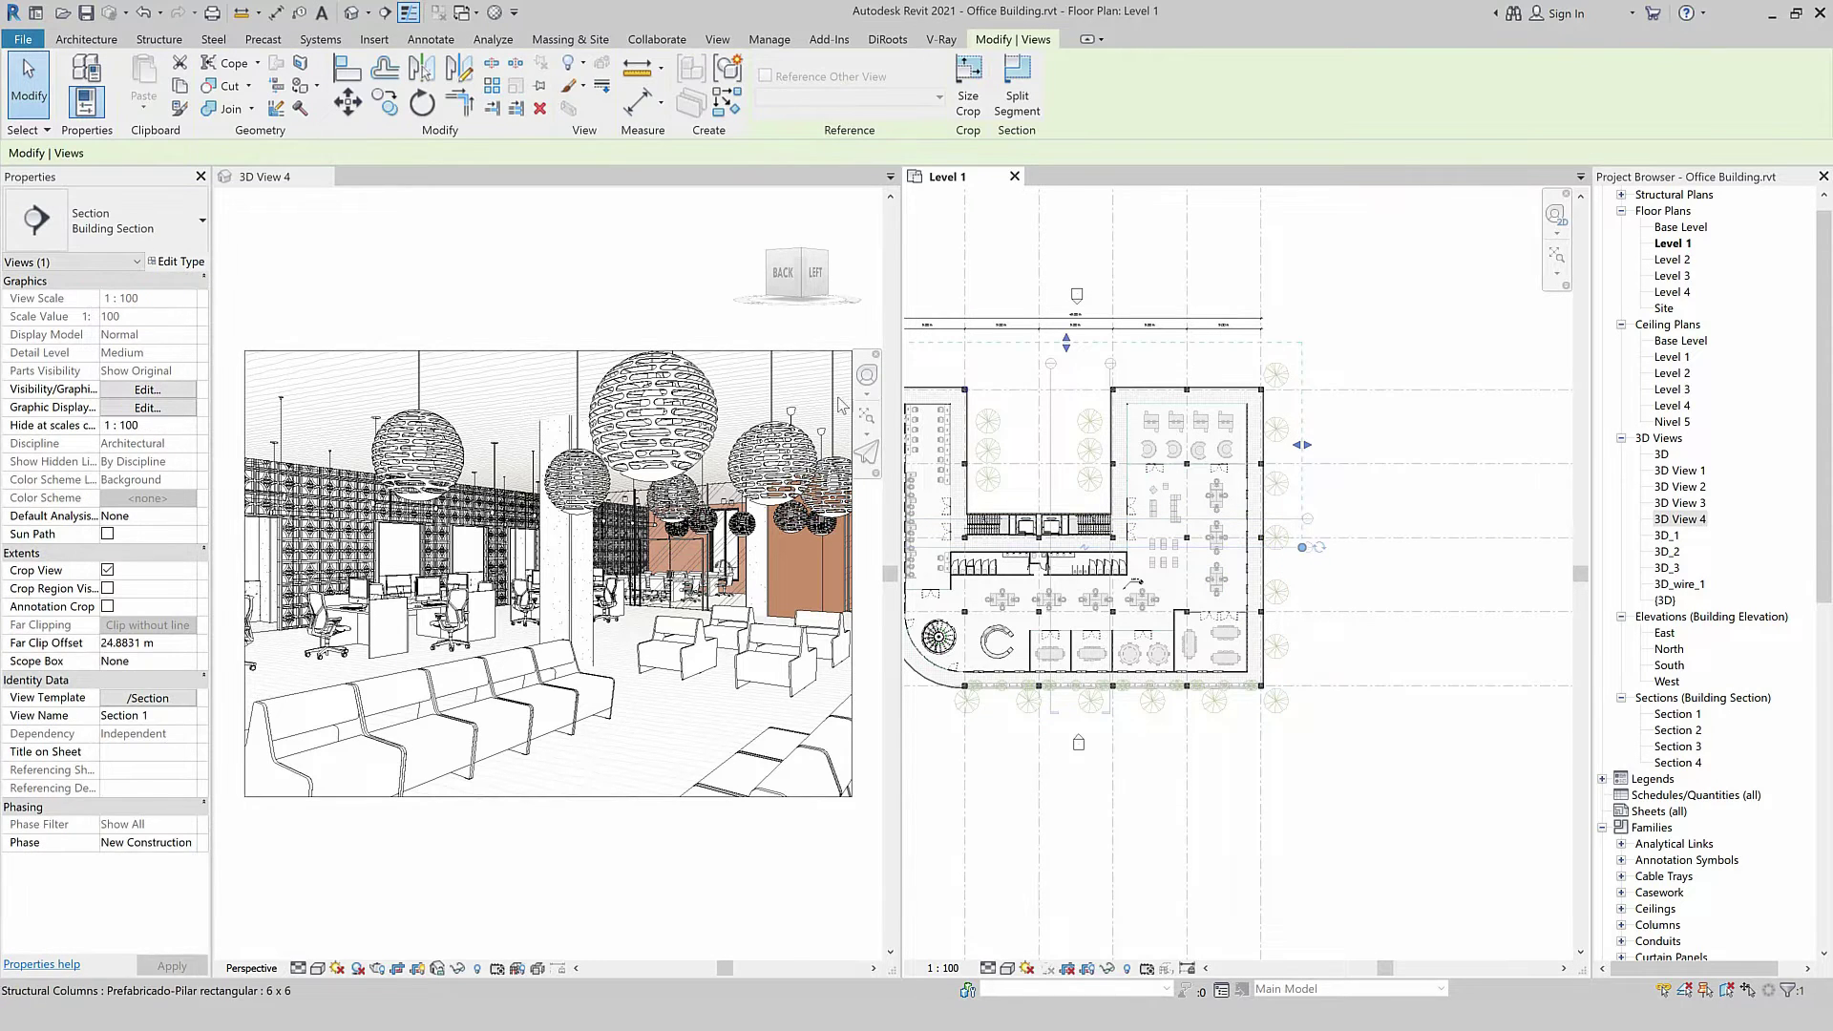
# Open Section 1 via Go to View on its section line.
pyautogui.rightClick(1290, 549)
pyautogui.click(1338, 637)
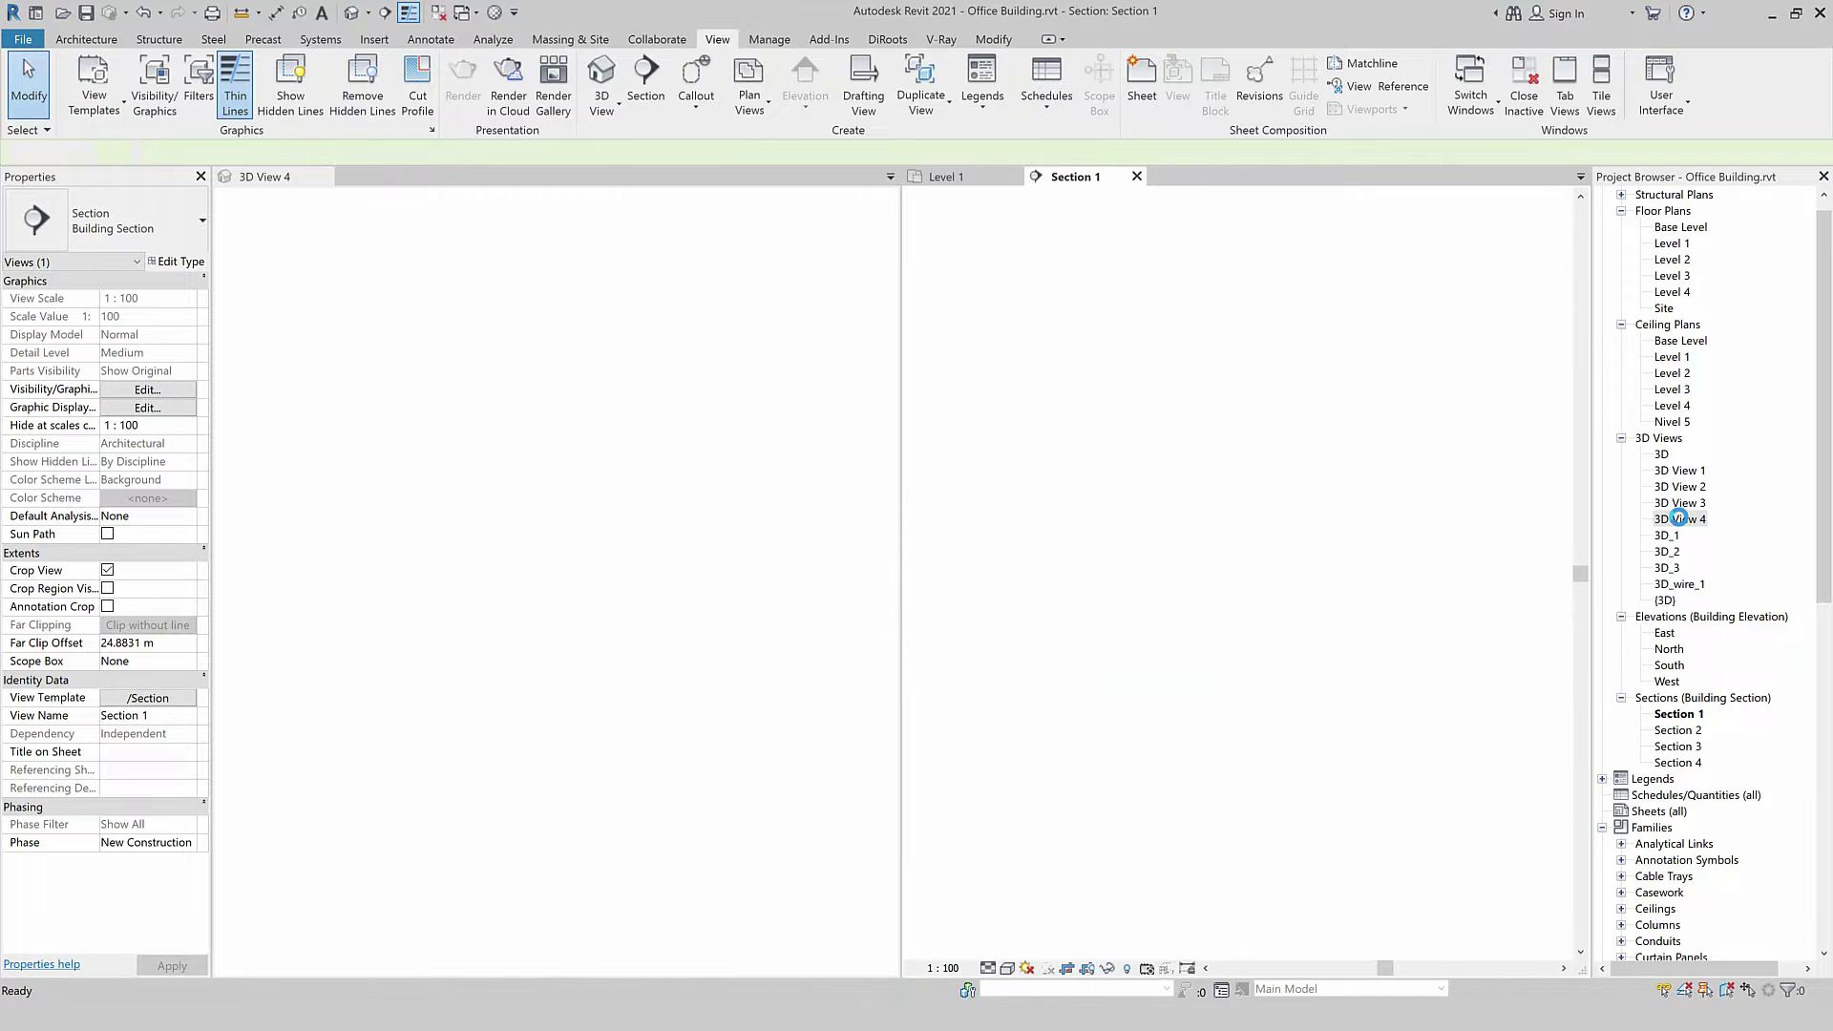
pyautogui.click(1680, 519)
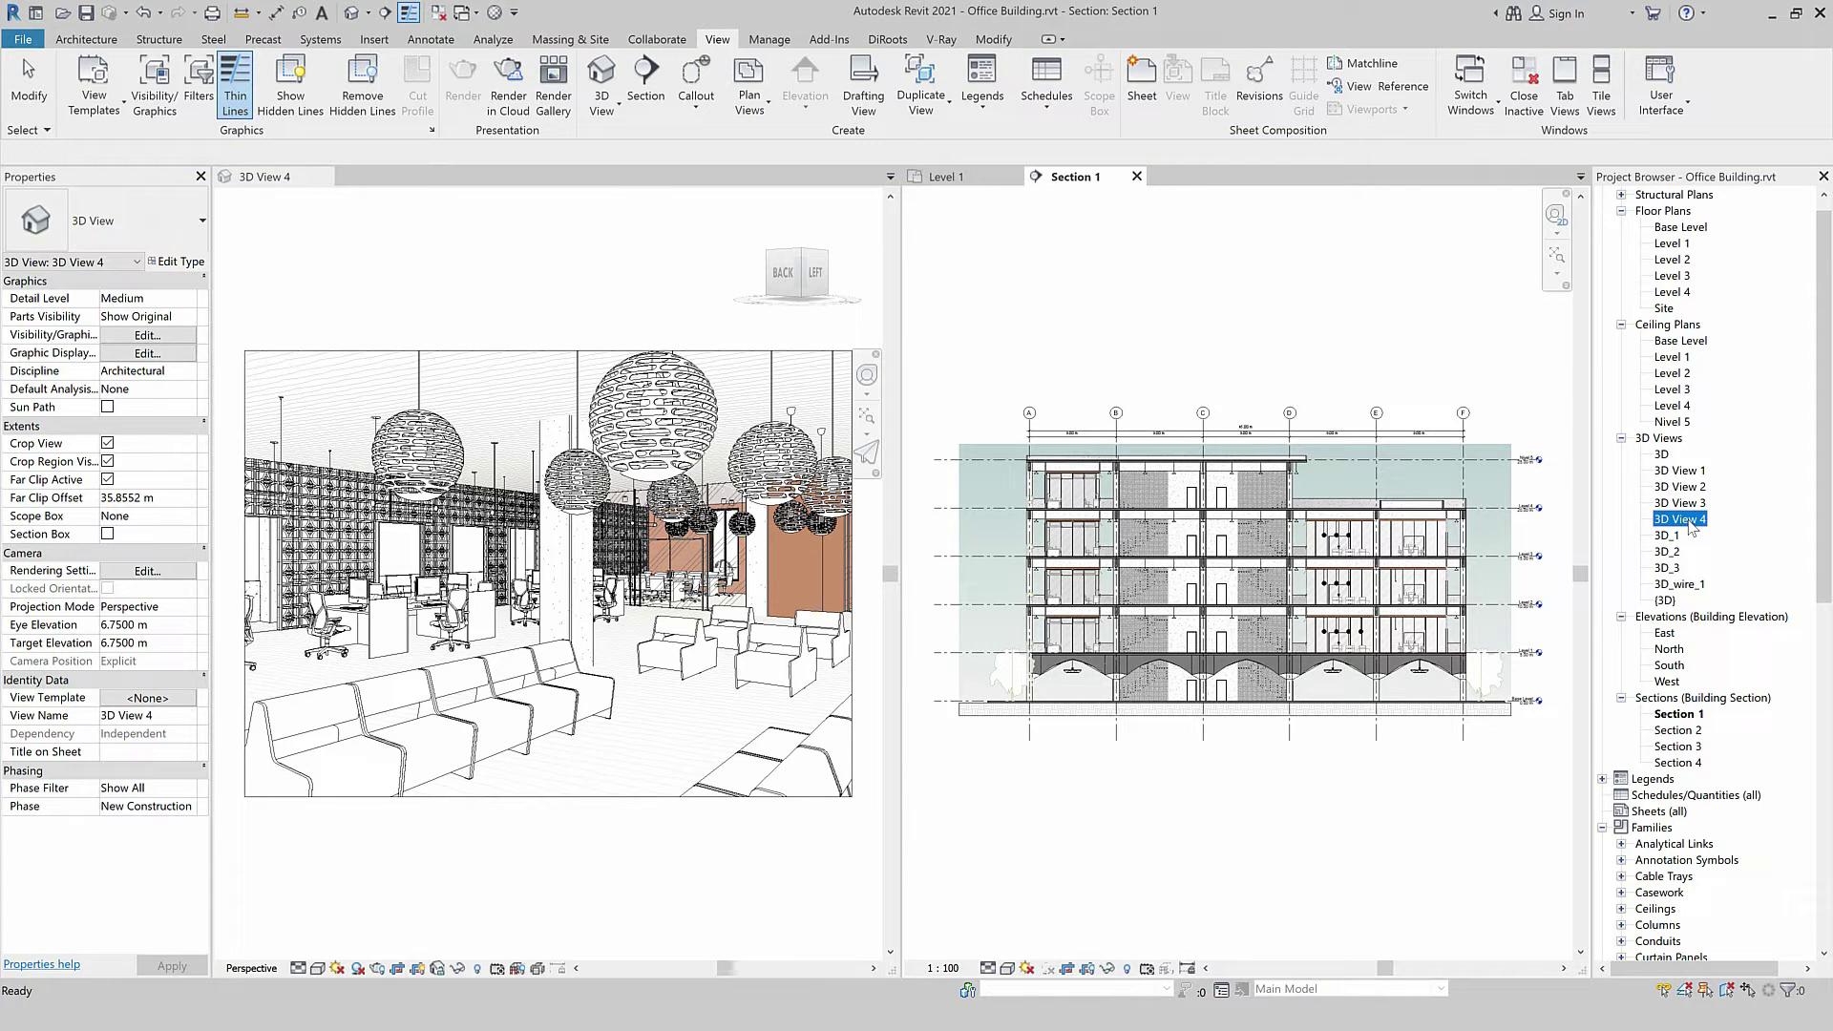
# Show the 3D View 4 camera in Section 1 and zoom in on it.
pyautogui.rightClick(1680, 519)
pyautogui.click(1690, 578)
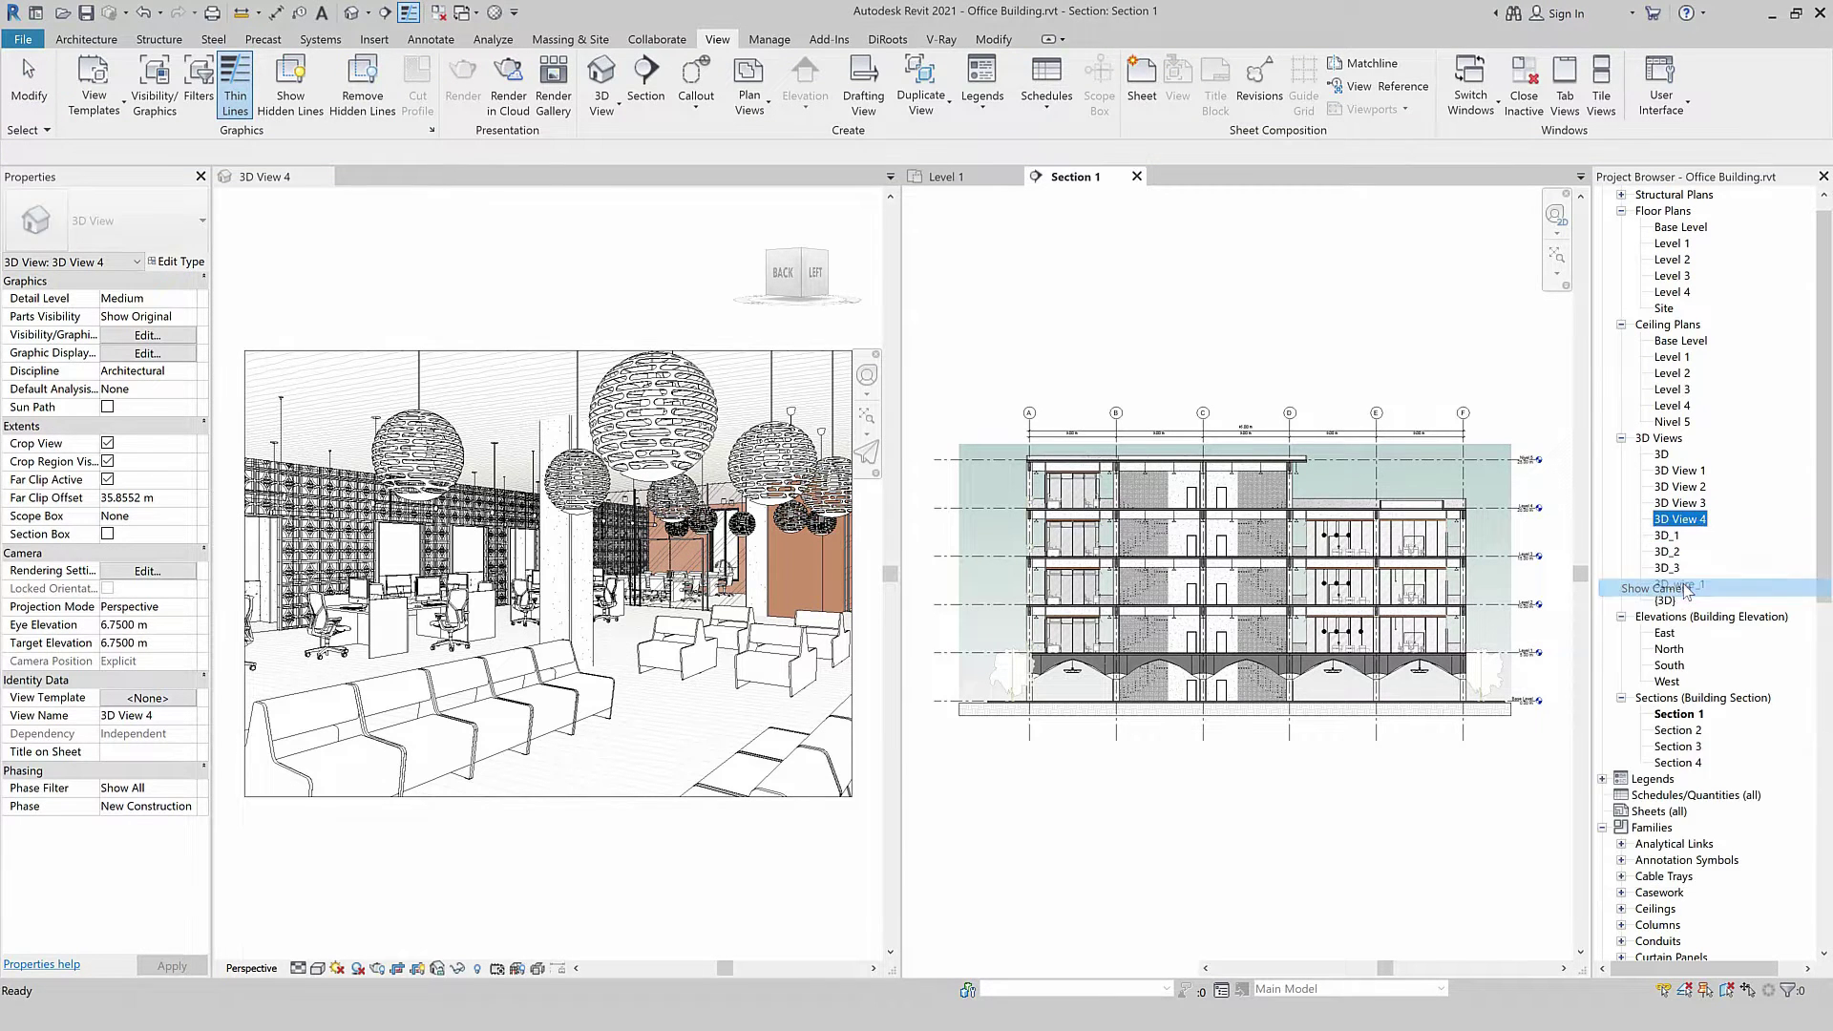
pyautogui.scroll(1, 1420, 659)
pyautogui.scroll(1, 1419, 659)
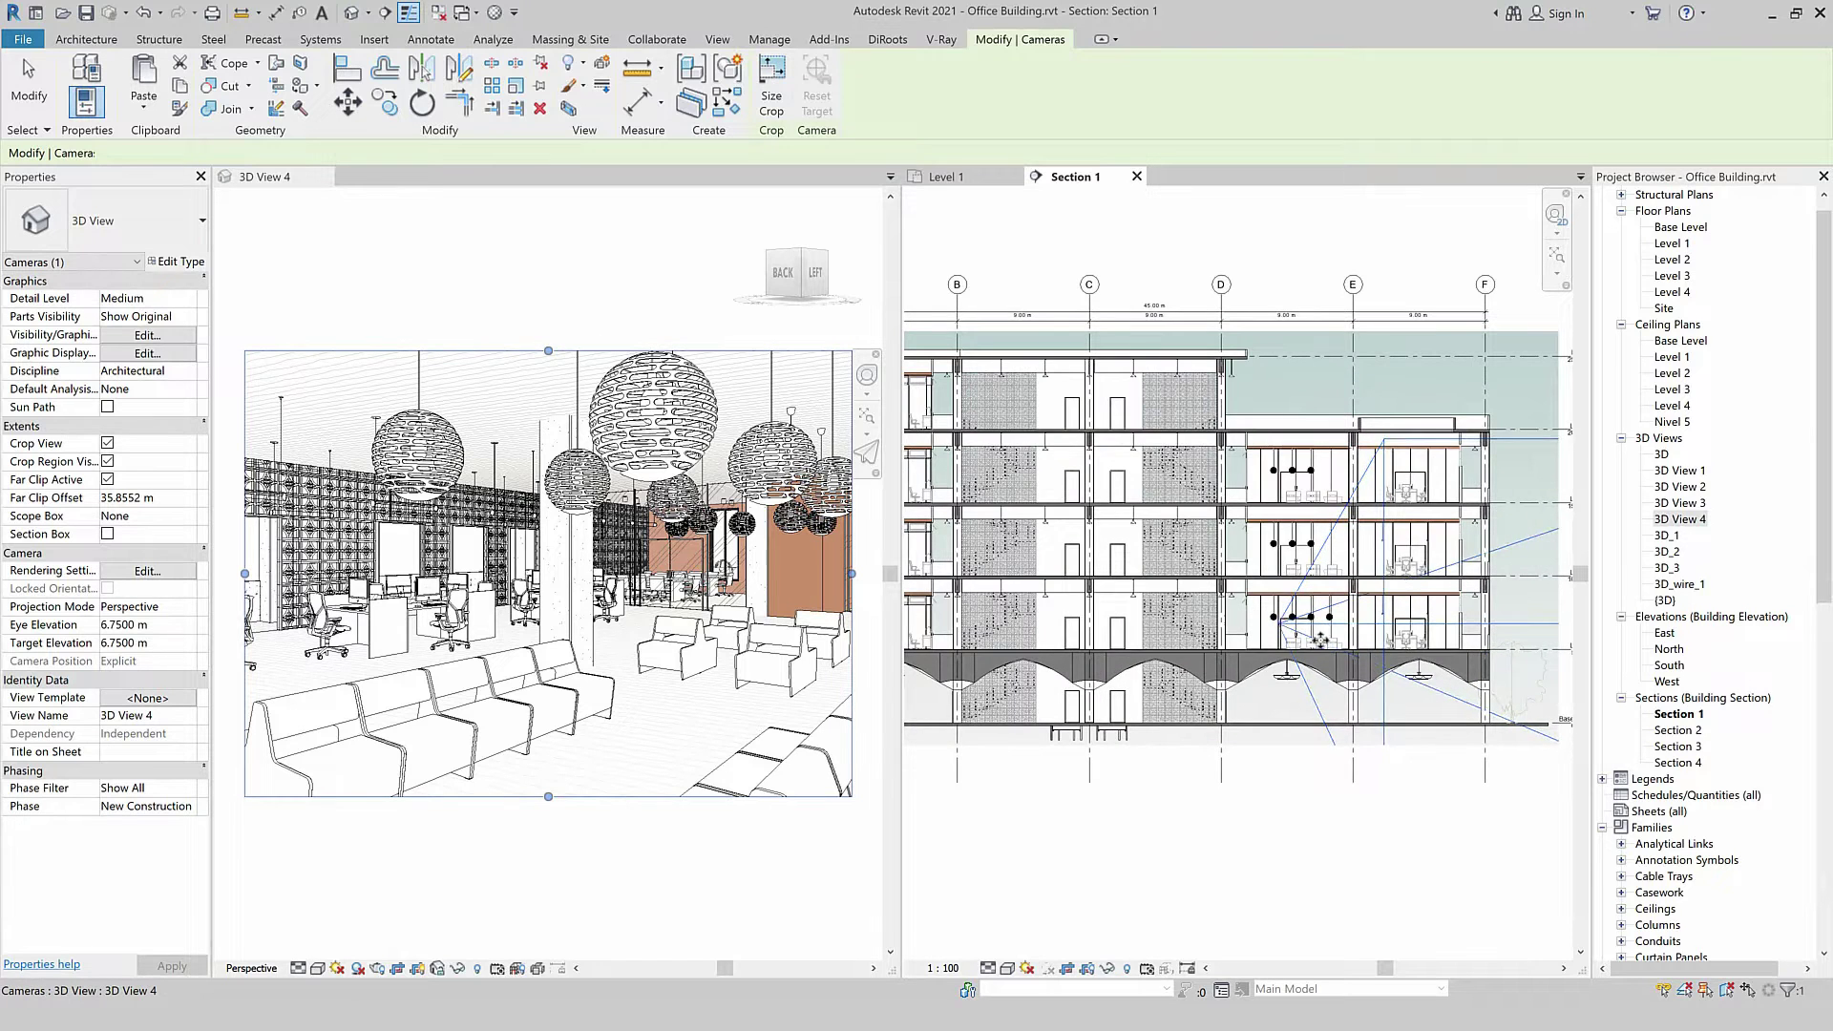
pyautogui.scroll(1, 1322, 641)
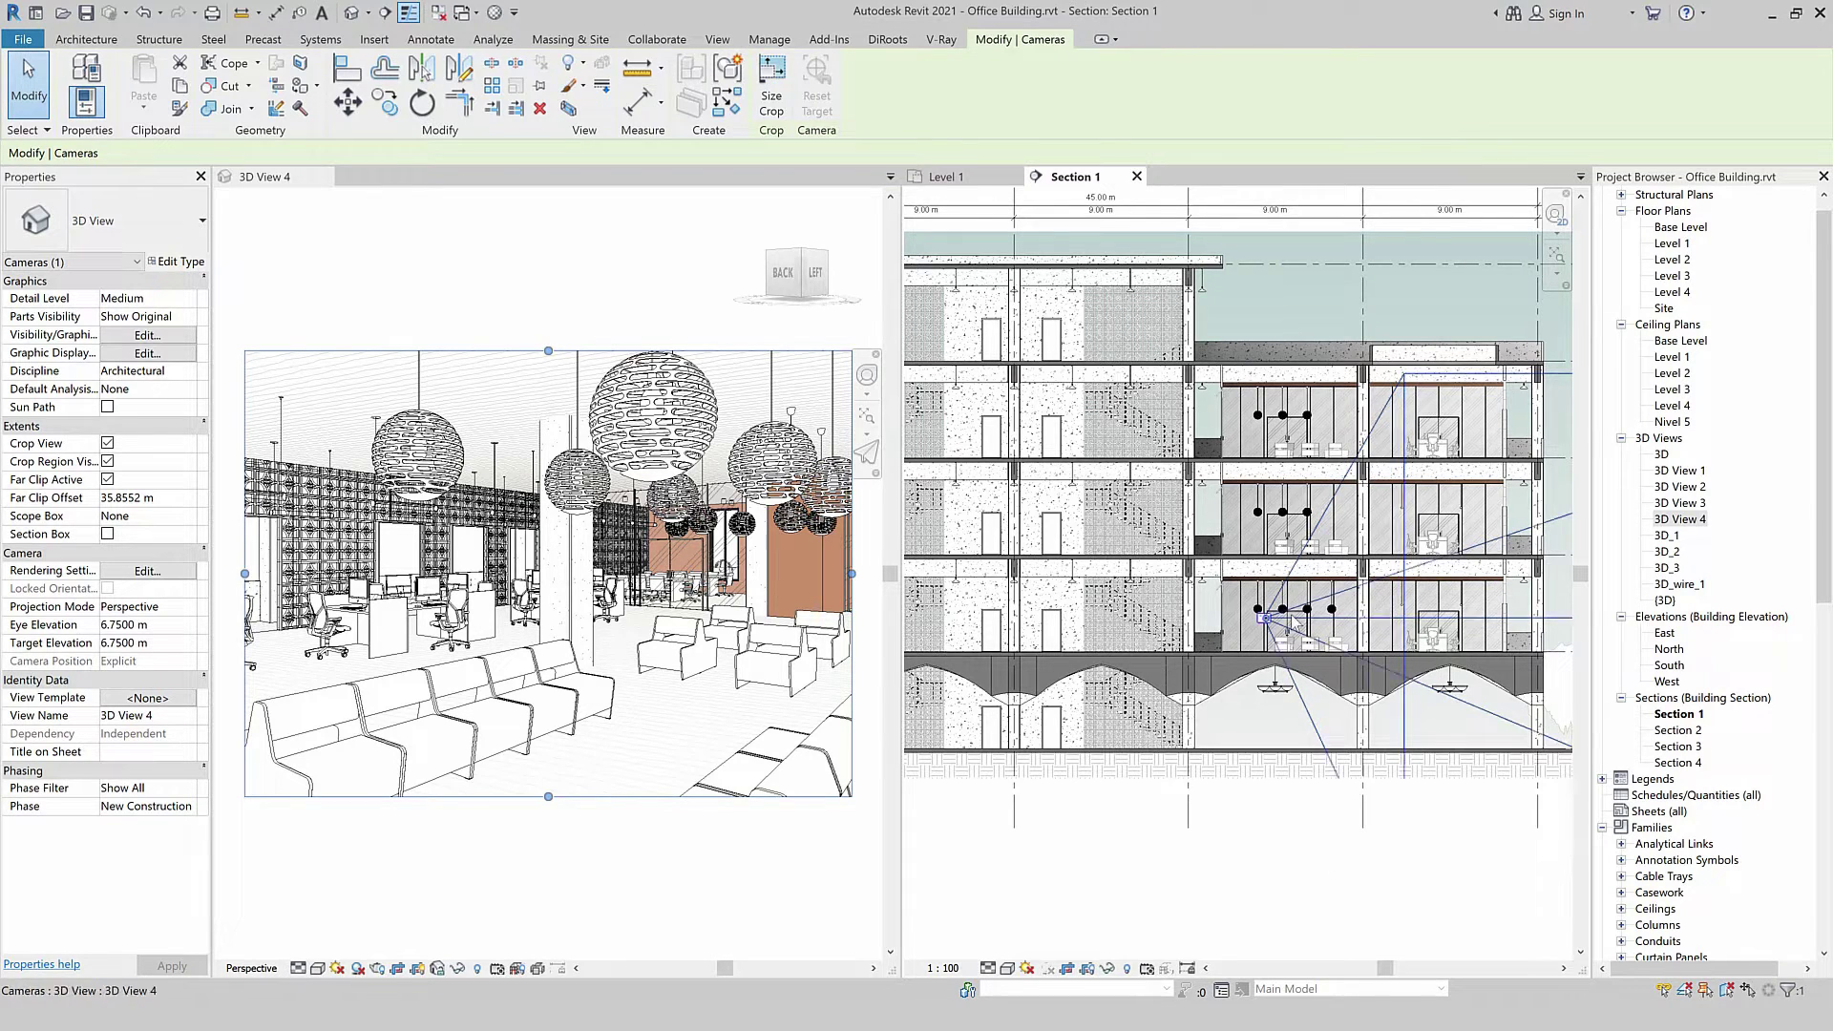
pyautogui.moveTo(1322, 849); pyautogui.dragTo(1305, 838, button='middle')
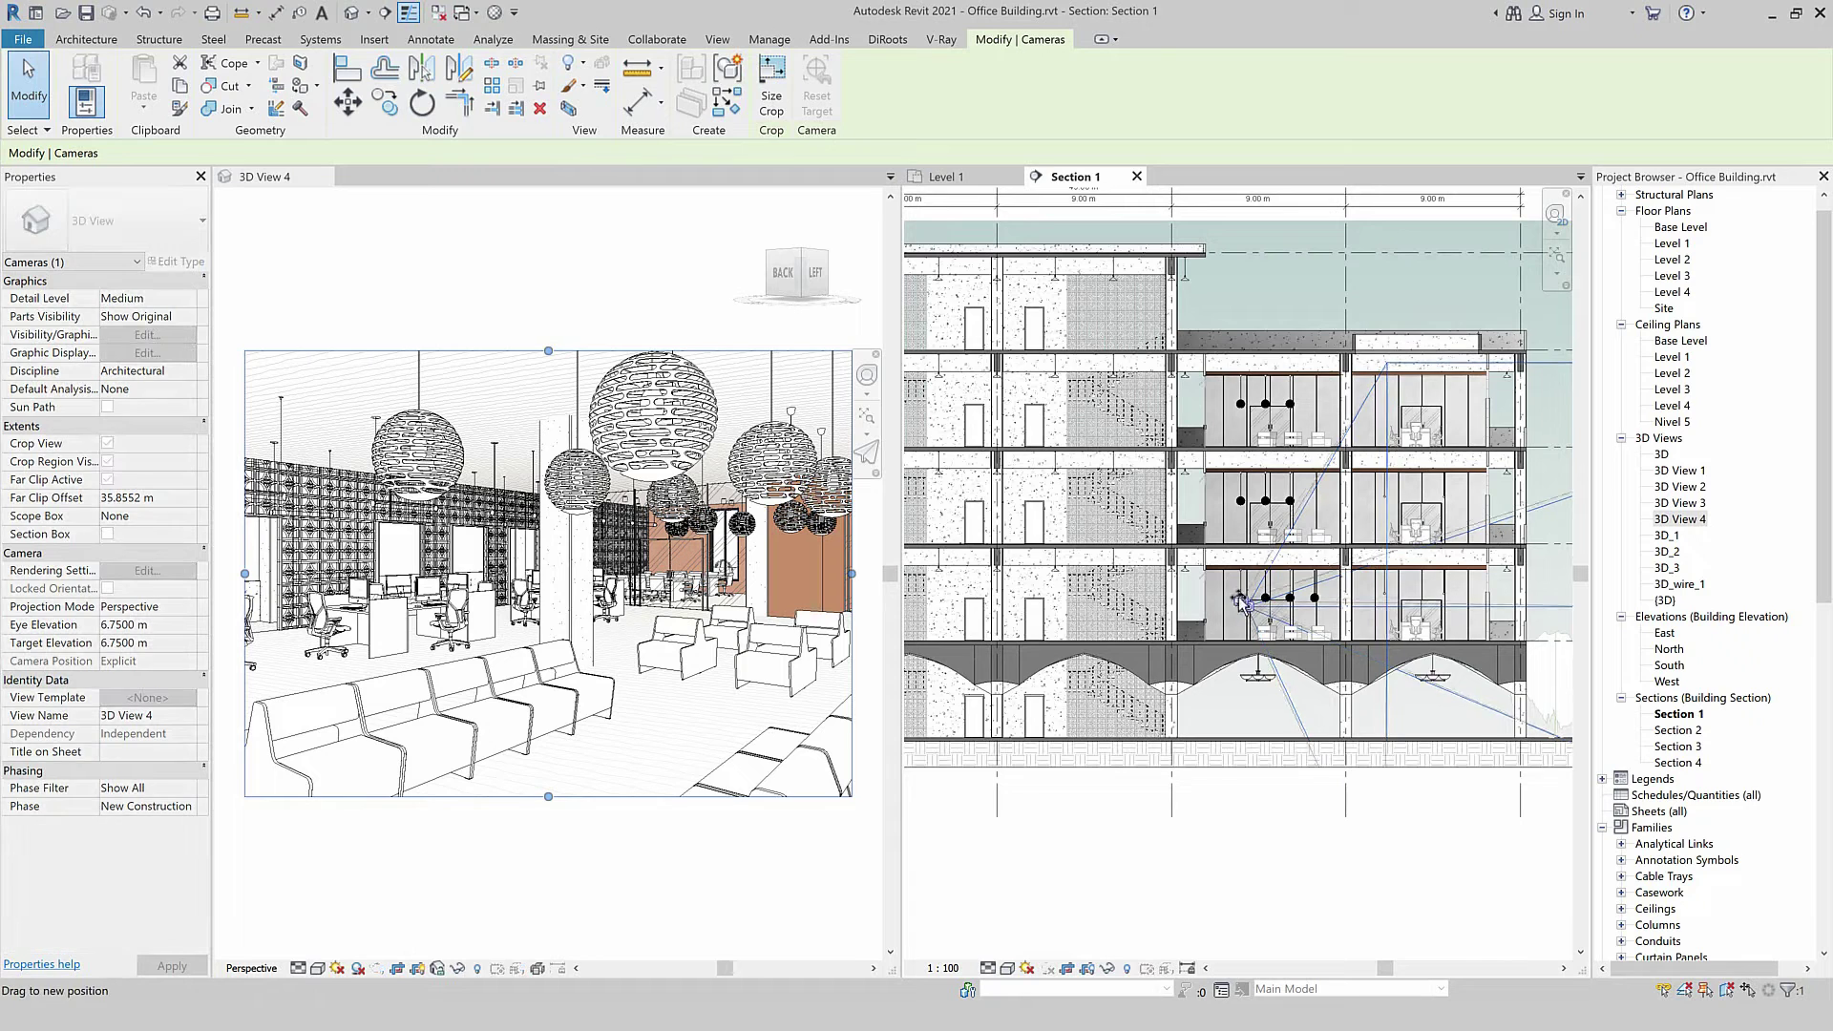
pyautogui.scroll(-1, 1016, 611)
pyautogui.scroll(-2, 1016, 611)
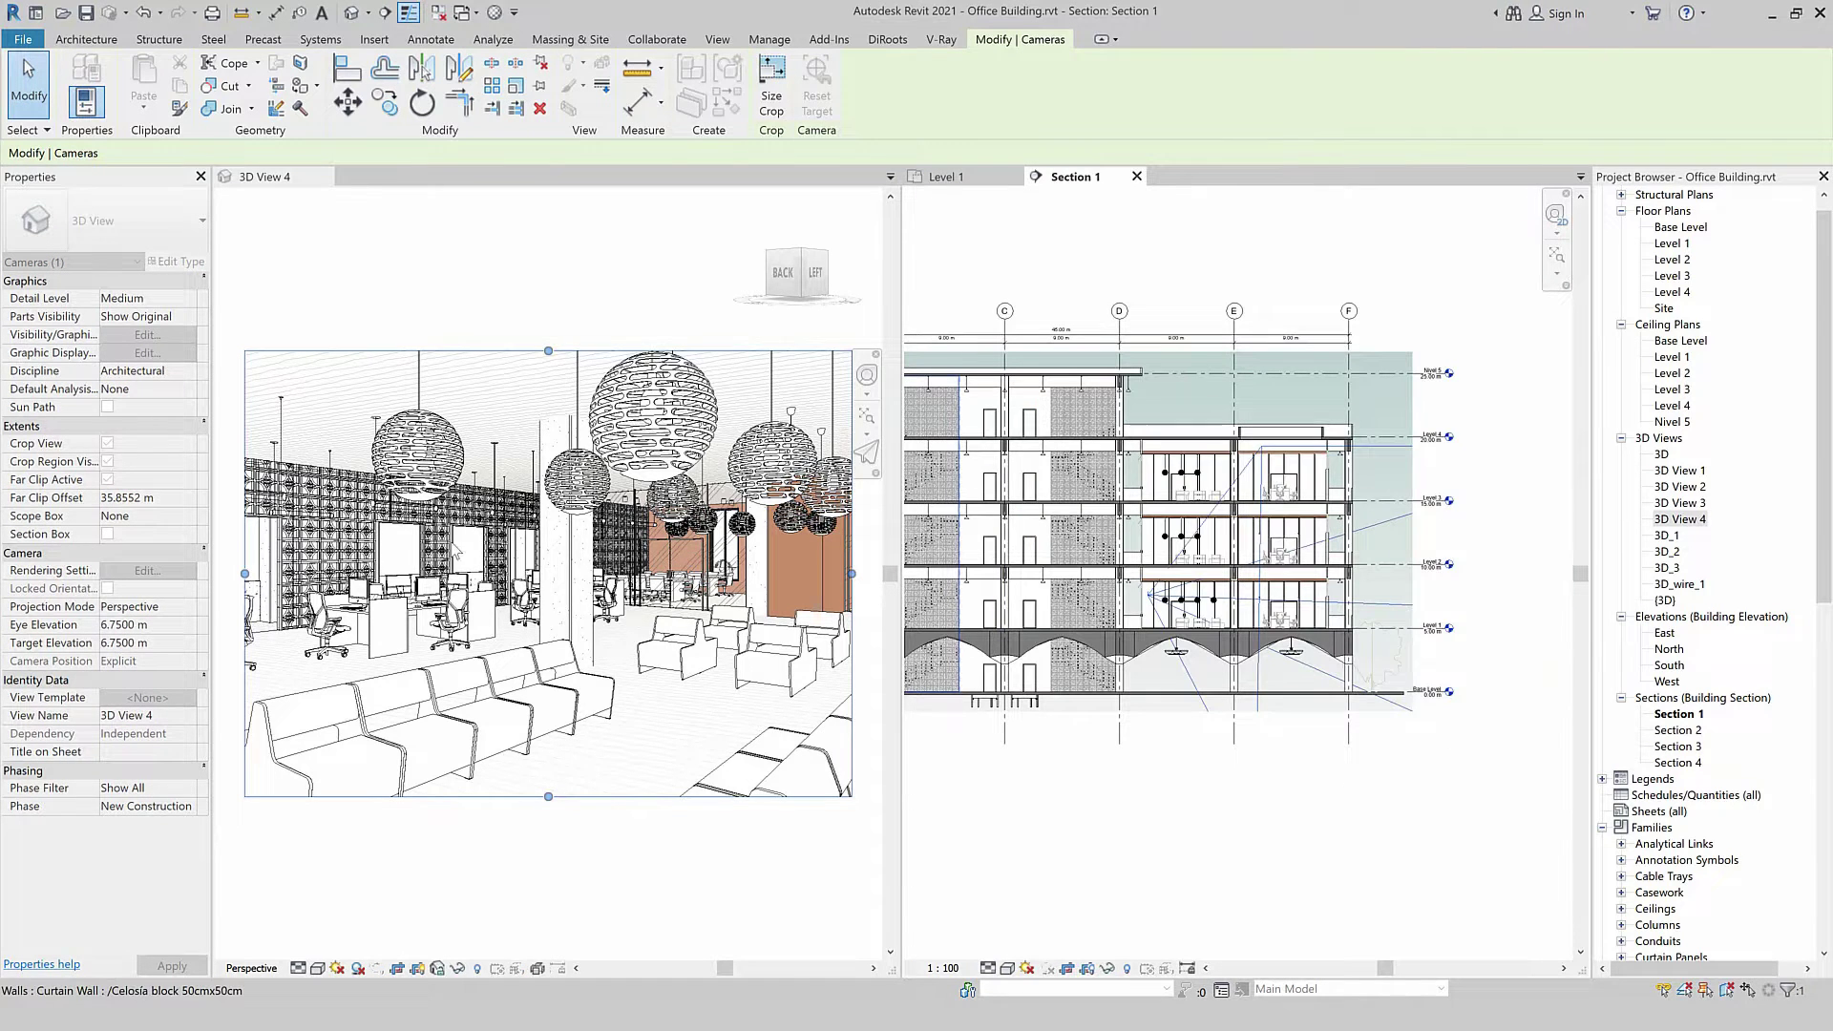
# Drag the camera to about 6.80 m eye and 7.01 m target elevation.
pyautogui.keyDown('shift'); pyautogui.moveTo(503, 680); pyautogui.dragTo(794, 856, button='middle'); pyautogui.keyUp('shift')
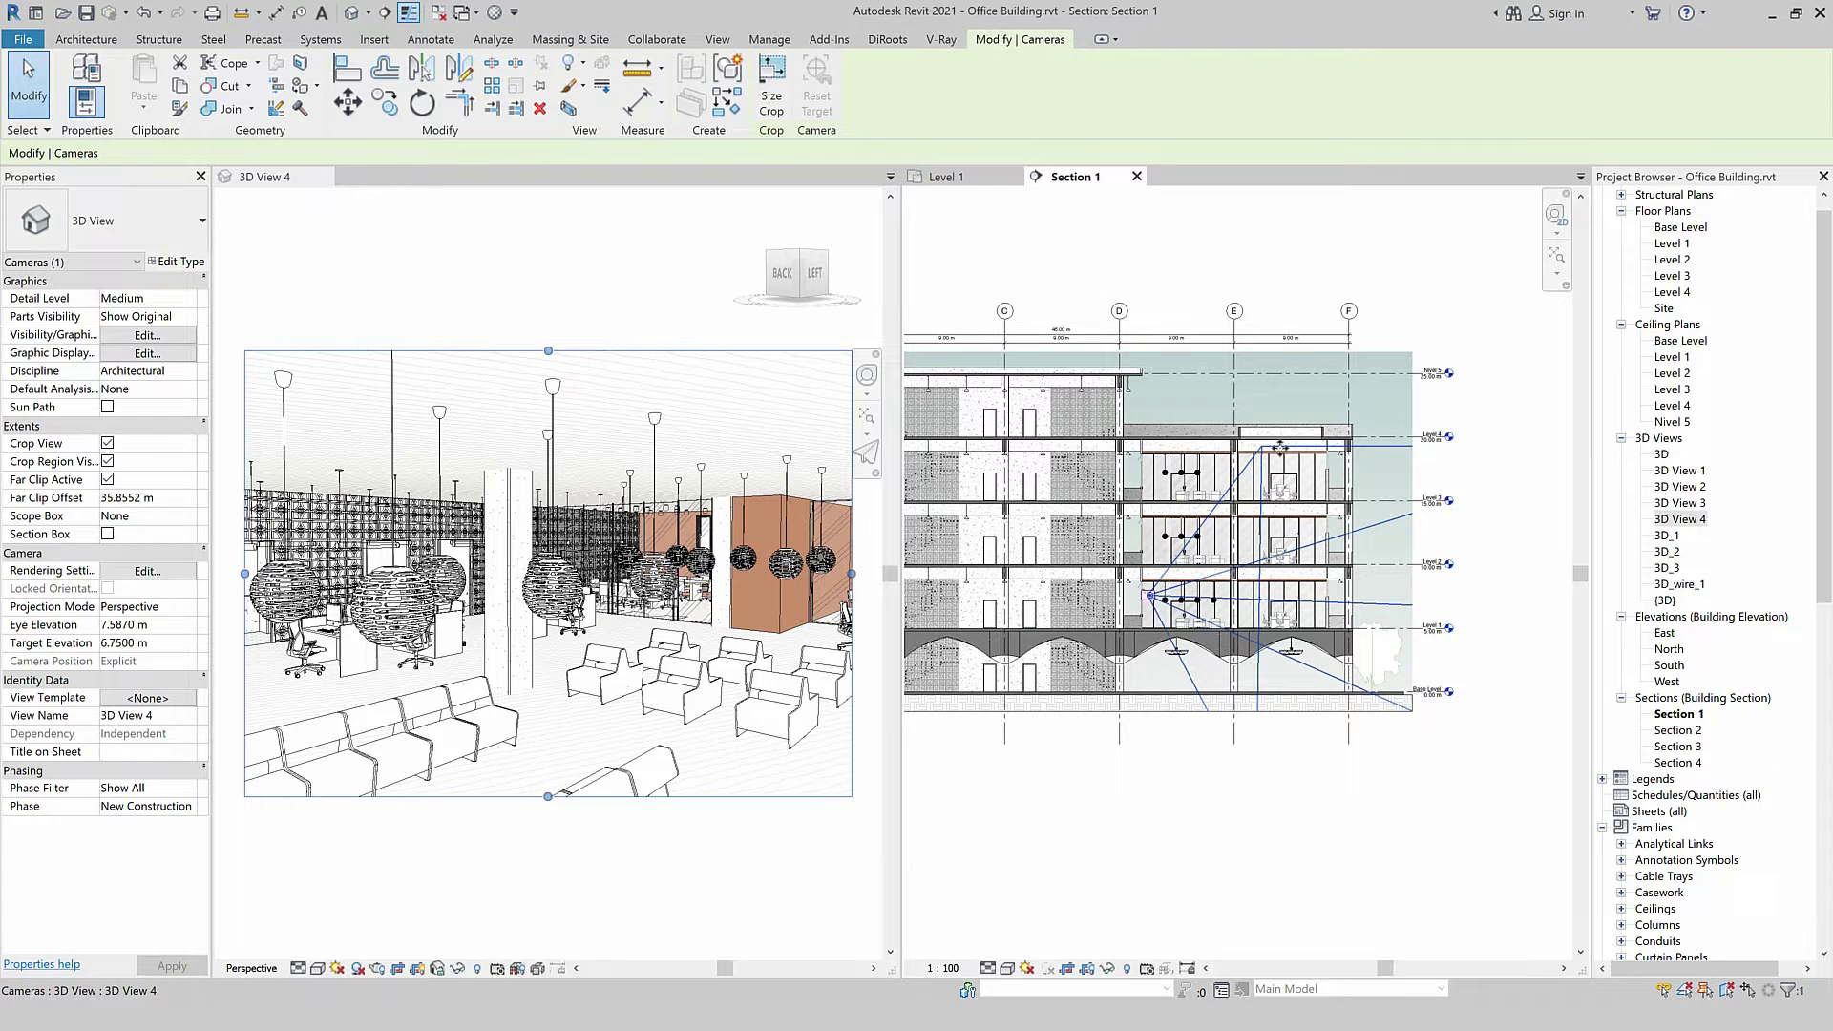
pyautogui.moveTo(1281, 447); pyautogui.dragTo(1289, 468)
pyautogui.moveTo(1282, 453); pyautogui.dragTo(1272, 446)
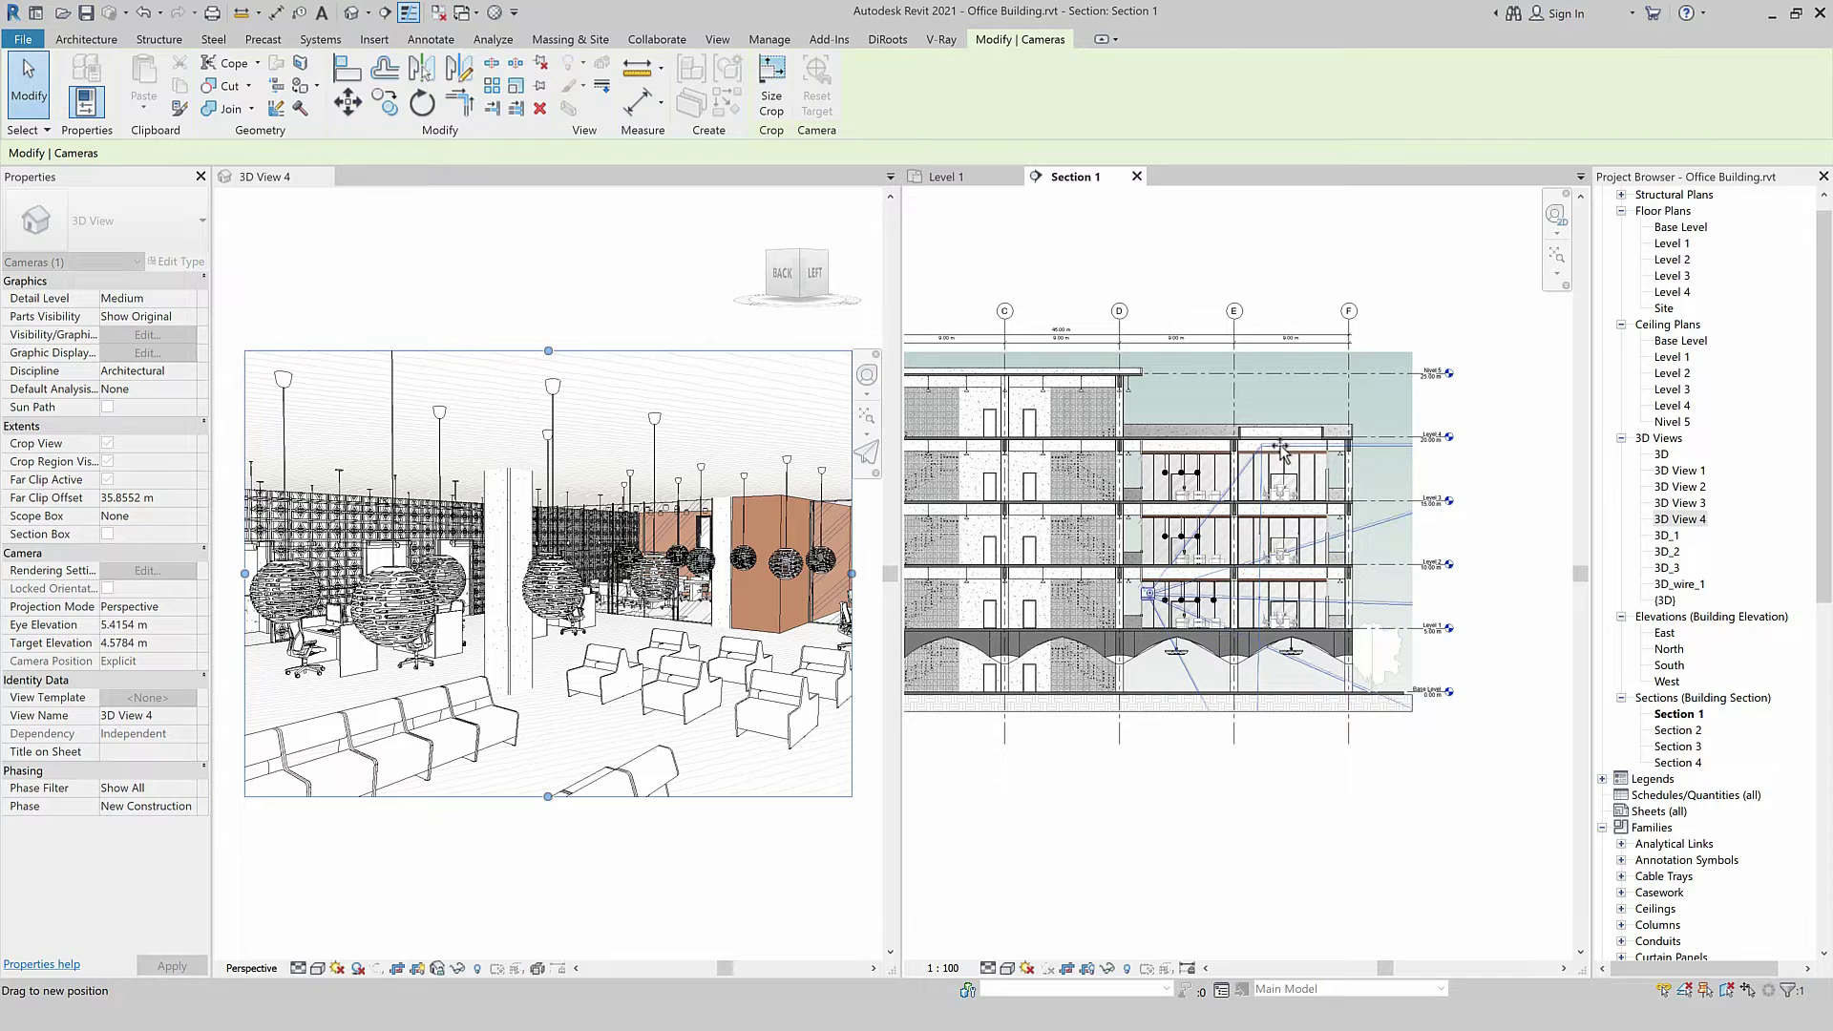
pyautogui.moveTo(1150, 594); pyautogui.dragTo(1151, 599)
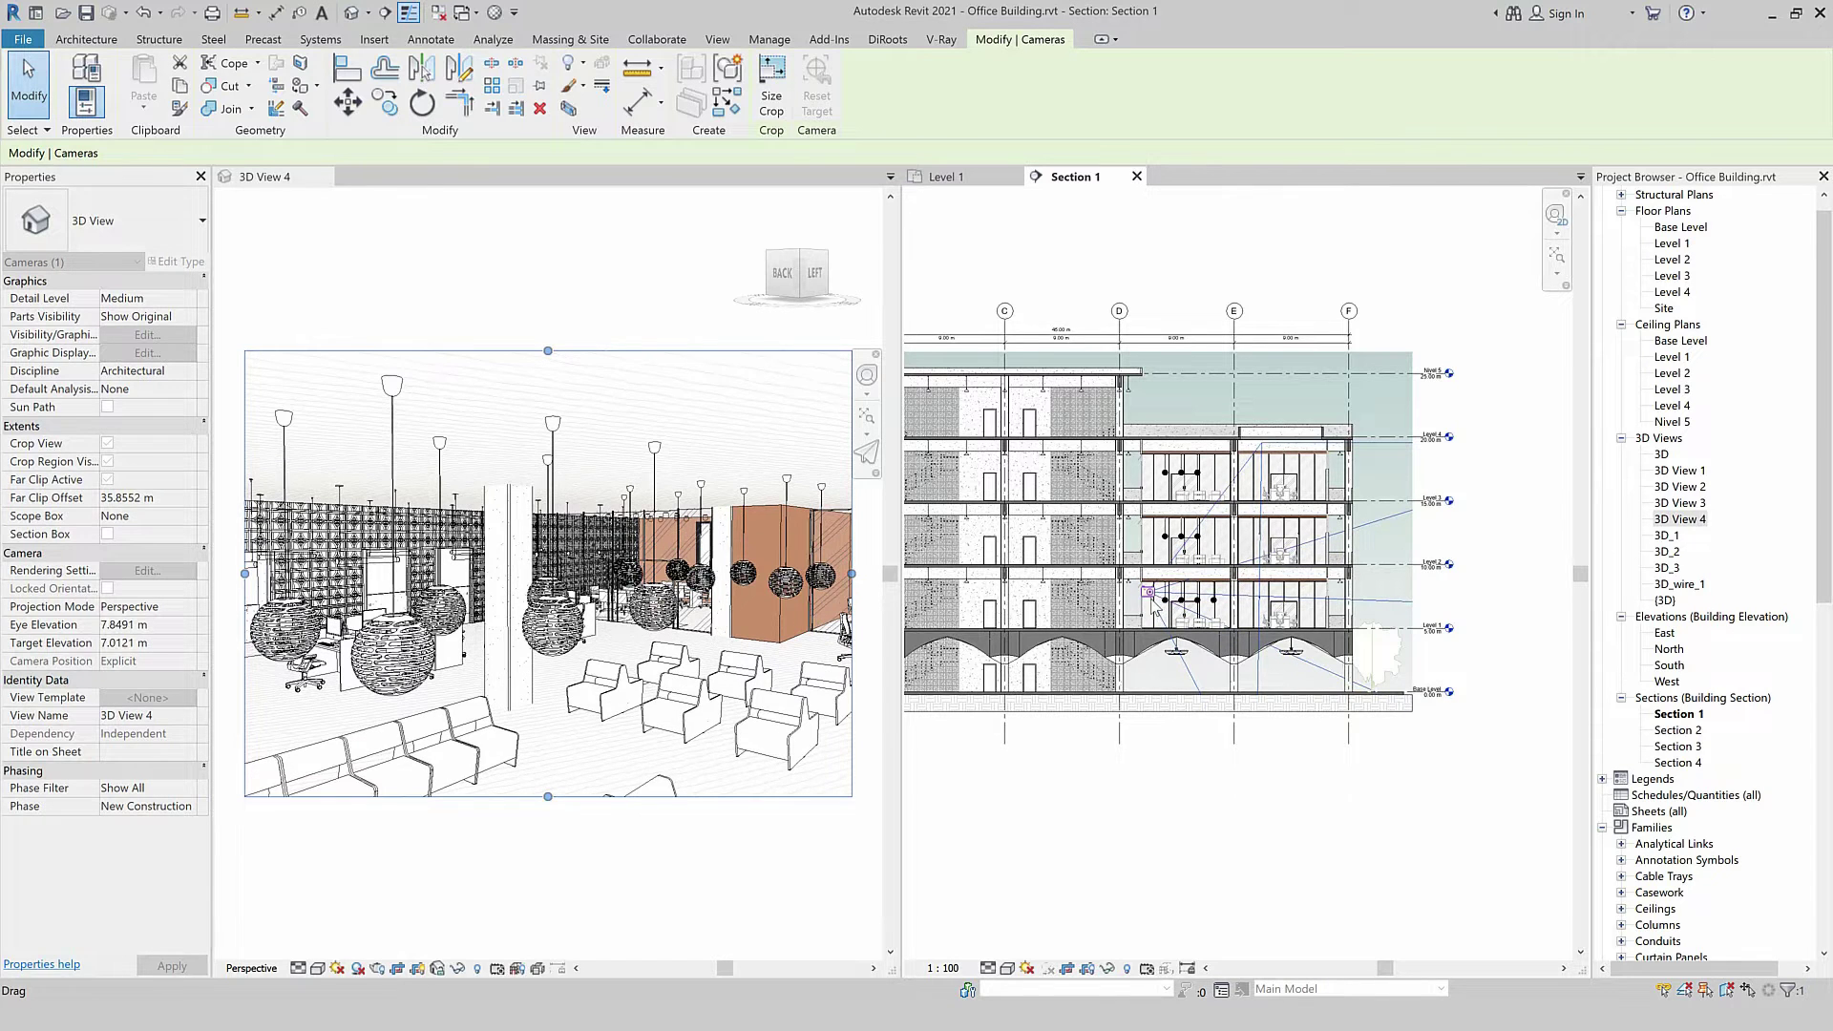
pyautogui.moveTo(1153, 604); pyautogui.dragTo(1155, 608)
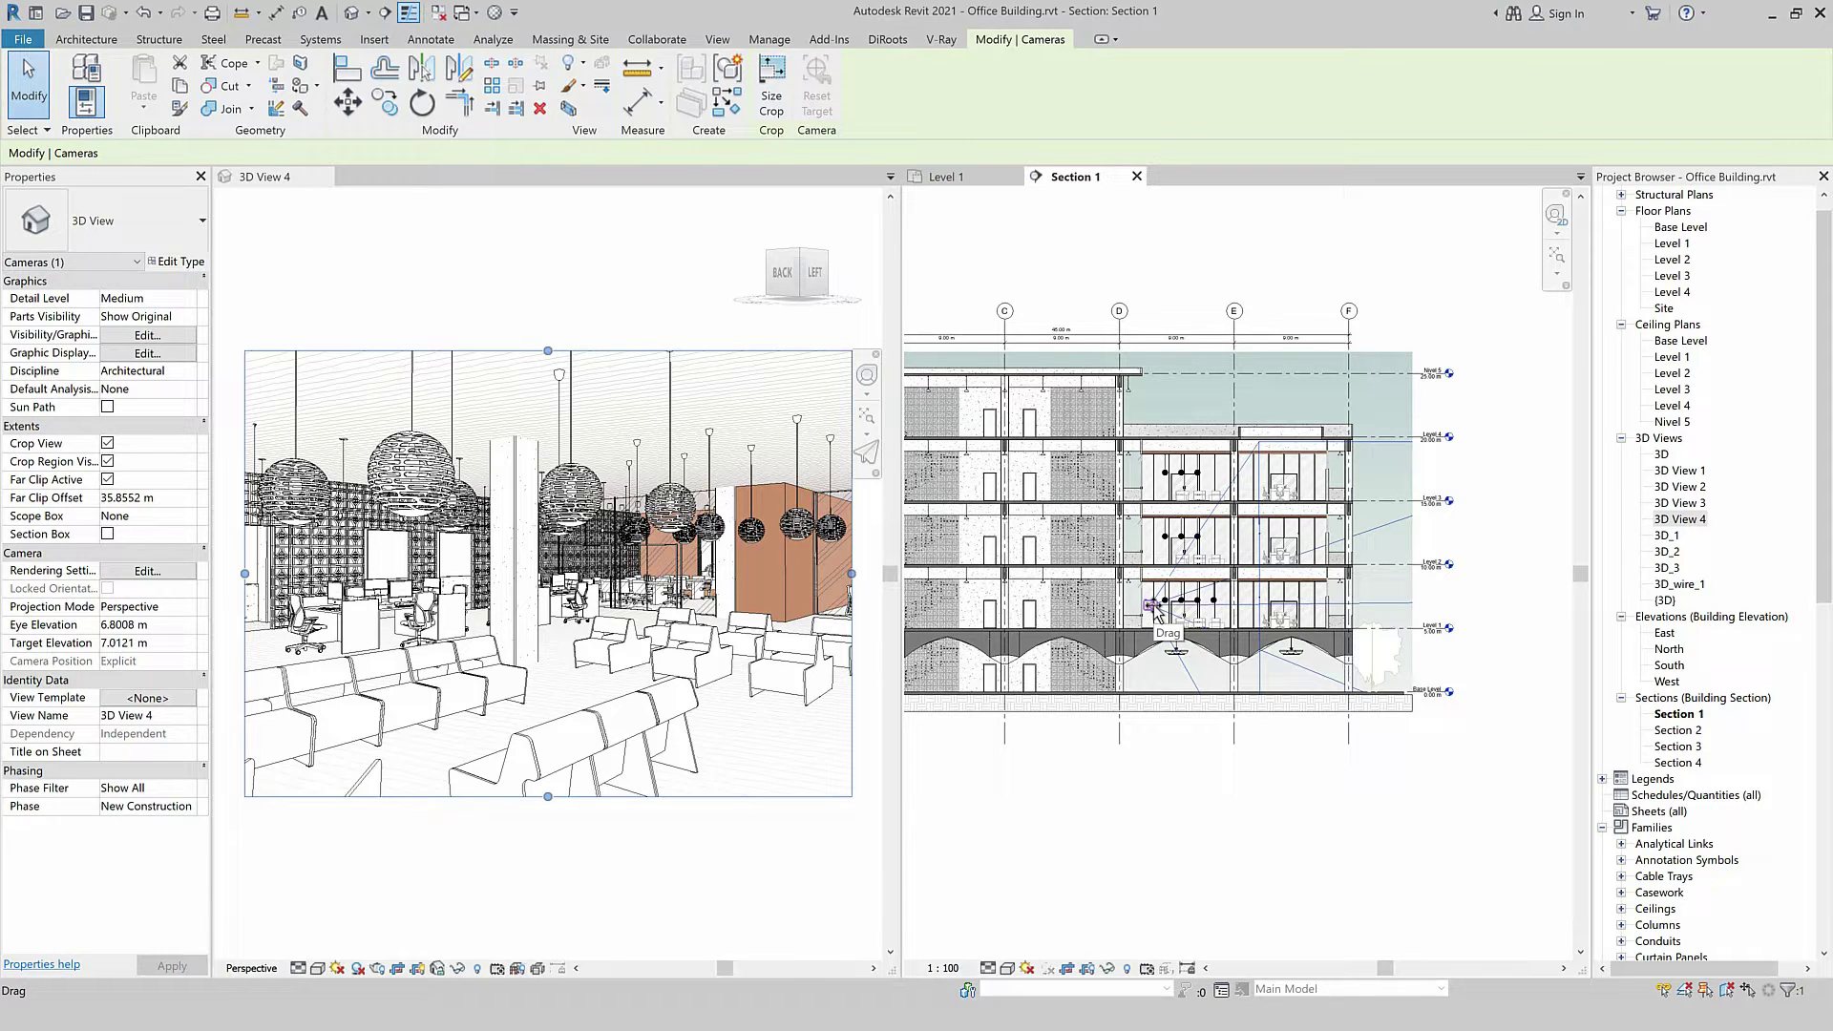
pyautogui.click(950, 177)
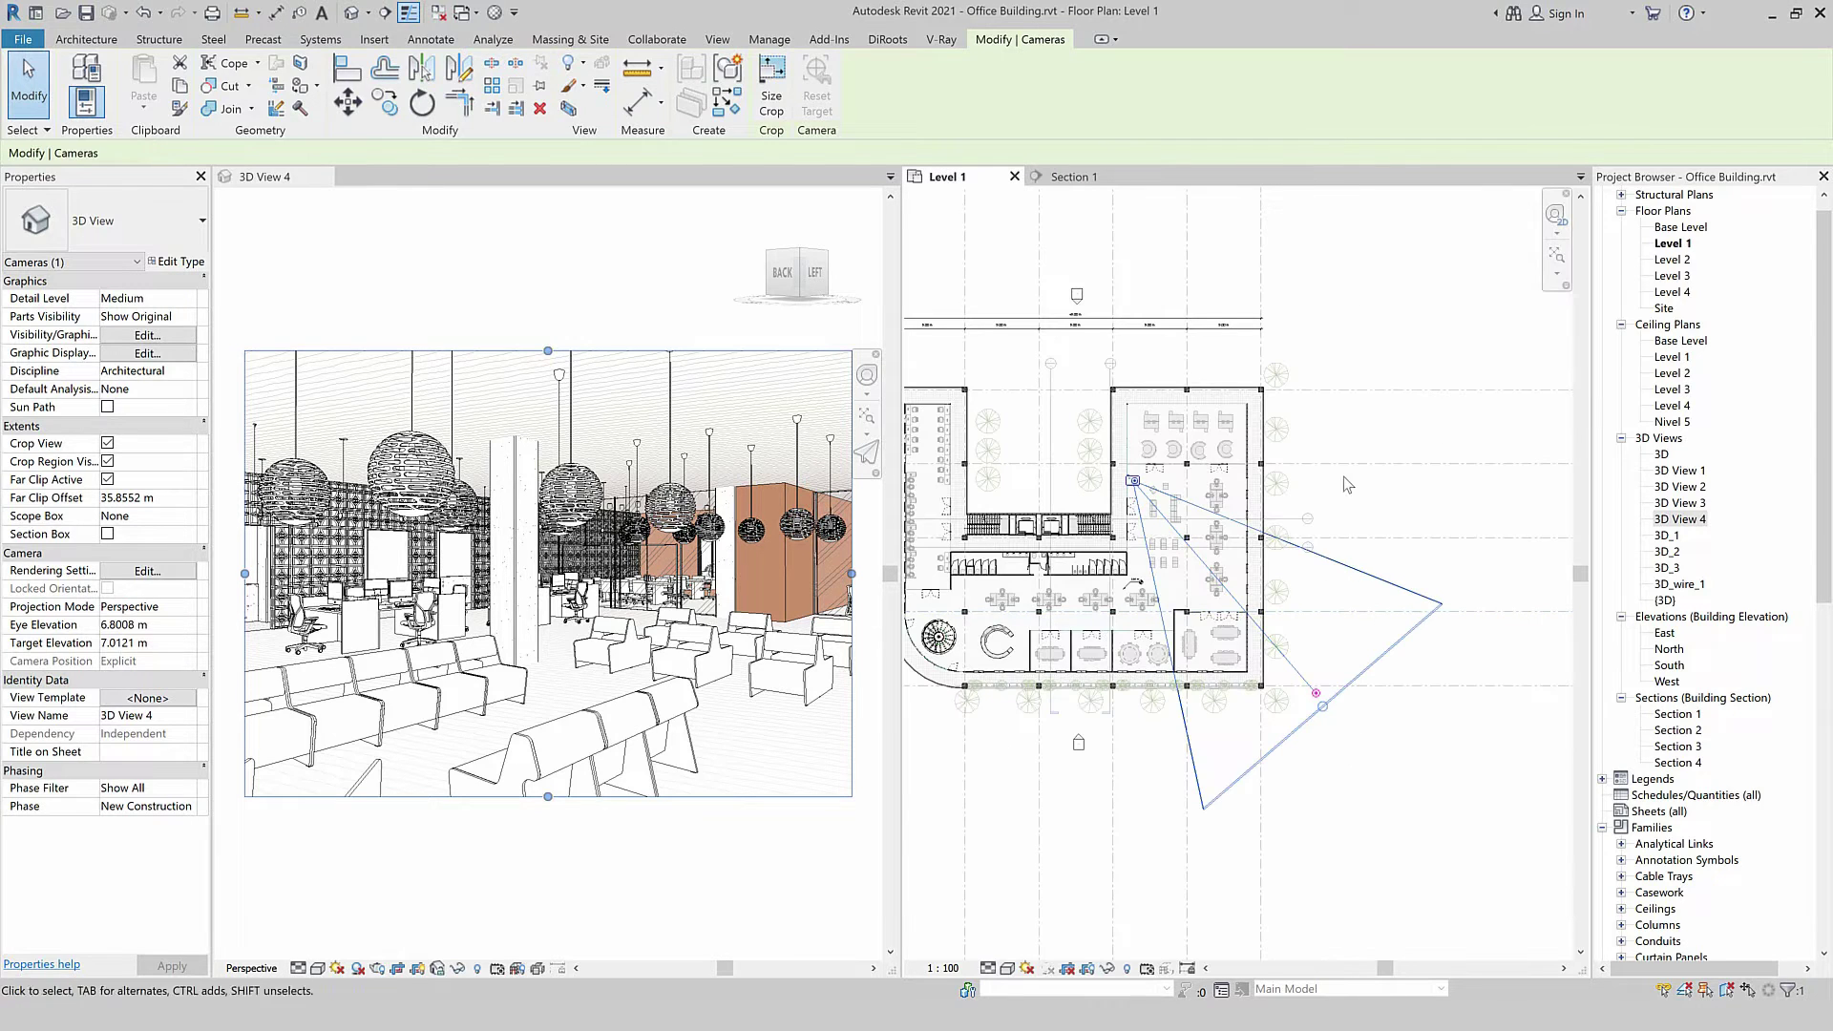
# Flip the direction of Section 3 in the Level 1 plan.
pyautogui.press('Escape')
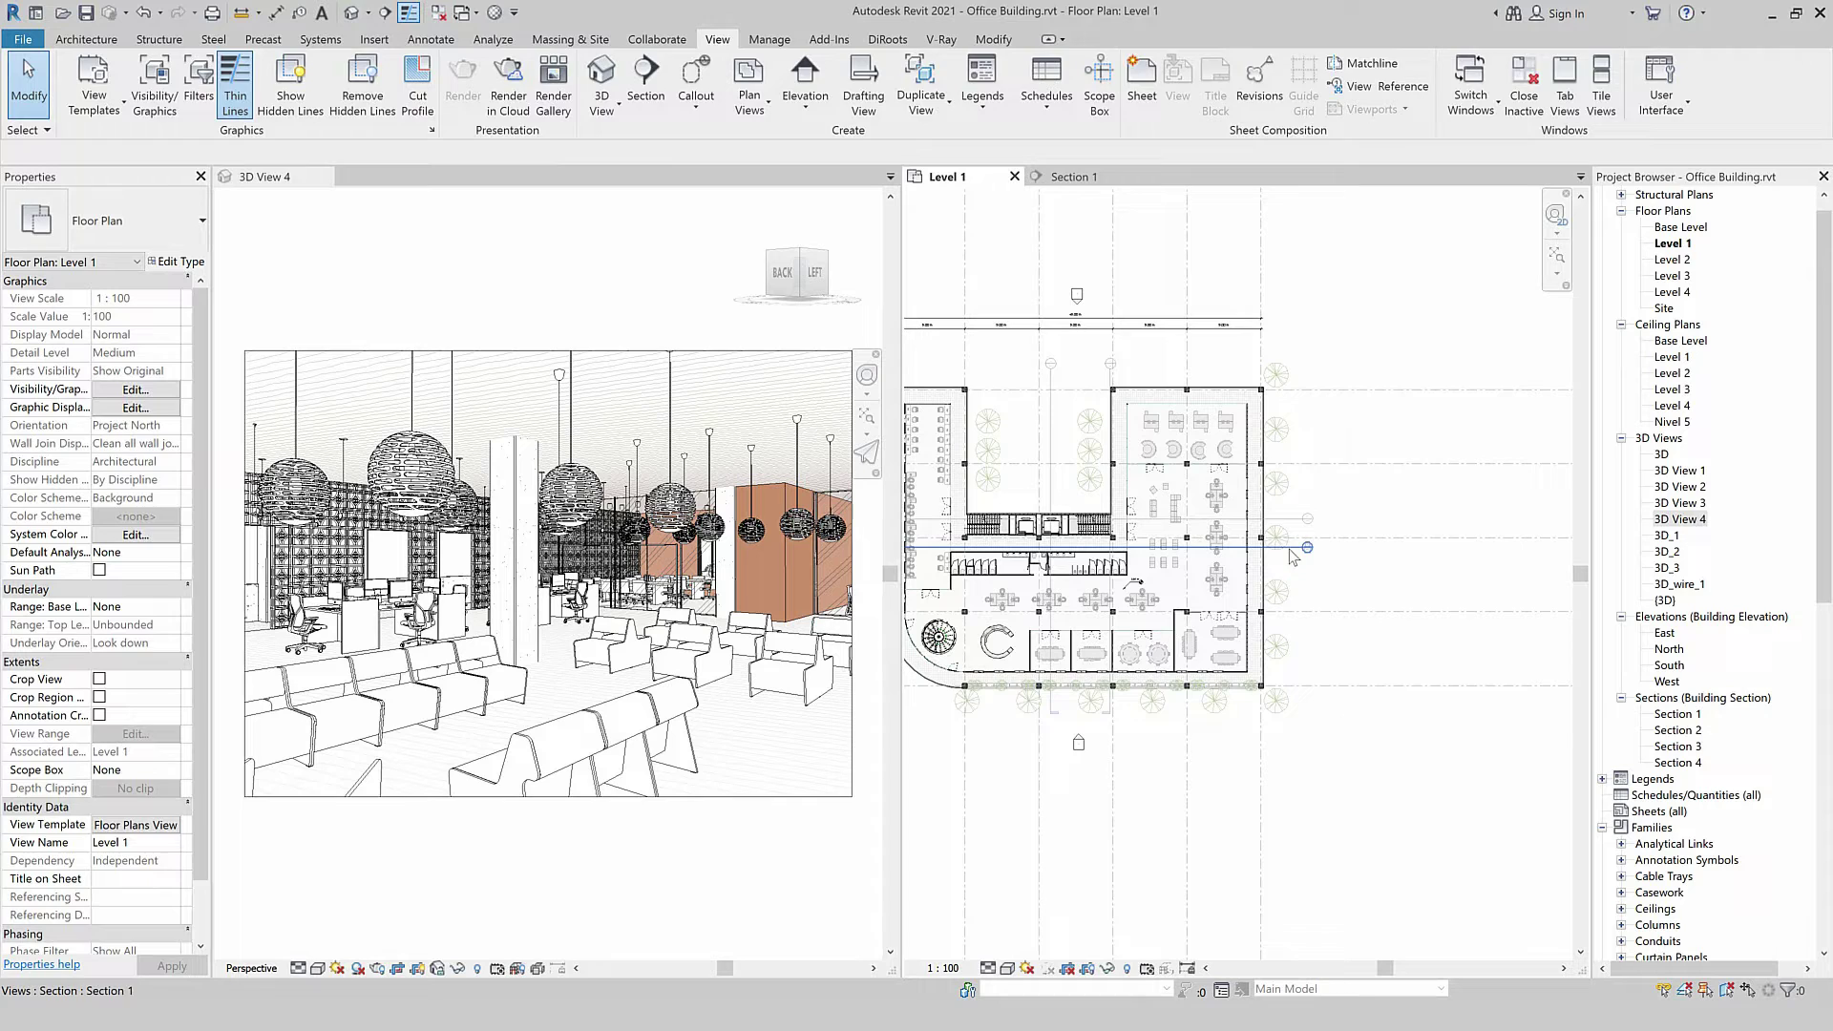
pyautogui.click(1306, 521)
pyautogui.press('space')
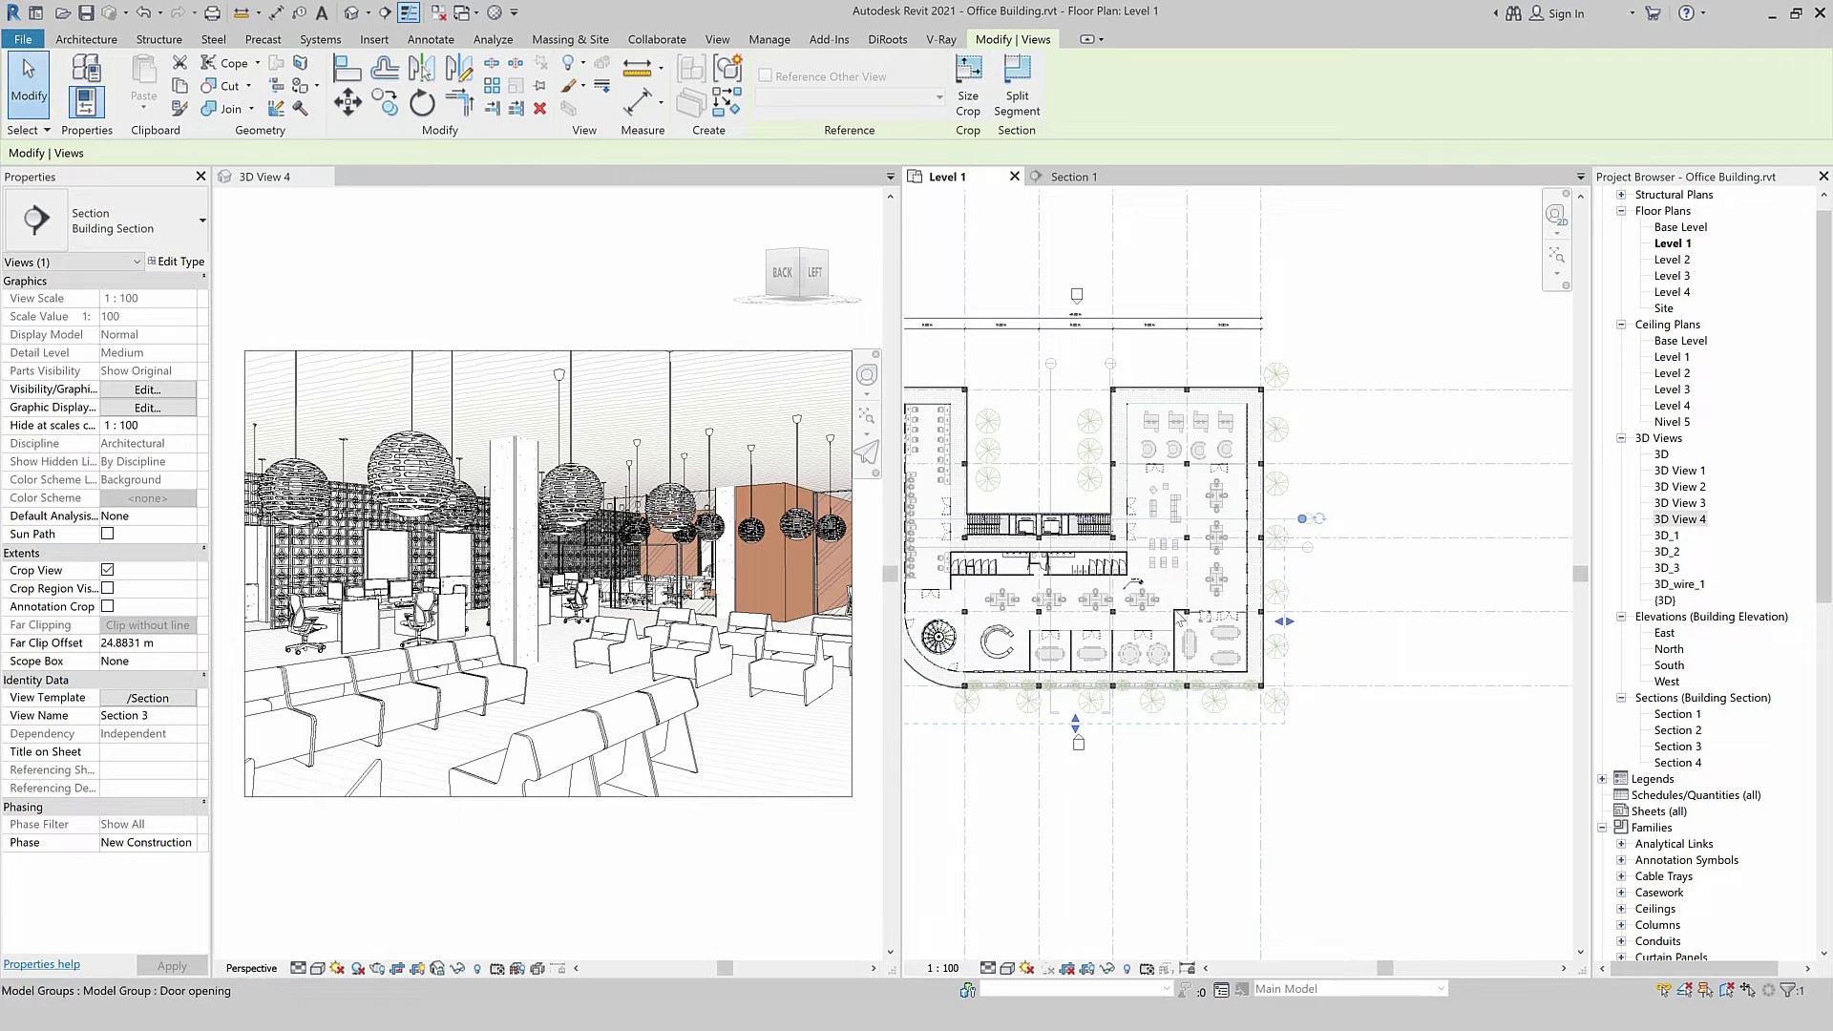
# Re-aim the 3D View 4 camera target in the Level 1 plan.
pyautogui.click(819, 807)
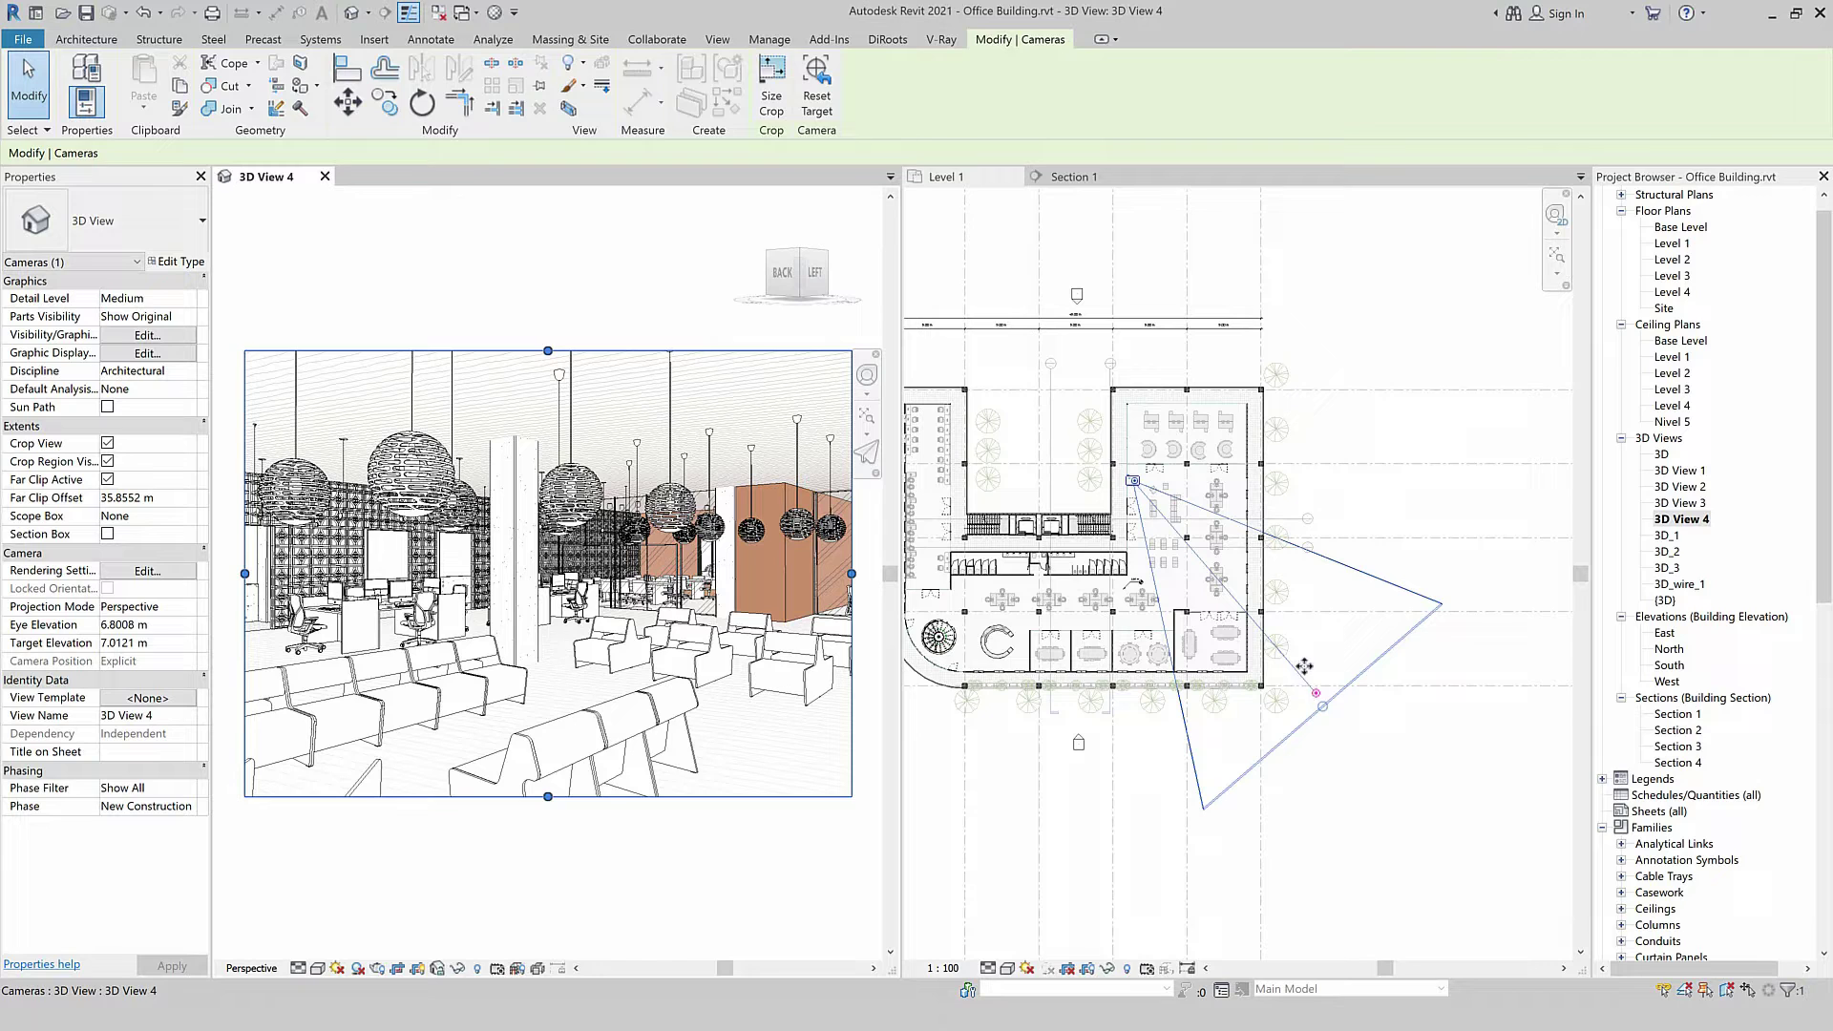
pyautogui.moveTo(1304, 665); pyautogui.dragTo(1320, 705)
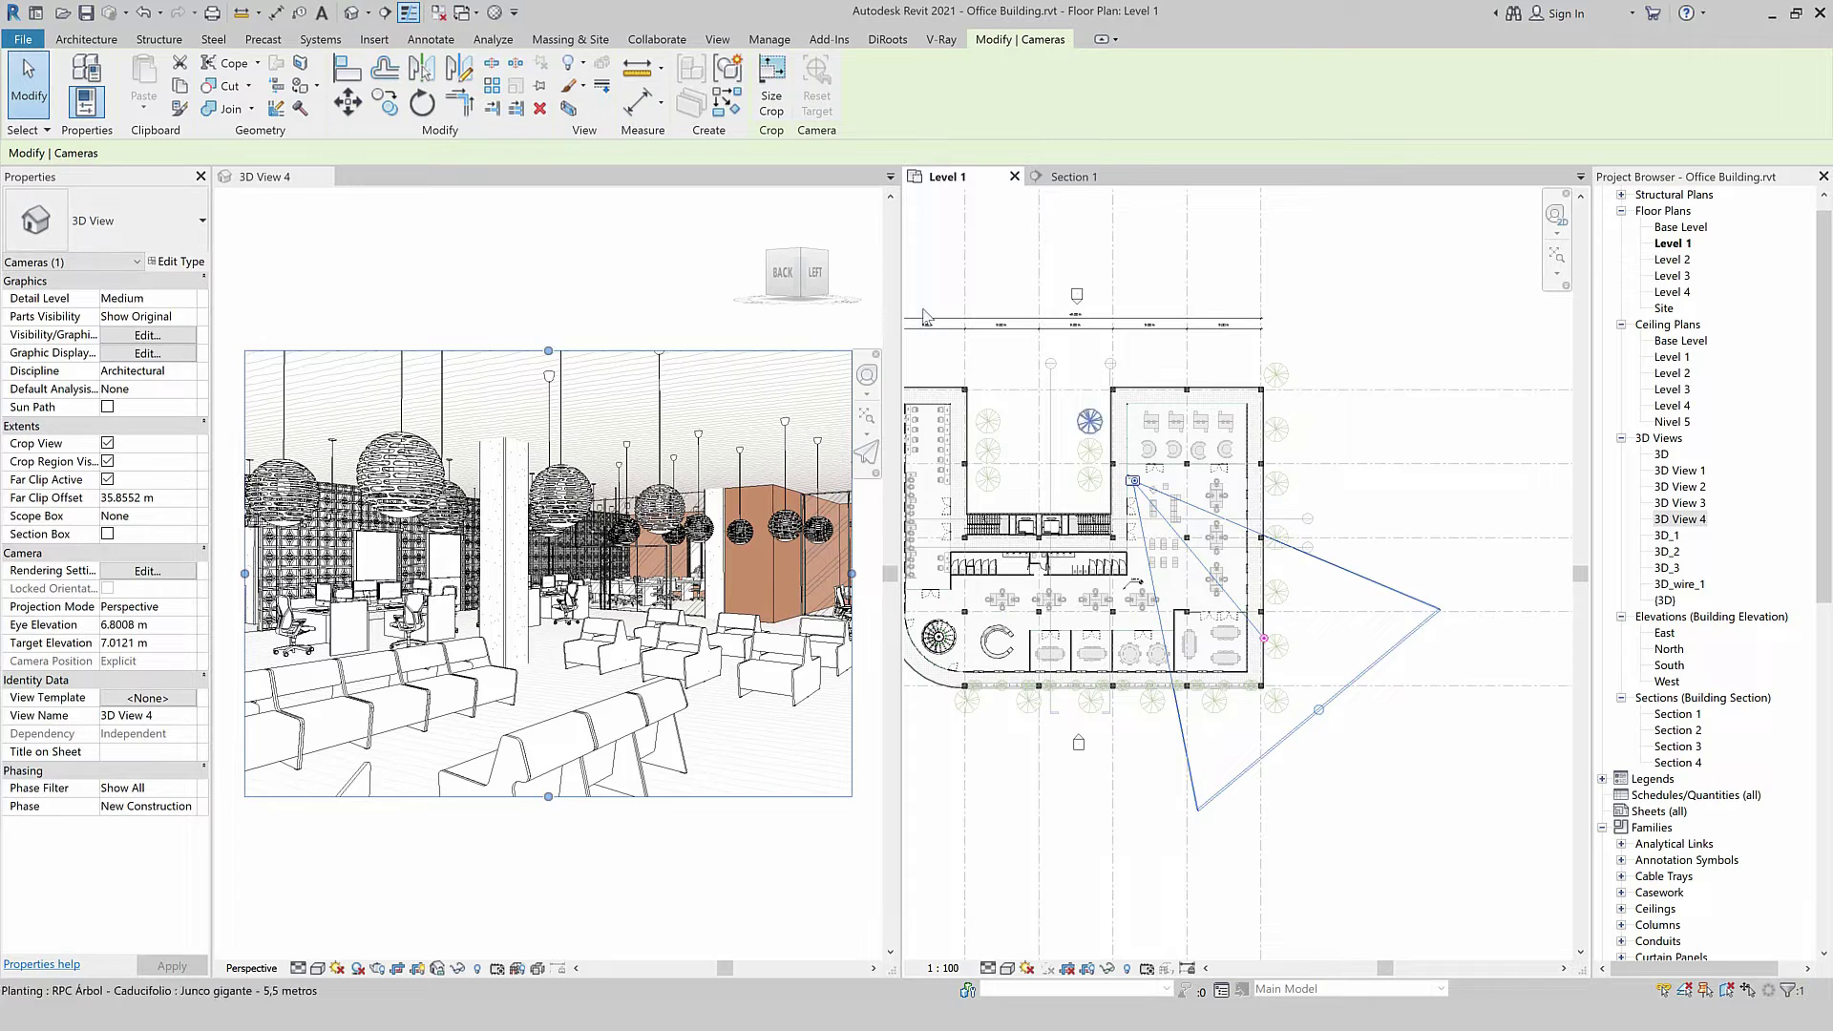
pyautogui.click(1074, 176)
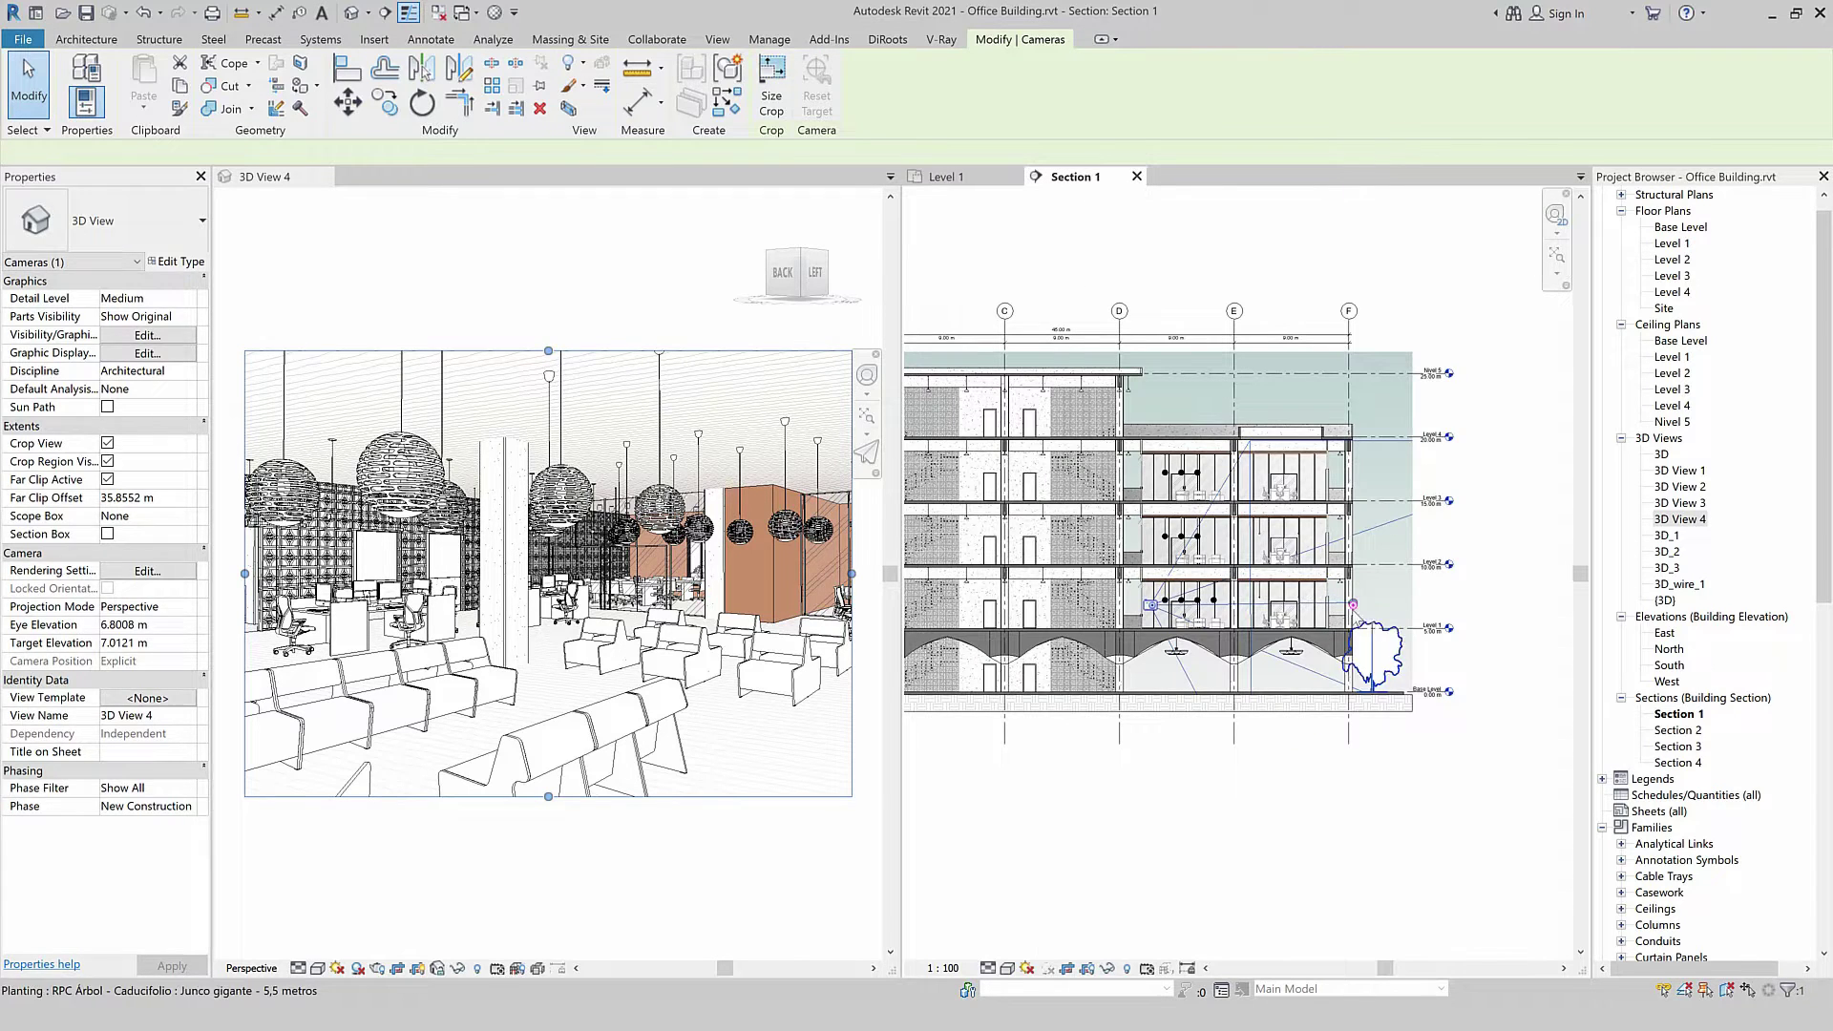
# Nudge the camera target slightly right in Section 1, then deselect the camera.
pyautogui.scroll(2, 1341, 597)
pyautogui.scroll(2, 1335, 587)
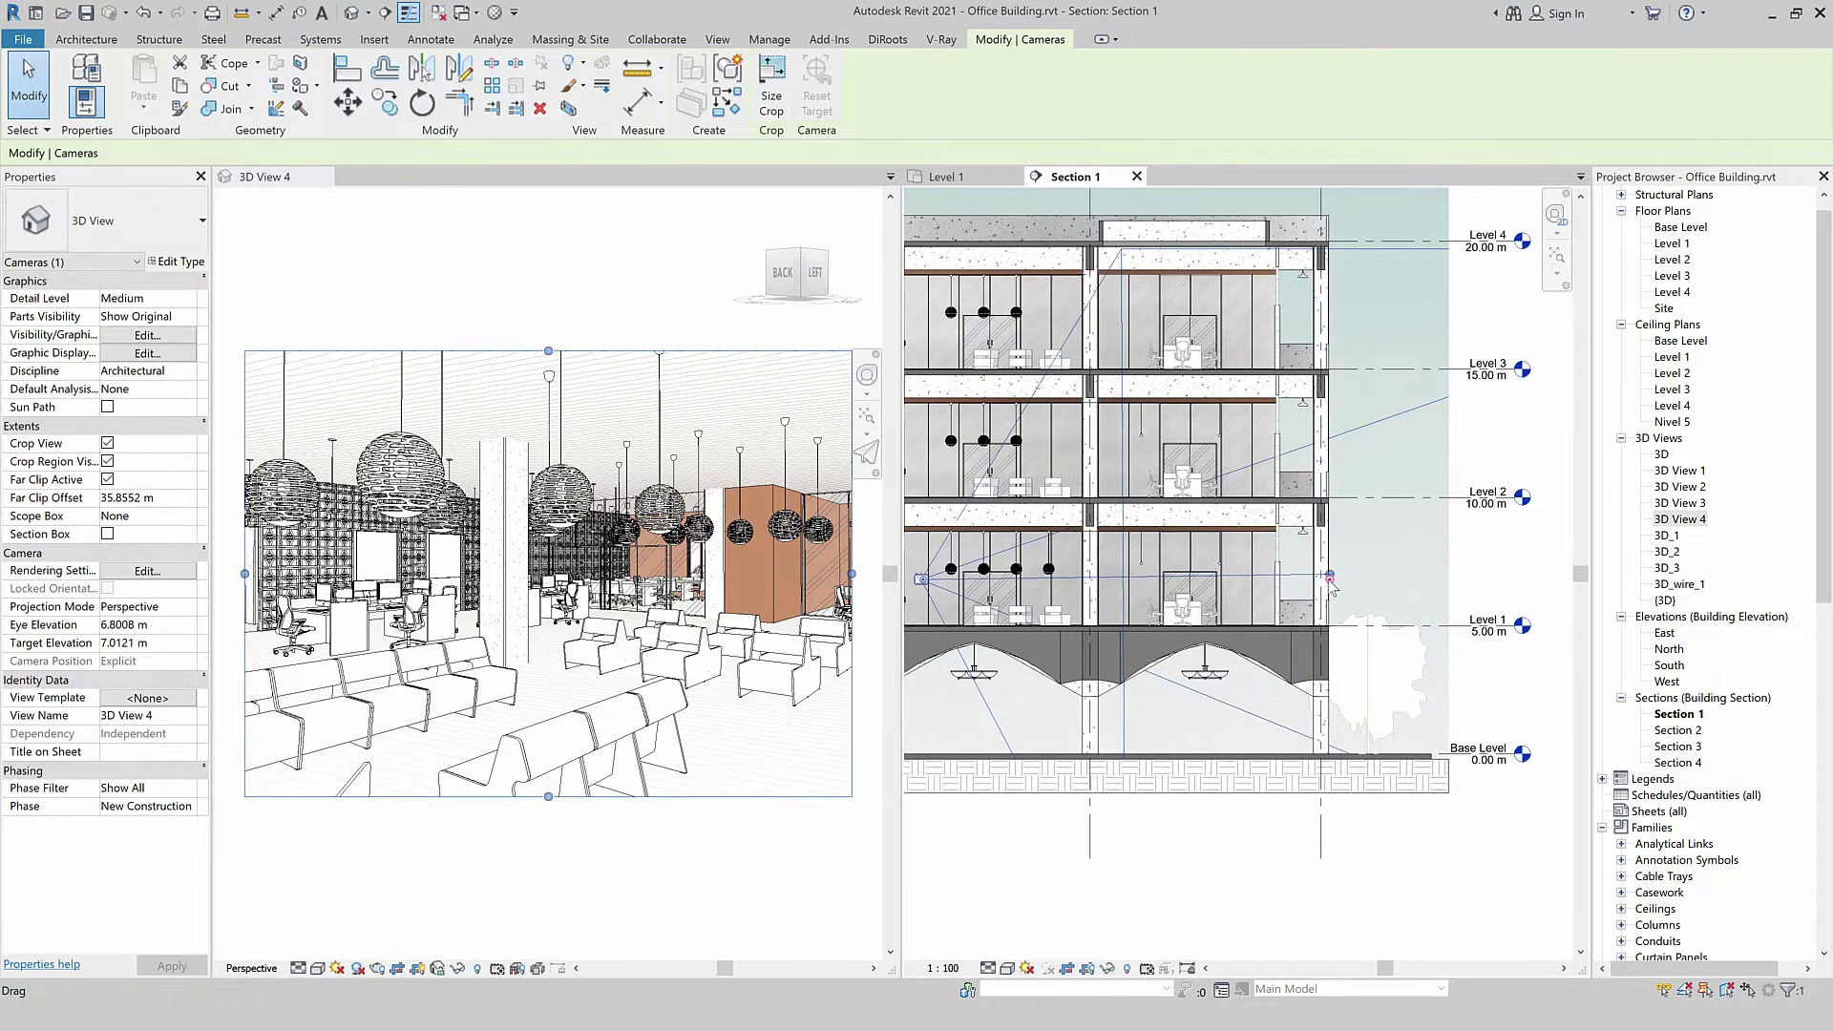
pyautogui.moveTo(1331, 575); pyautogui.dragTo(1338, 577)
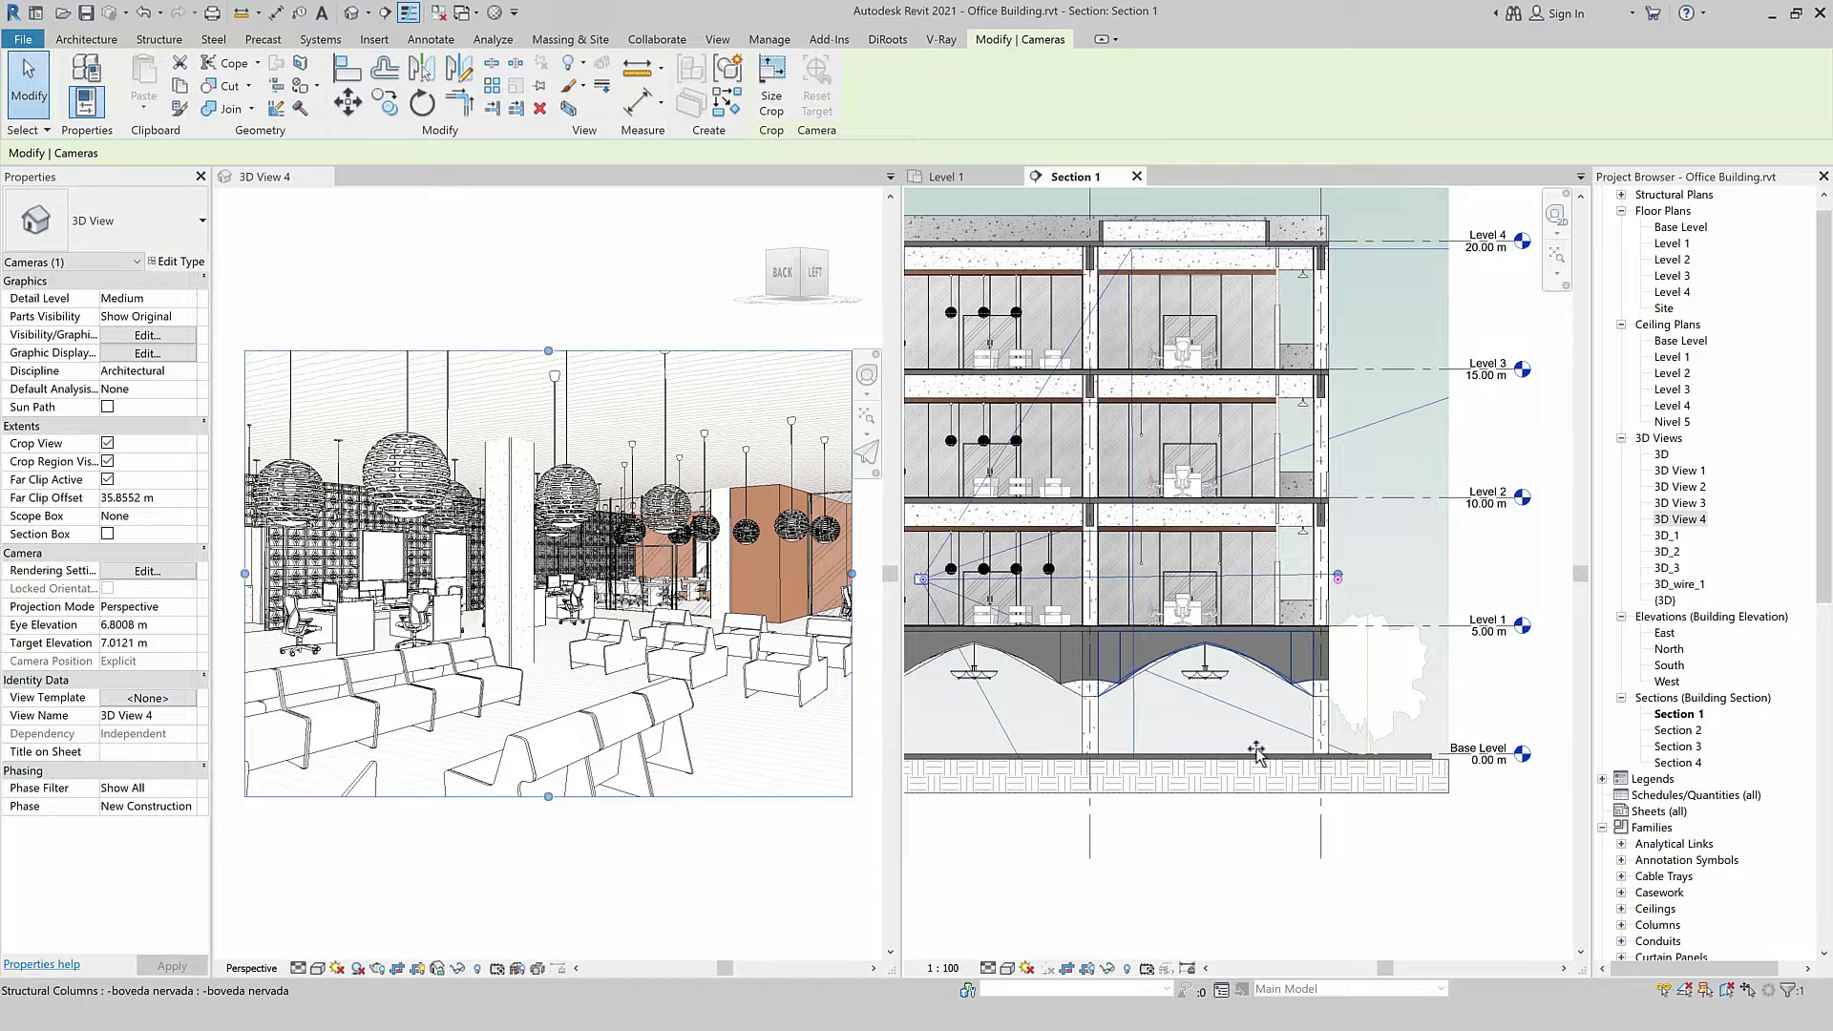
pyautogui.scroll(-1, 1256, 751)
pyautogui.scroll(-1, 1299, 759)
pyautogui.scroll(-1, 1394, 783)
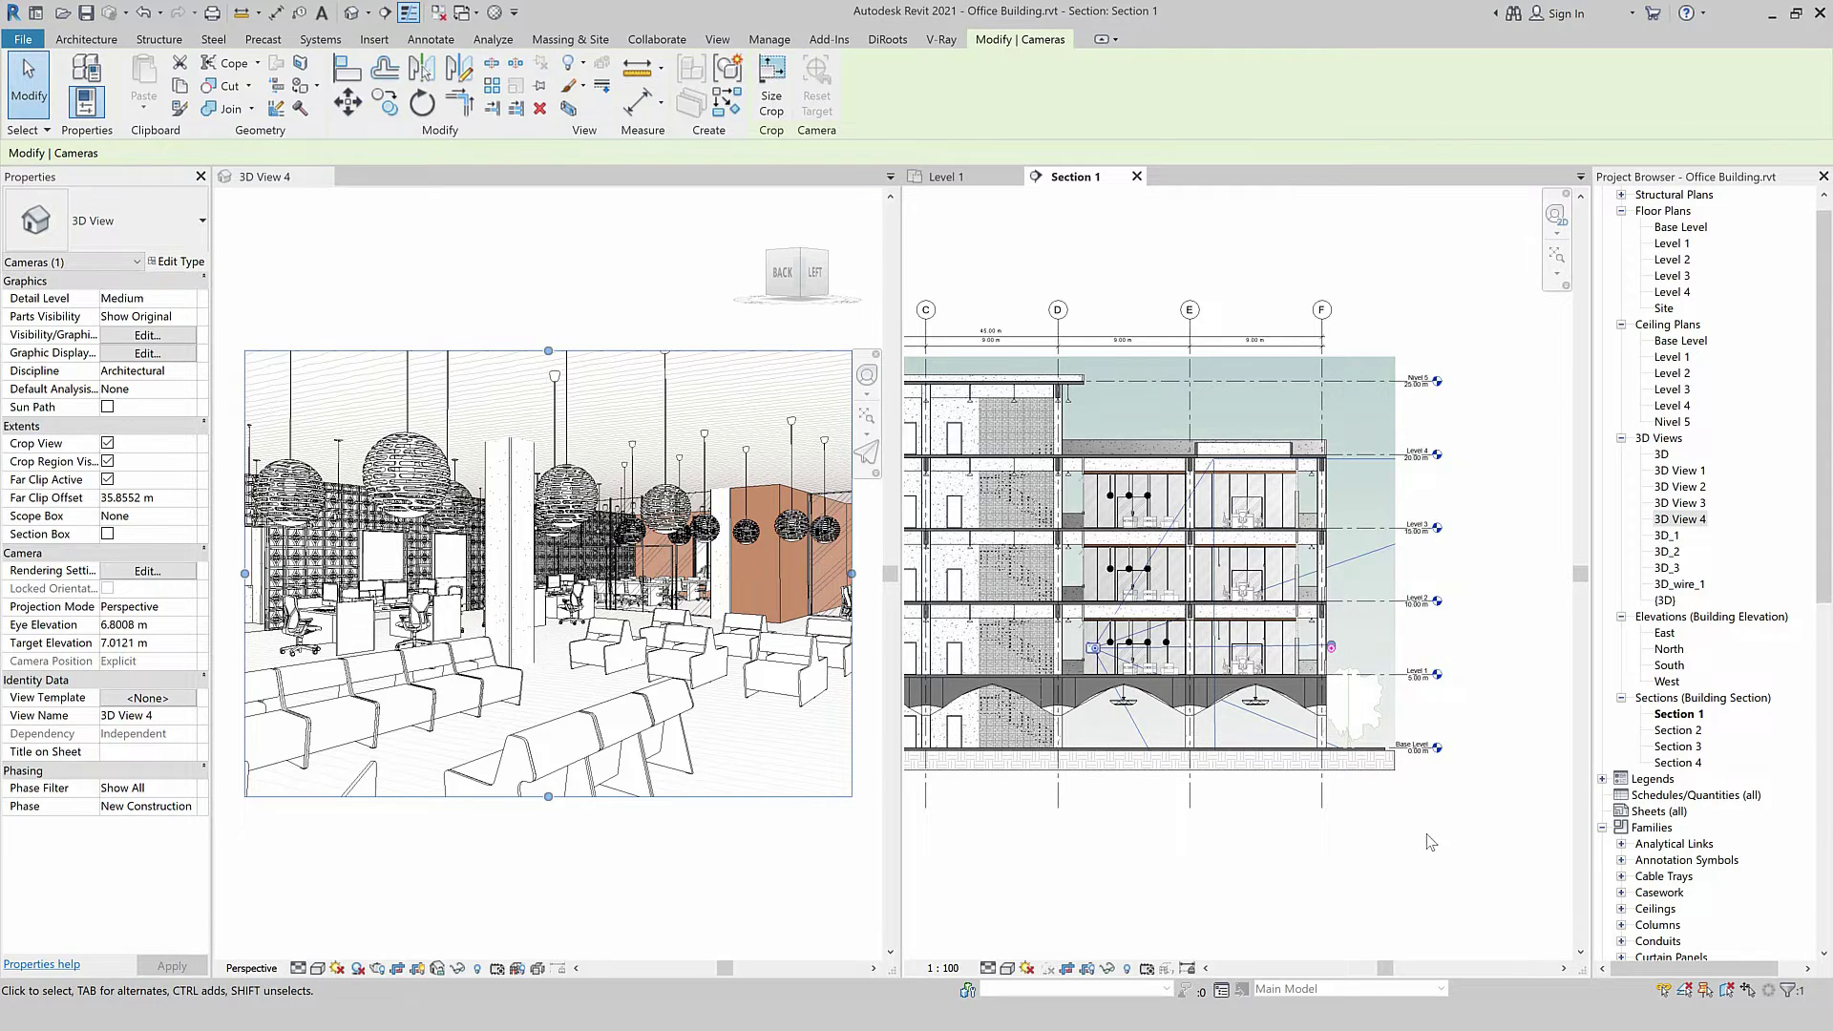
pyautogui.press('Escape')
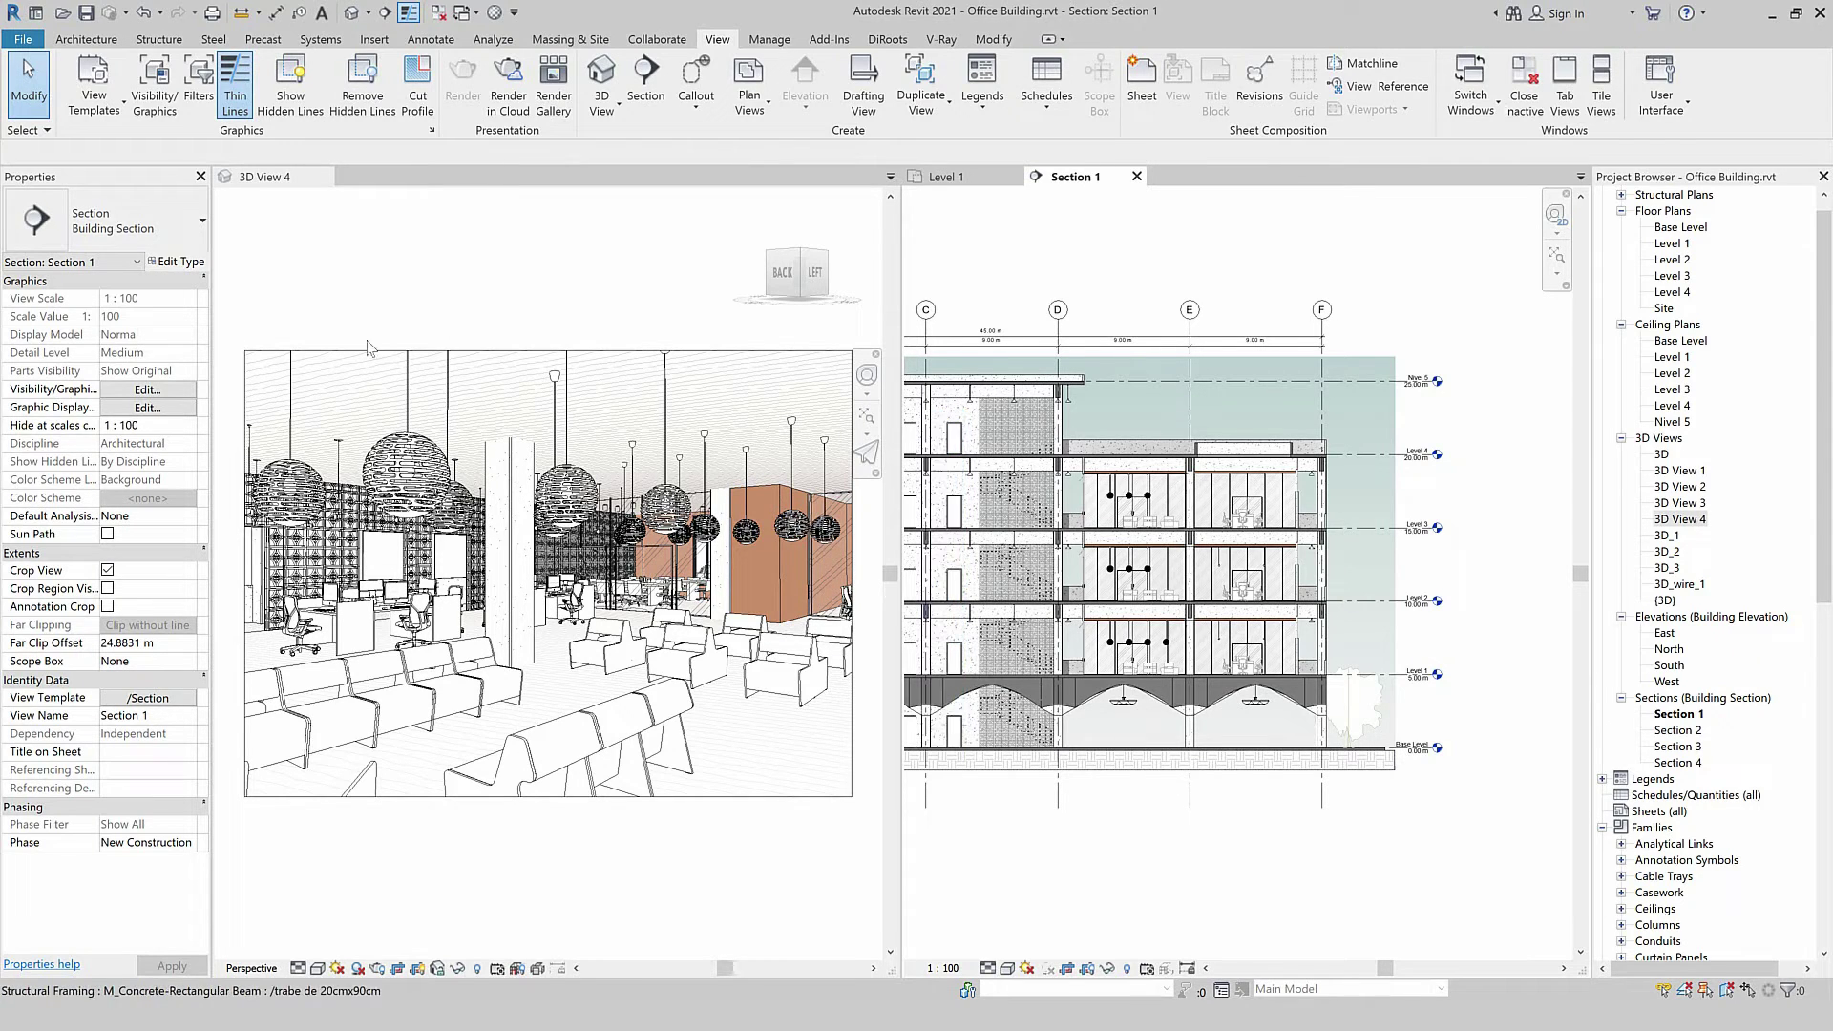
pyautogui.click(369, 13)
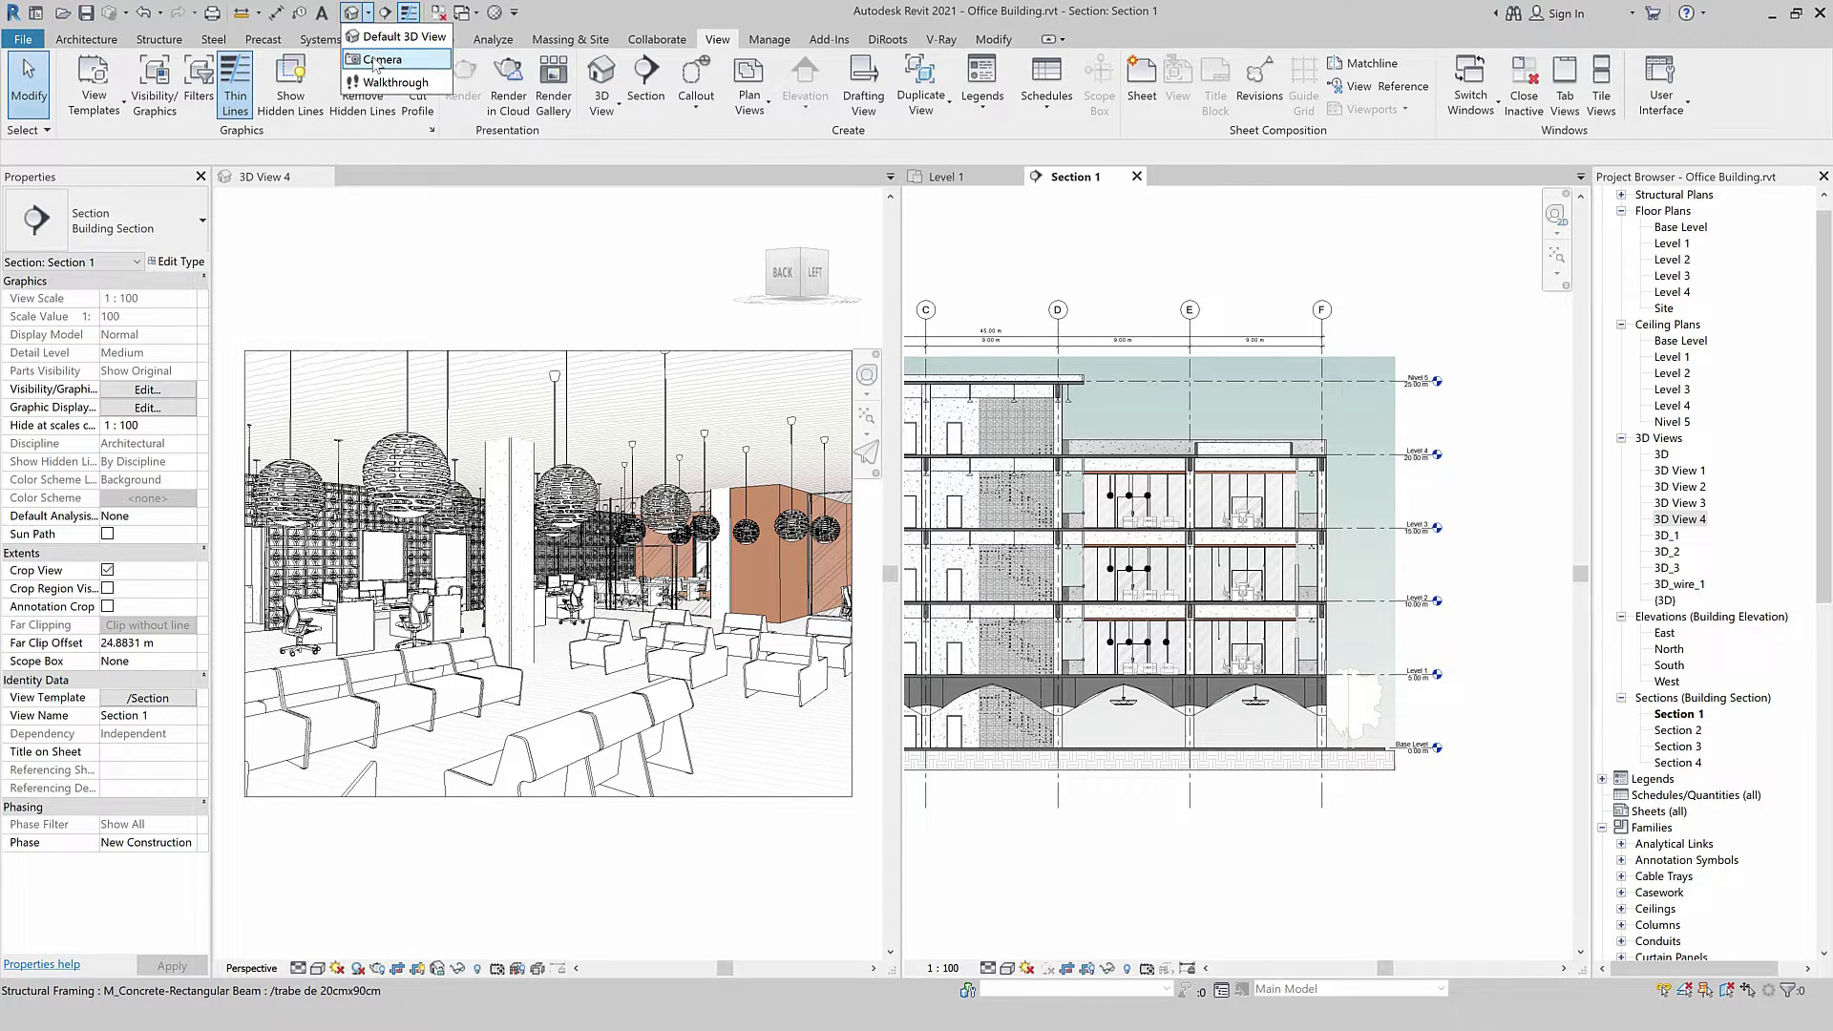
# Place a new camera in the Section 1 view to create 3D View 5.
pyautogui.press('Escape')
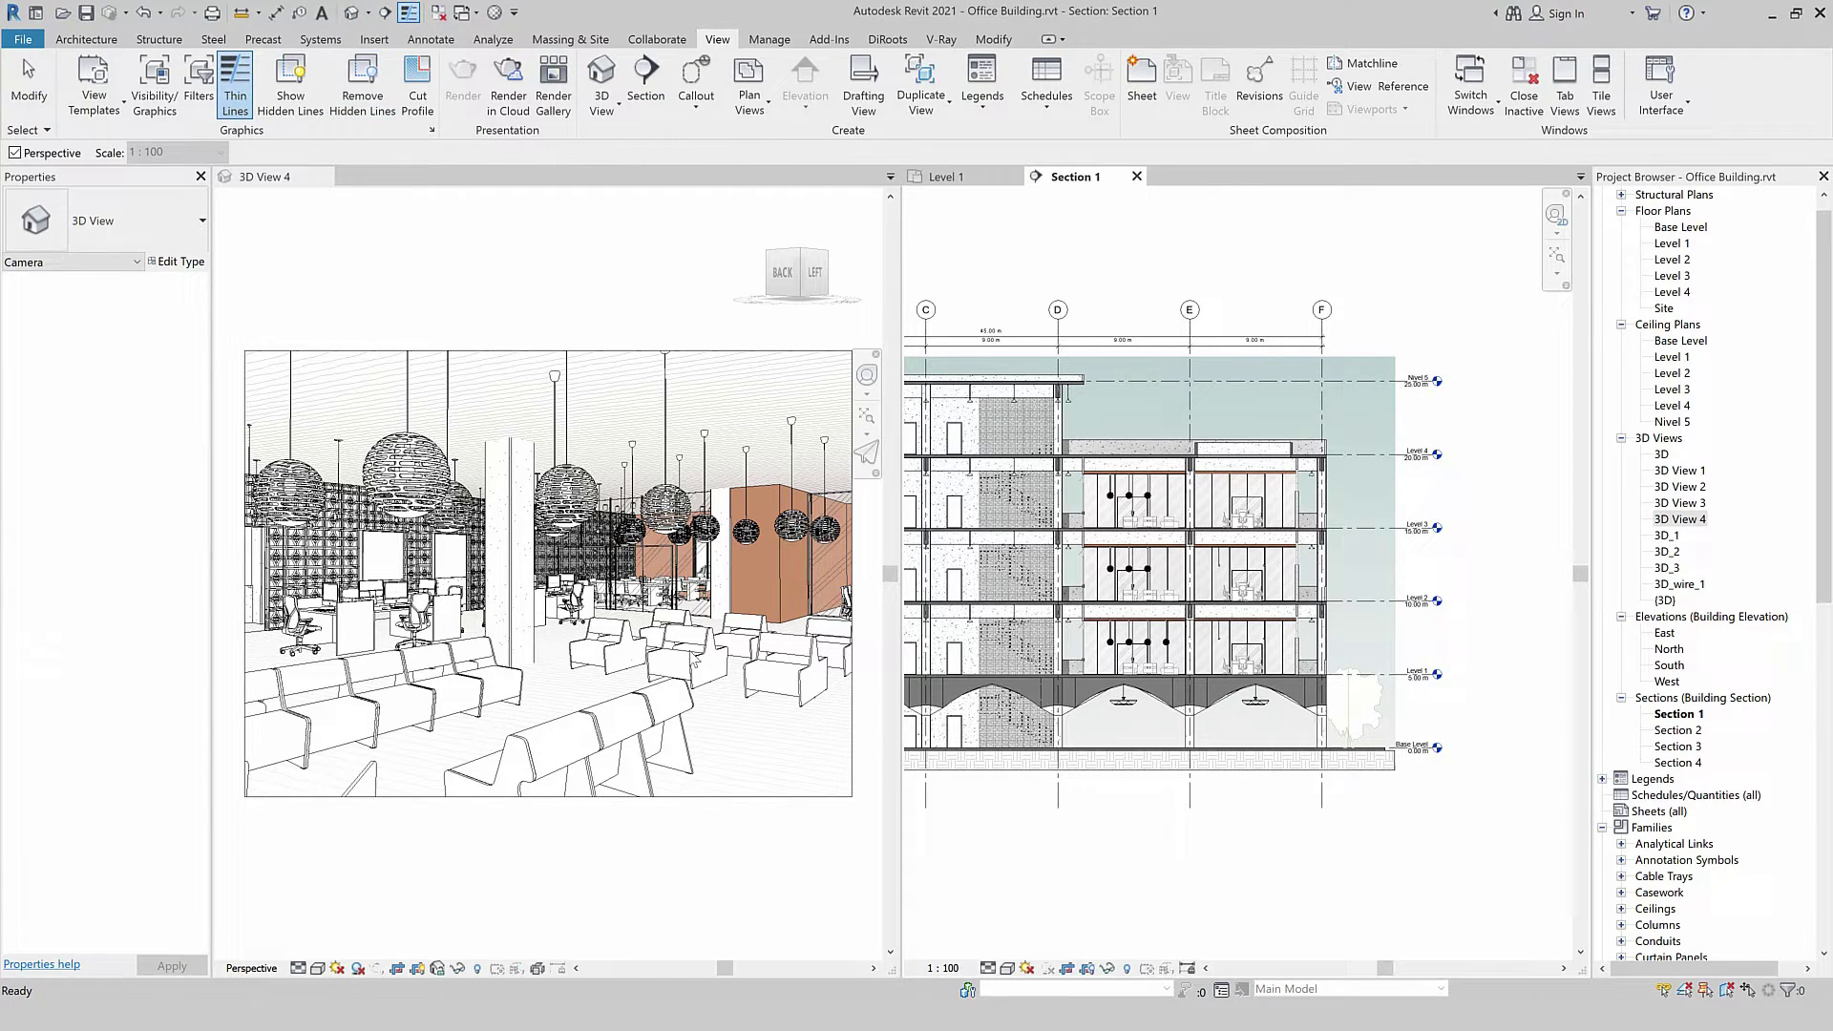
pyautogui.scroll(2, 1203, 671)
pyautogui.scroll(1, 1128, 660)
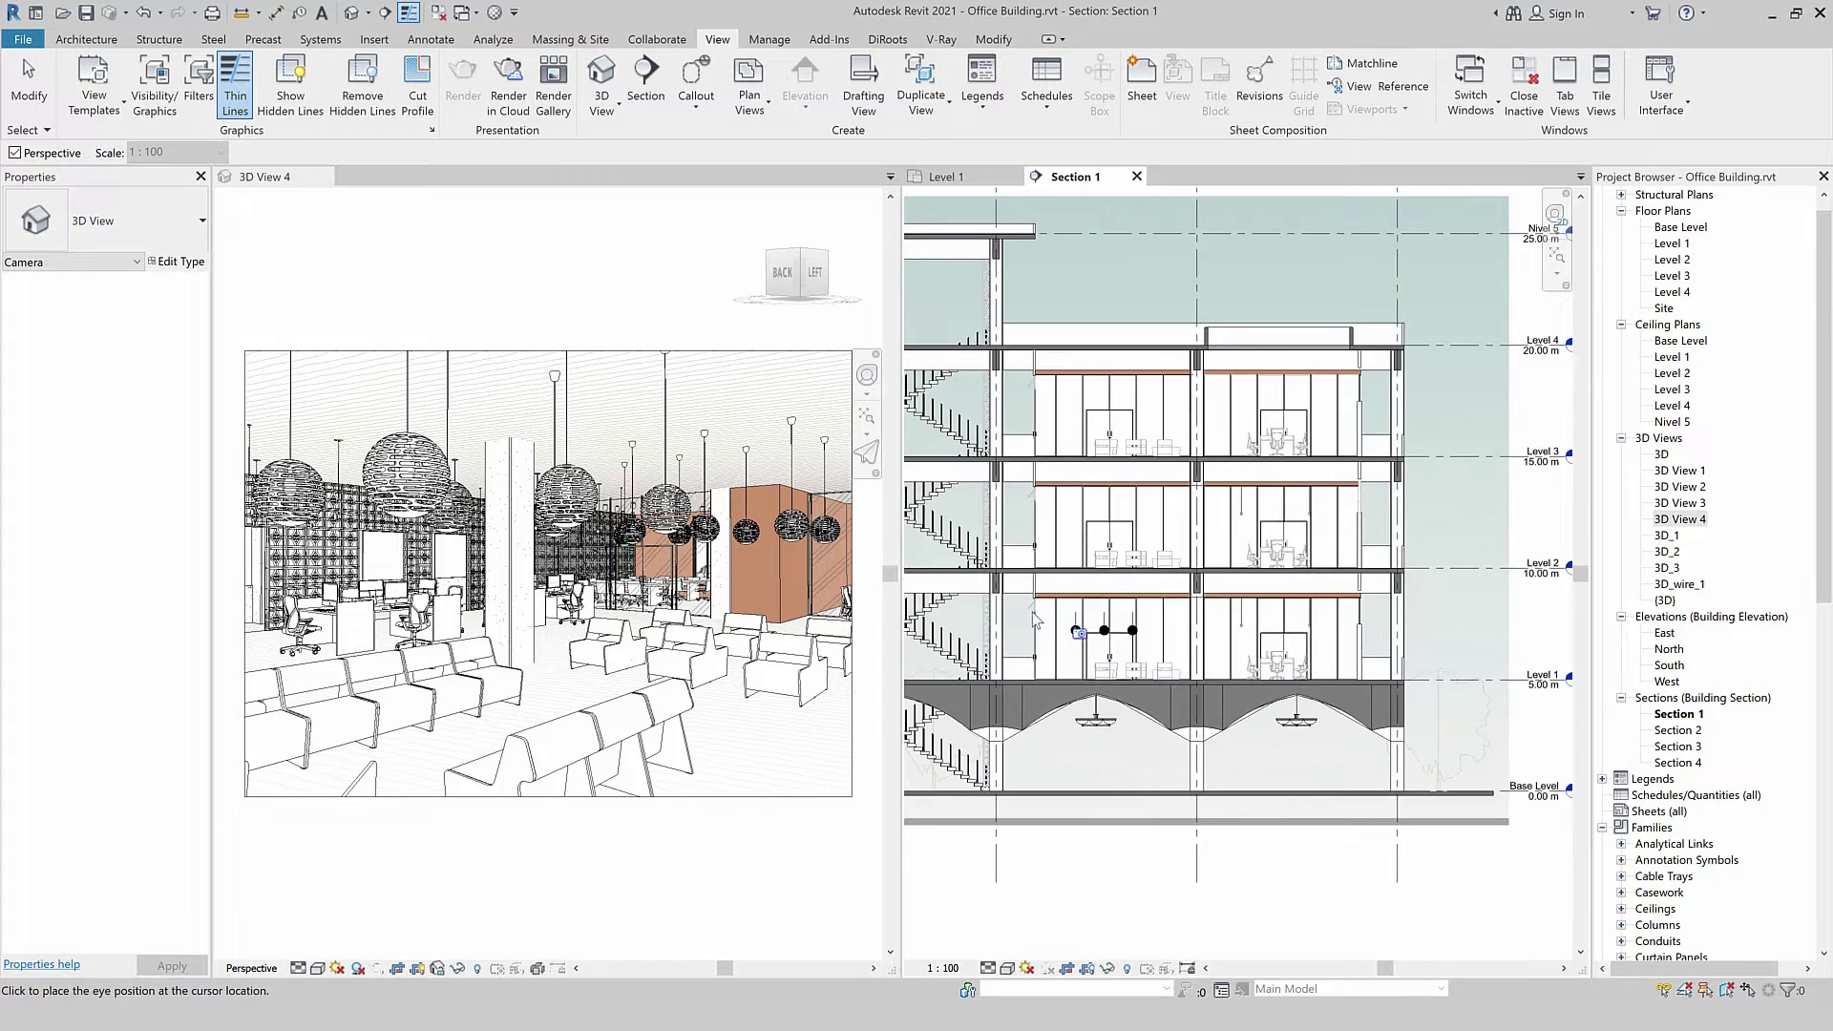
pyautogui.scroll(1, 1051, 622)
pyautogui.click(1010, 595)
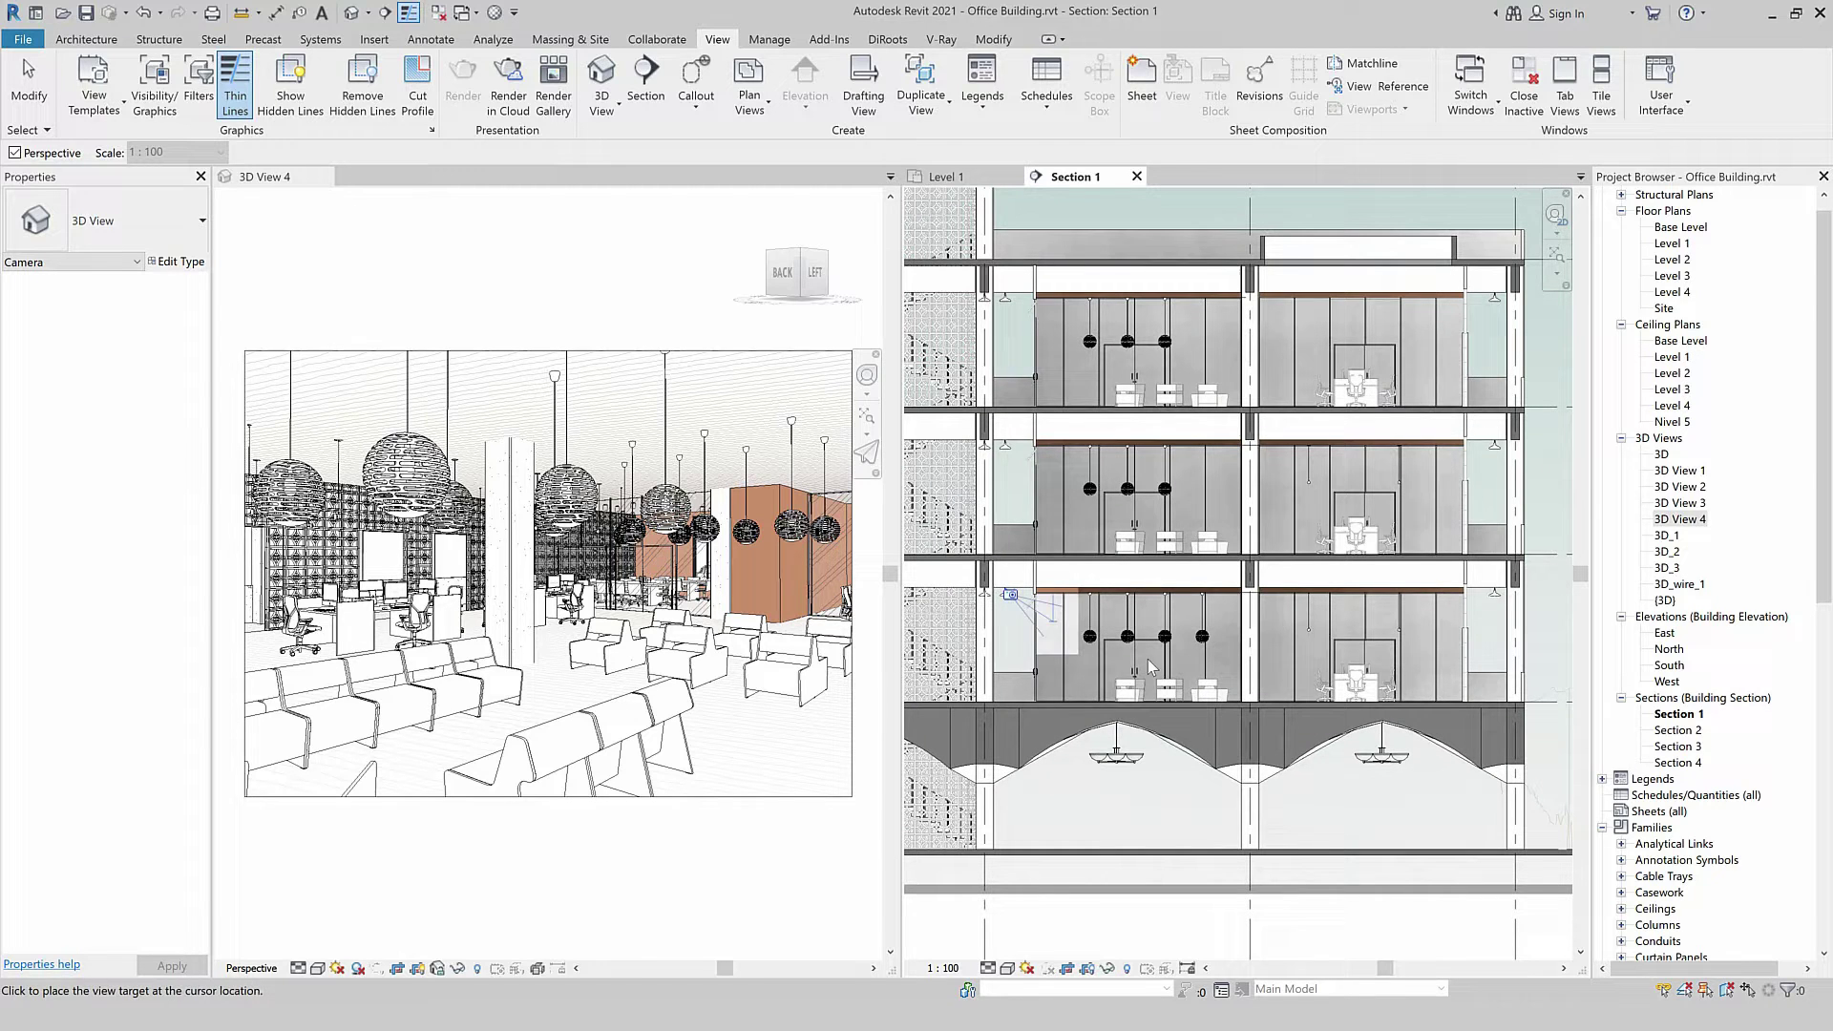
pyautogui.click(1473, 702)
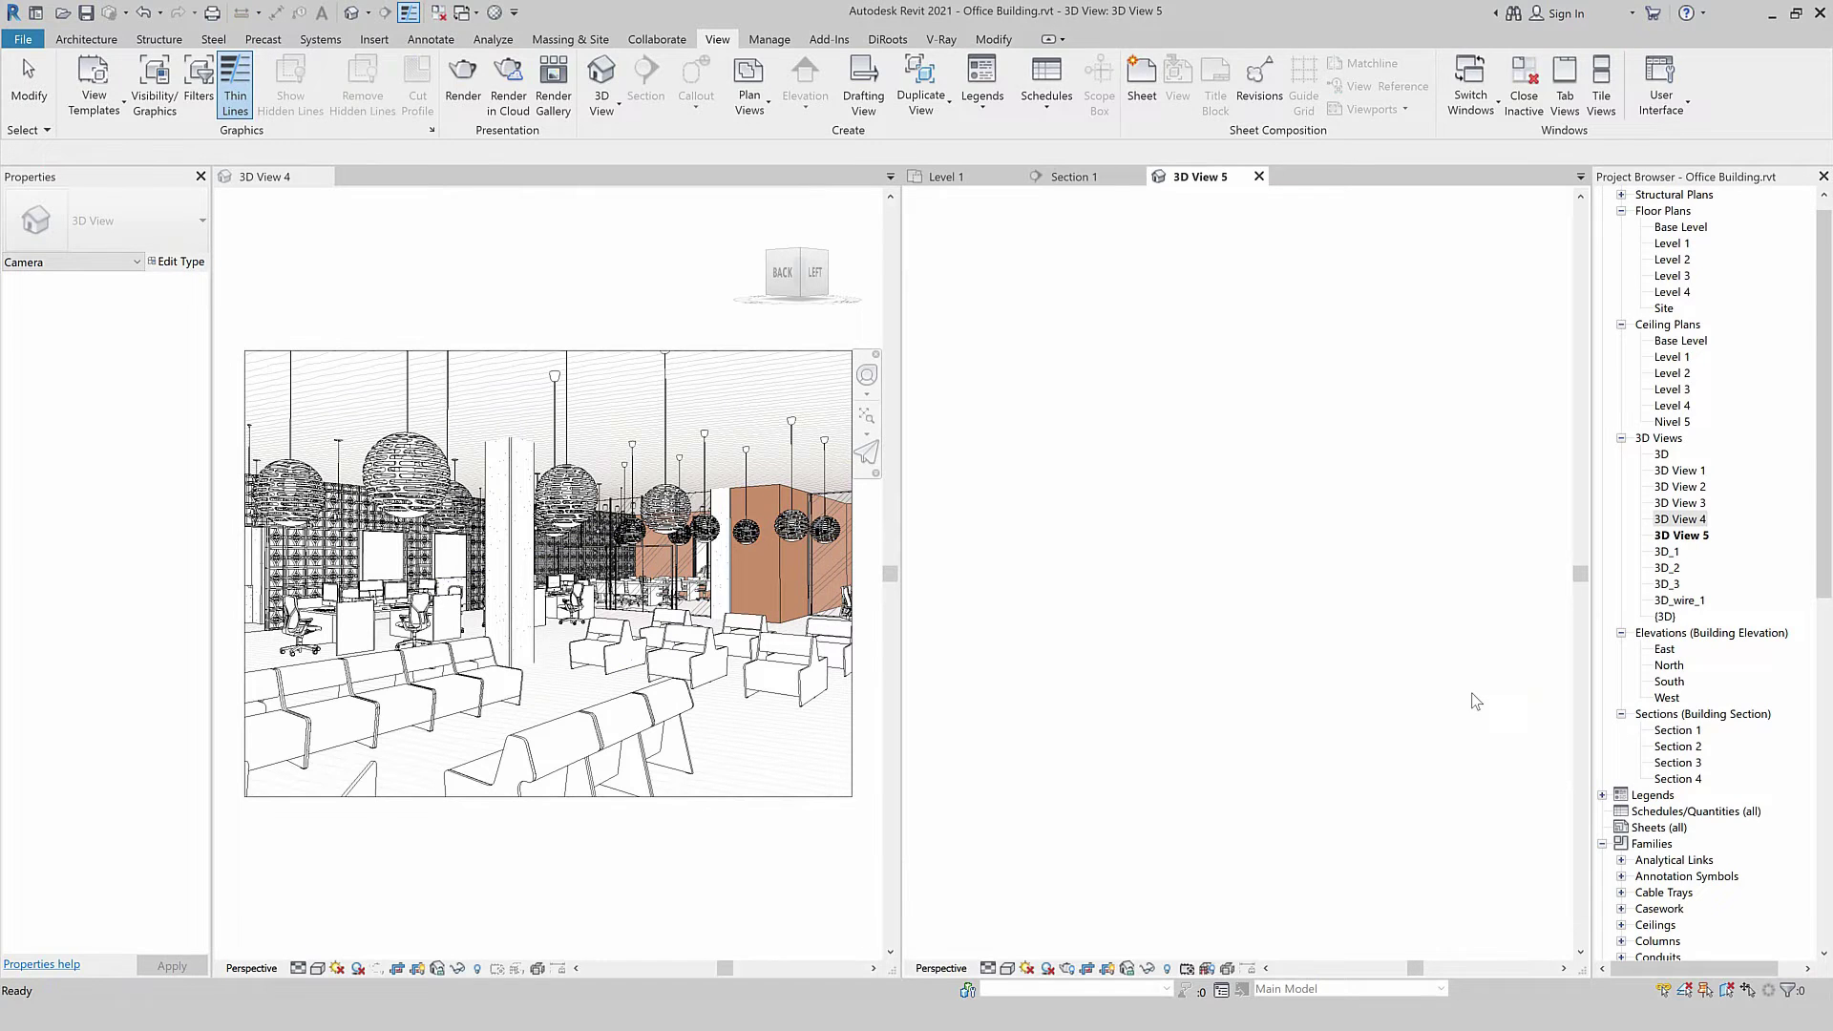
# Dock 3D View 5 beside 3D View 4 and bring Section 1 back up.
pyautogui.moveTo(1221, 180); pyautogui.dragTo(346, 184)
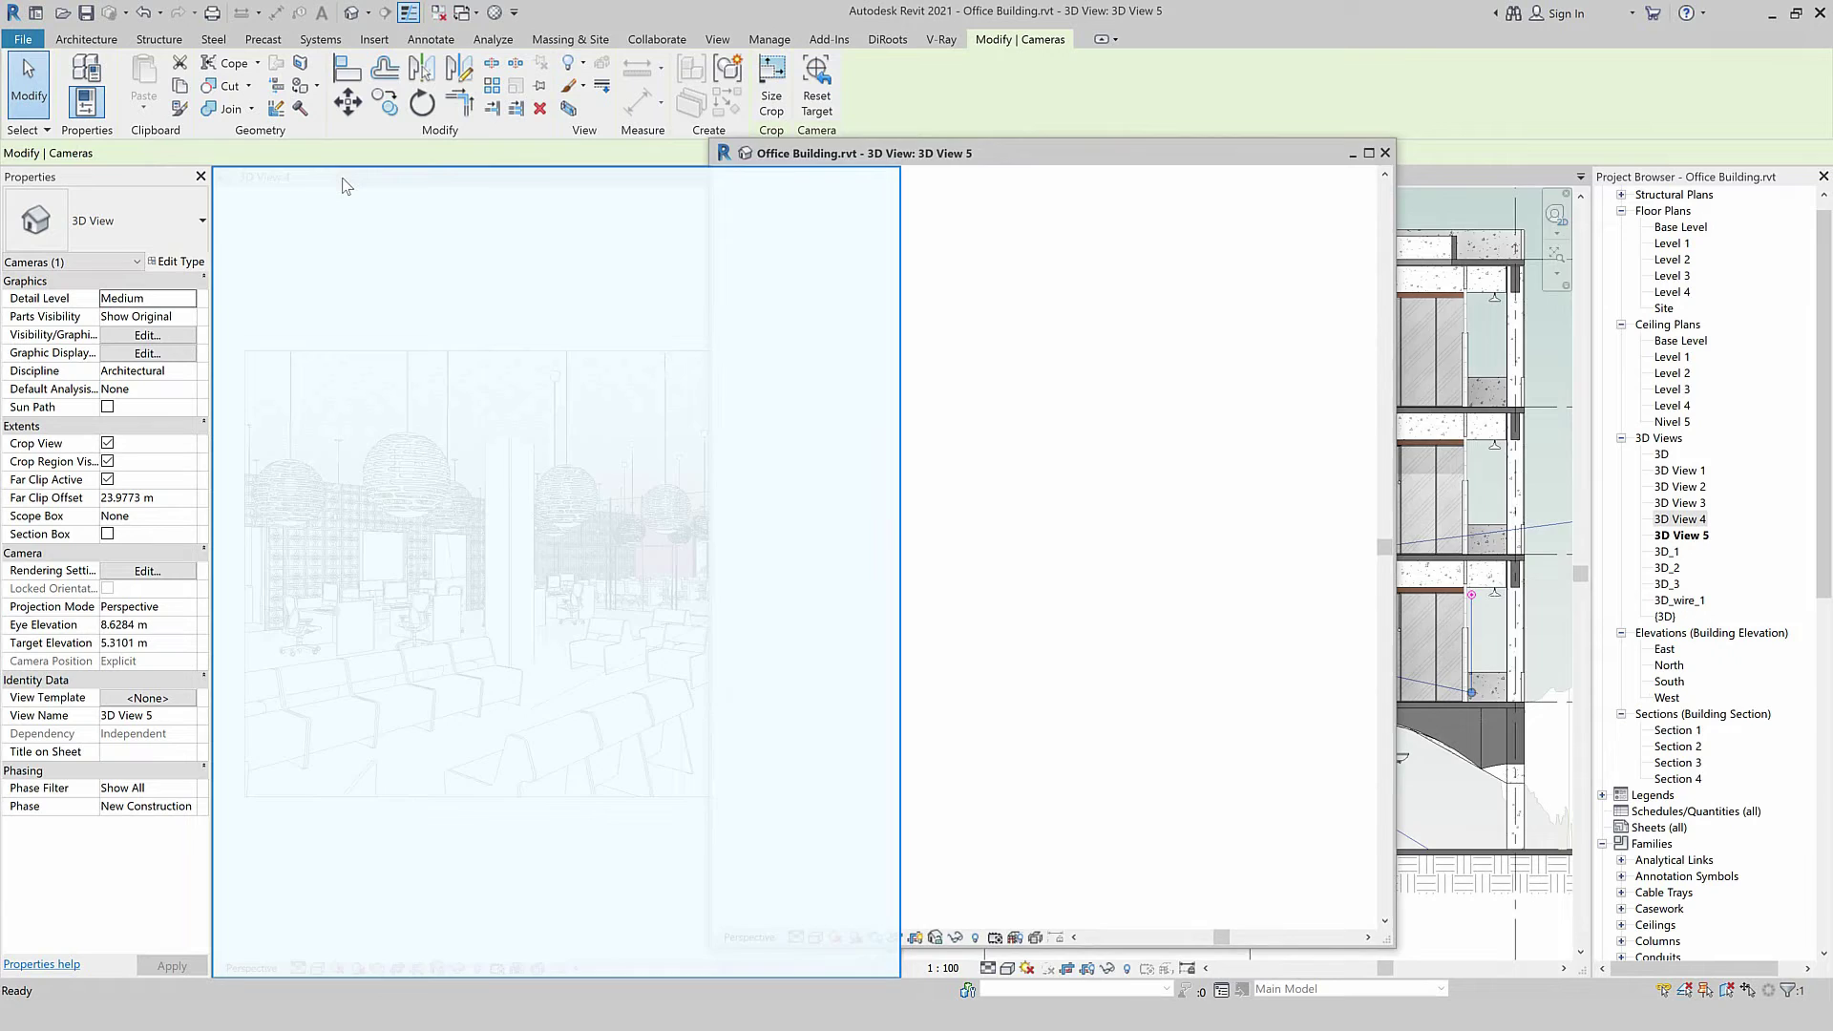
pyautogui.moveTo(346, 184); pyautogui.dragTo(342, 182)
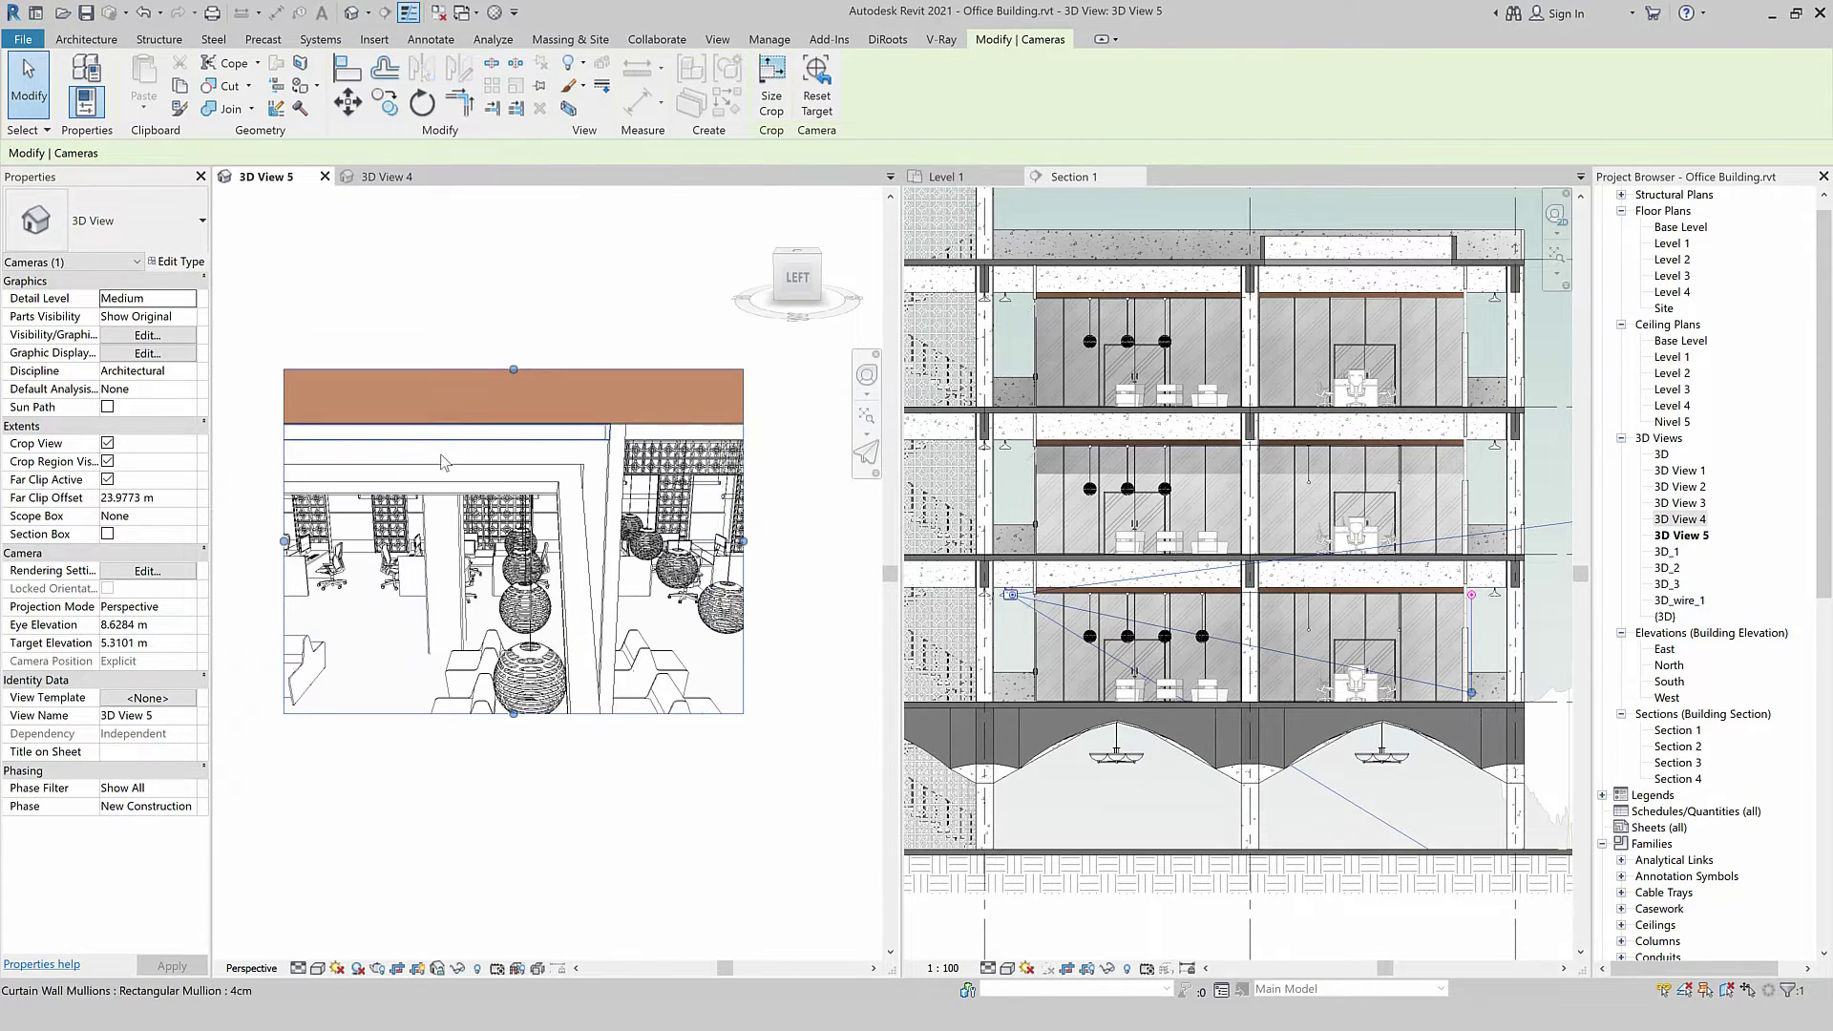
pyautogui.click(1008, 595)
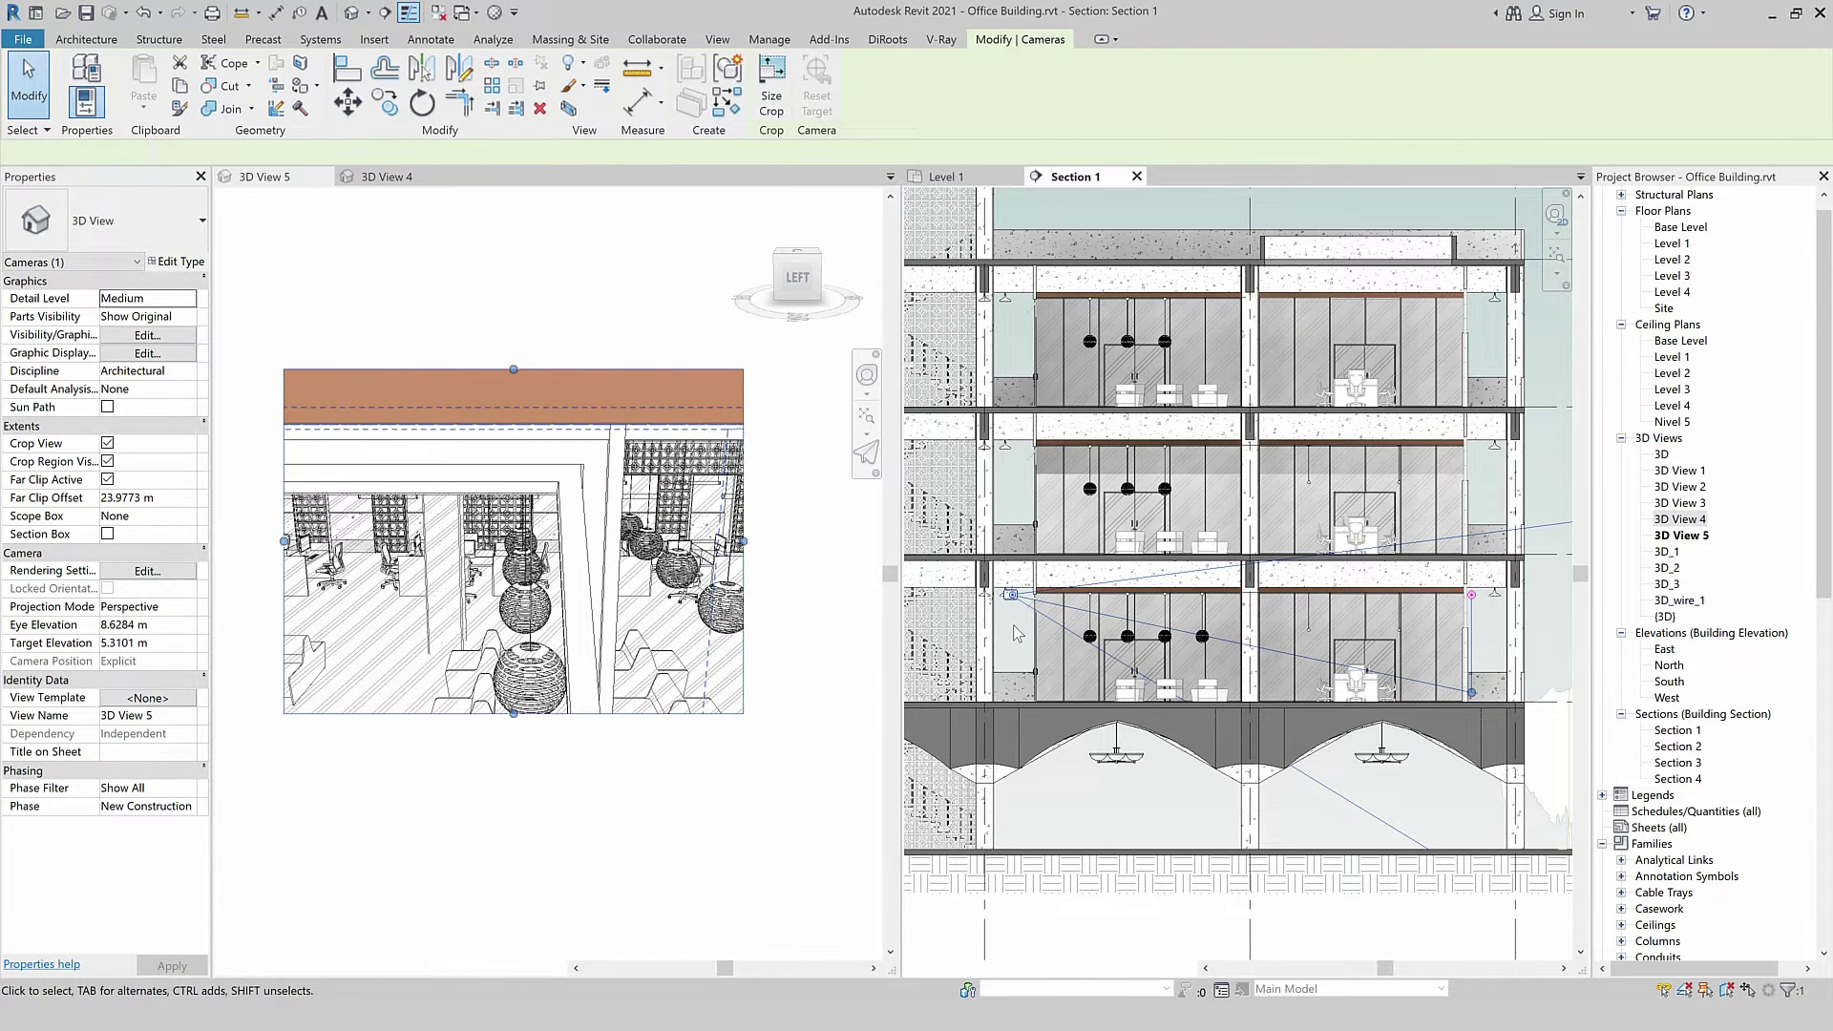
# Set the 3D View 5 camera eye to 7.2849 m and target to 6.7133 m.
pyautogui.moveTo(1011, 596); pyautogui.dragTo(1011, 635)
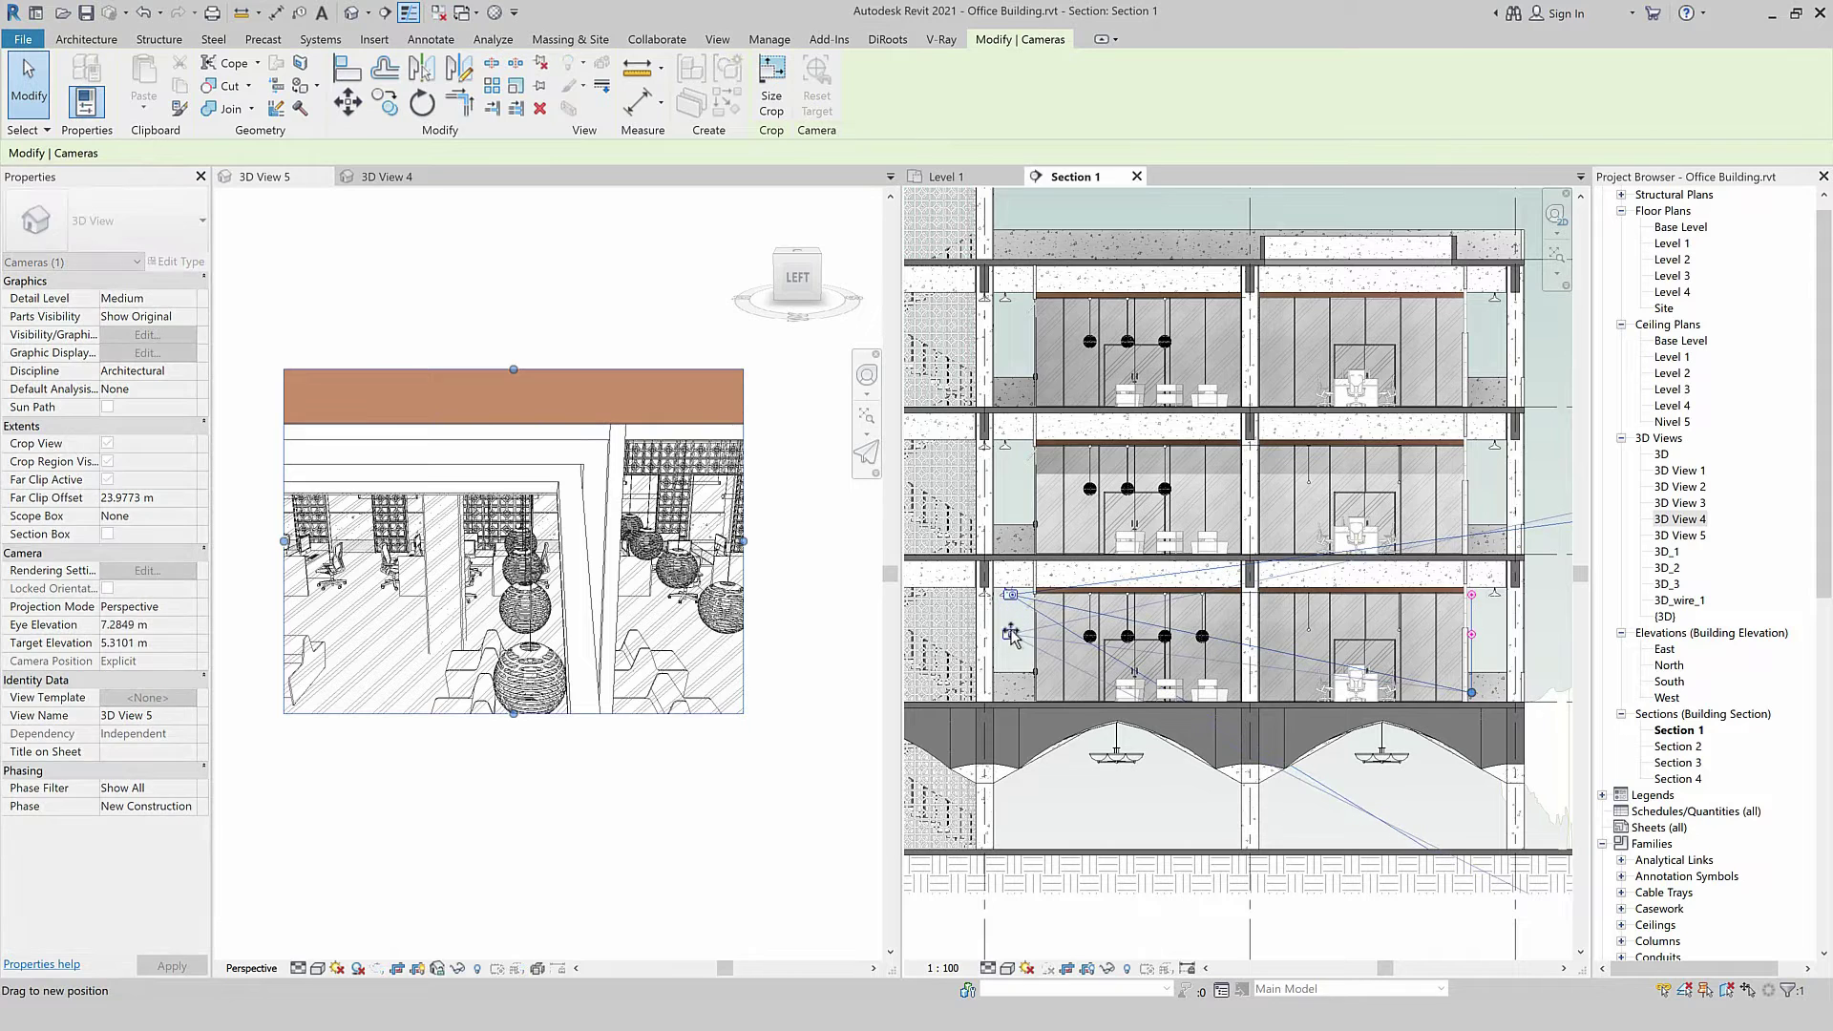
pyautogui.scroll(-2, 1014, 637)
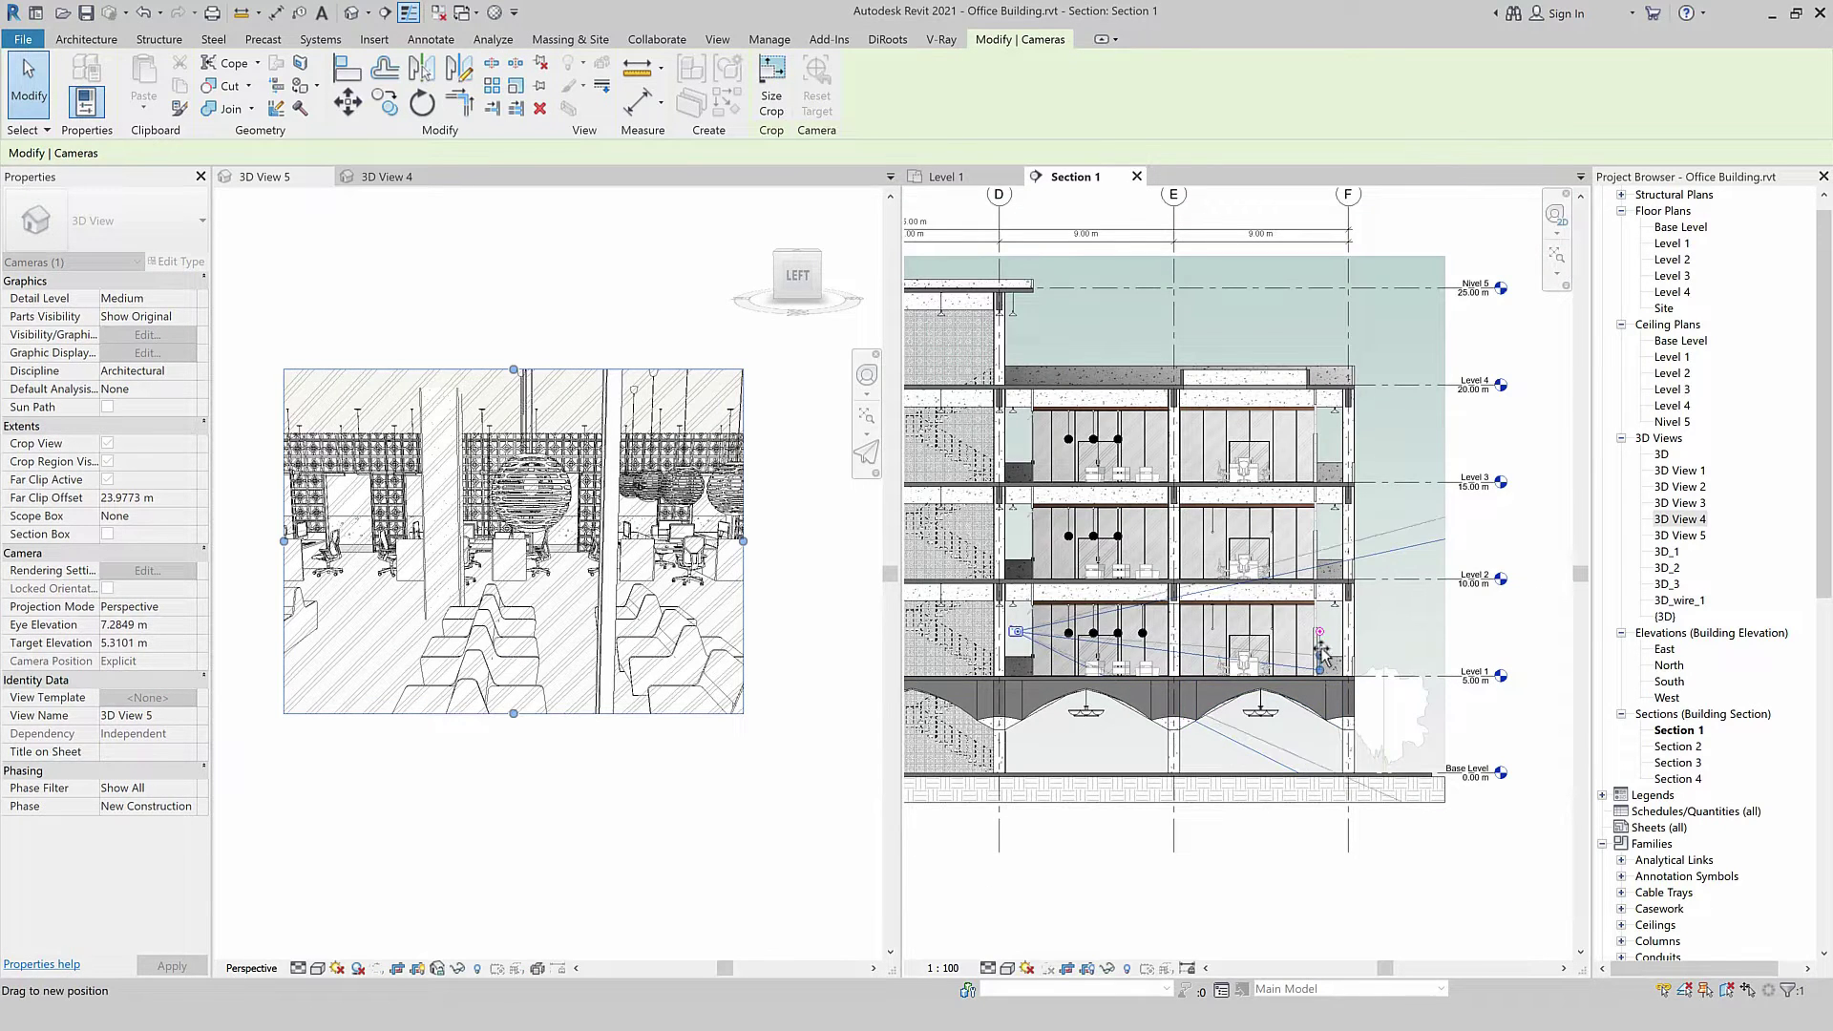
pyautogui.moveTo(1329, 646); pyautogui.dragTo(1322, 642)
pyautogui.scroll(2, 1318, 638)
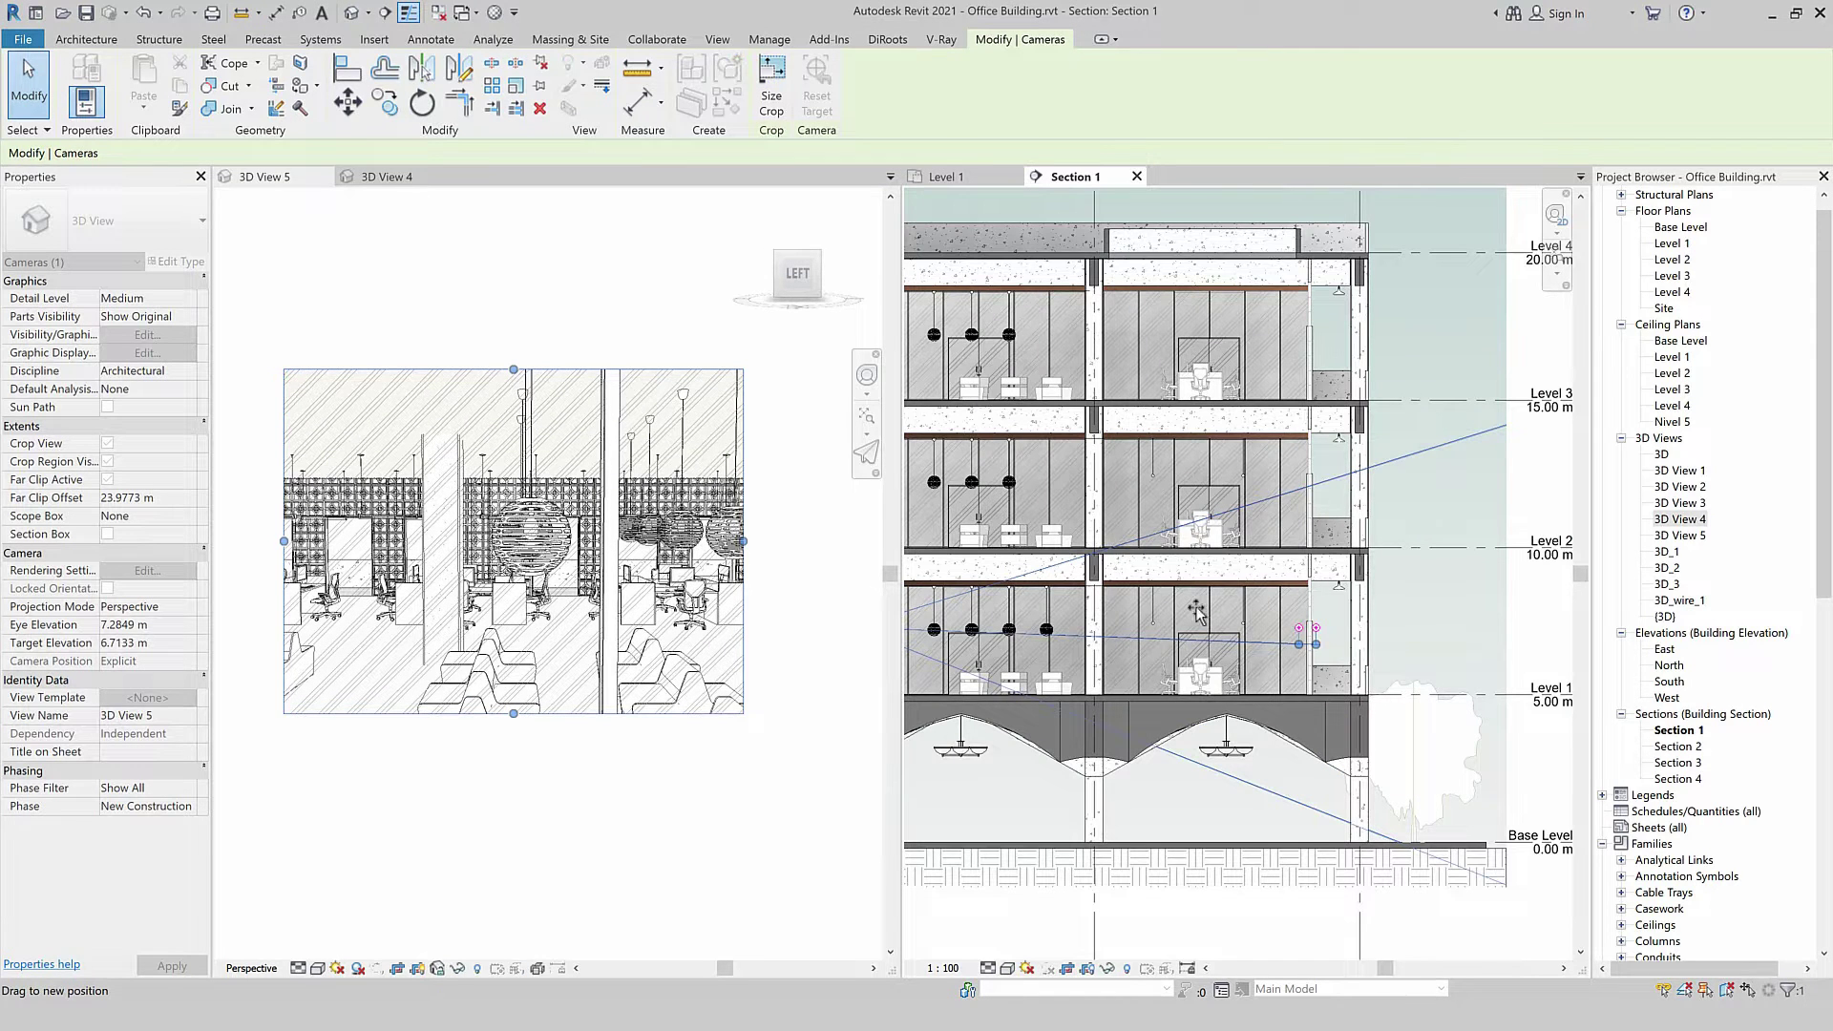
pyautogui.scroll(-1, 1188, 611)
pyautogui.scroll(-2, 1188, 619)
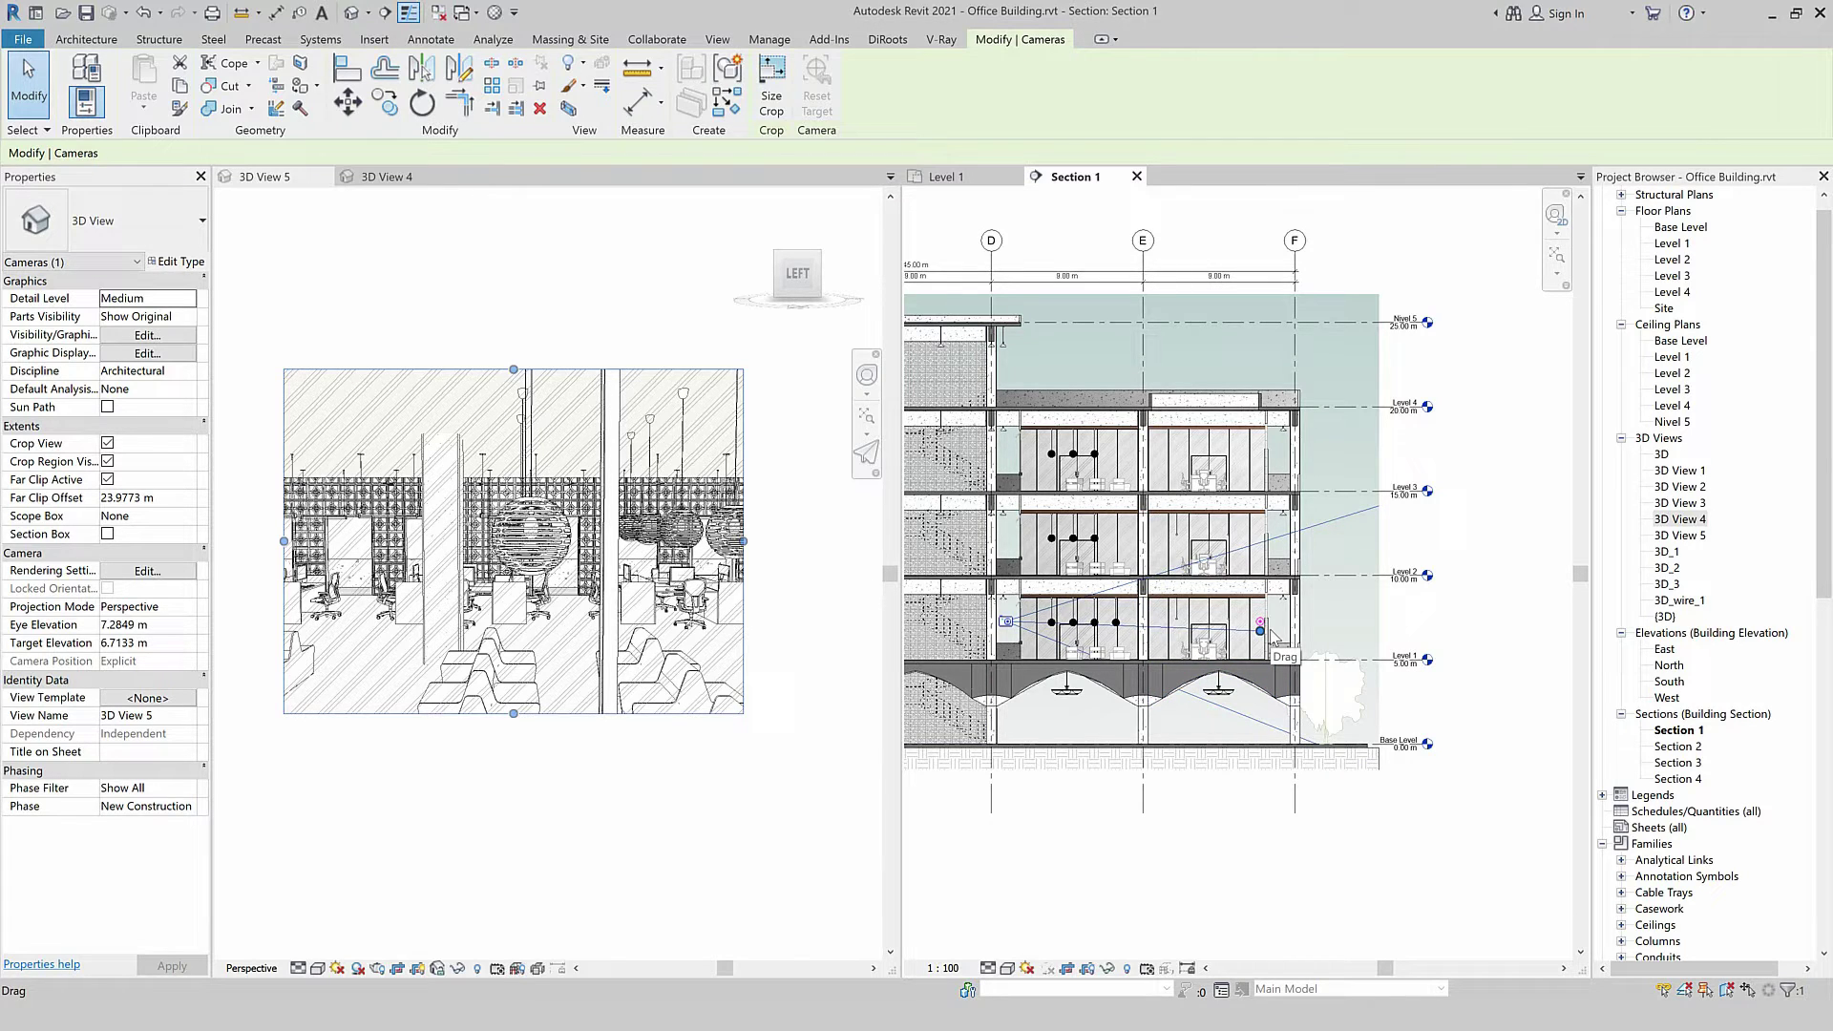
pyautogui.click(966, 181)
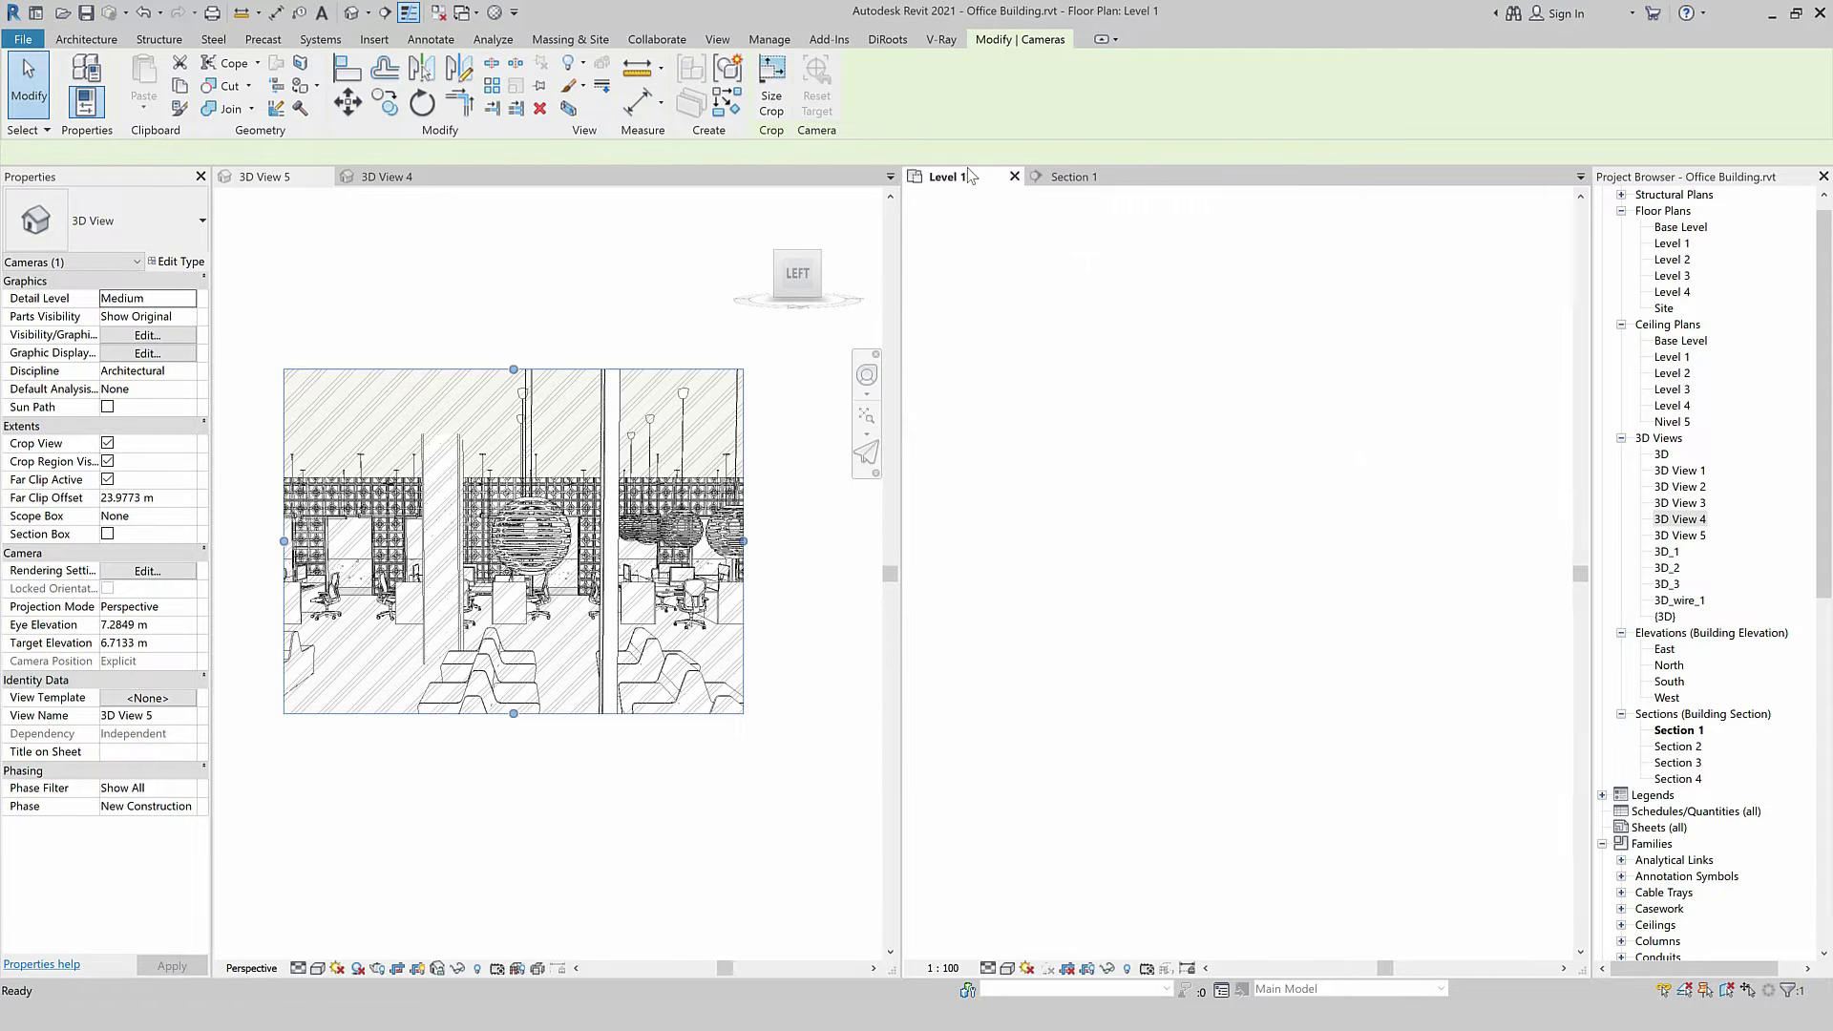
pyautogui.scroll(3, 1246, 545)
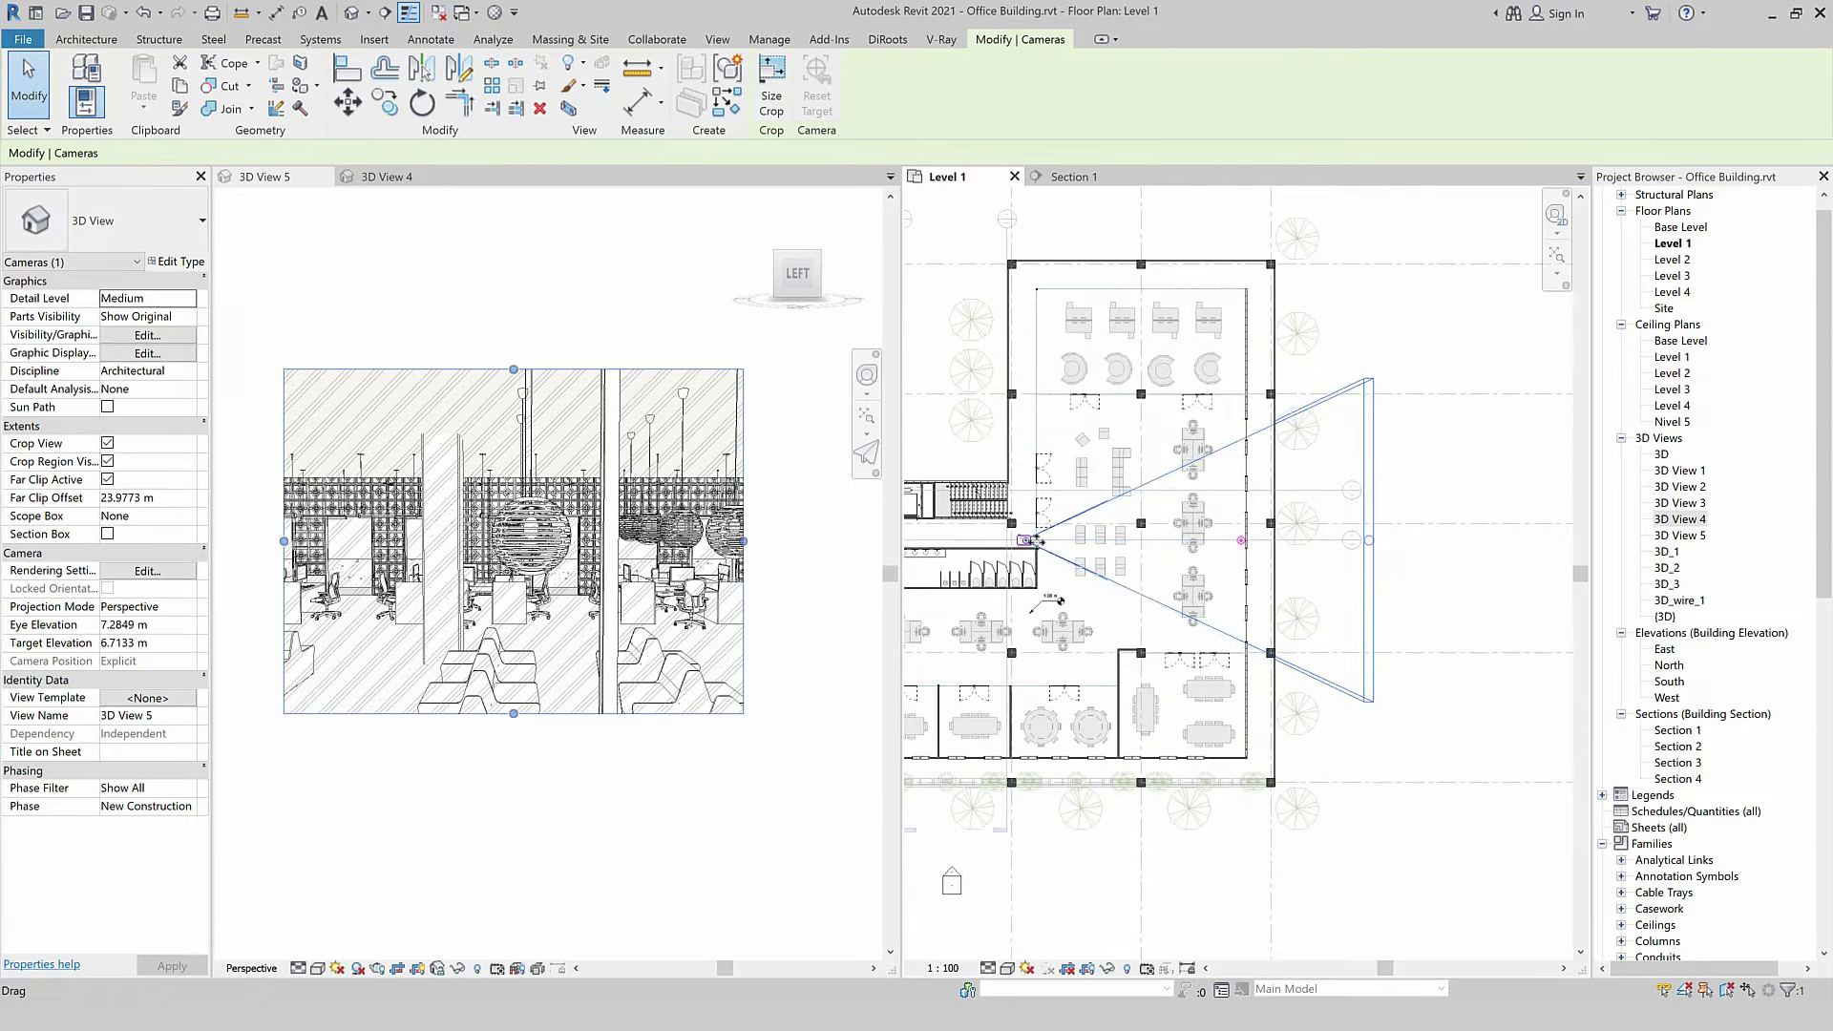
# Move the camera near the office's top edge and aim it straight down the office.
pyautogui.scroll(1, 1245, 550)
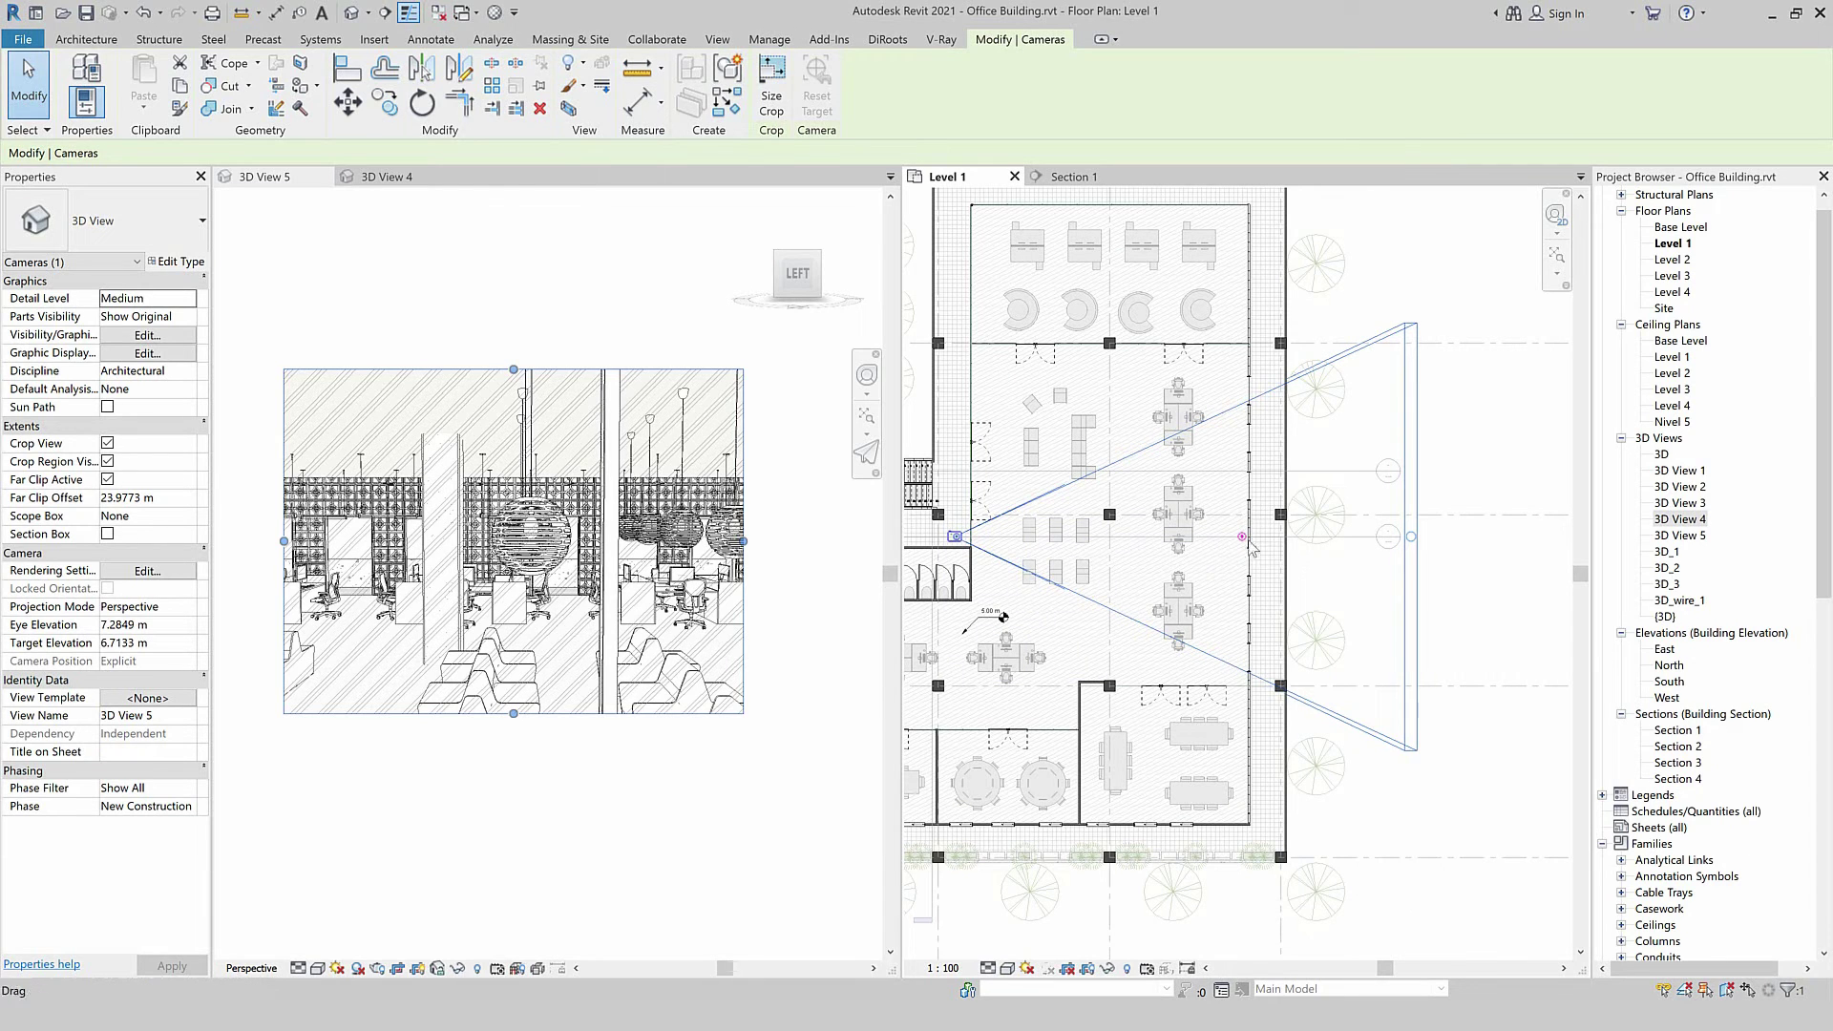
pyautogui.moveTo(1243, 540); pyautogui.dragTo(1198, 573)
pyautogui.moveTo(954, 536); pyautogui.dragTo(986, 540)
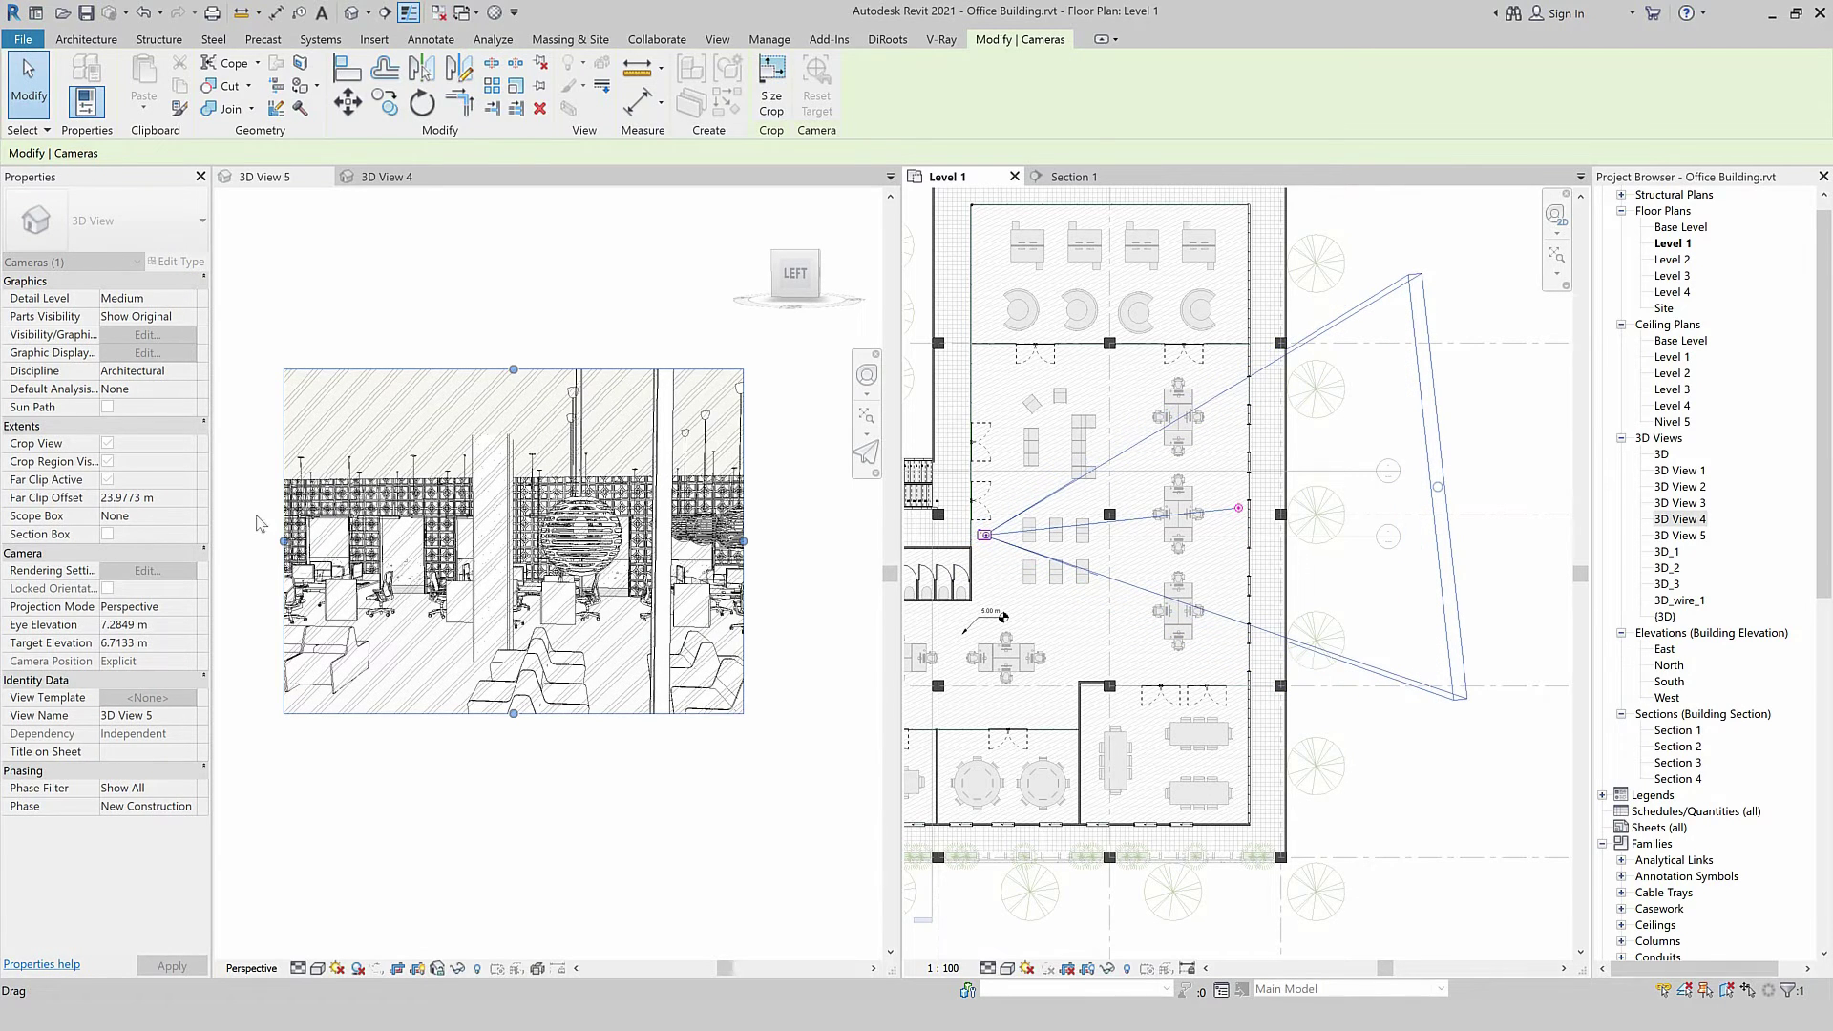
pyautogui.moveTo(1239, 508)
pyautogui.mouseDown()
pyautogui.moveTo(1236, 489)
pyautogui.moveTo(1132, 667)
pyautogui.mouseUp()
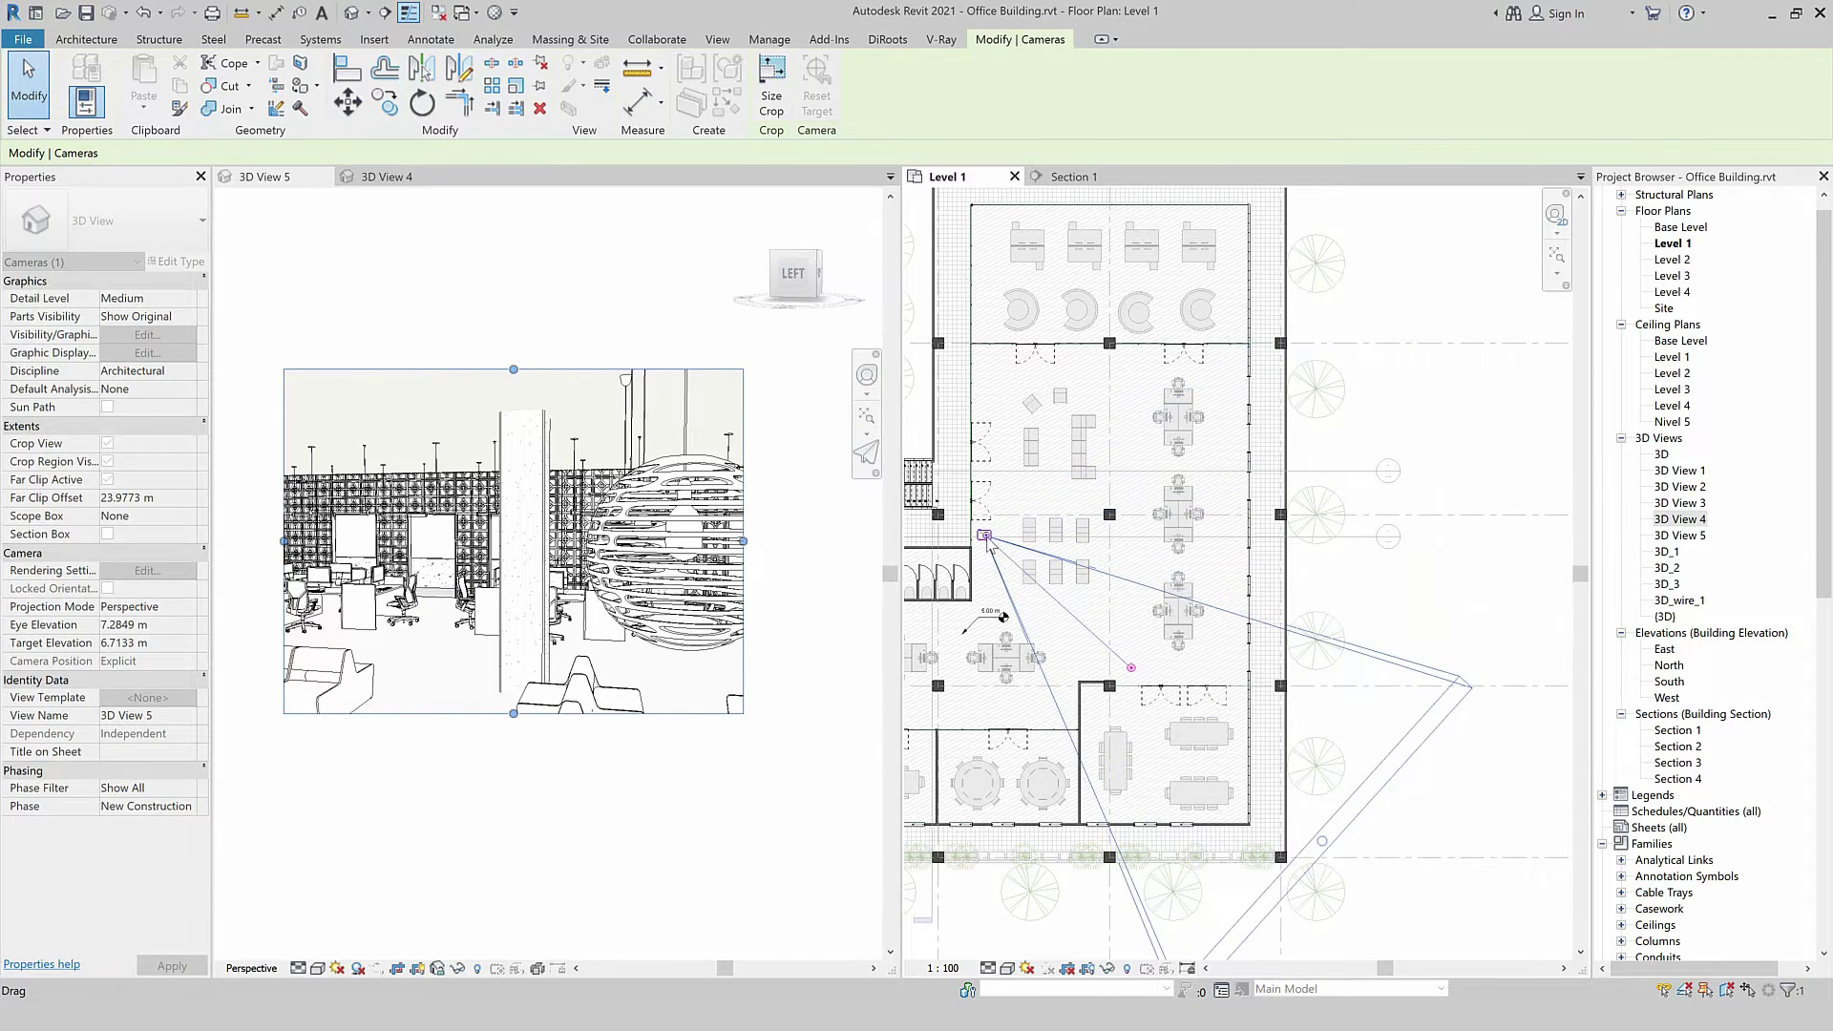
pyautogui.moveTo(986, 536); pyautogui.dragTo(1111, 363)
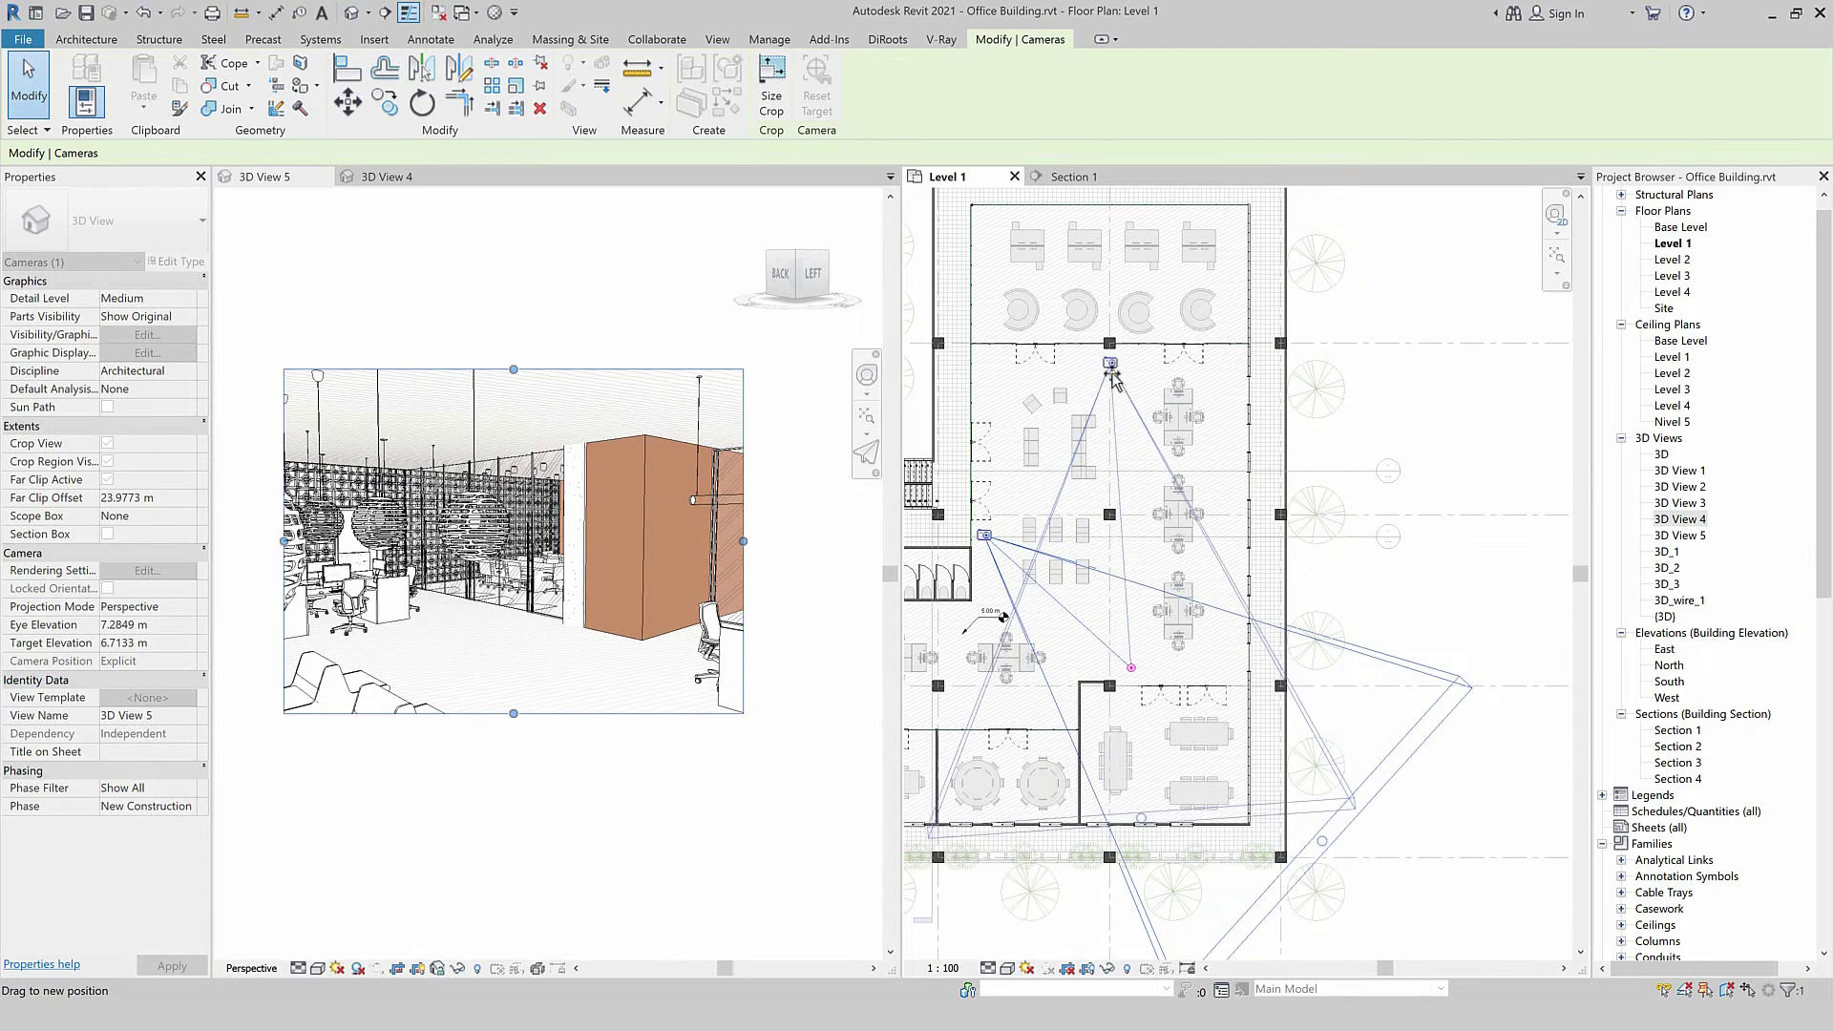
pyautogui.moveTo(1134, 670); pyautogui.dragTo(1114, 666)
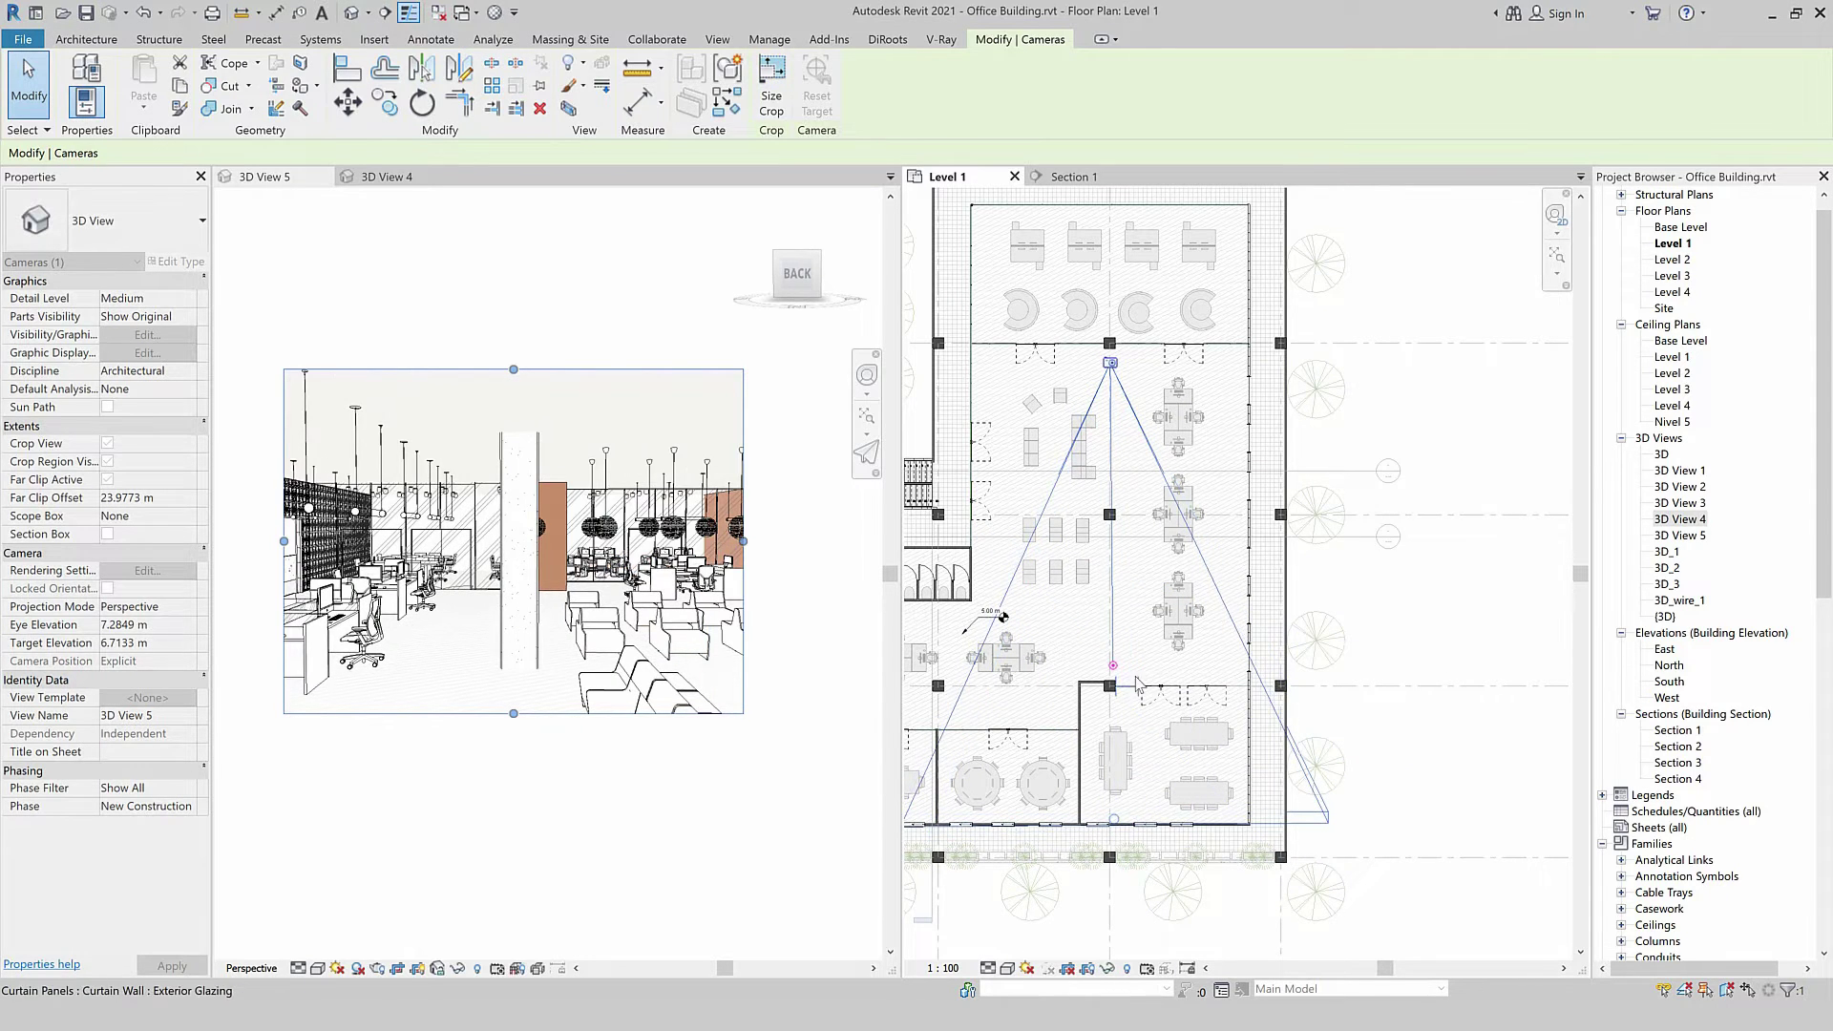
# Pull the camera's far clip in to about 19.80 m and fine-tune its aim.
pyautogui.scroll(-1, 1116, 736)
pyautogui.moveTo(1110, 811); pyautogui.dragTo(1113, 674)
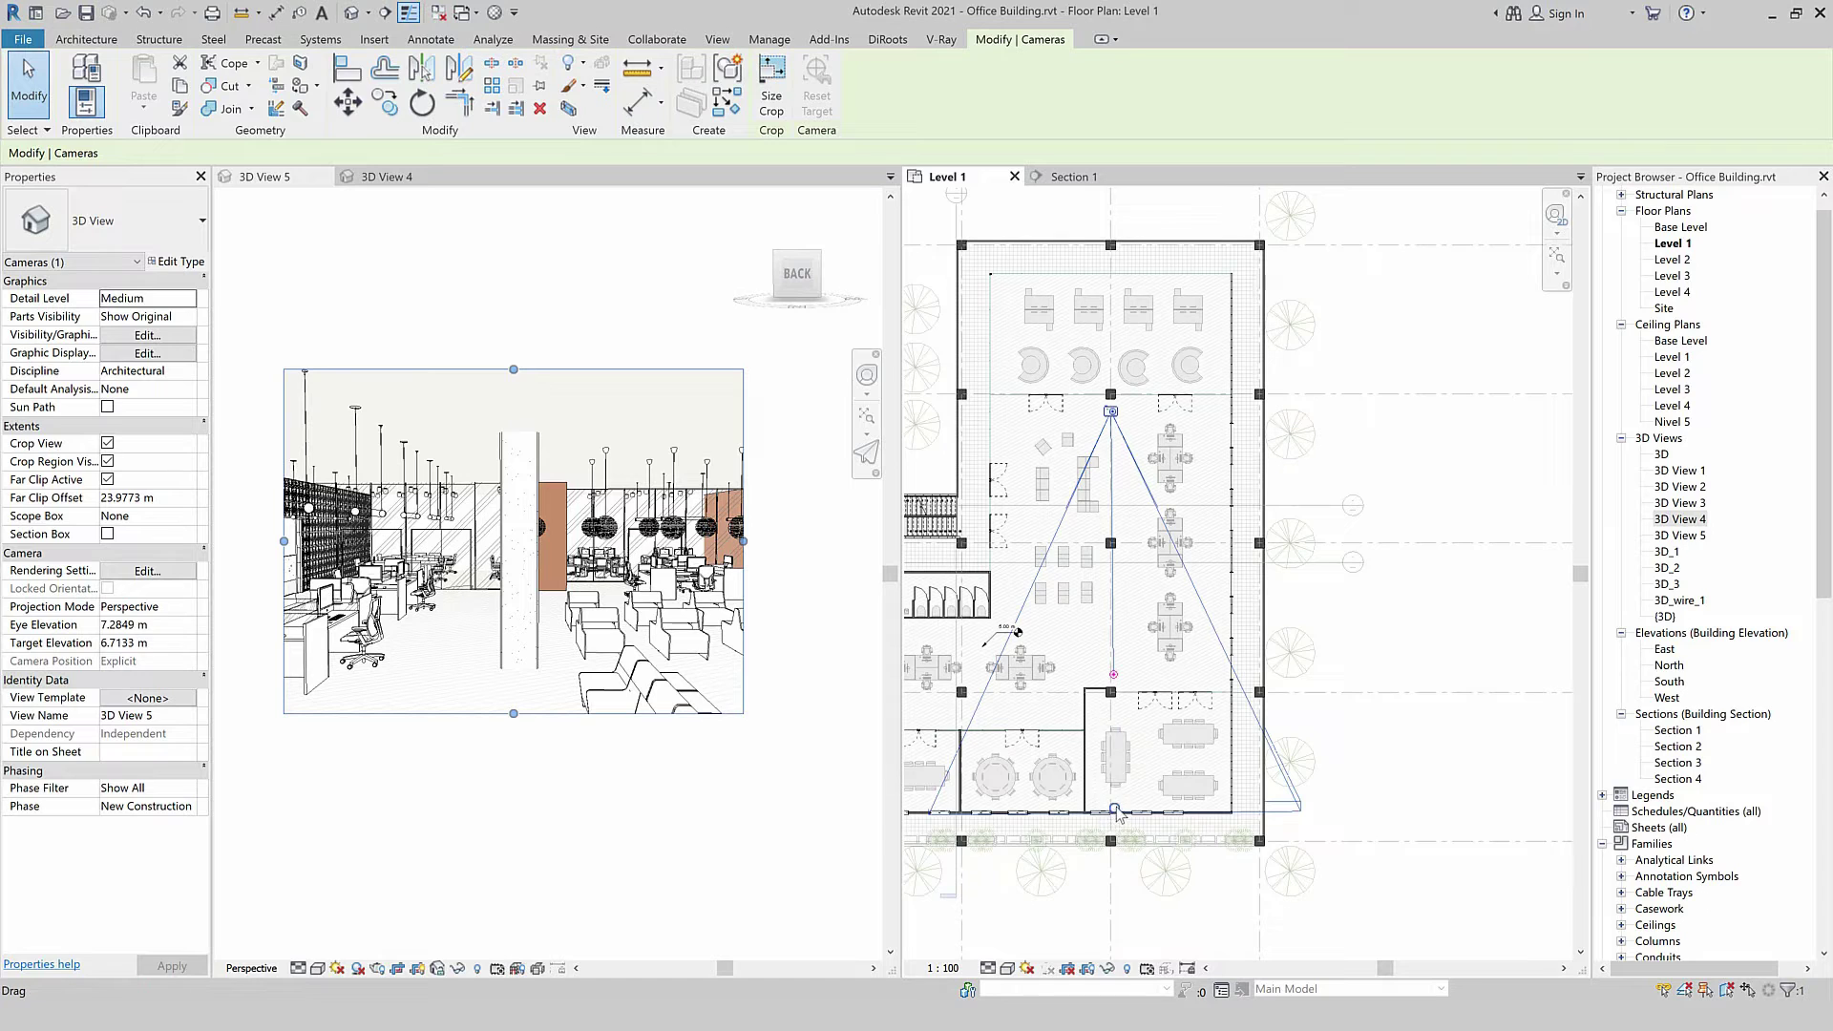
pyautogui.moveTo(1114, 676); pyautogui.dragTo(1110, 674)
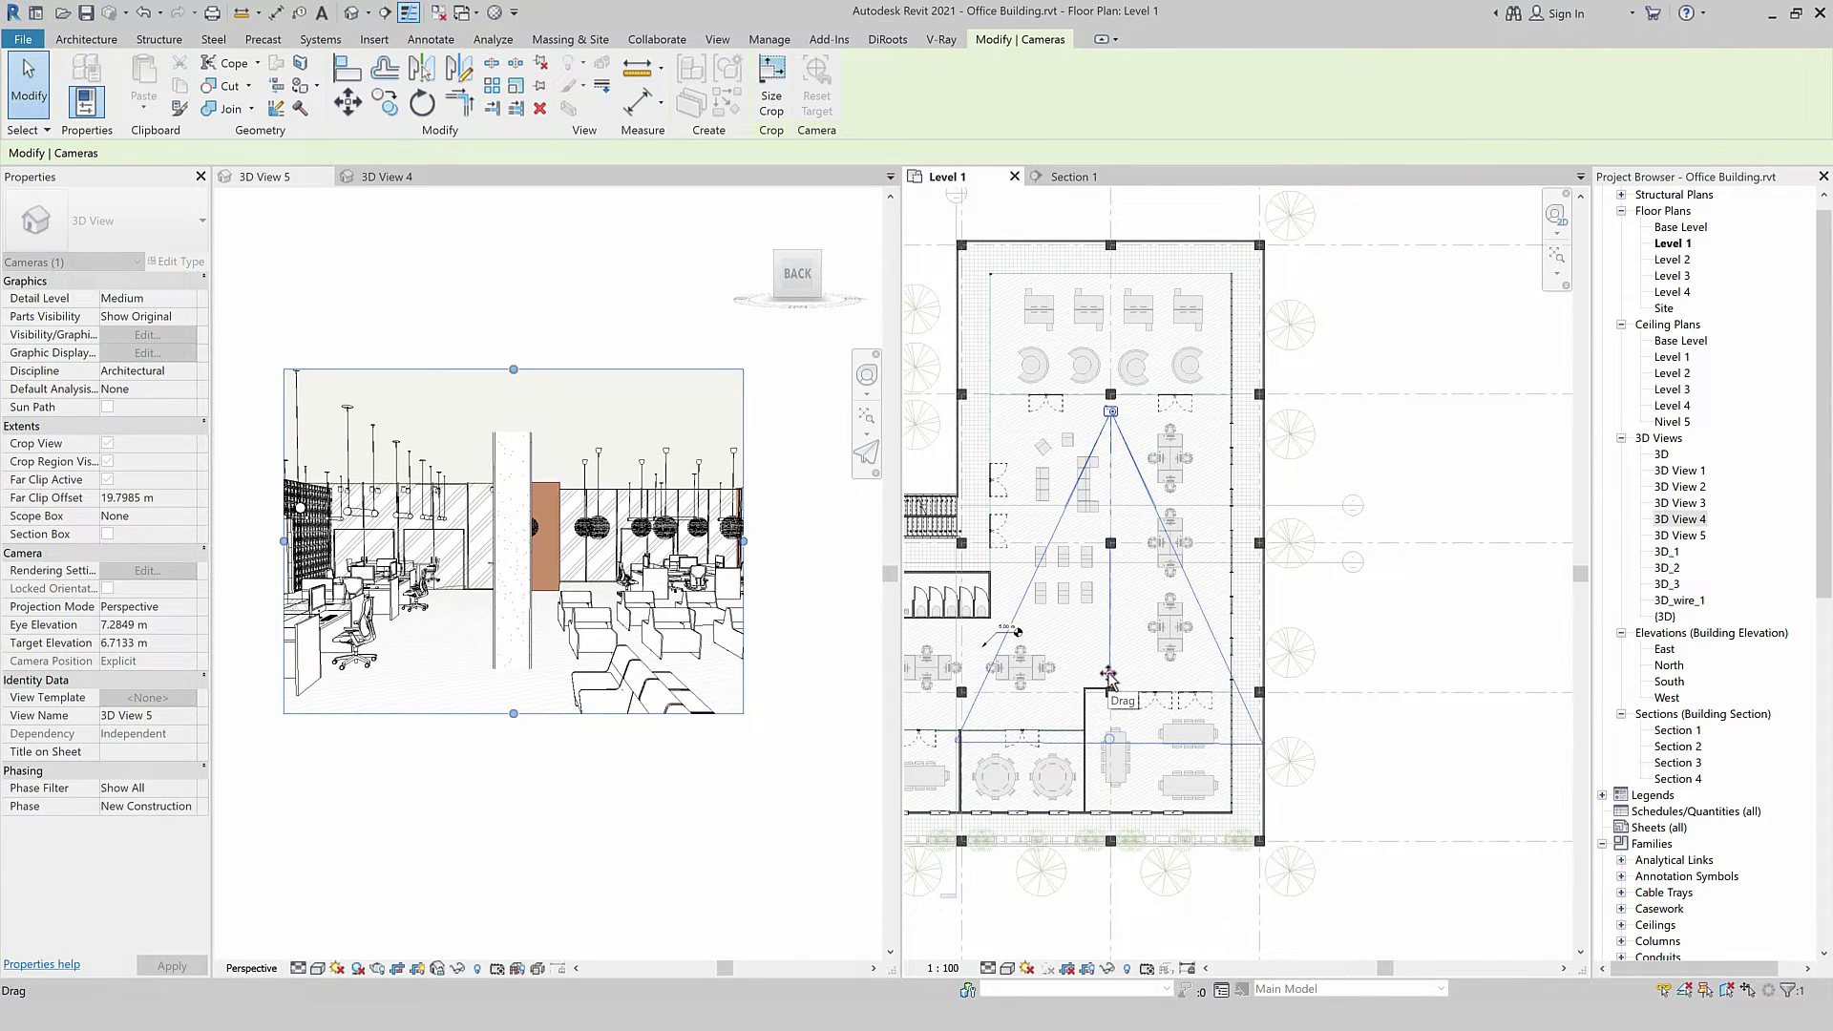
pyautogui.click(1071, 177)
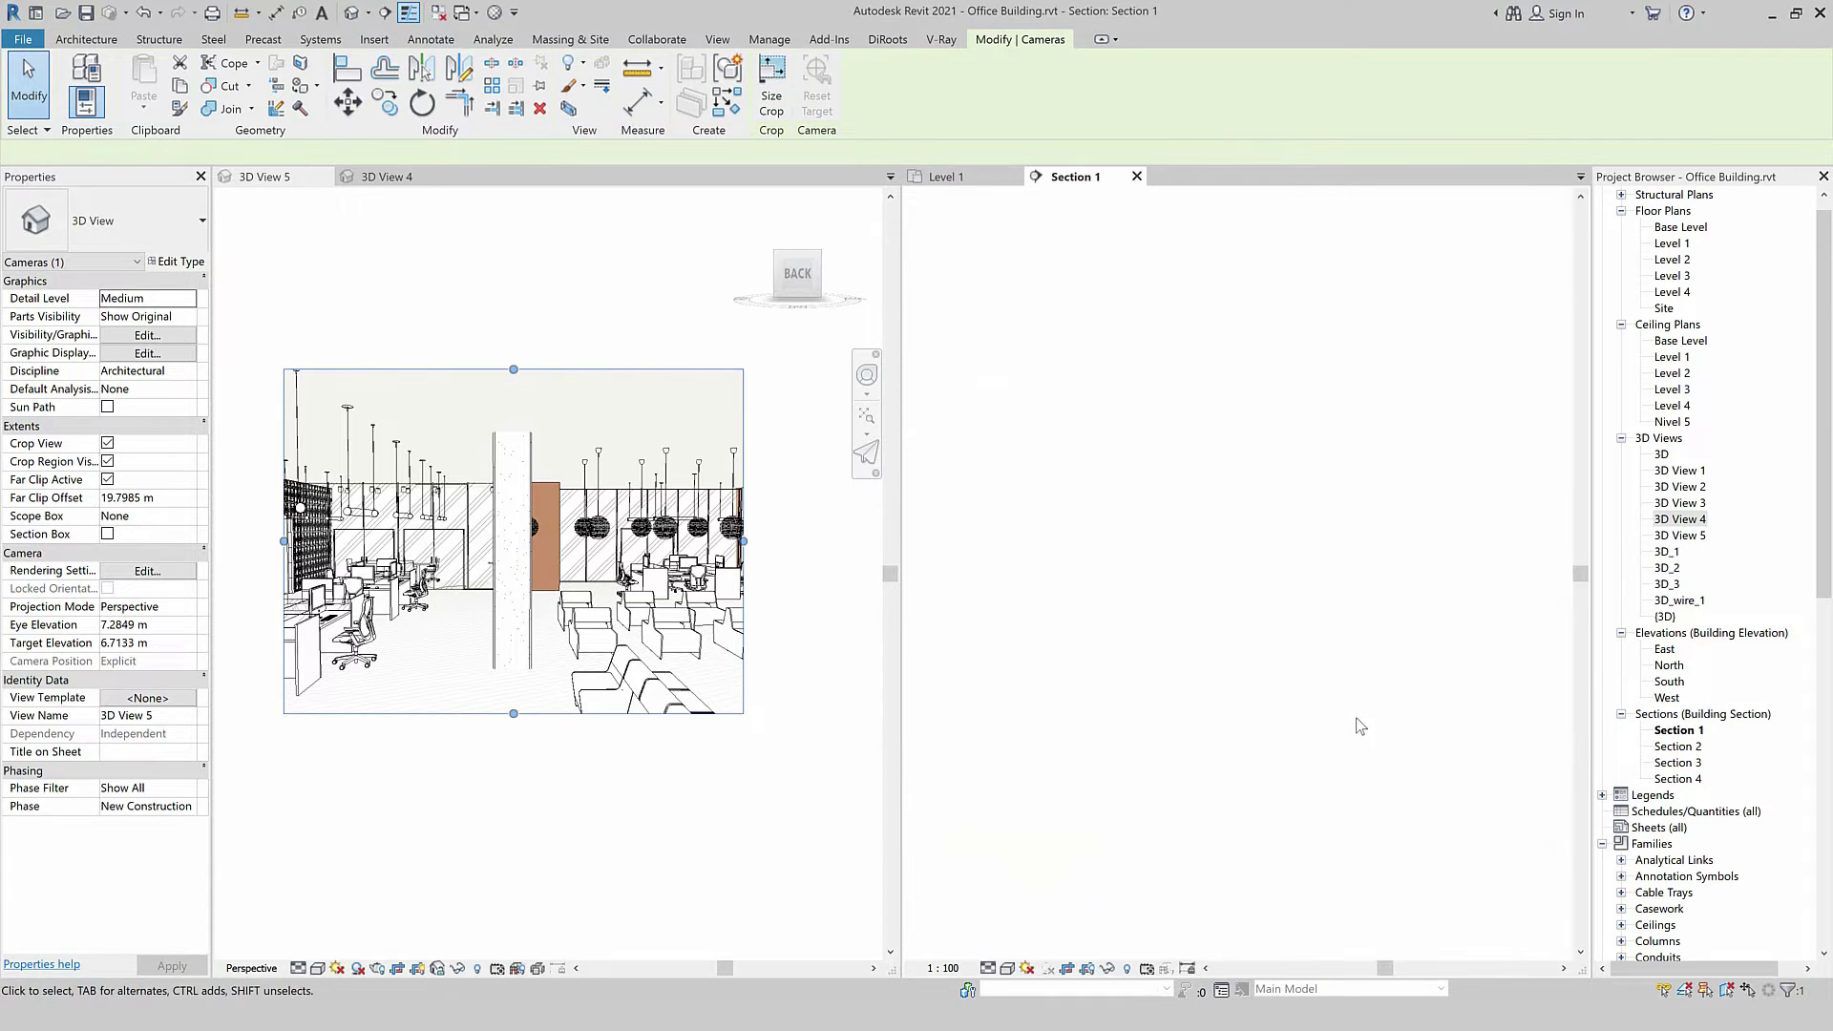
# Level the 3D View 5 camera at 6.75 m eye and target, then open {3D}.
pyautogui.scroll(2, 1062, 635)
pyautogui.scroll(2, 1098, 602)
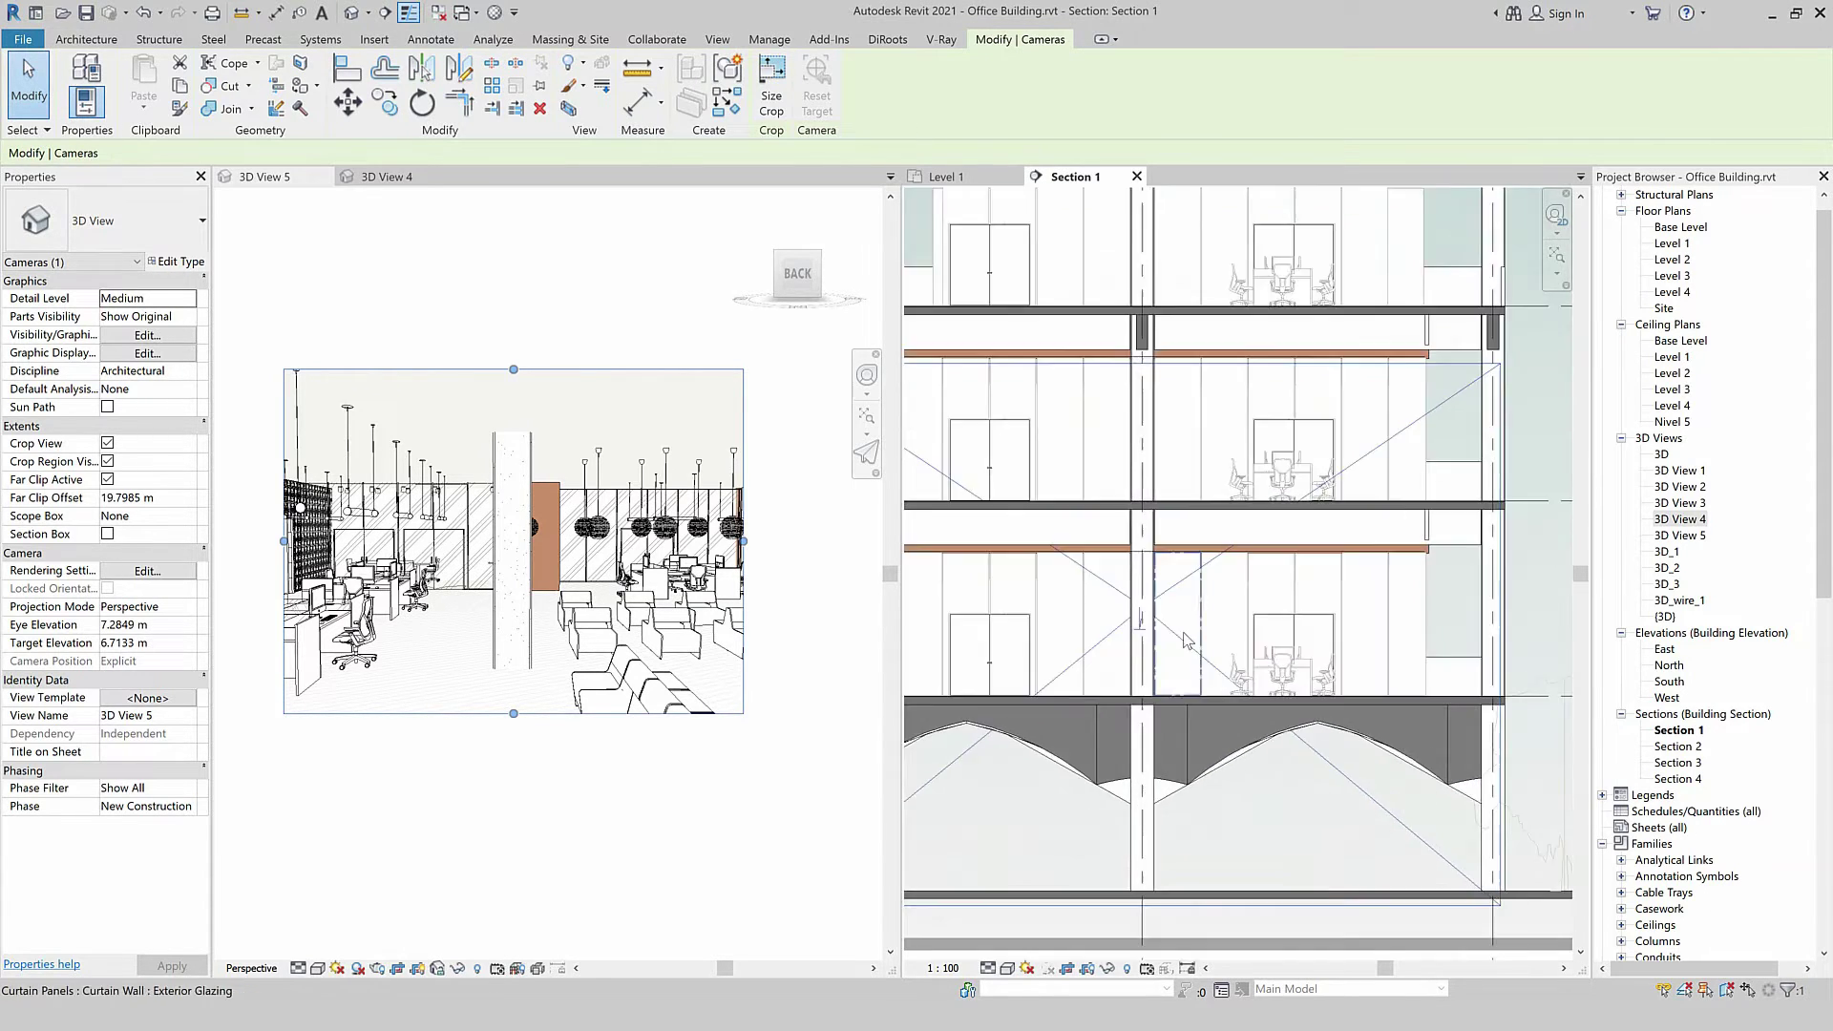
pyautogui.scroll(2, 1225, 505)
pyautogui.scroll(-2, 1225, 504)
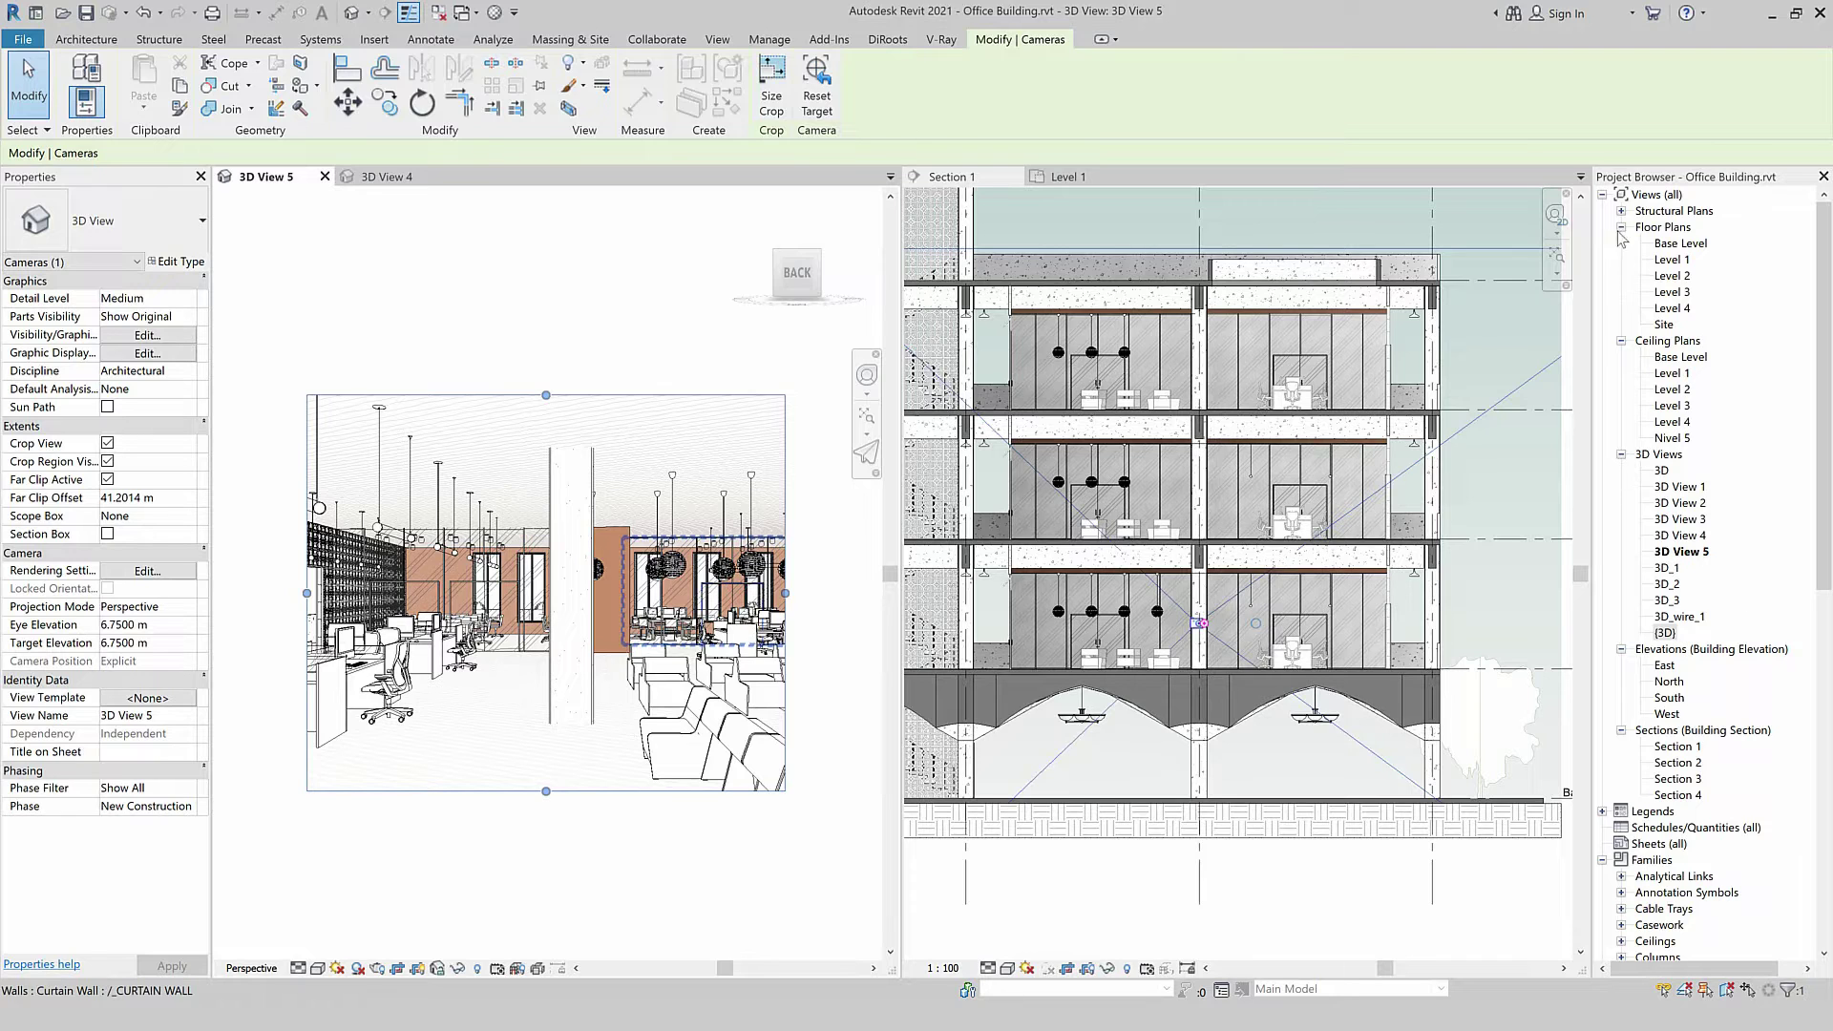
pyautogui.doubleClick(1664, 633)
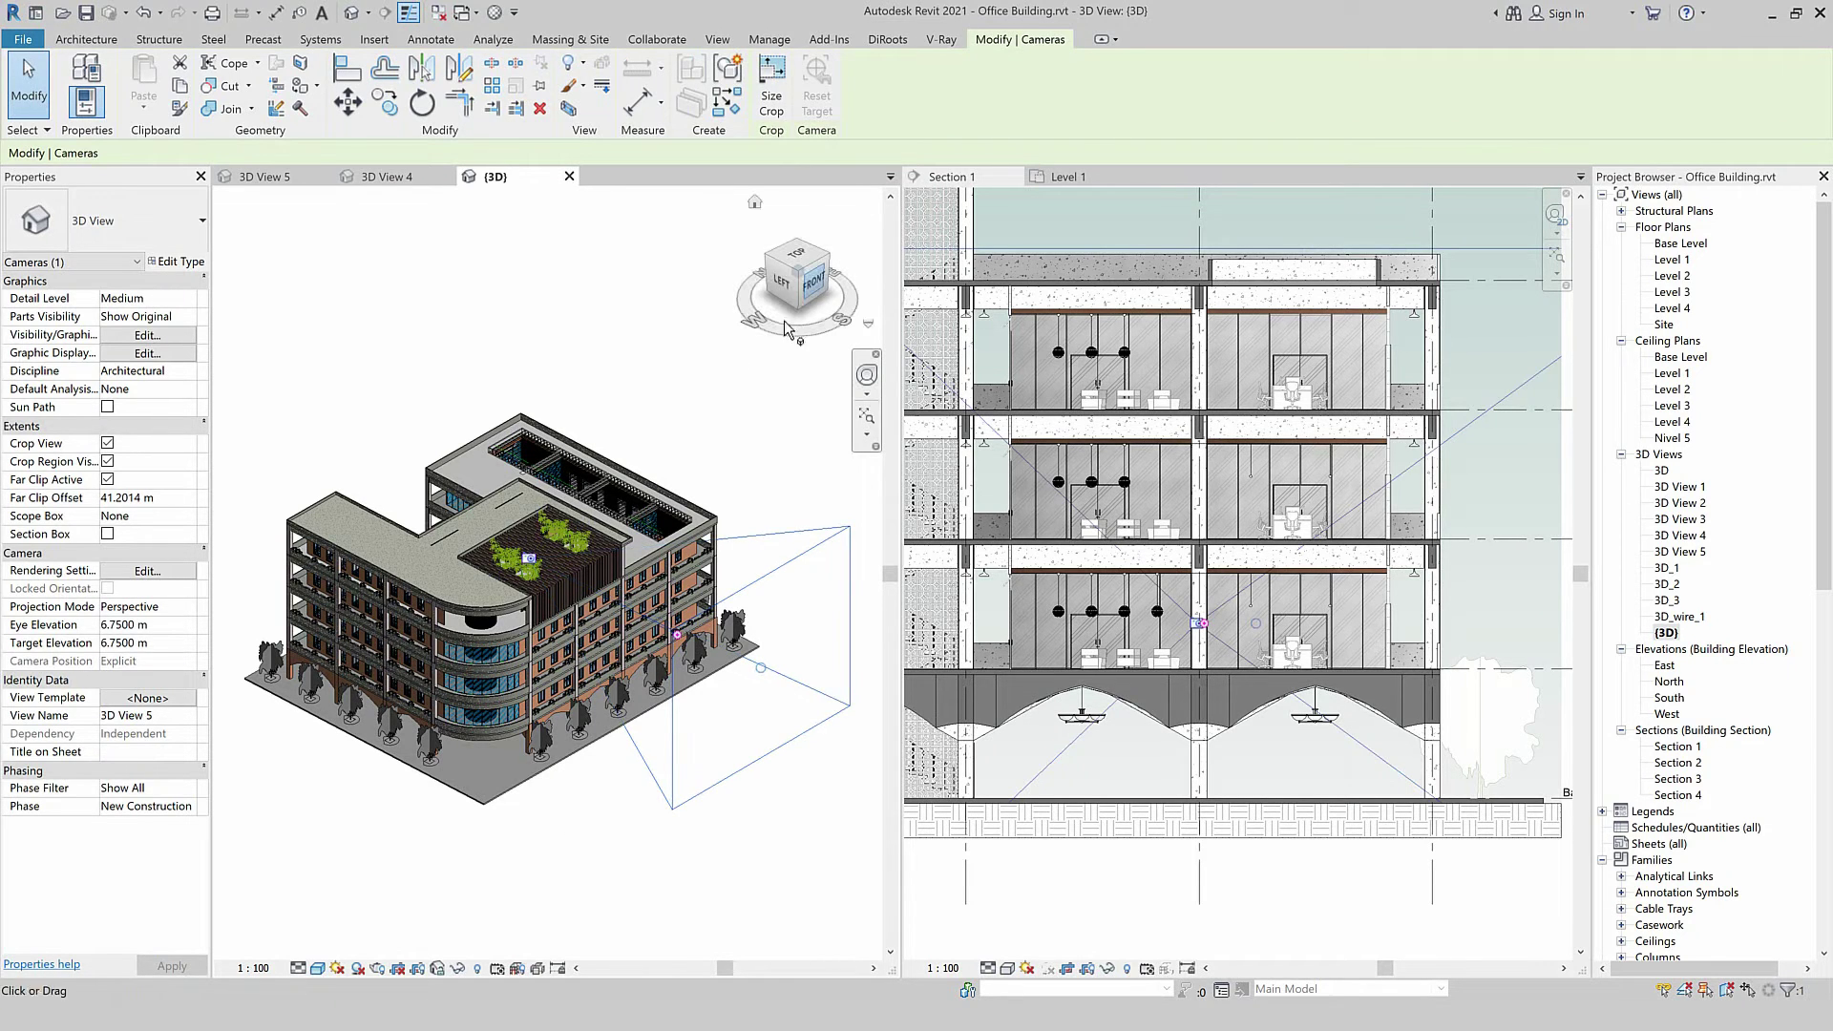
# Orient the {3D} view to Floor Plan: Level 1 and orbit to an angled overview.
pyautogui.click(870, 325)
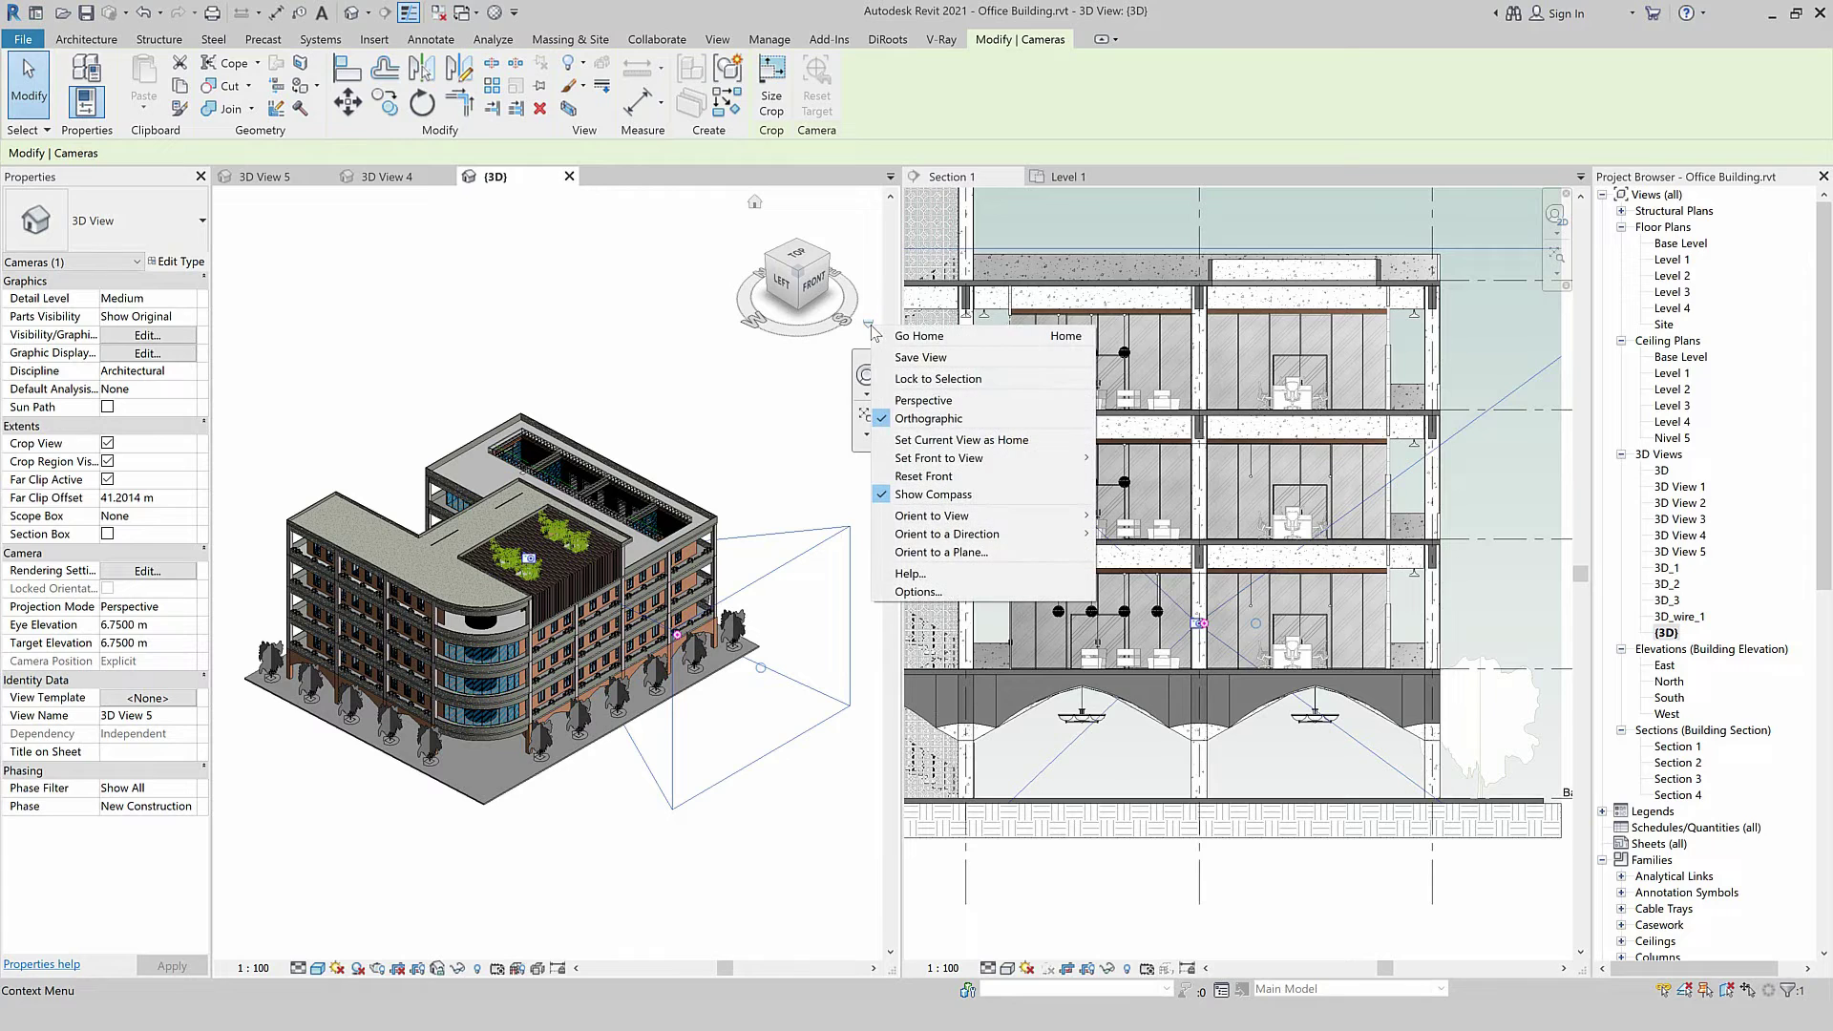
pyautogui.moveTo(932, 516)
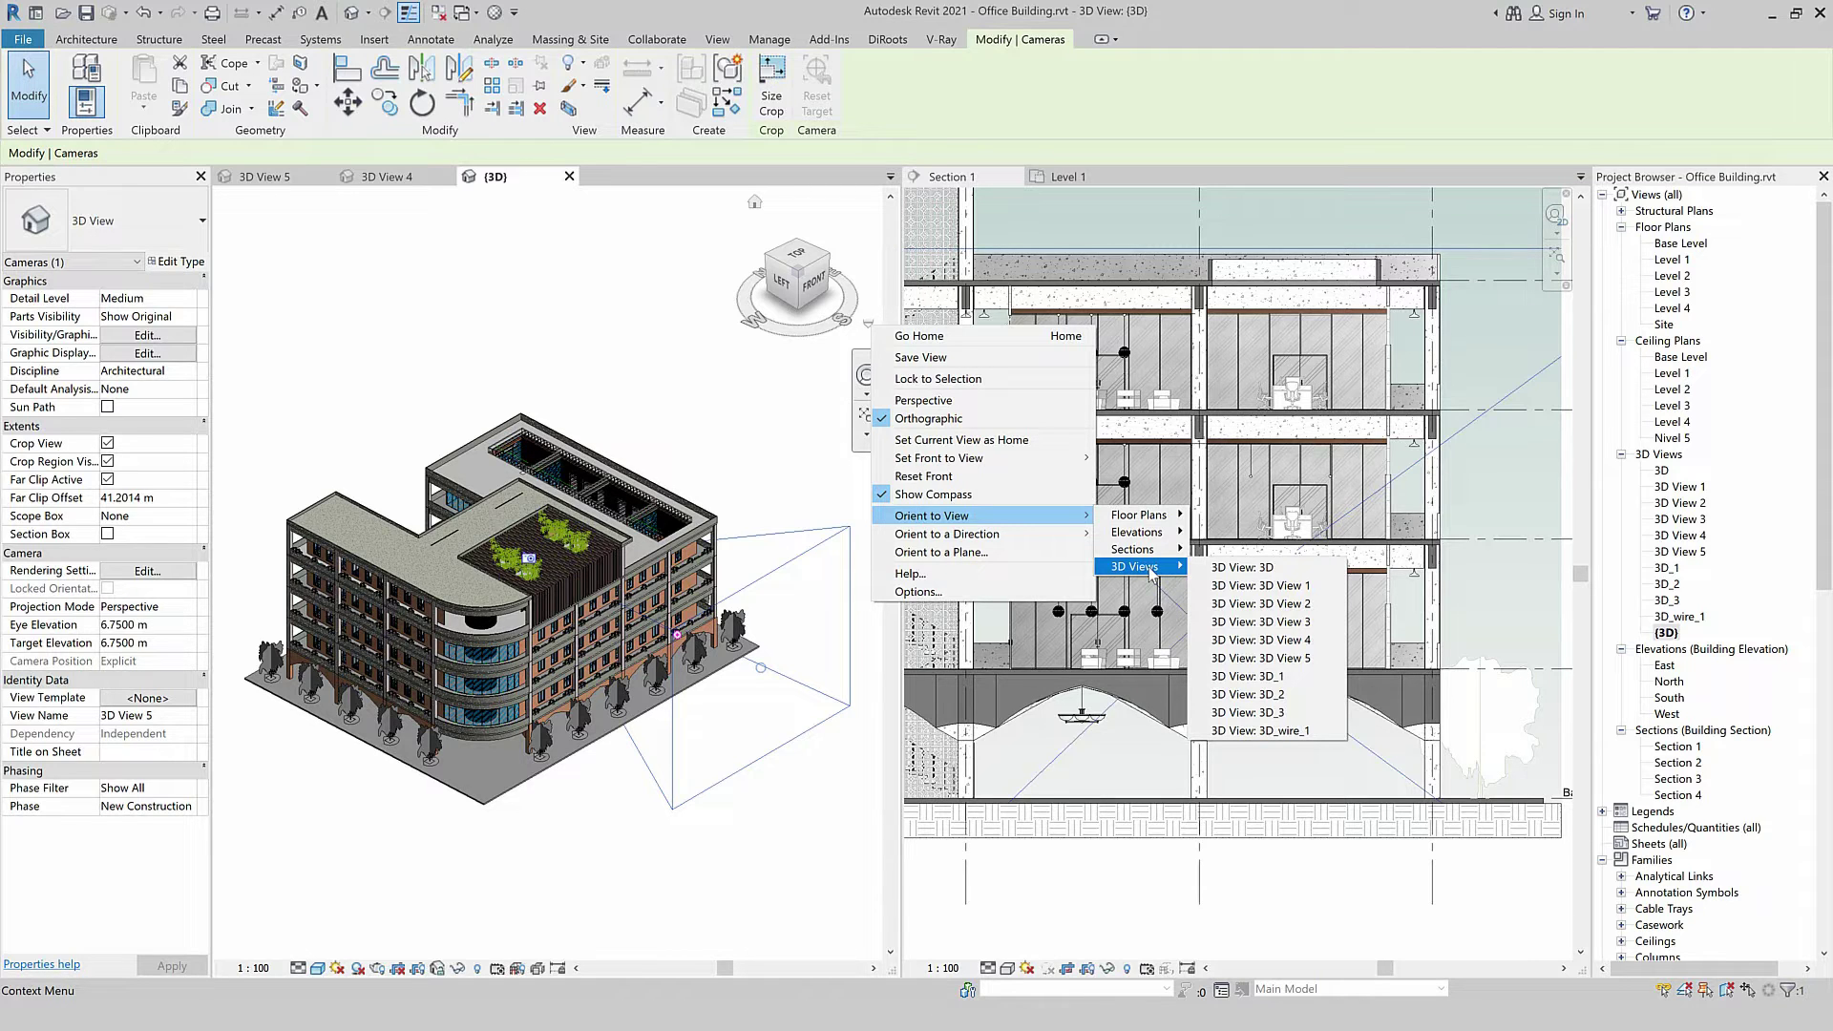
pyautogui.moveTo(1140, 514)
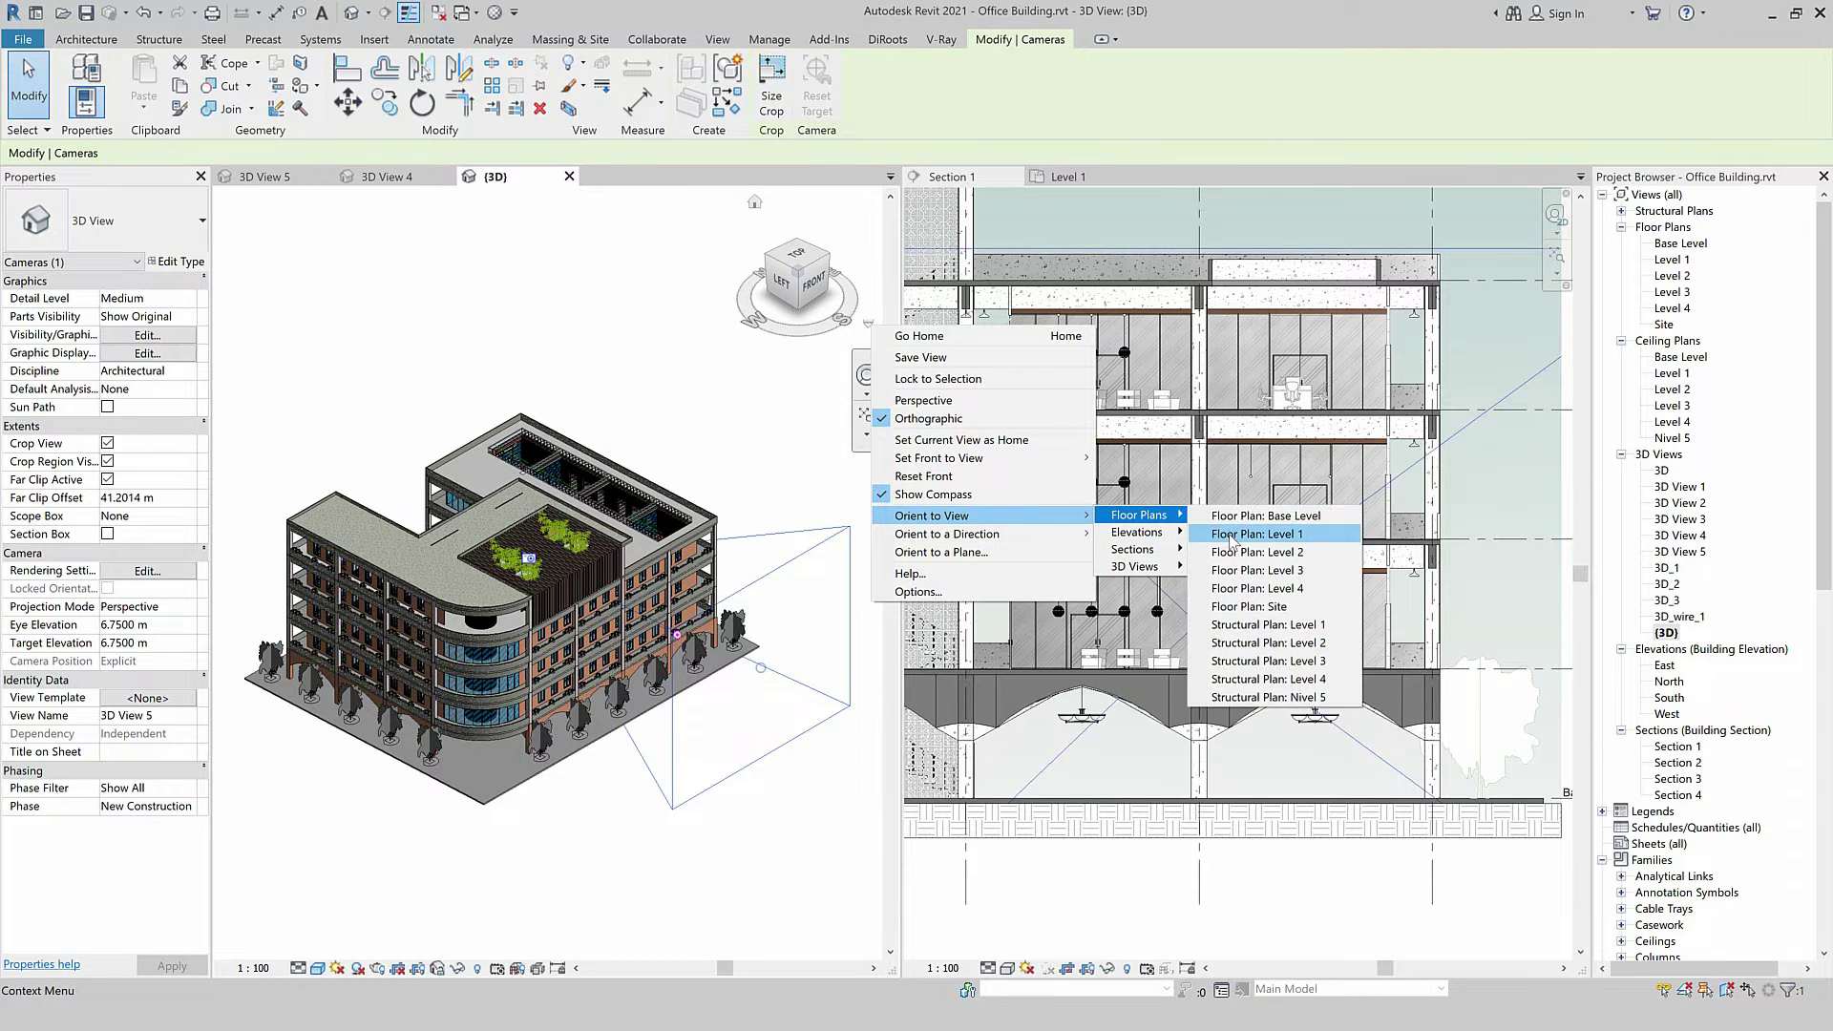
pyautogui.click(1232, 541)
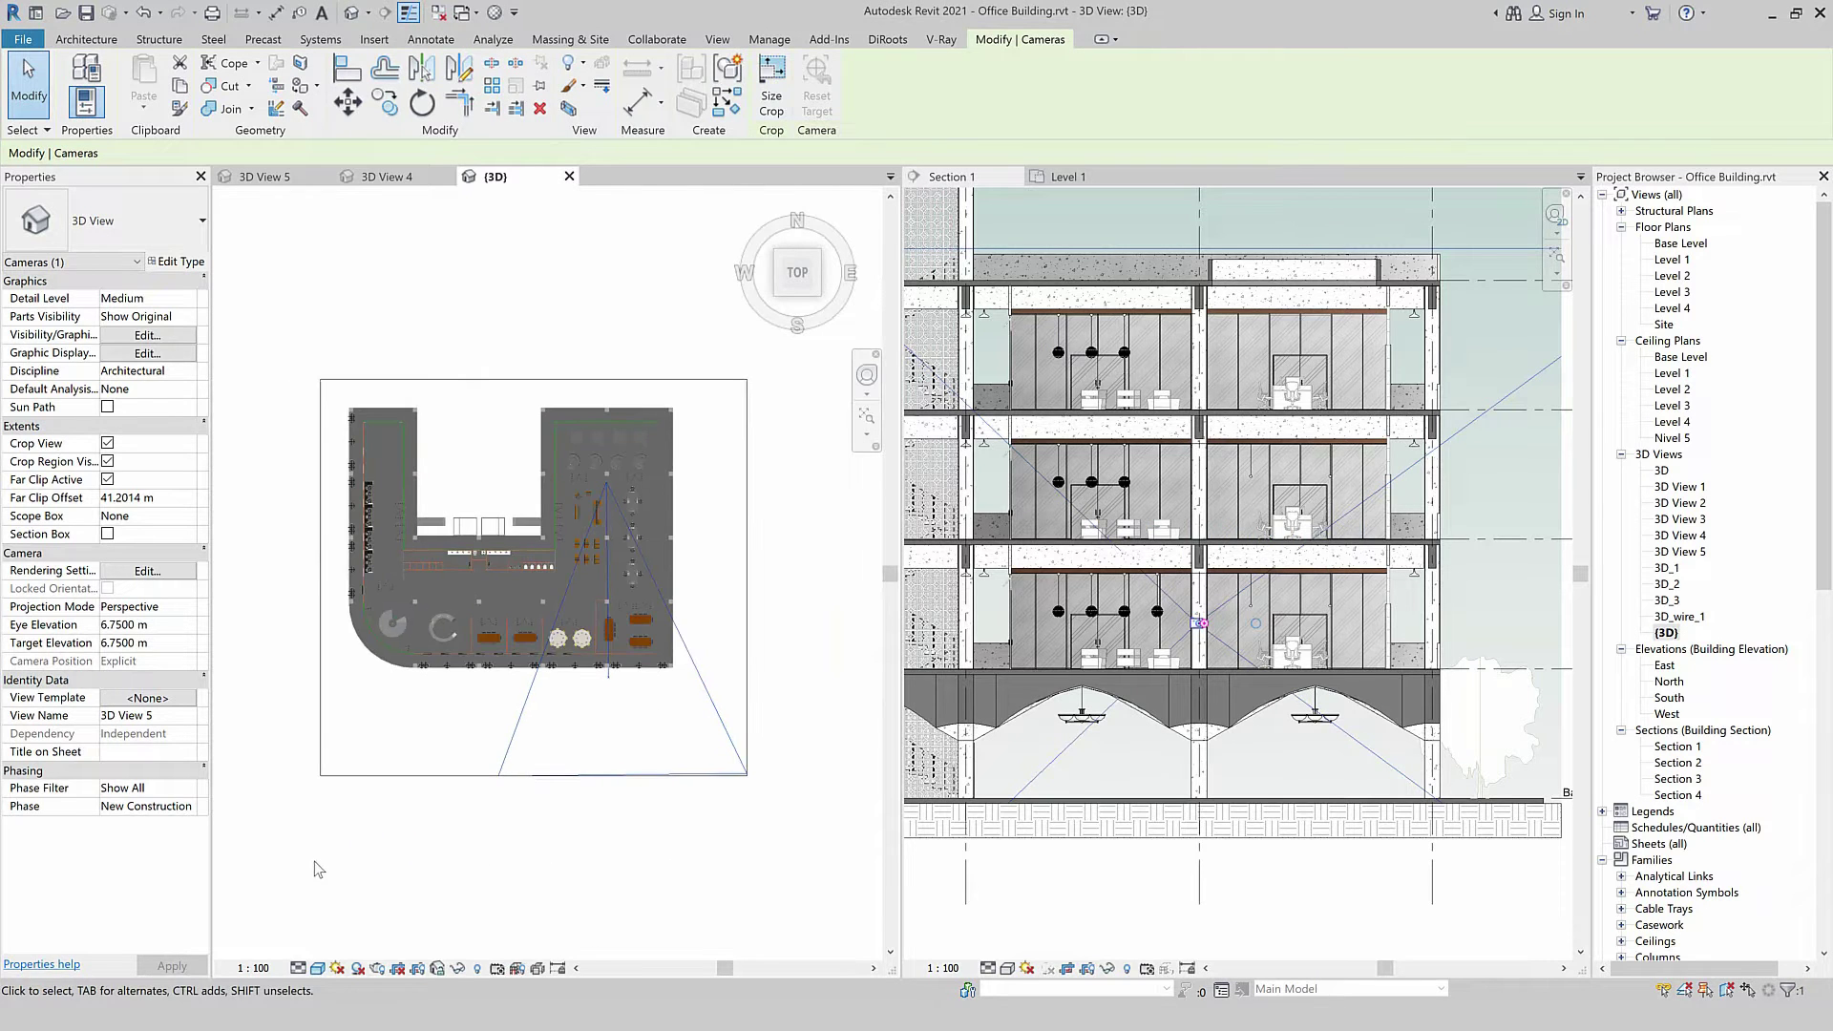
pyautogui.keyDown('shift'); pyautogui.moveTo(372, 802); pyautogui.dragTo(524, 622, button='middle'); pyautogui.keyUp('shift')
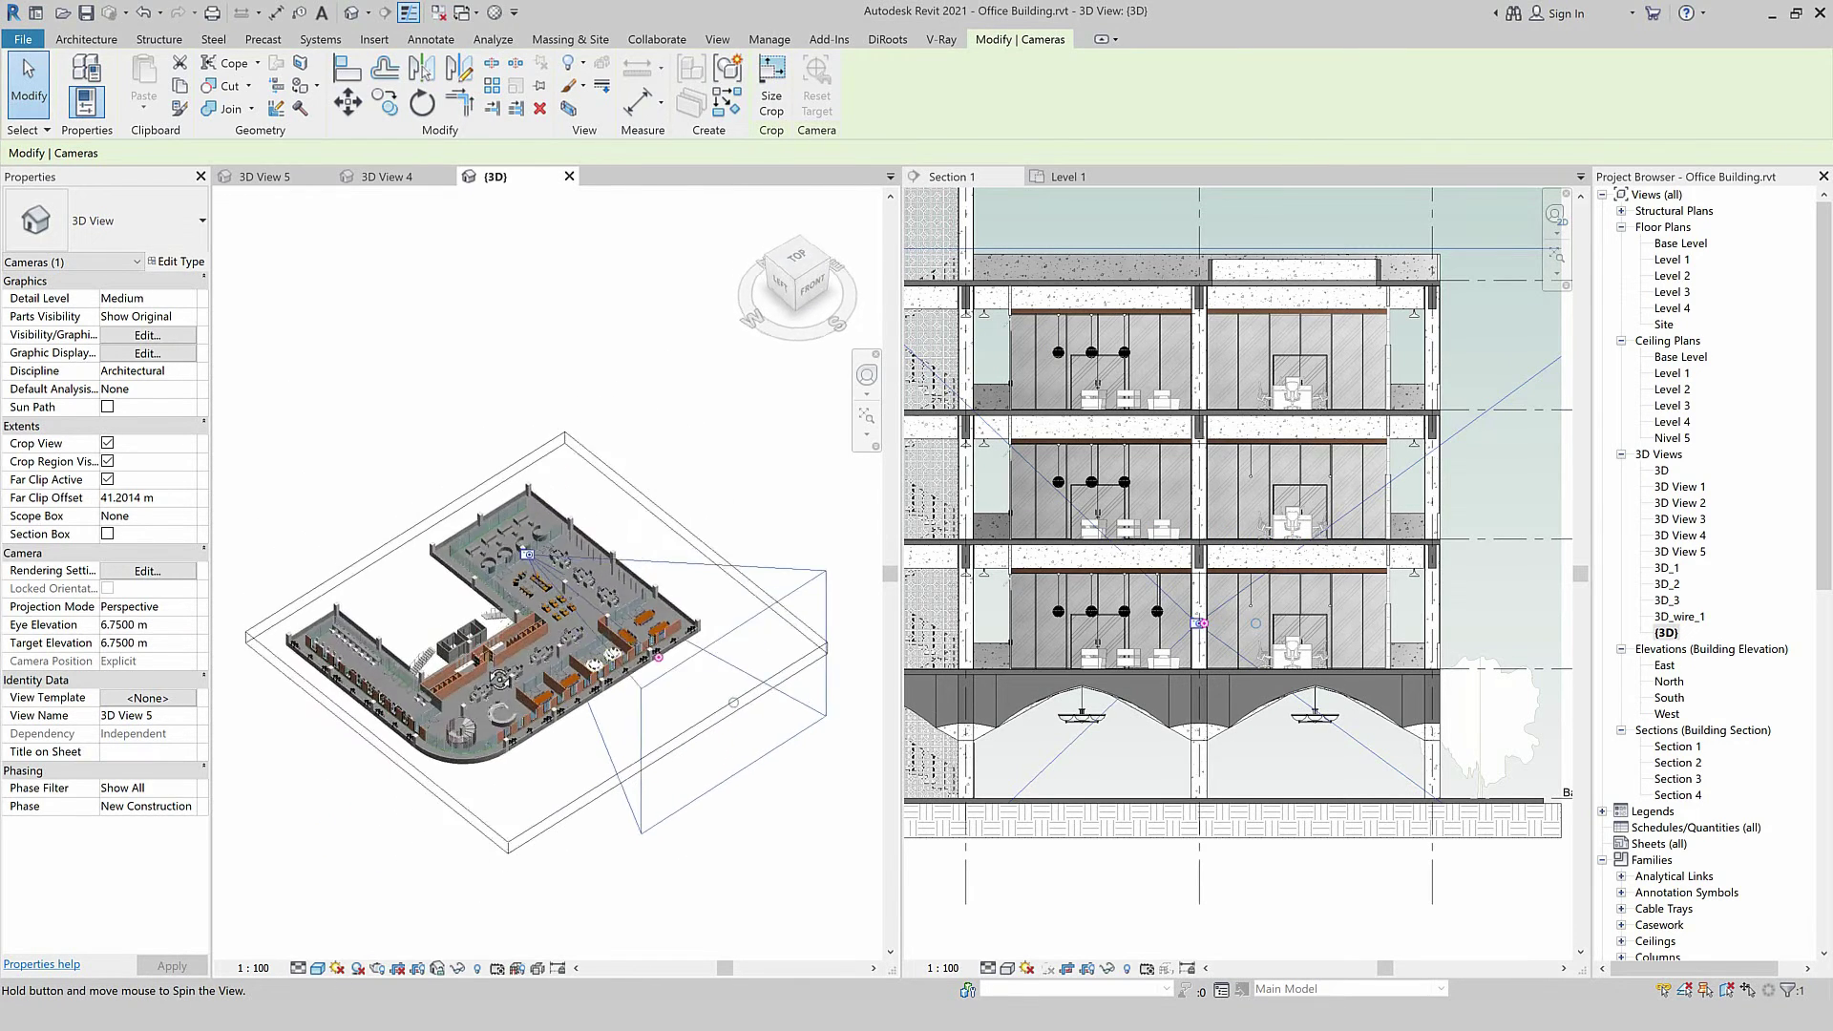
pyautogui.scroll(1, 520, 588)
pyautogui.scroll(2, 520, 587)
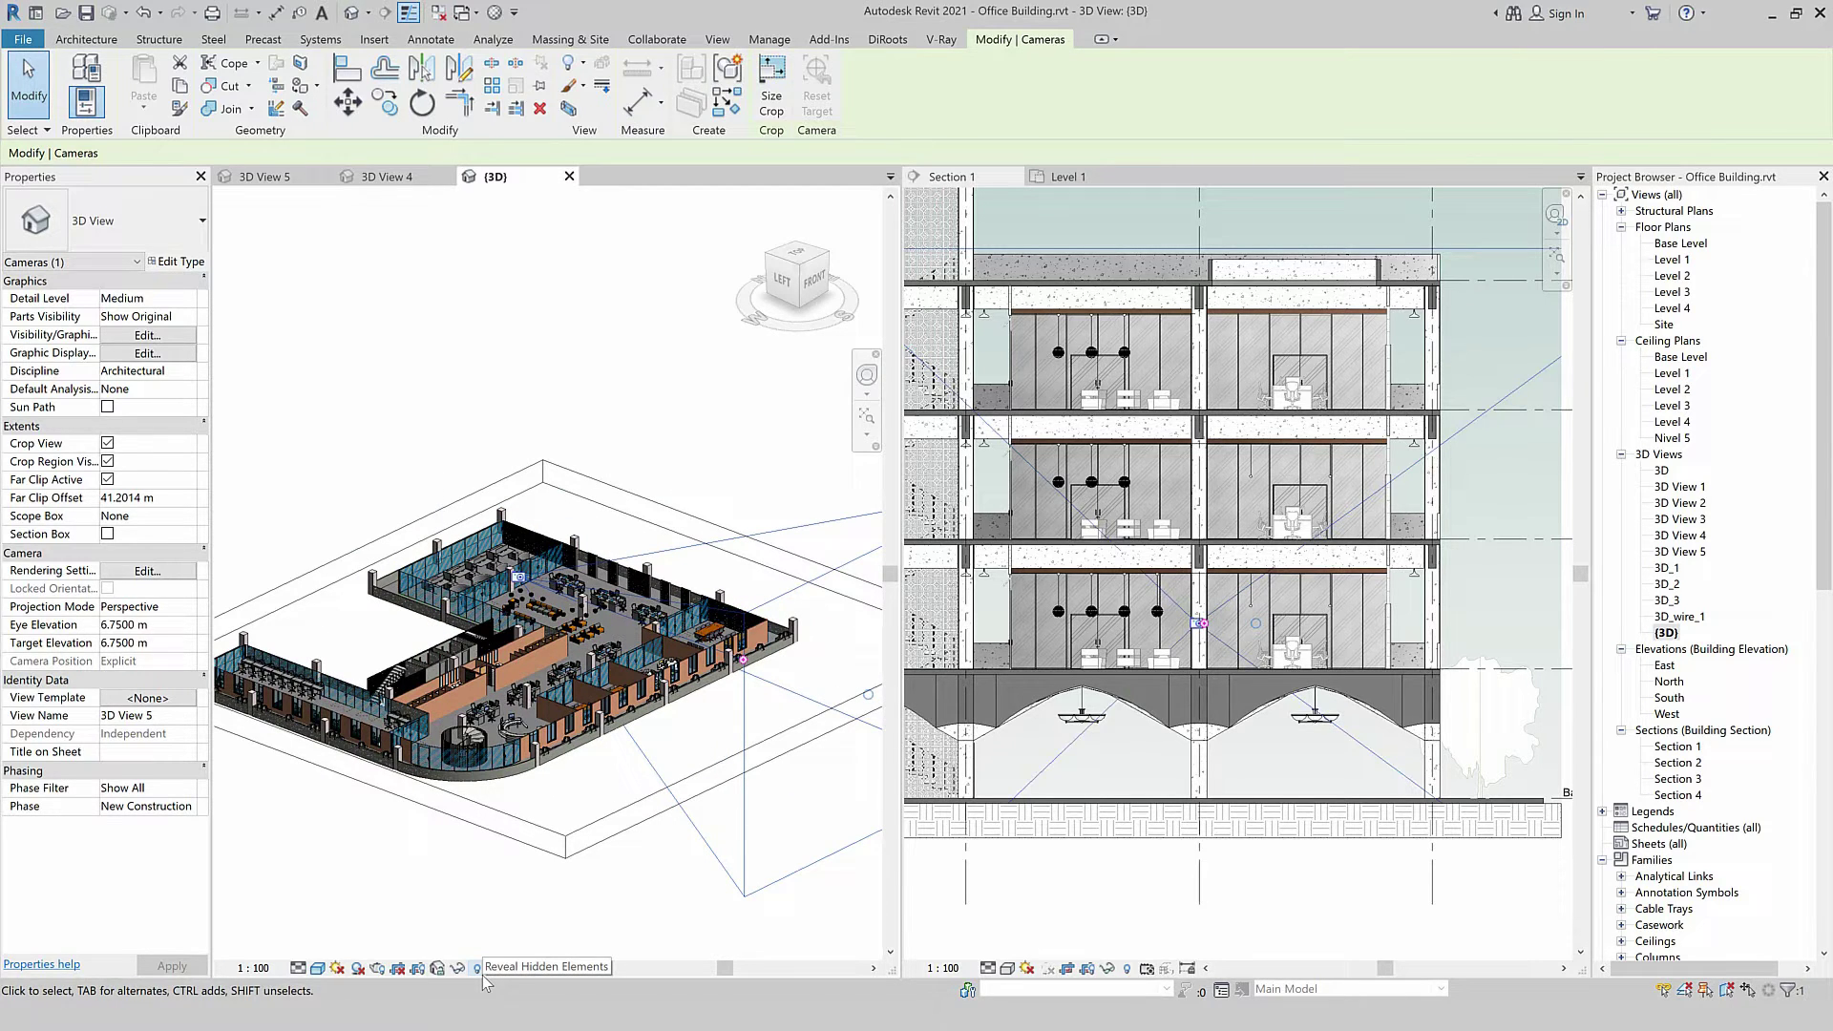
# Deselect the camera and tilt the Level 1 cutaway to view it more from above.
pyautogui.click(681, 298)
pyautogui.keyDown('shift'); pyautogui.moveTo(696, 355); pyautogui.dragTo(576, 485, button='middle'); pyautogui.keyUp('shift')
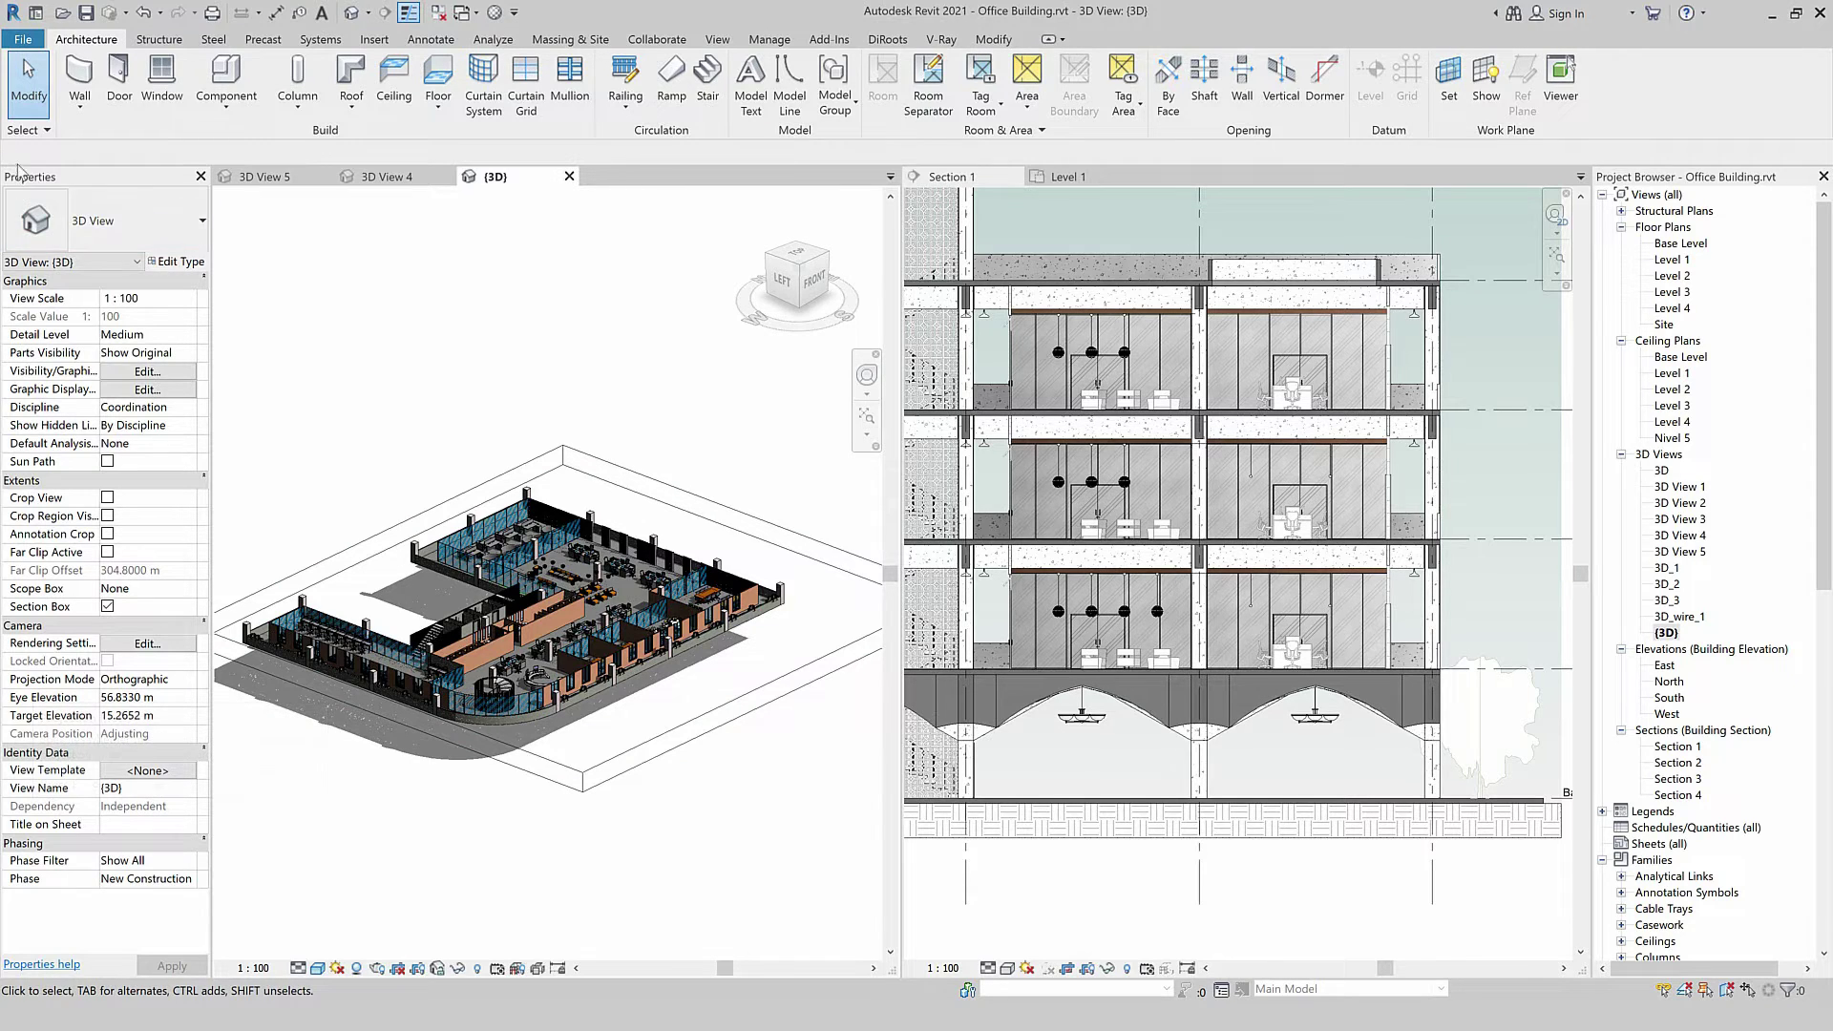
pyautogui.click(193, 679)
# Switch the {3D} cutaway to Perspective projection and orbit it.
pyautogui.click(172, 716)
pyautogui.click(188, 972)
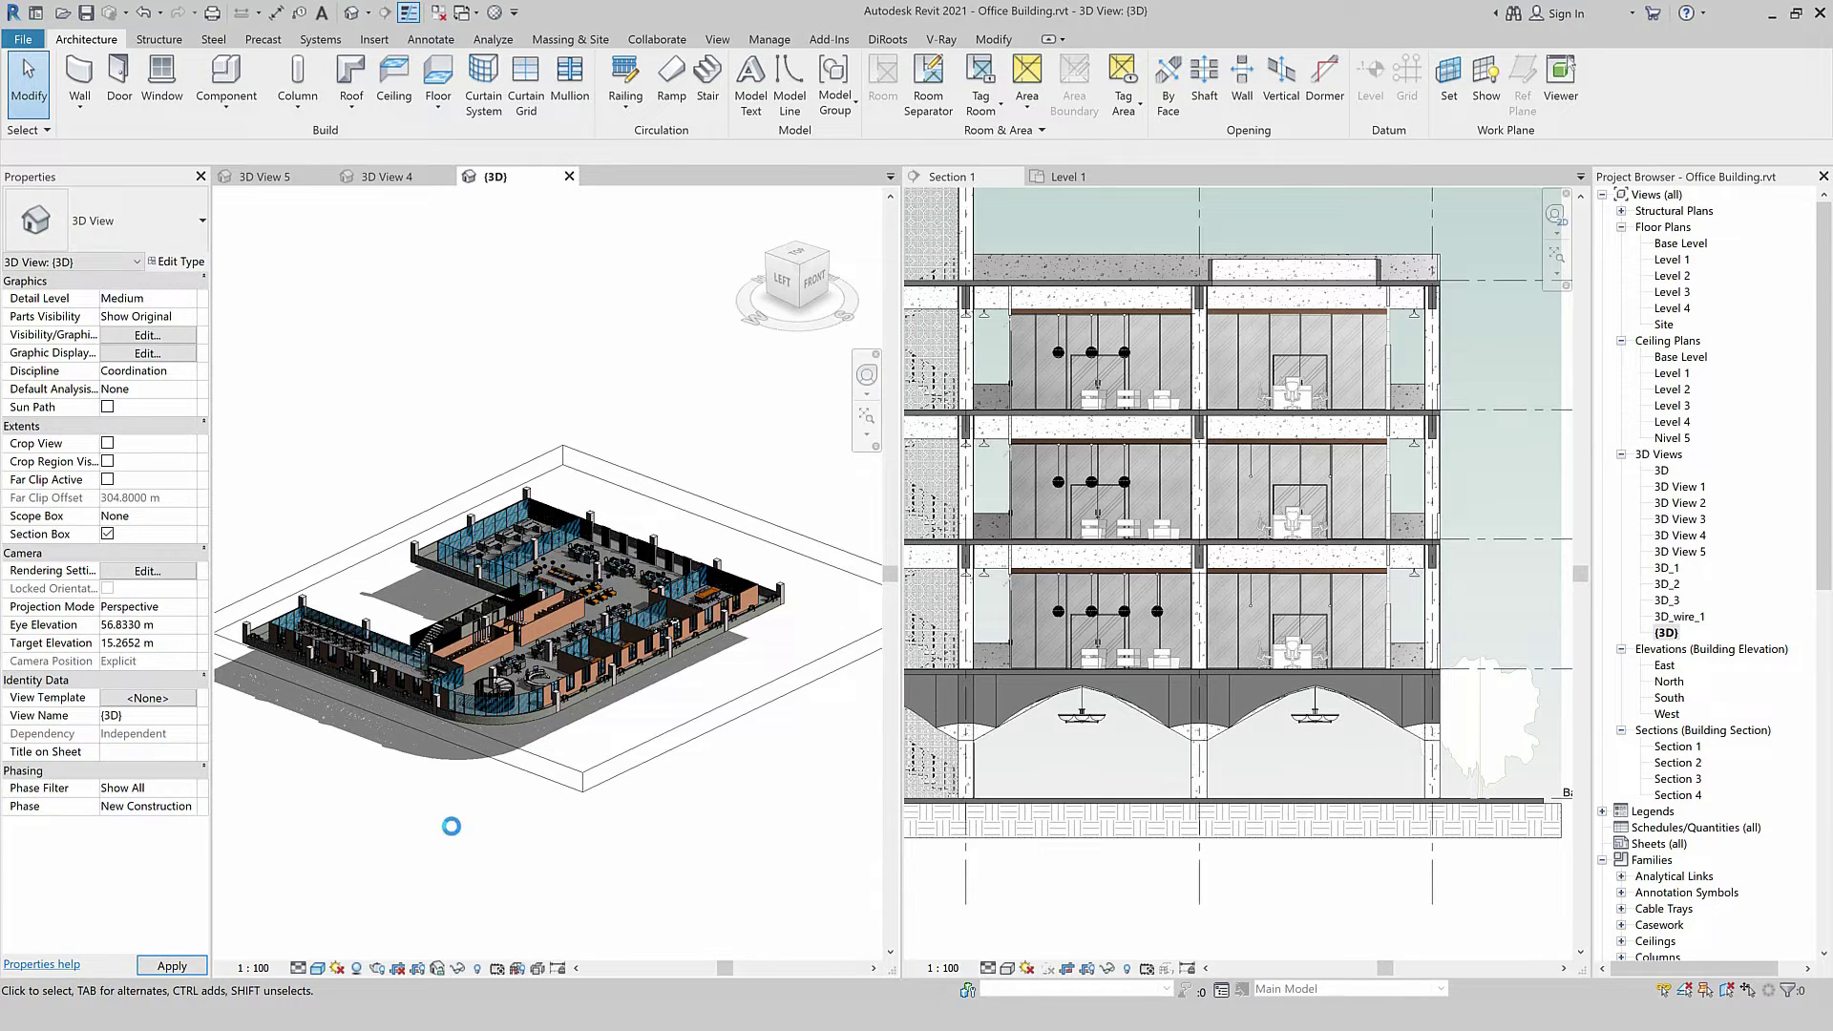
pyautogui.moveTo(581, 907)
pyautogui.keyDown('shift'); pyautogui.mouseDown(button='middle')
pyautogui.moveTo(638, 857)
pyautogui.moveTo(721, 833)
pyautogui.mouseUp(button='middle'); pyautogui.keyUp('shift')
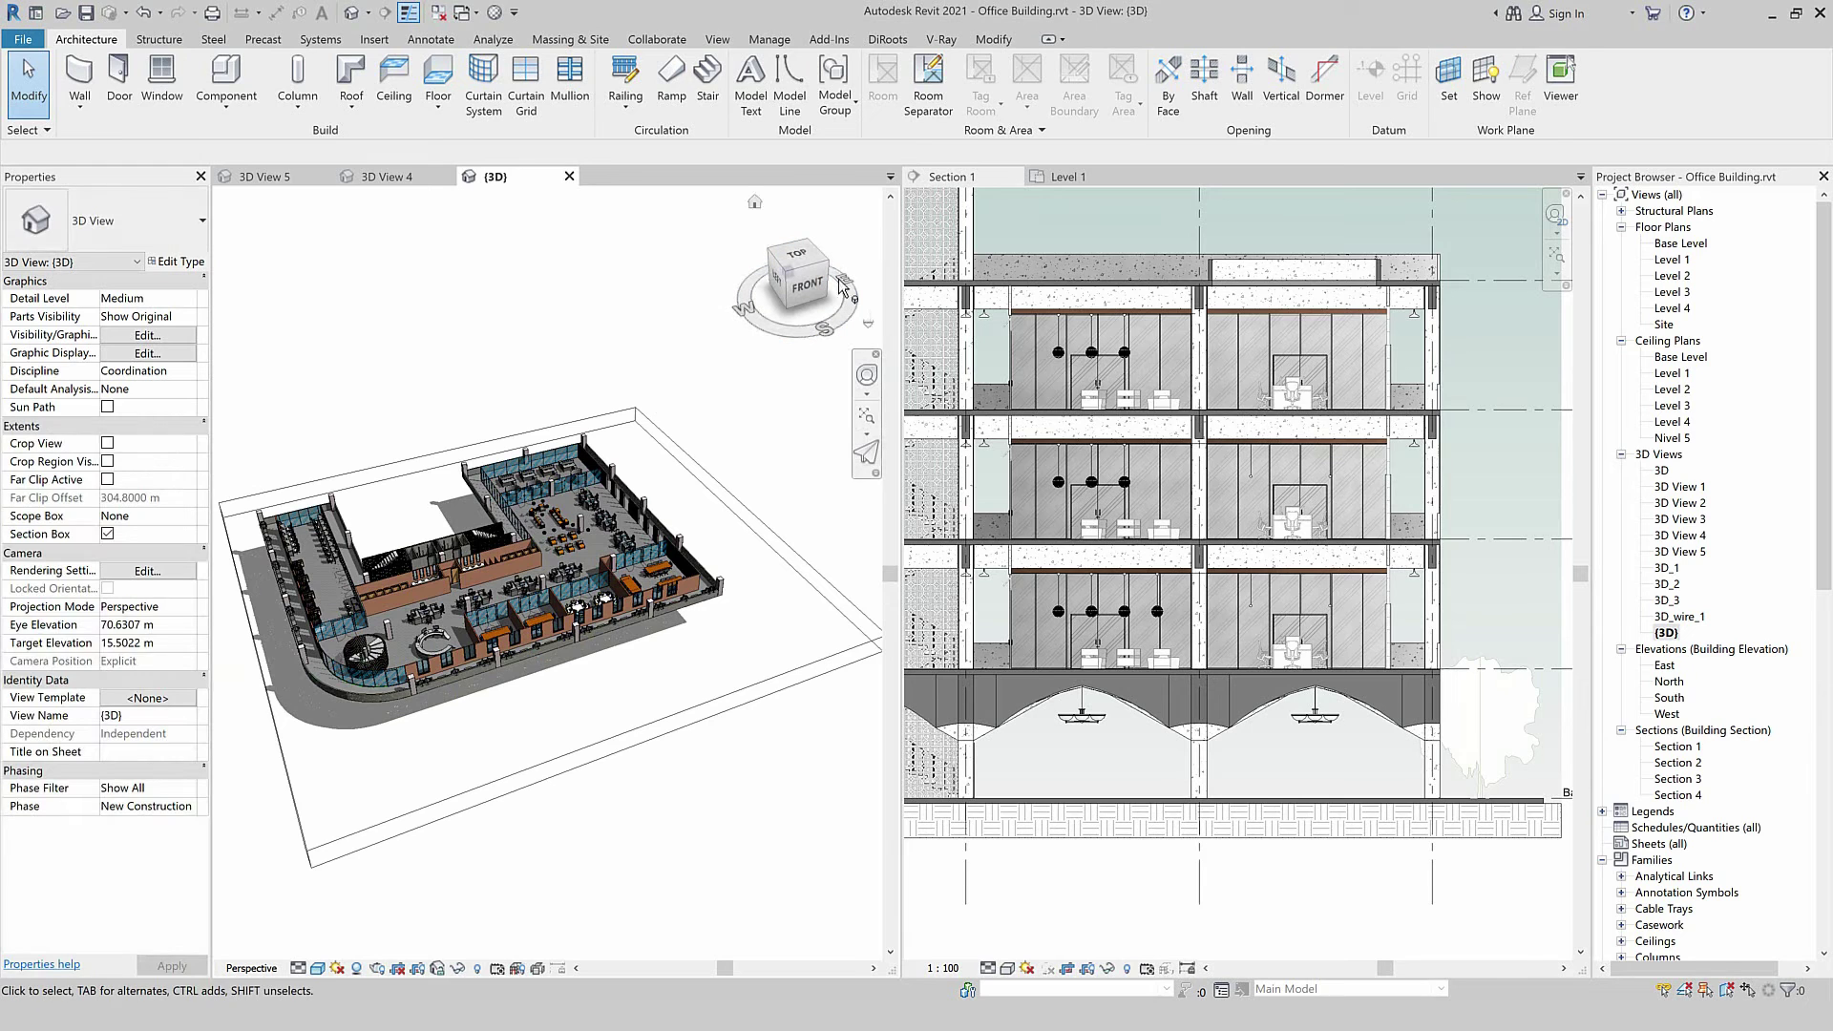
# Return the view to Orthographic, zoom out, and select the section box.
pyautogui.click(869, 324)
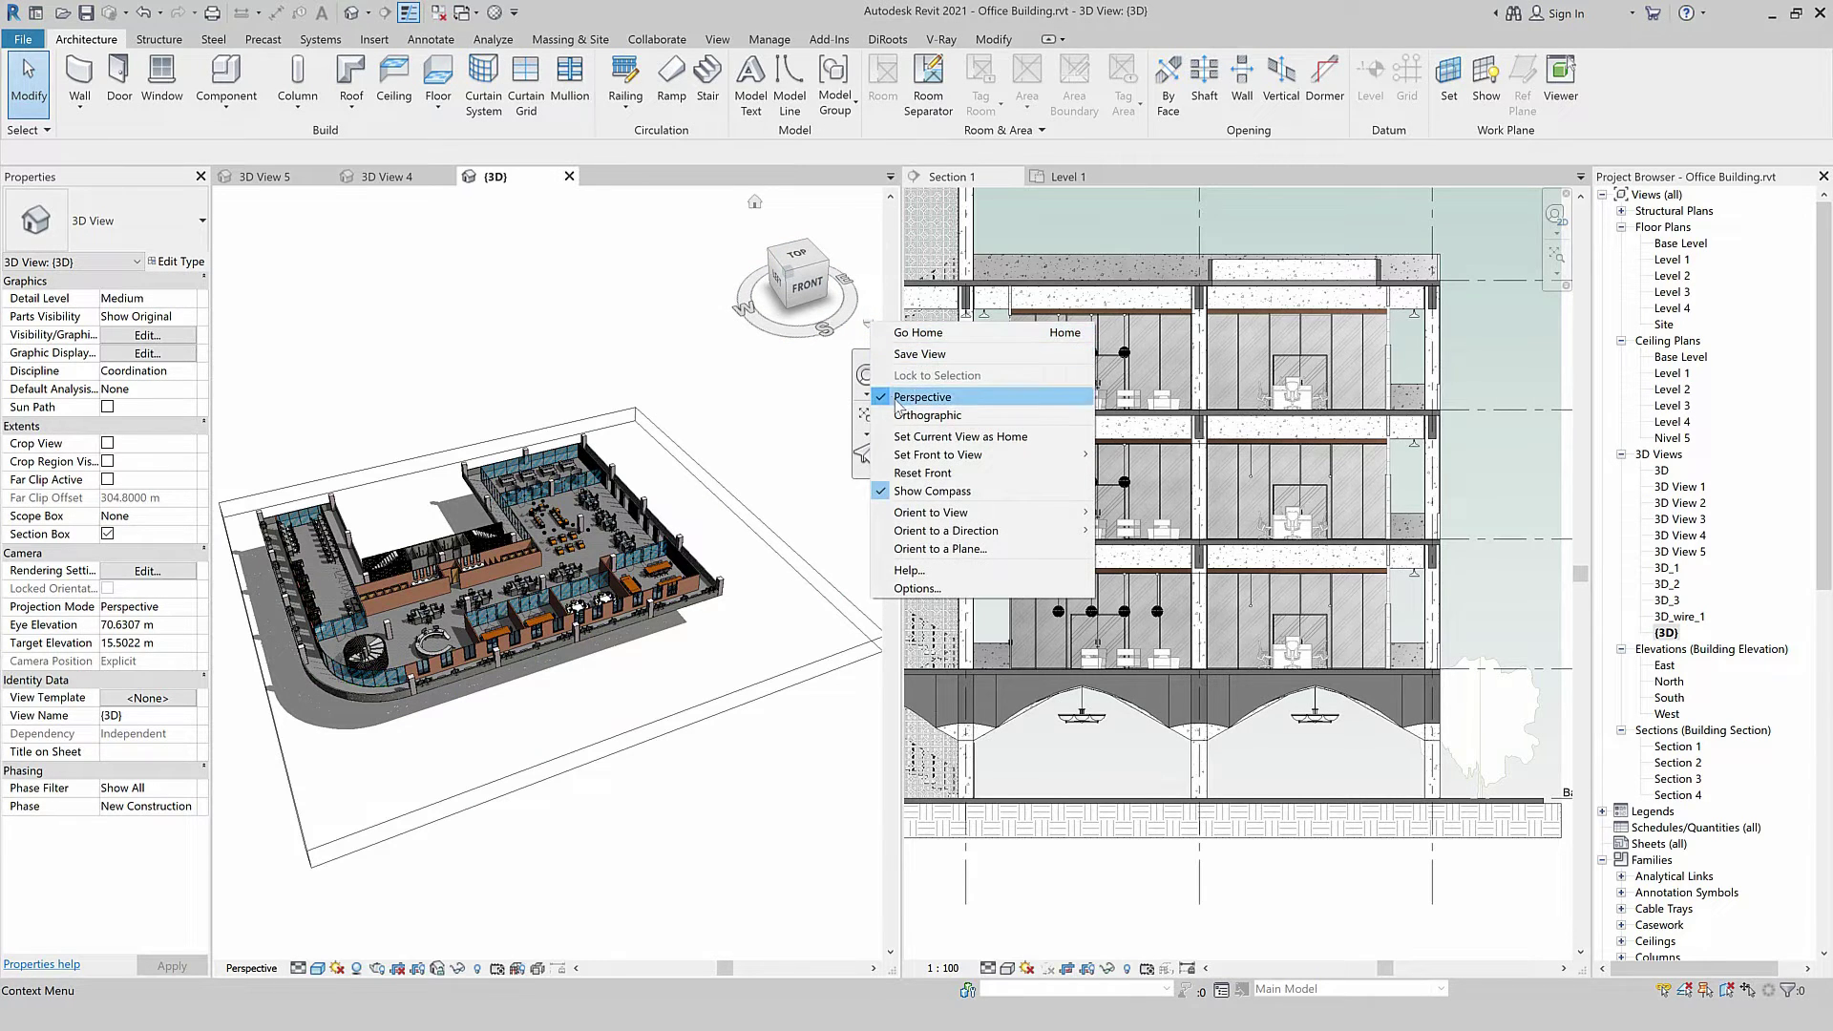
pyautogui.press('Escape')
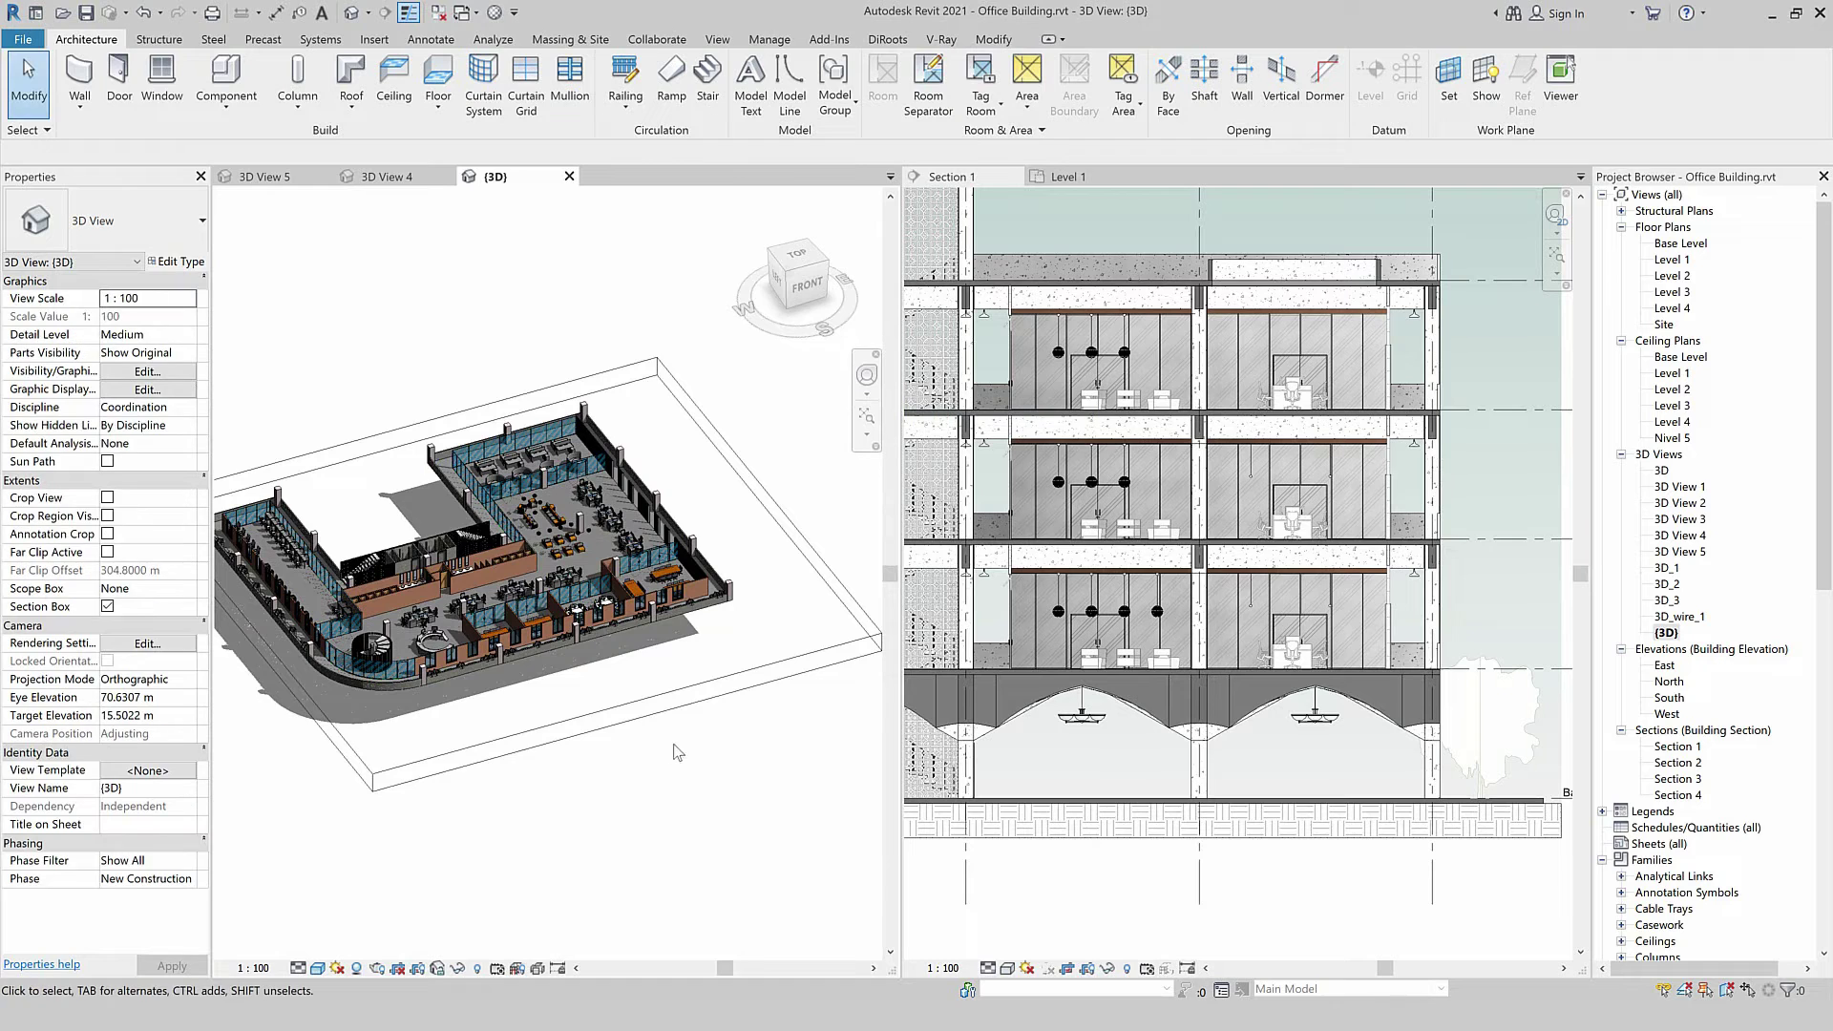
pyautogui.scroll(-2, 746, 765)
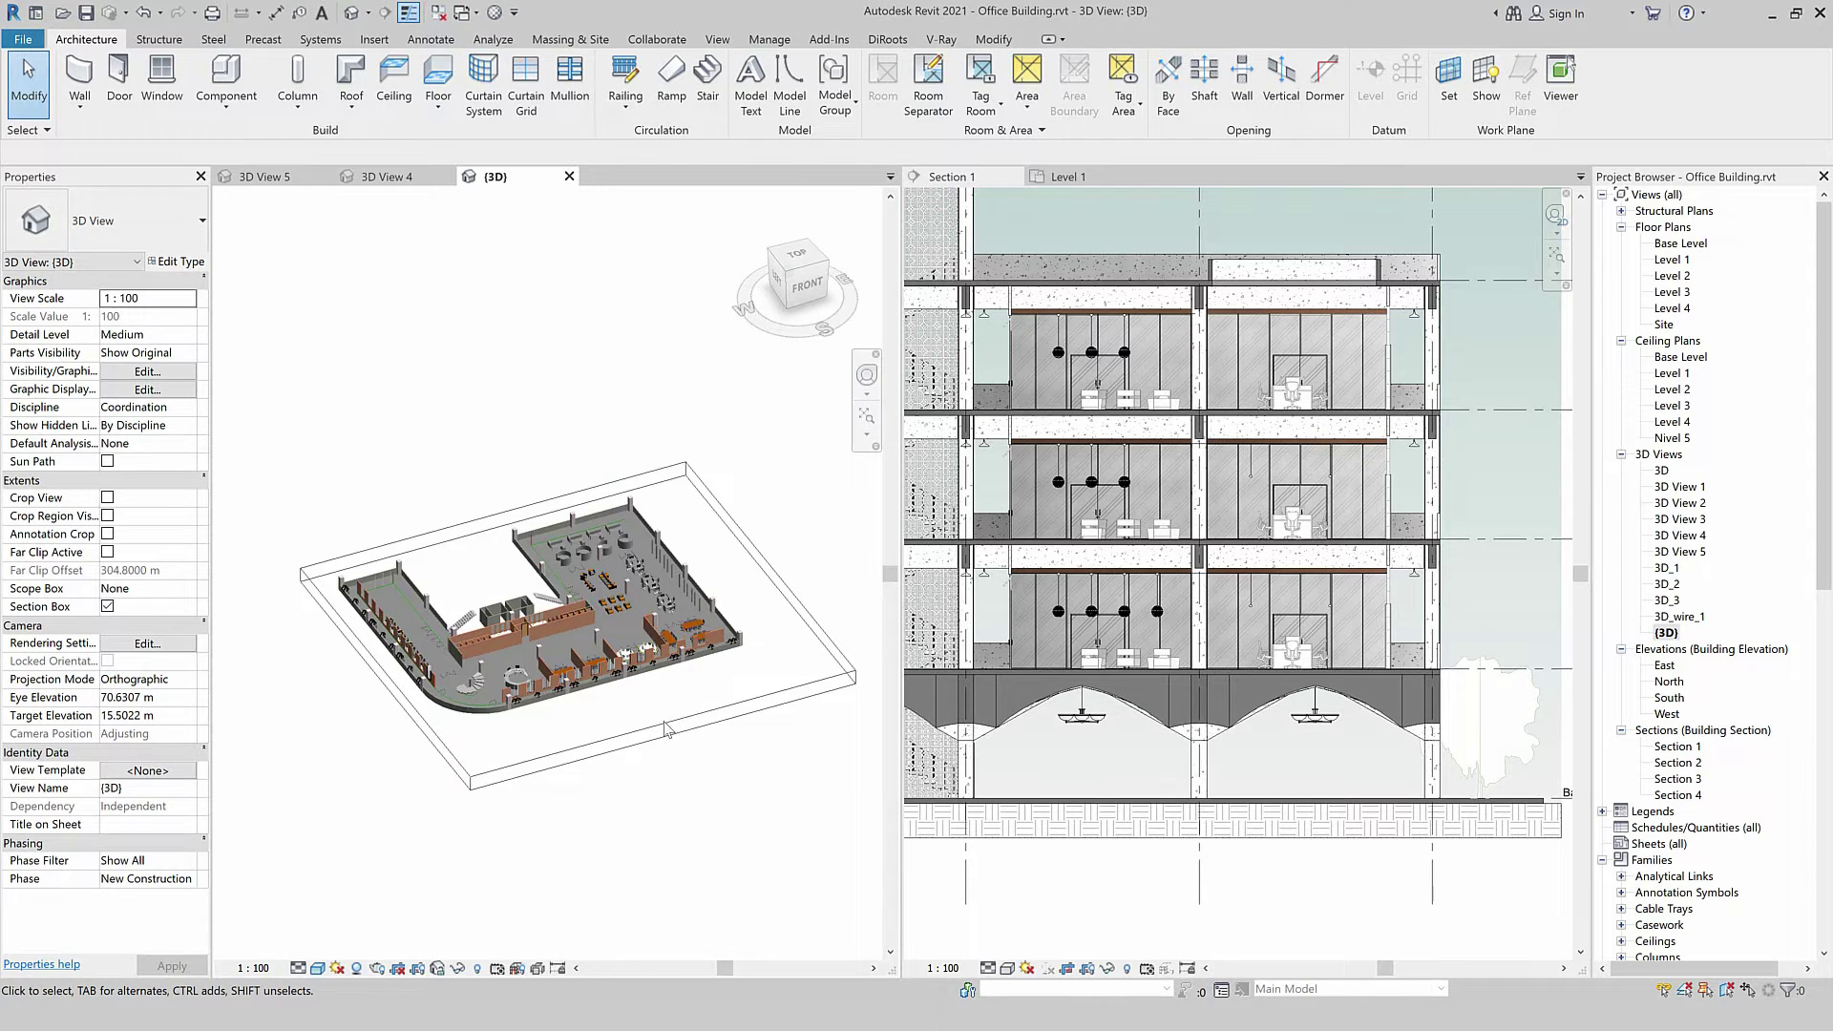
pyautogui.click(665, 731)
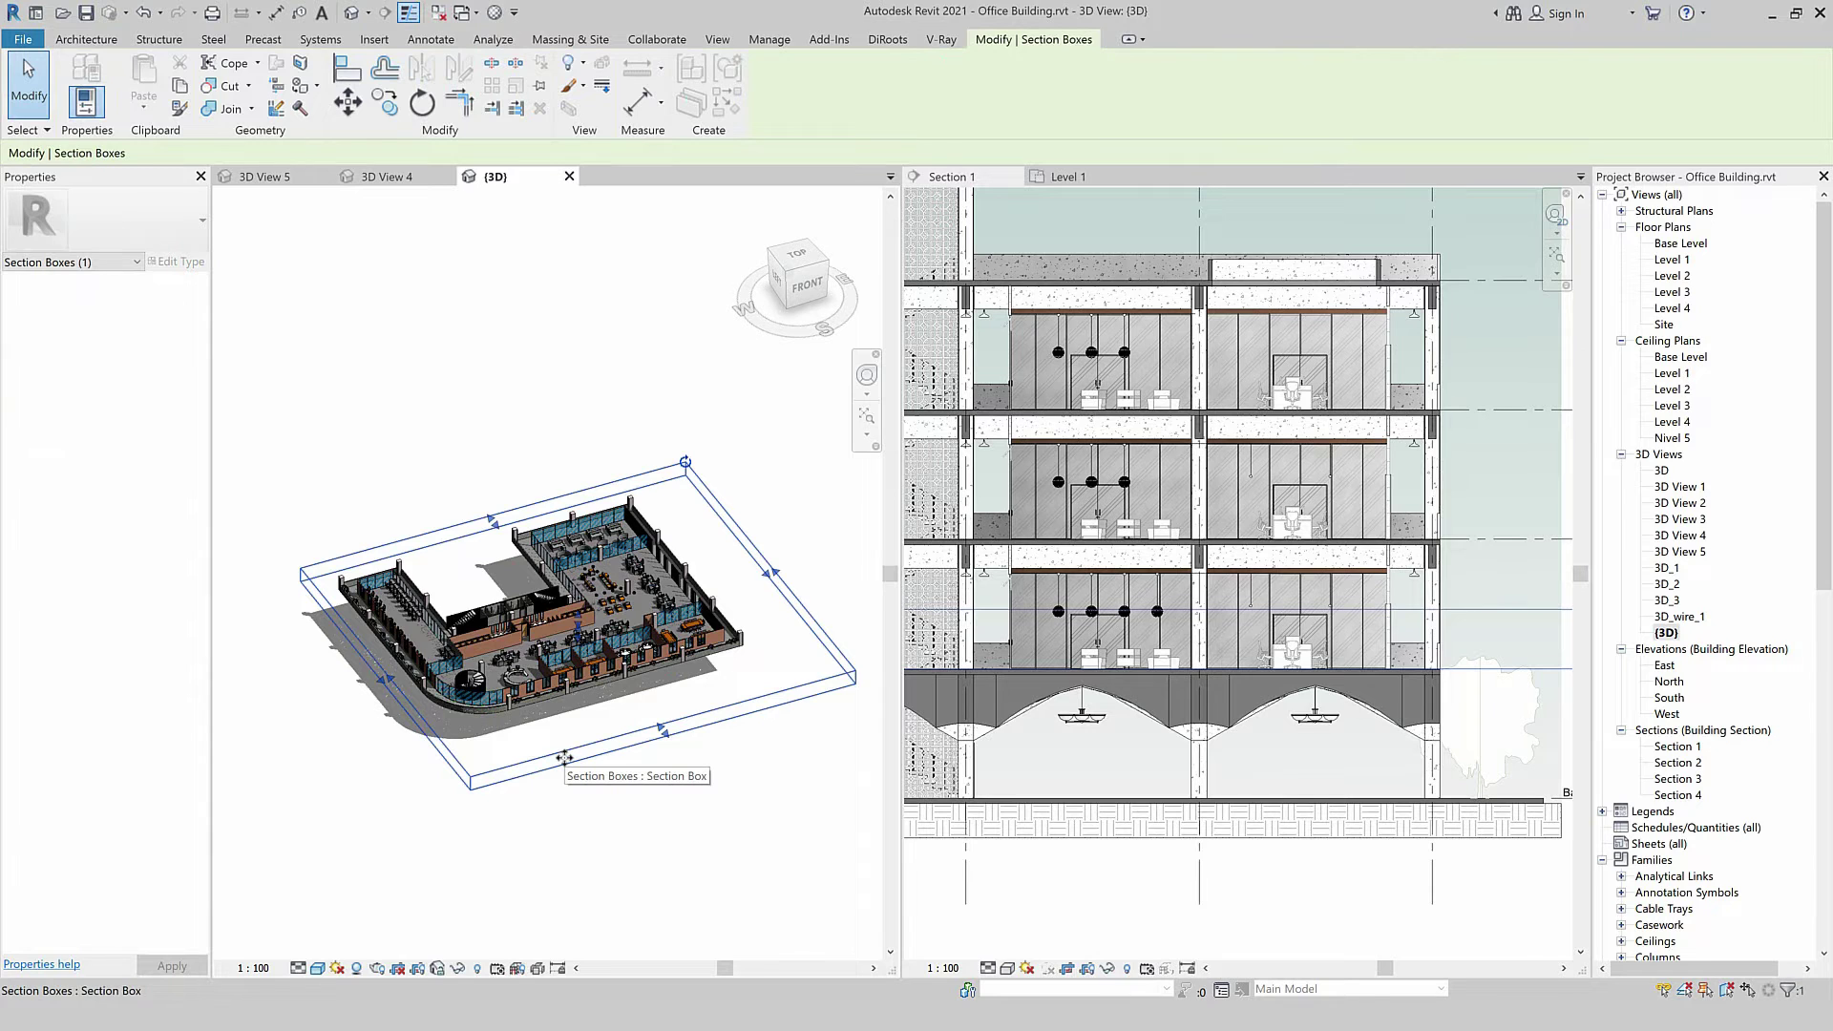
# Zoom around the tiled views and make Section 1 the active view.
pyautogui.scroll(1, 565, 757)
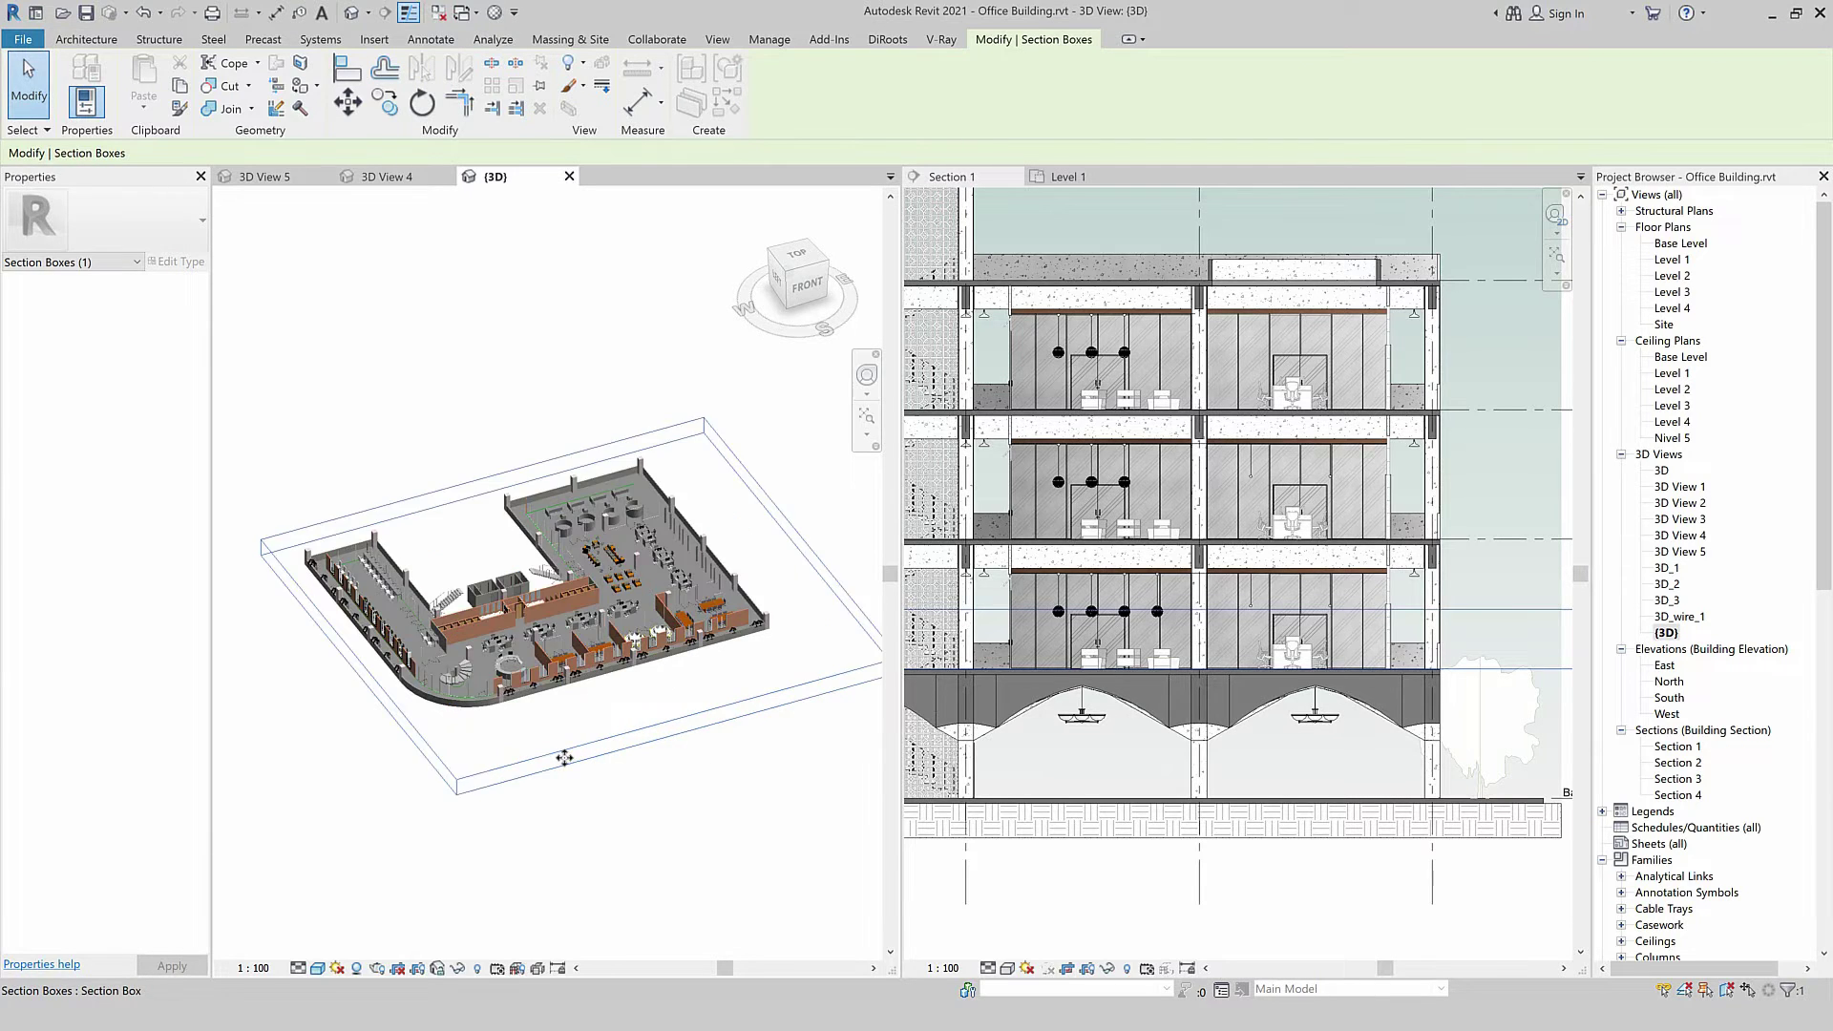
pyautogui.scroll(1, 535, 716)
pyautogui.scroll(1, 586, 570)
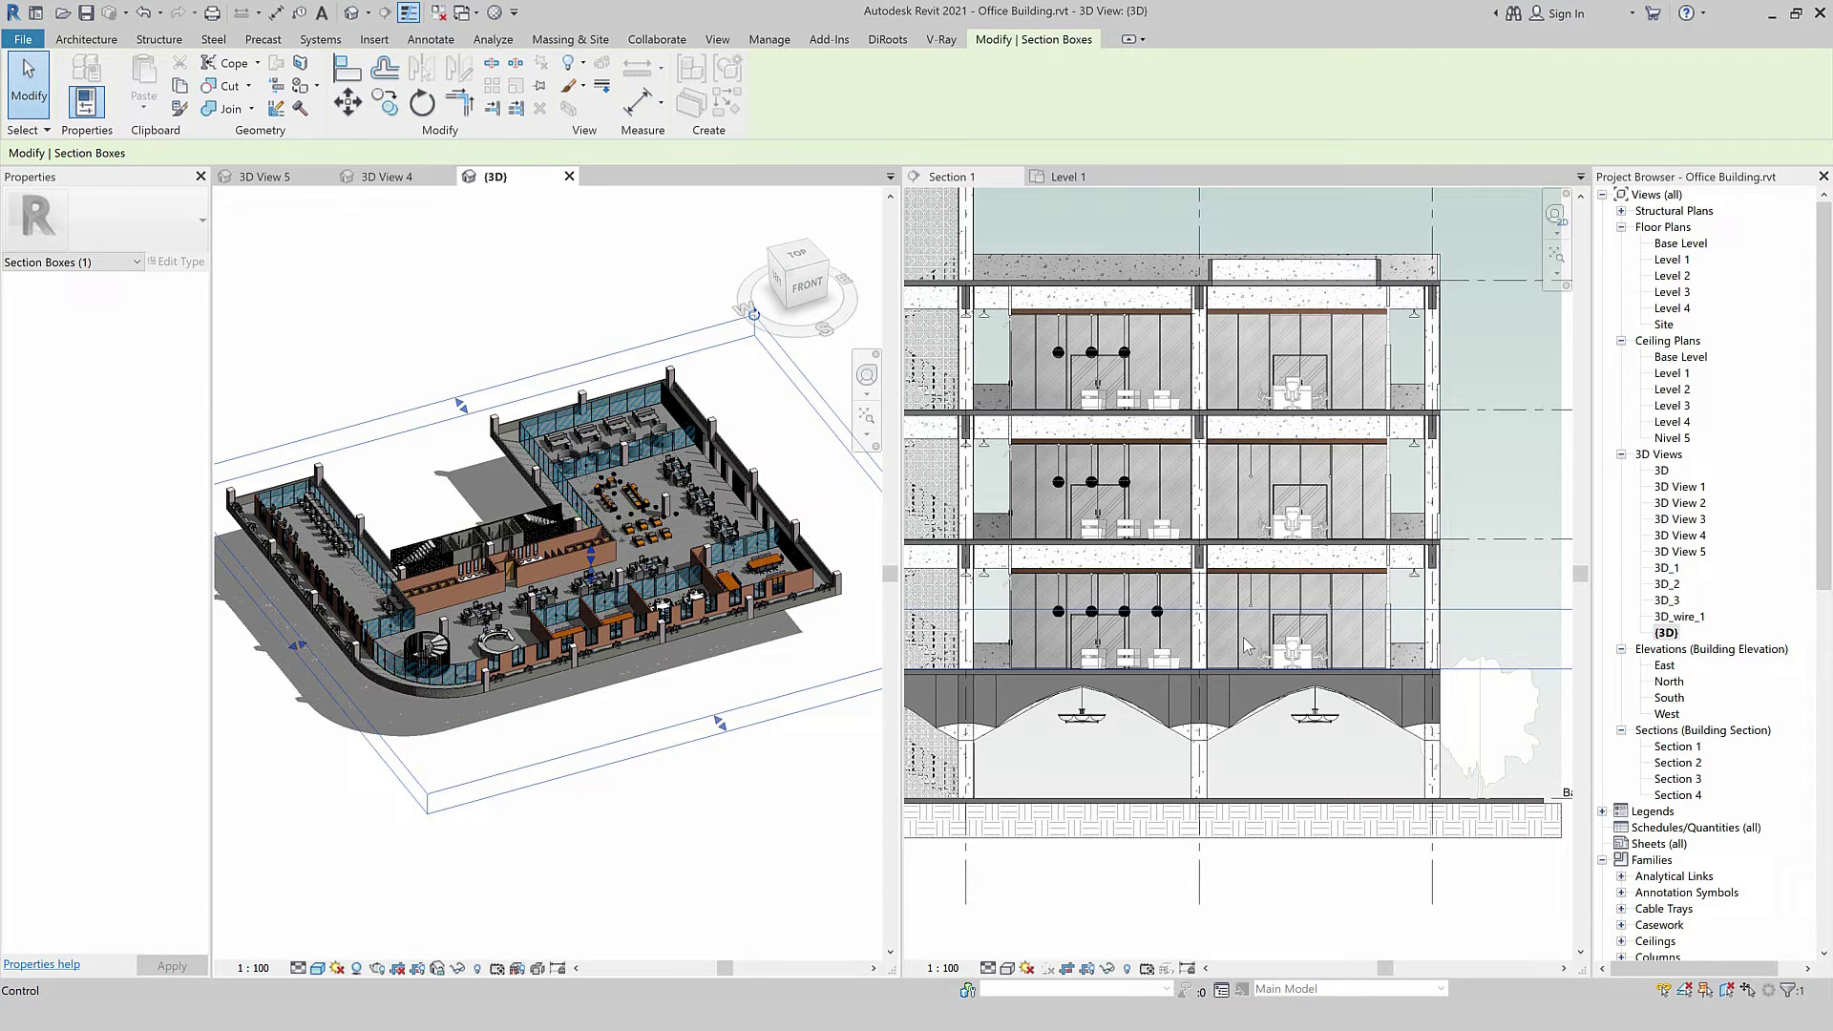
pyautogui.scroll(-2, 1279, 559)
pyautogui.scroll(-1, 1222, 573)
pyautogui.scroll(-1, 1145, 594)
pyautogui.scroll(1, 1145, 596)
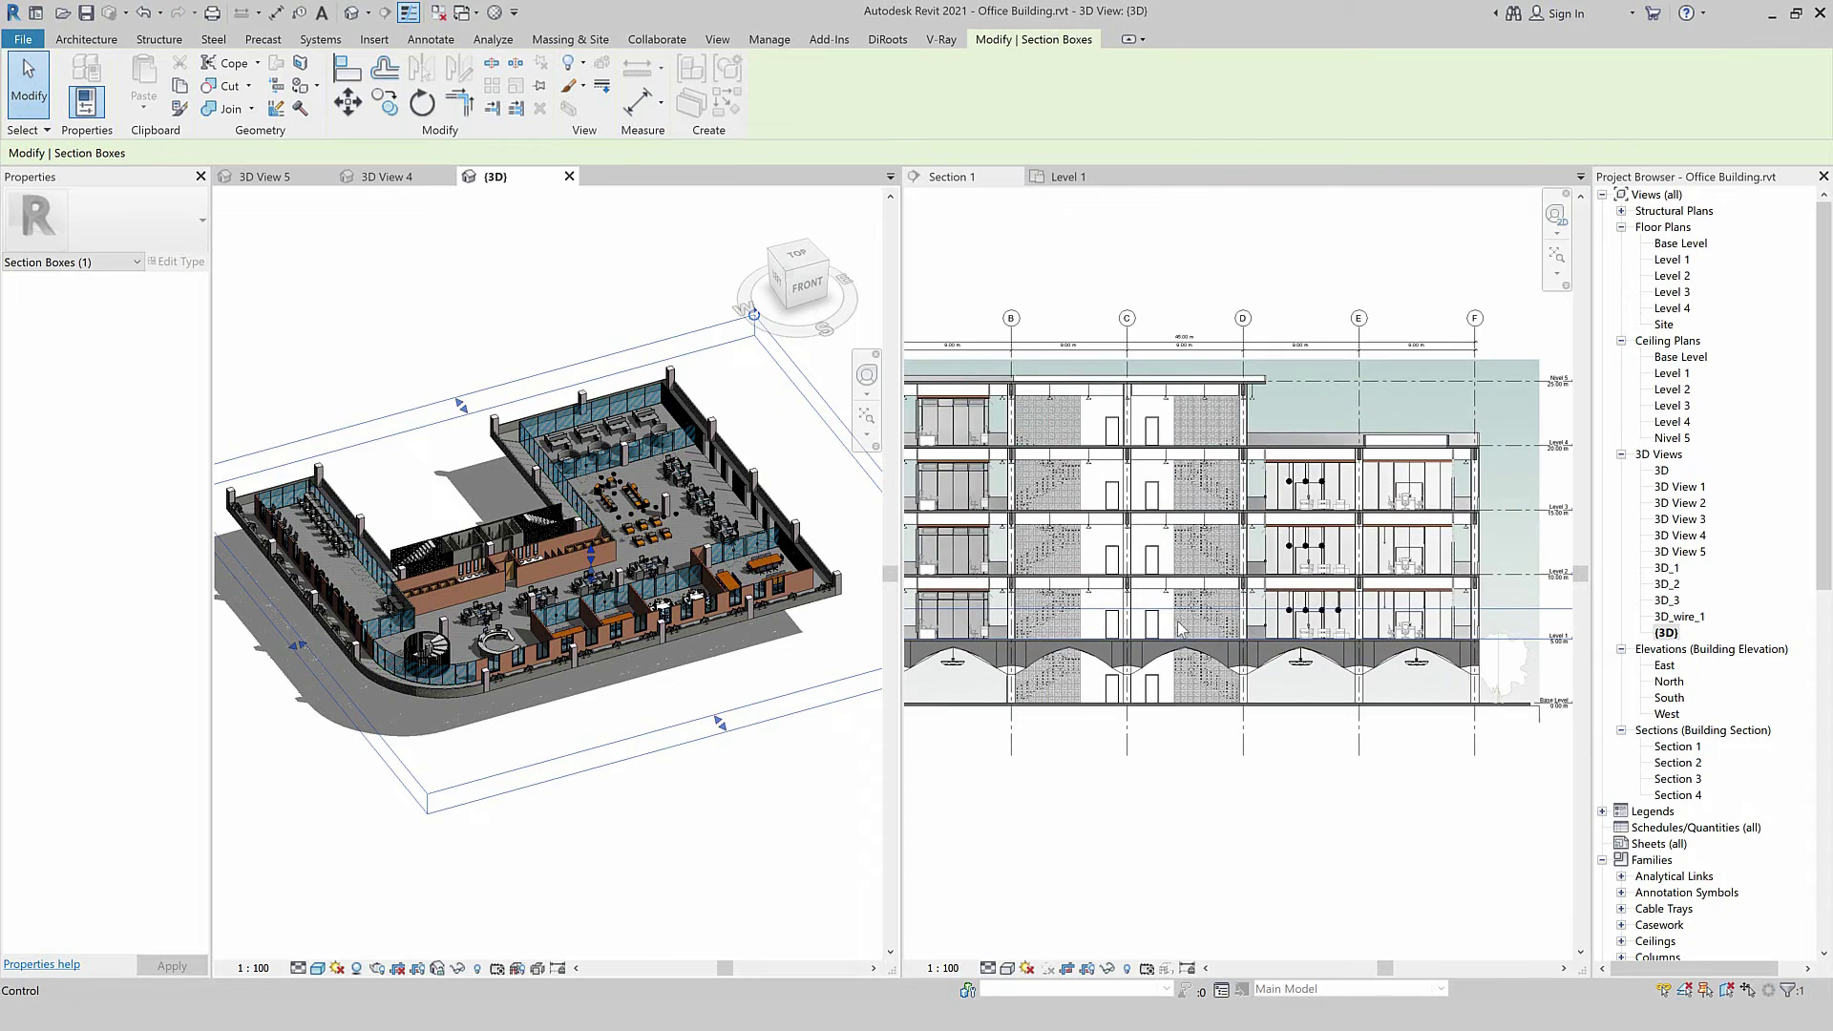
pyautogui.click(1216, 612)
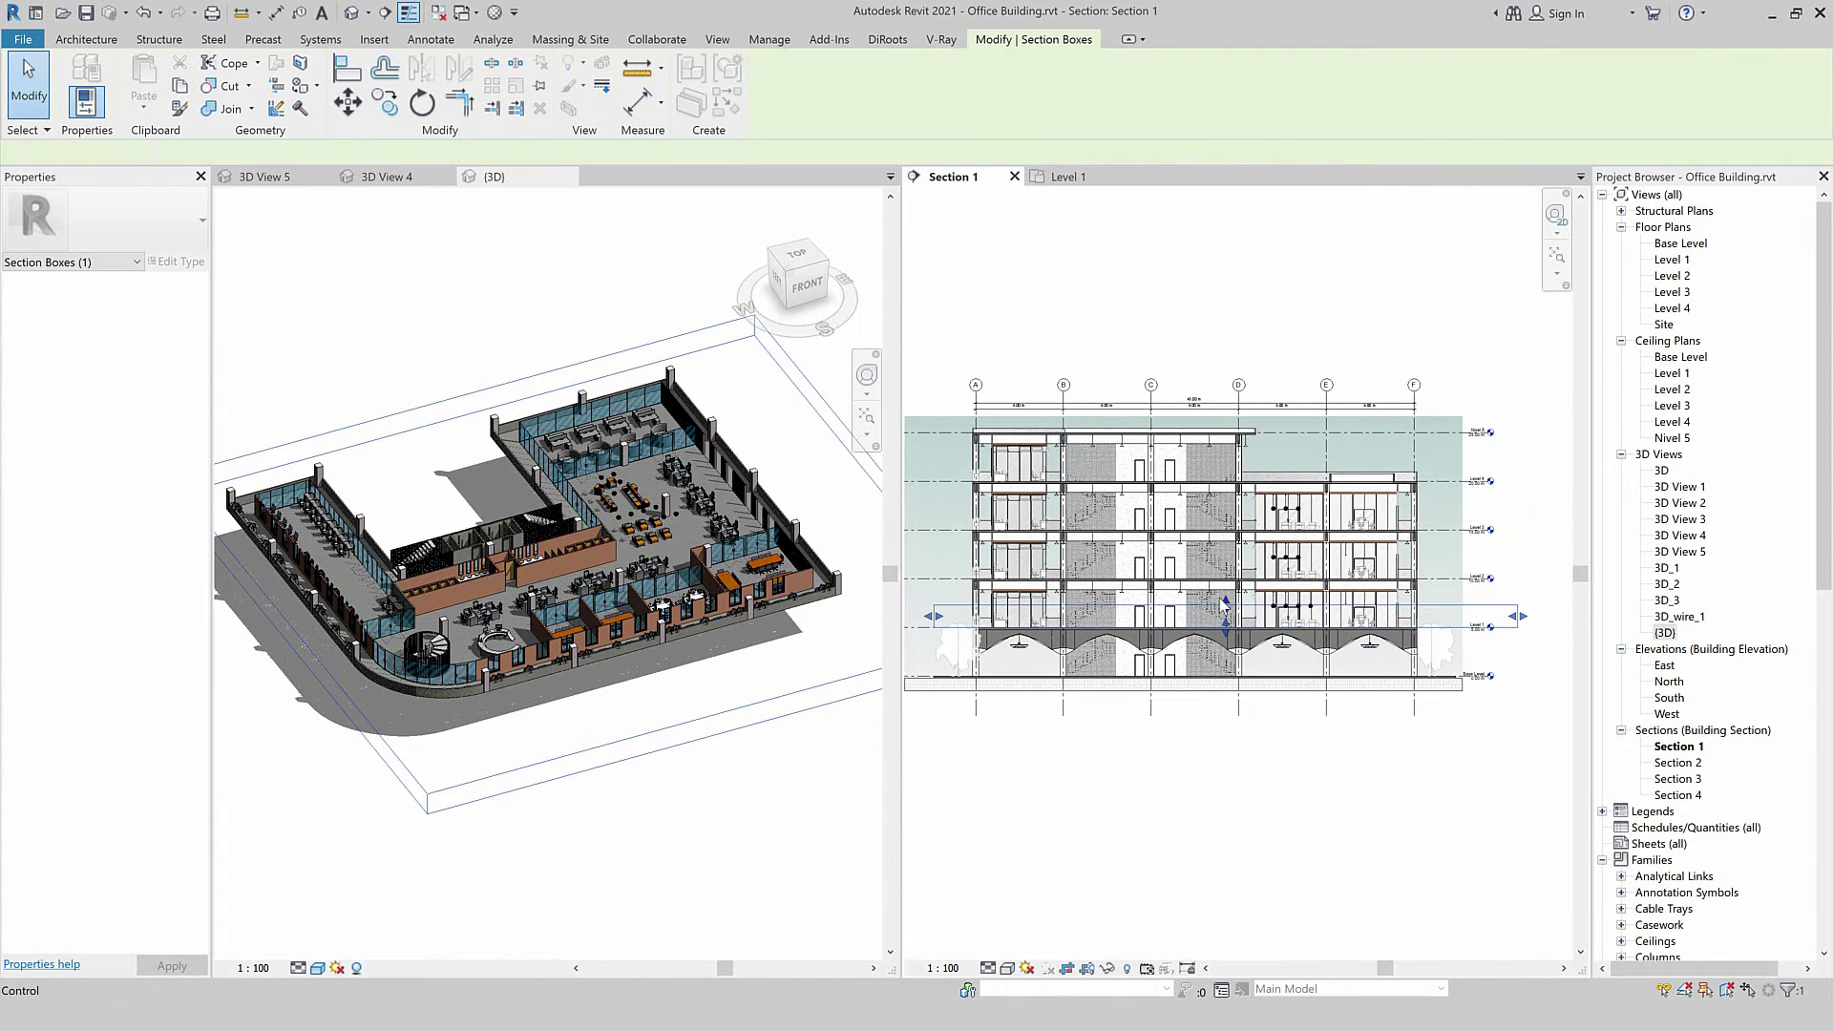
# Raise the section box's top edge in Section 1 so more walls show.
pyautogui.scroll(1, 1222, 600)
pyautogui.scroll(1, 1222, 599)
pyautogui.scroll(1, 1227, 597)
pyautogui.moveTo(1236, 594); pyautogui.dragTo(1236, 585)
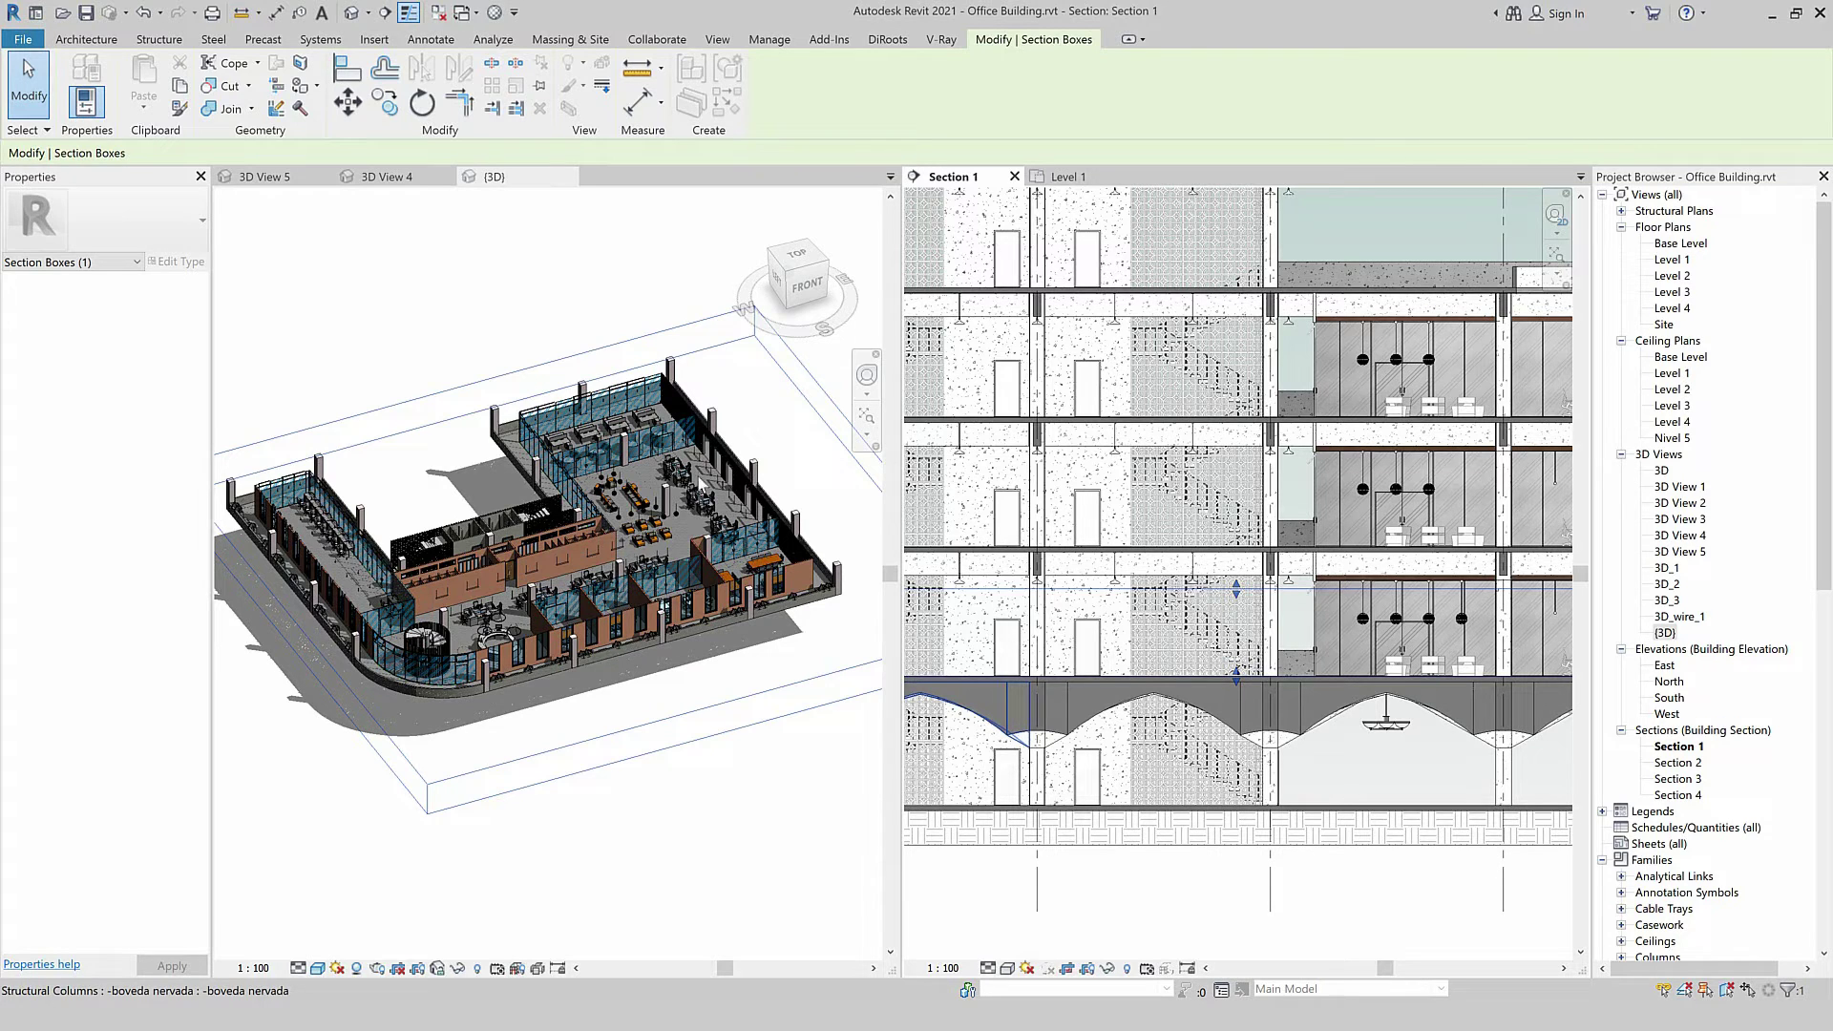
pyautogui.click(809, 282)
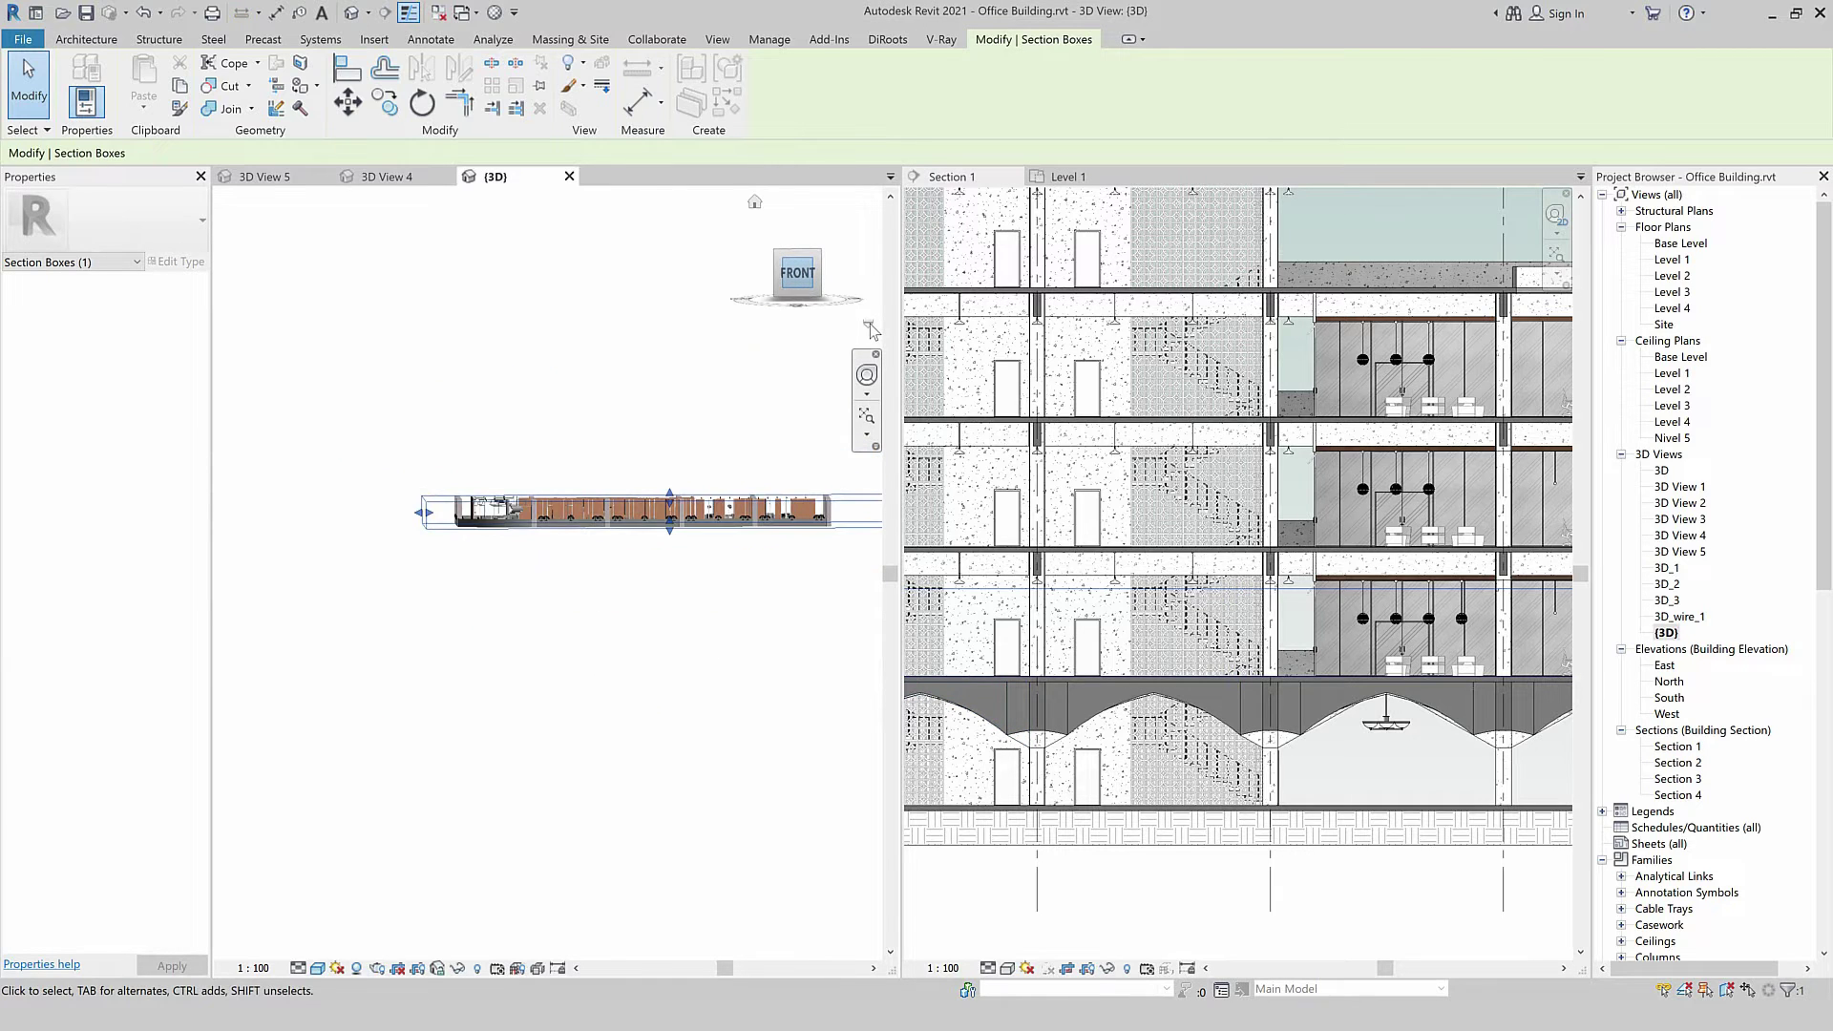
# Turn the {3D} view to Front, then orient it to Section 3 and finally Section 2.
pyautogui.click(869, 324)
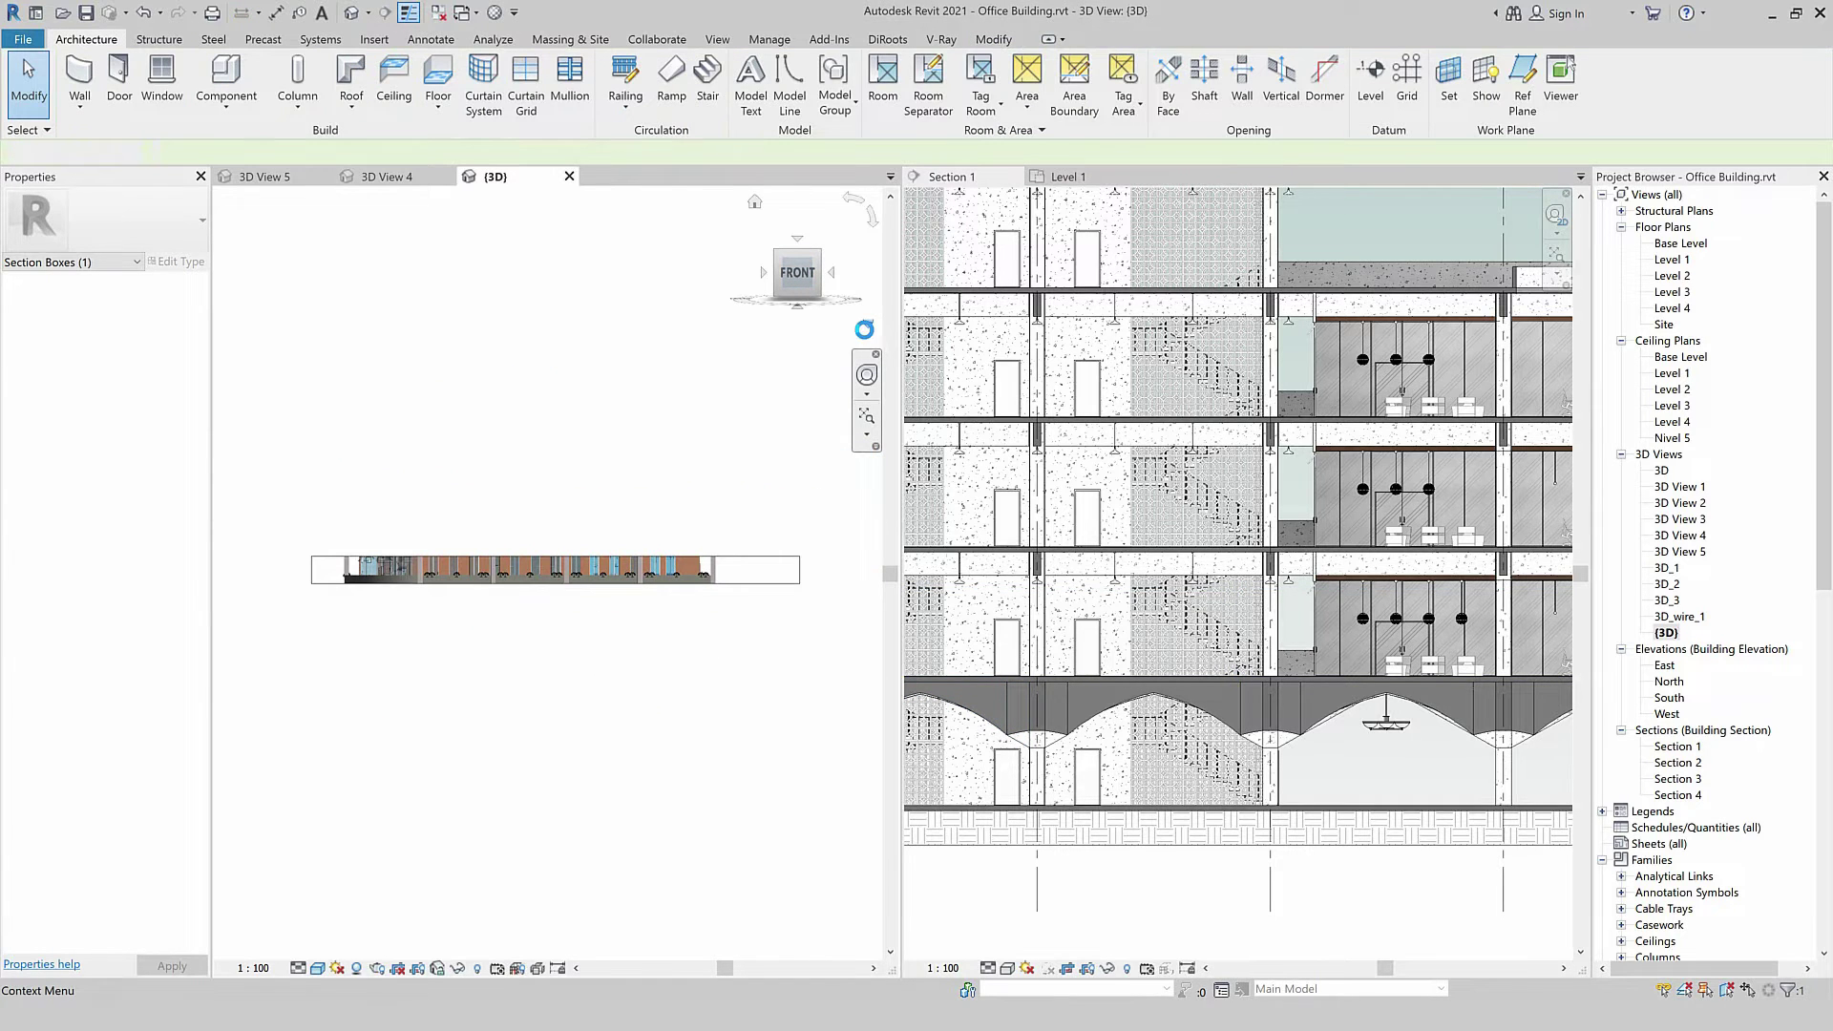
pyautogui.click(868, 326)
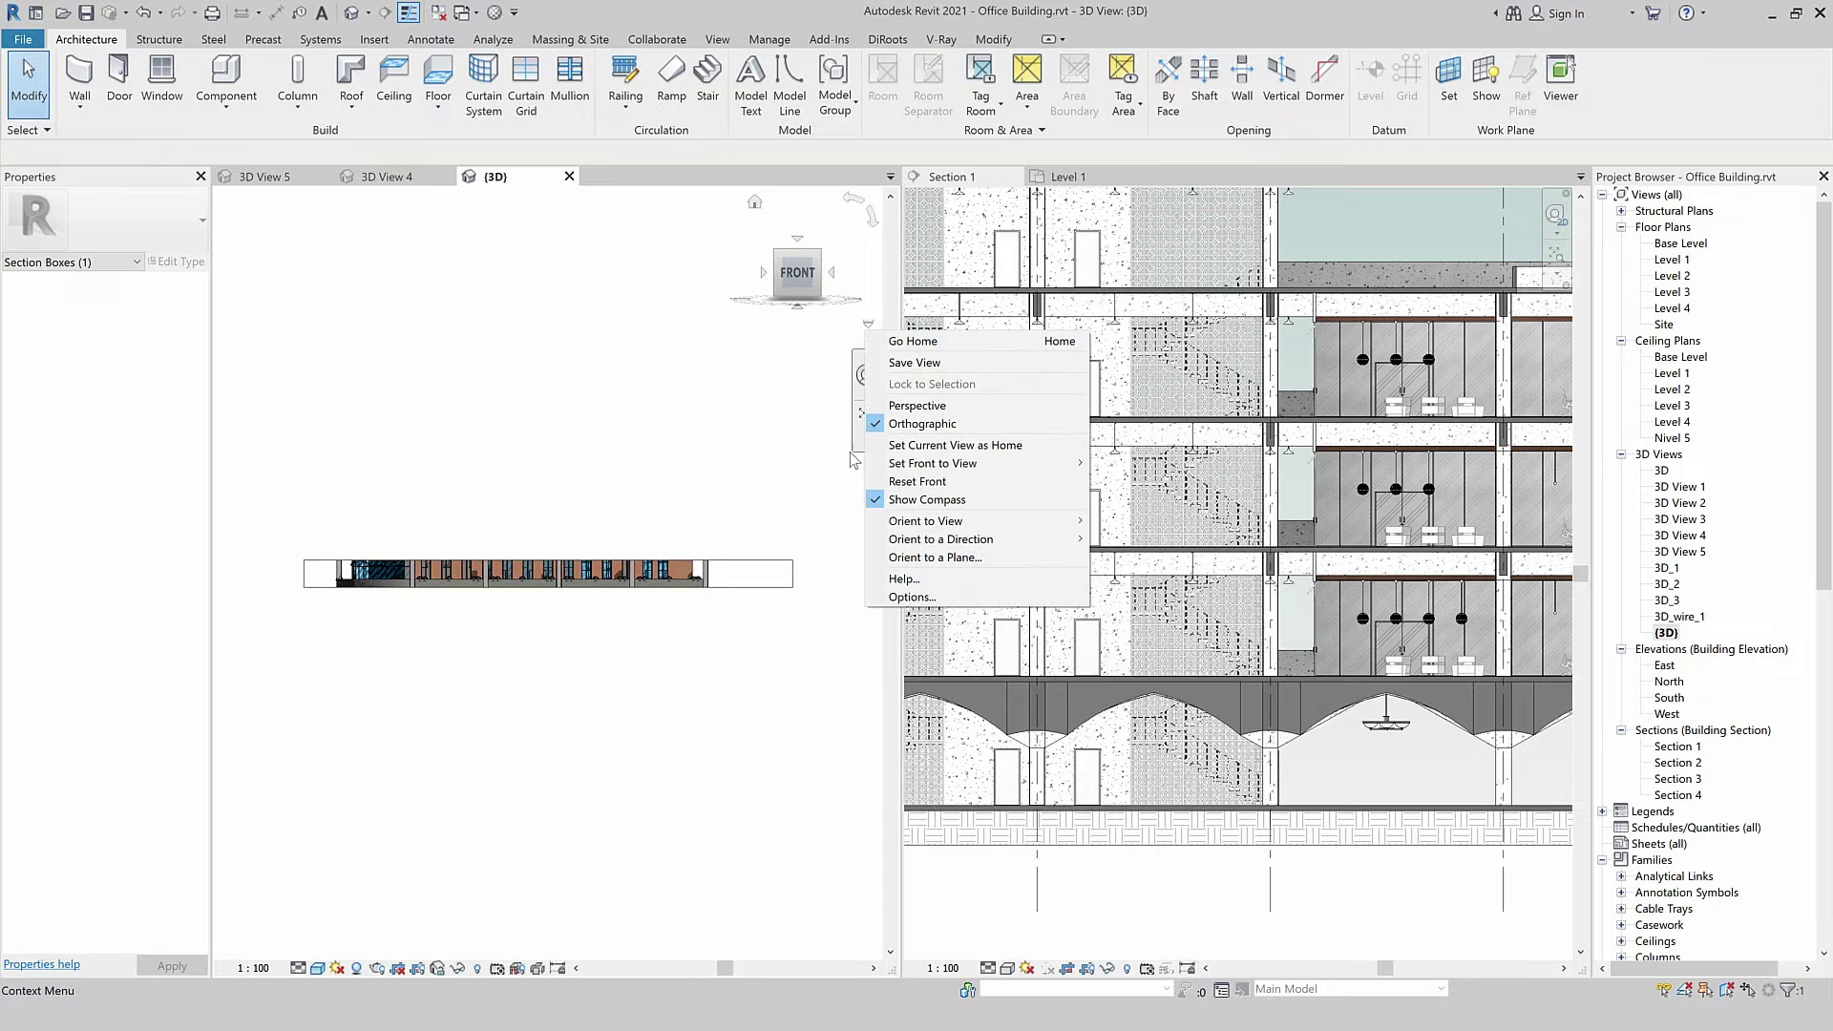
pyautogui.moveTo(925, 519)
pyautogui.moveTo(1131, 554)
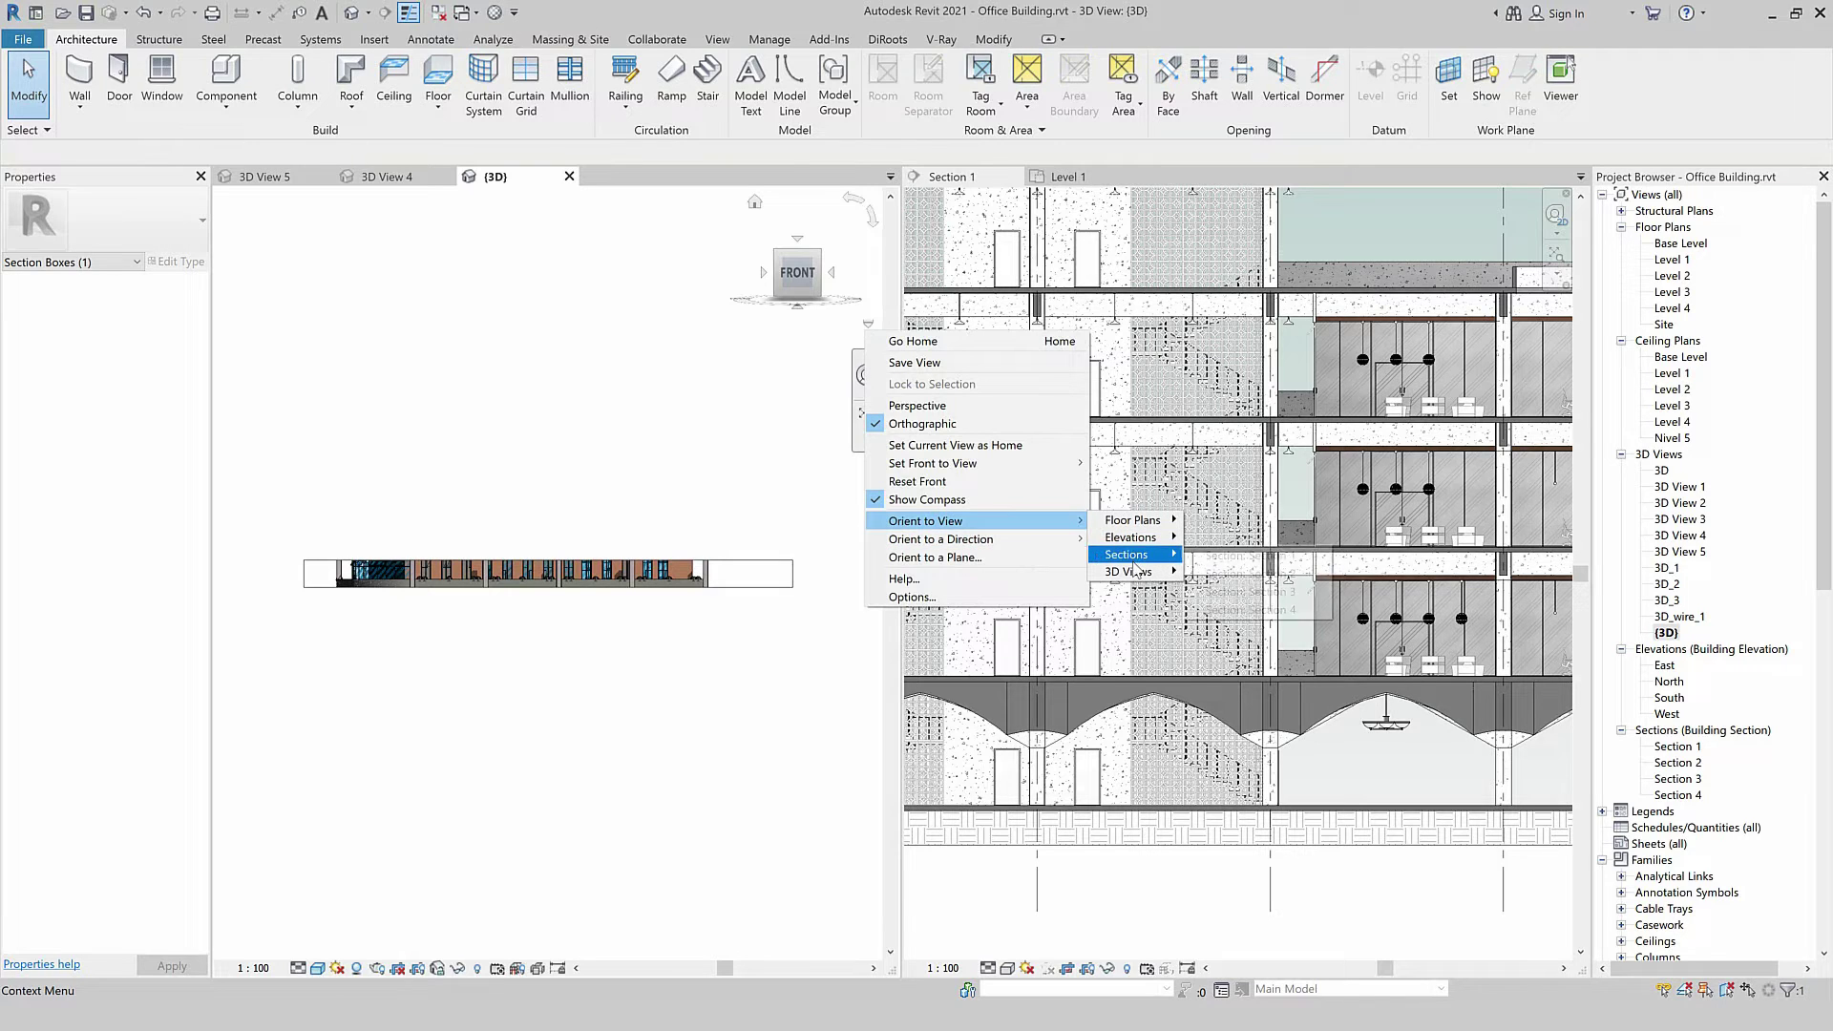
pyautogui.click(1238, 594)
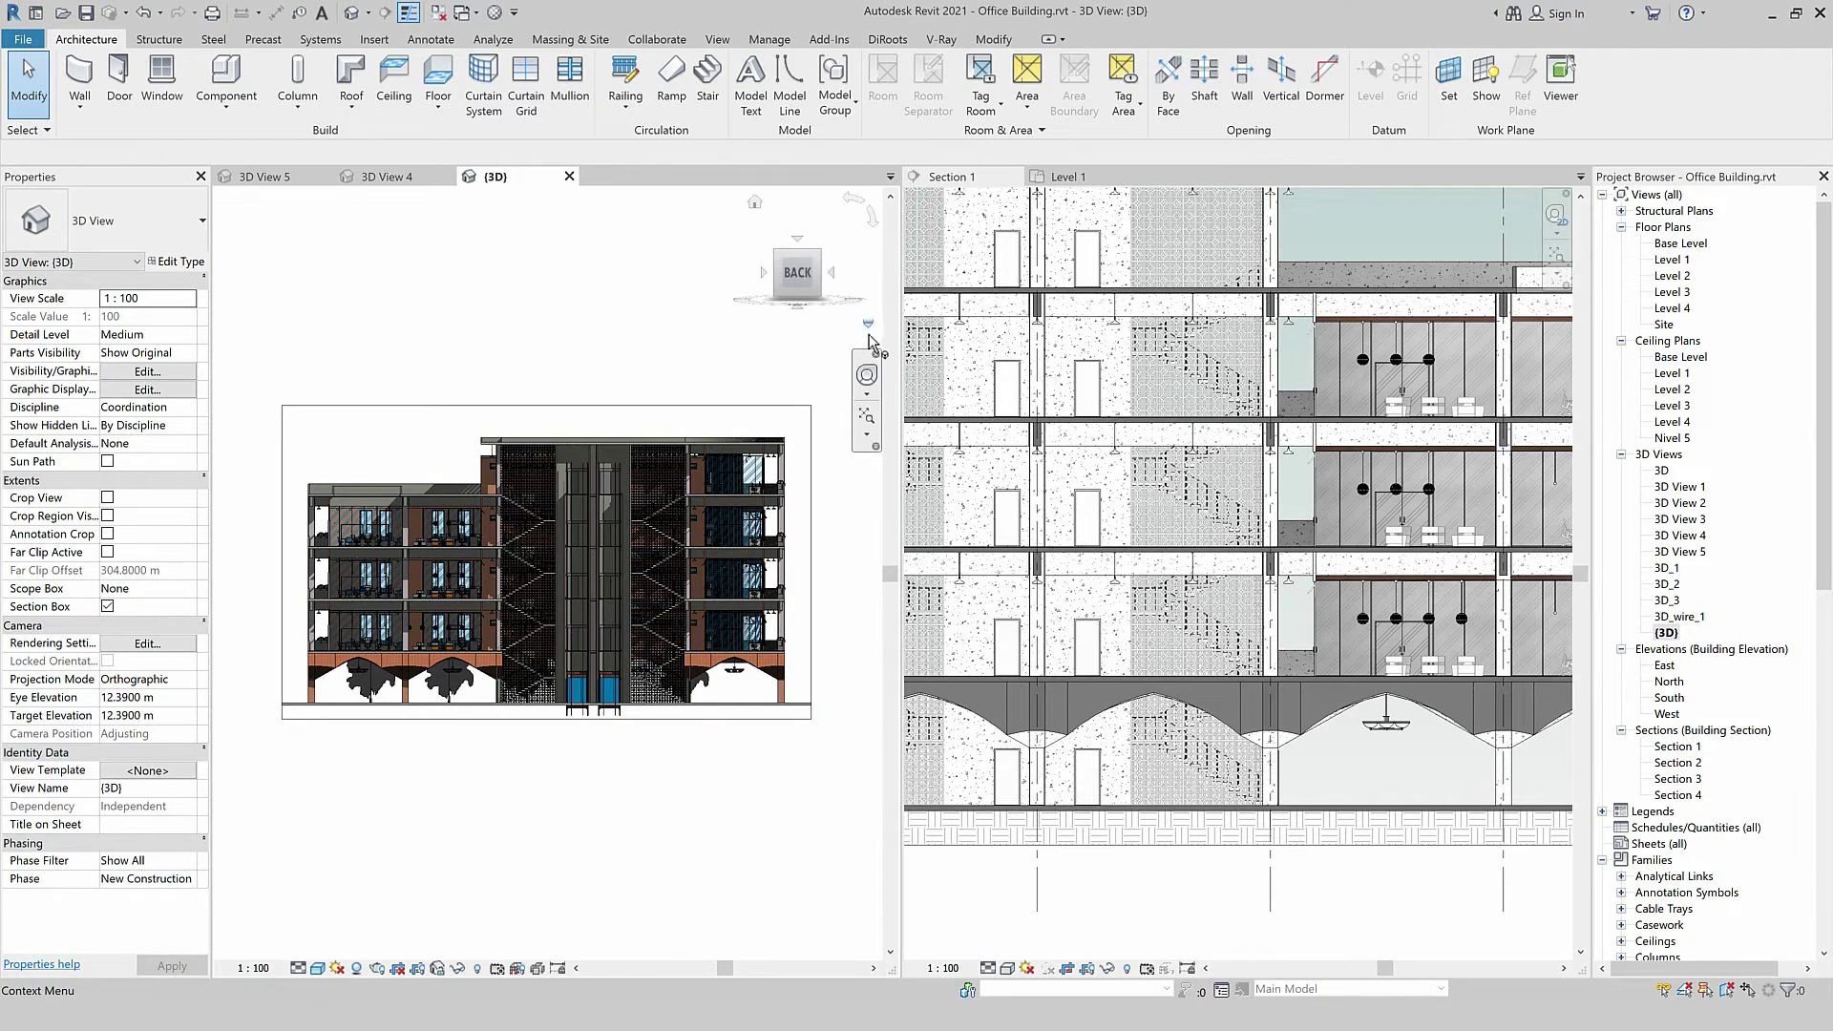
pyautogui.click(871, 326)
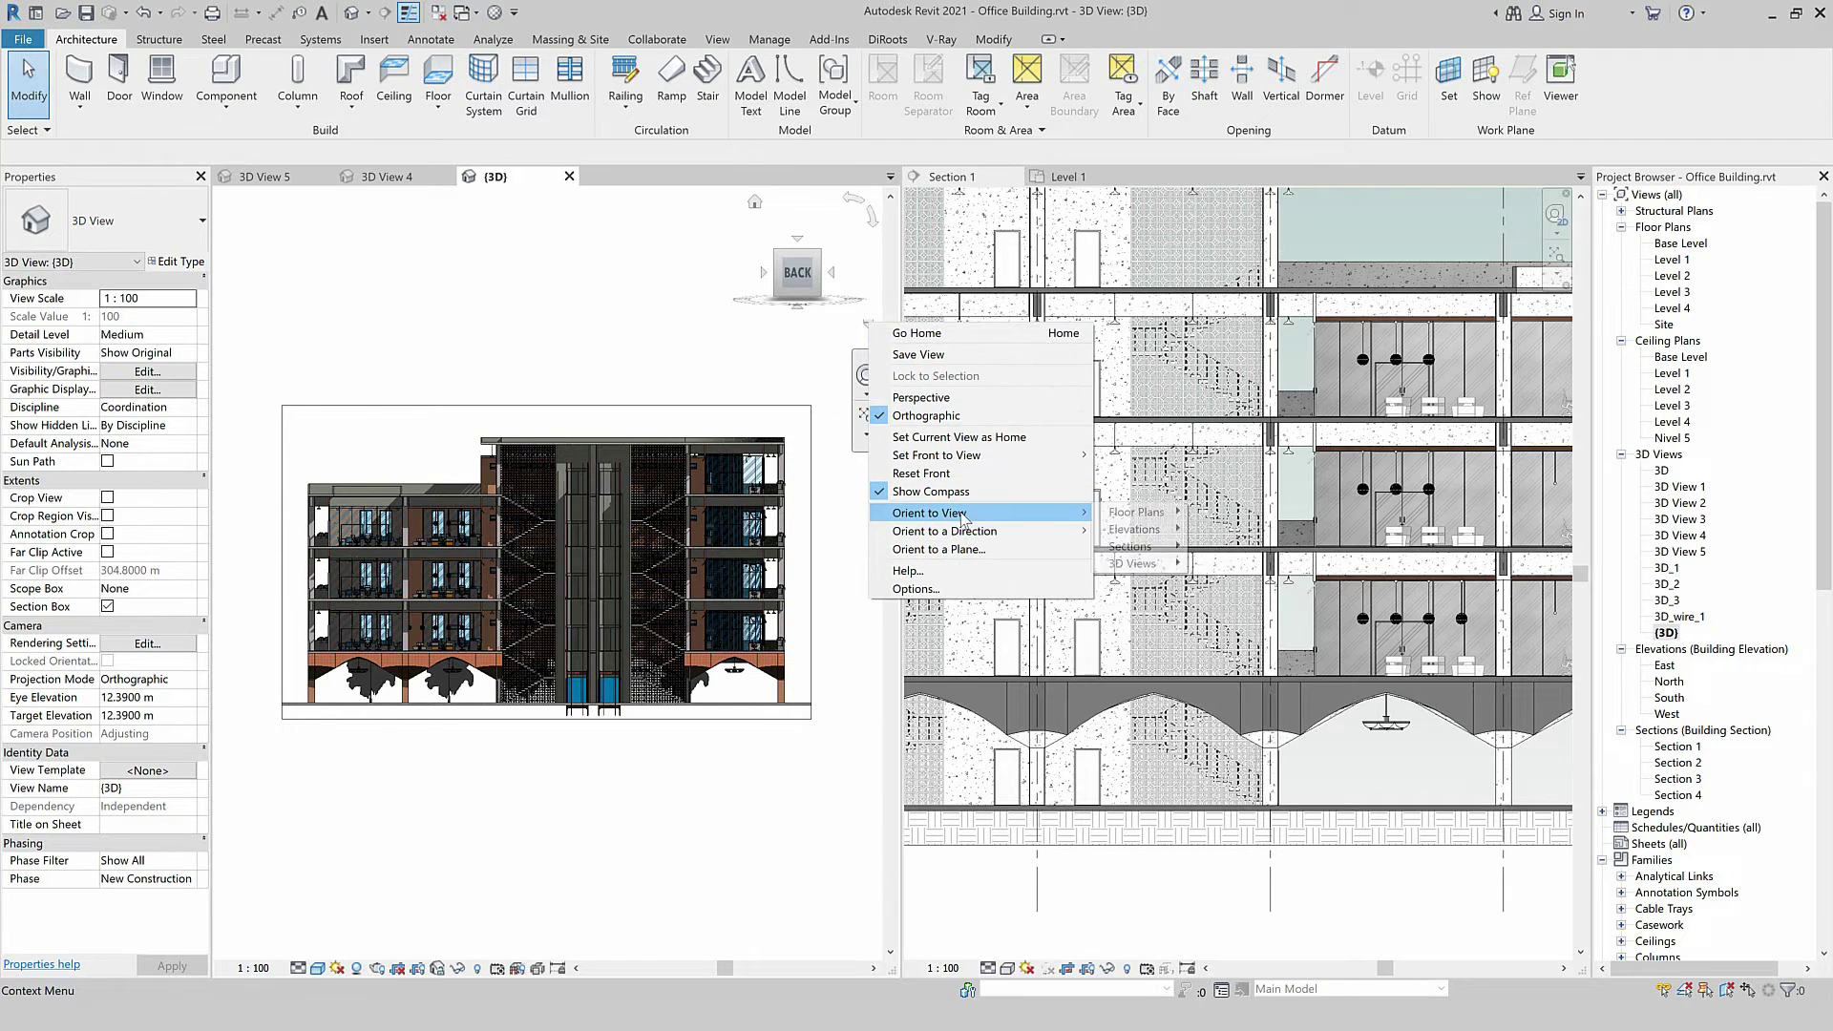
pyautogui.moveTo(1134, 530)
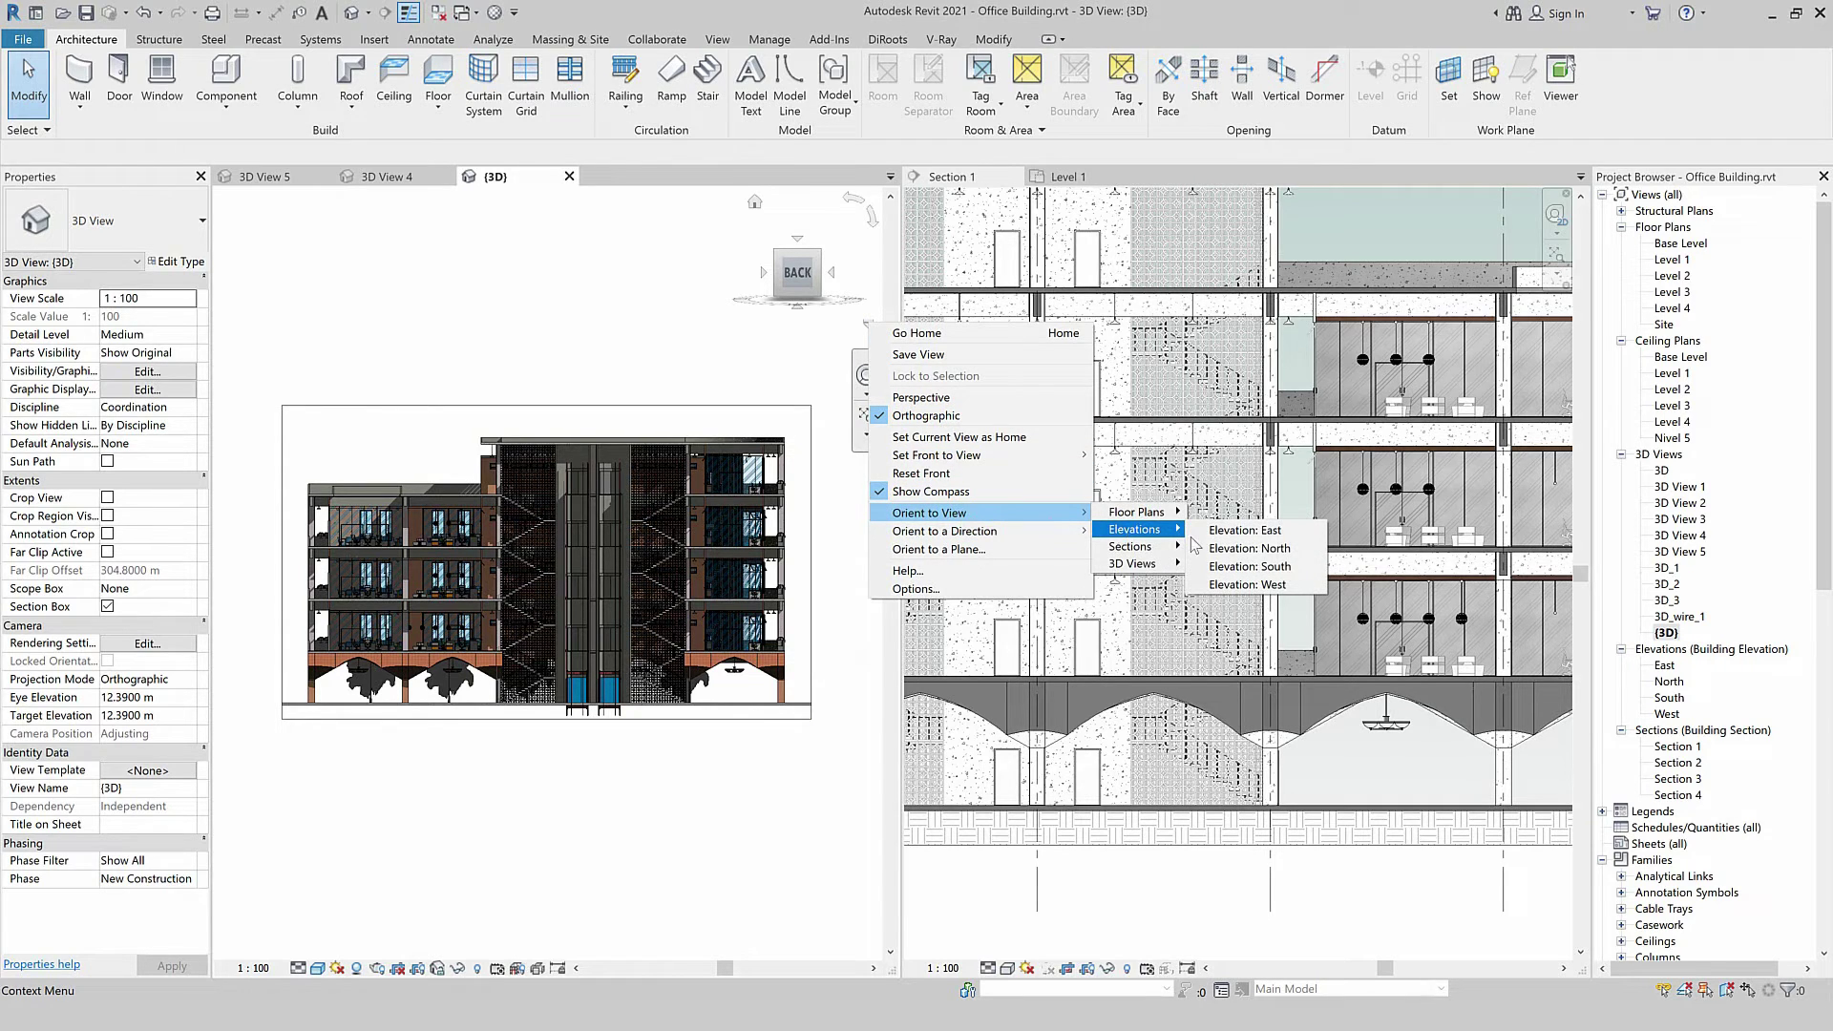
pyautogui.click(1250, 566)
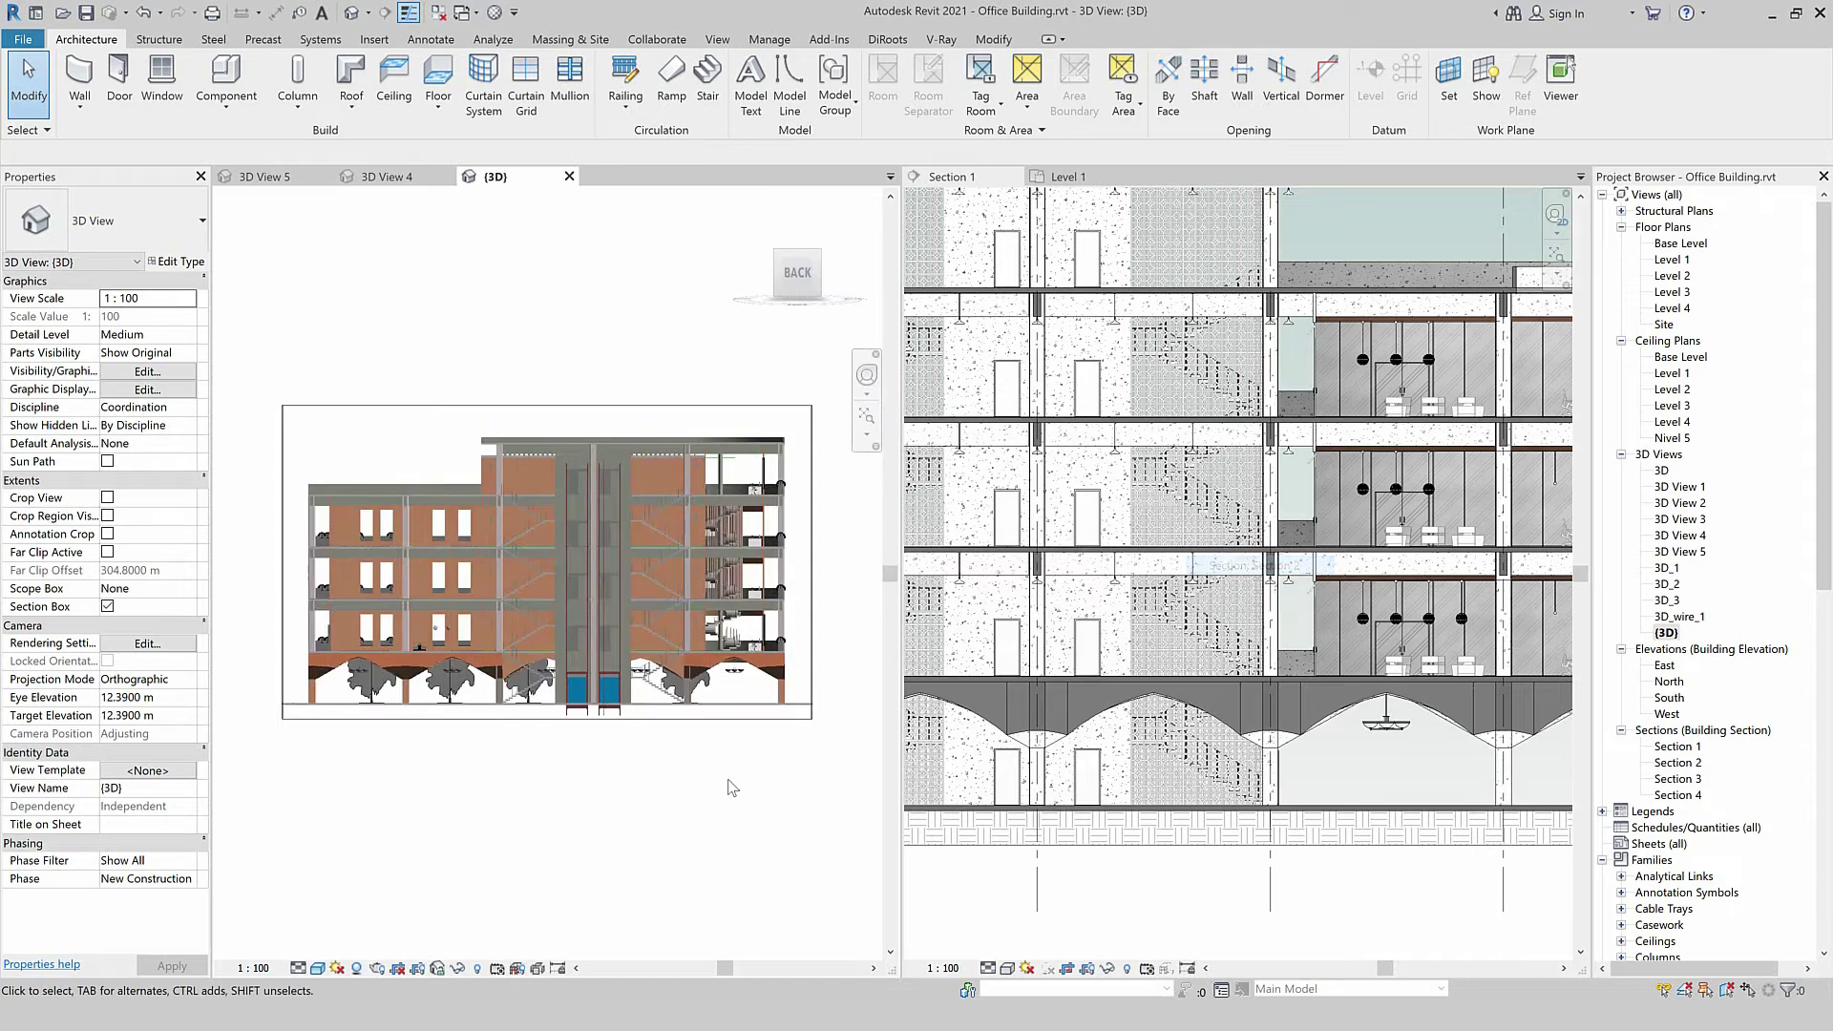
pyautogui.click(189, 679)
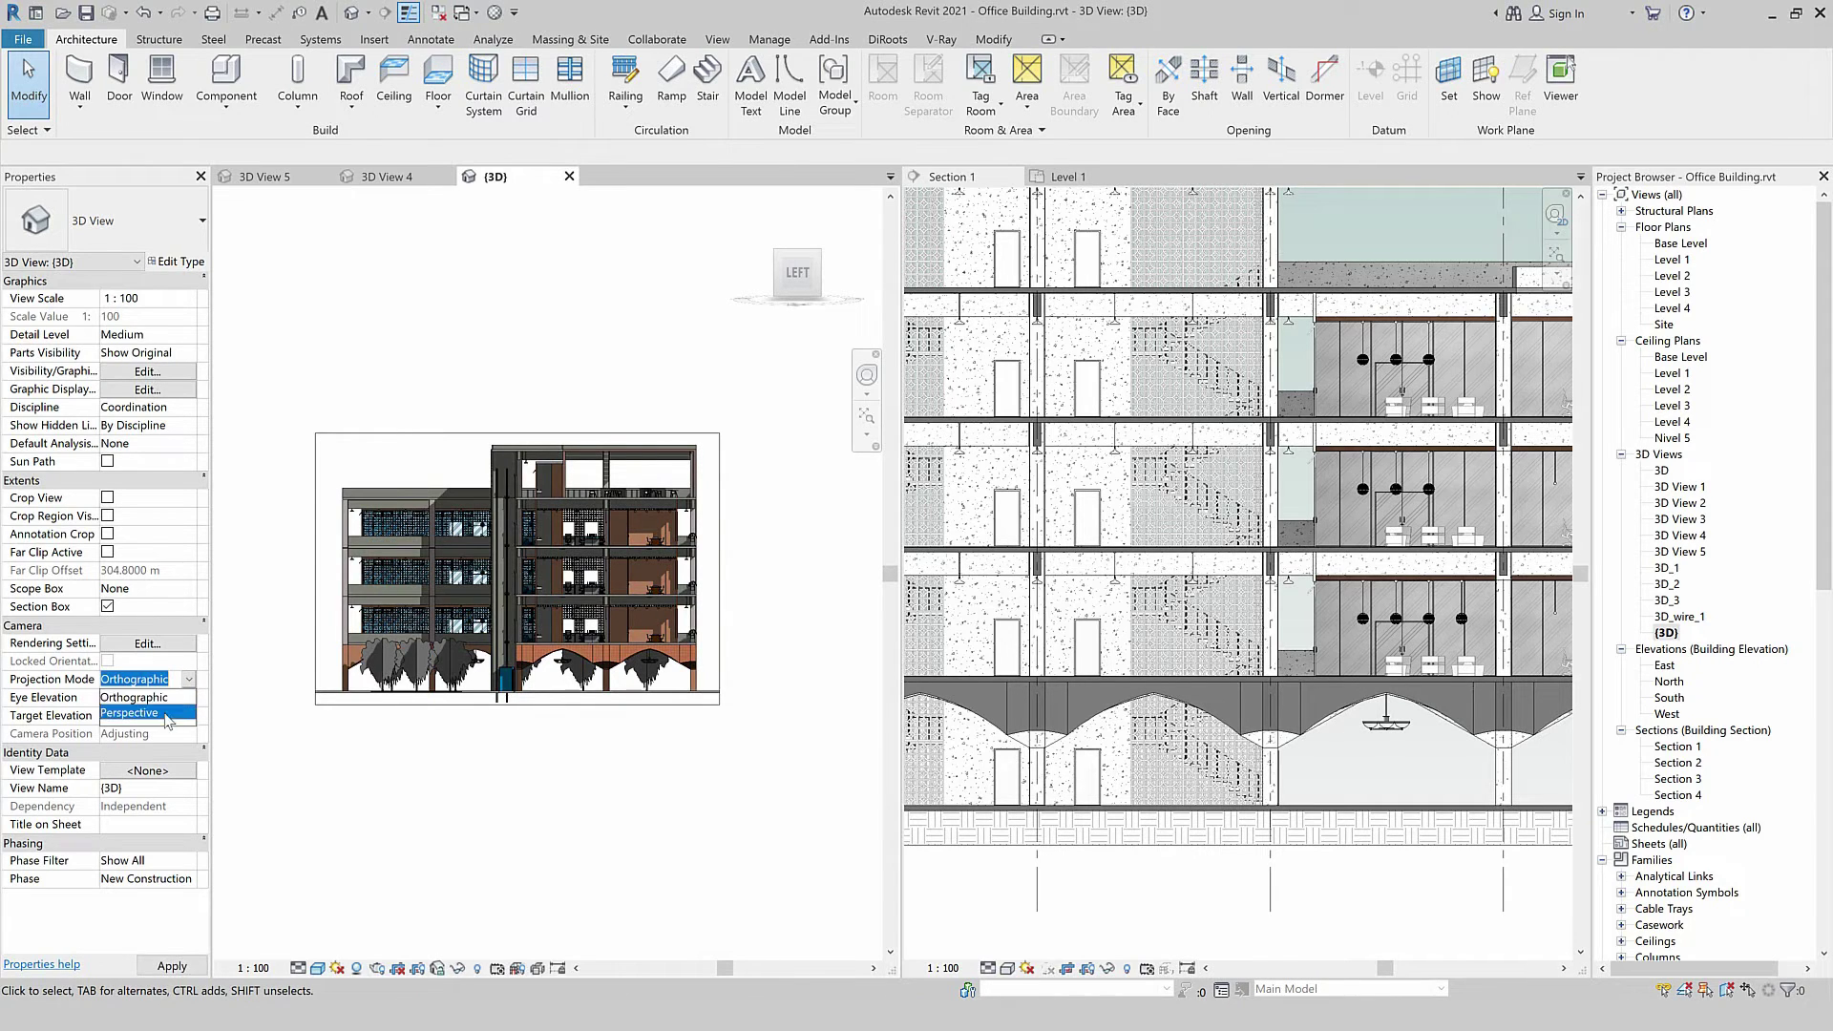
# Switch the sectioned {3D} view to Perspective projection with shadows on.
pyautogui.click(168, 714)
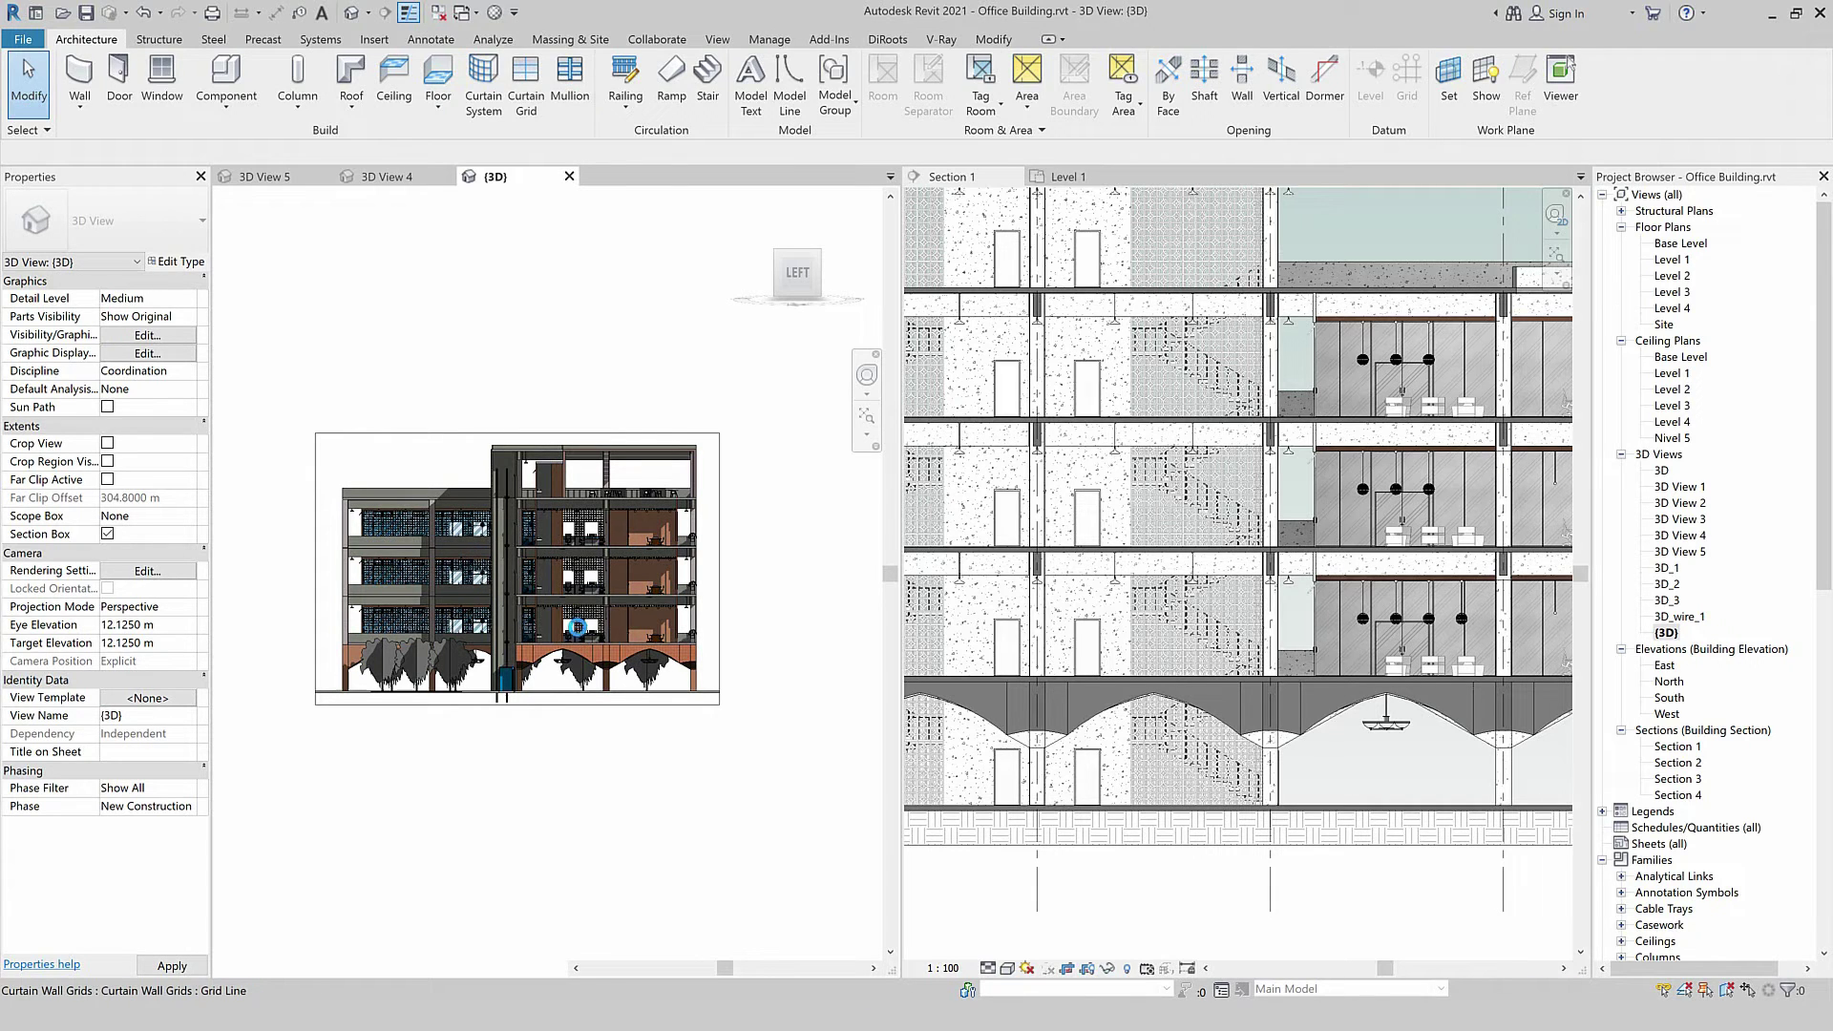
pyautogui.scroll(2, 561, 621)
pyautogui.scroll(2, 573, 649)
pyautogui.scroll(2, 621, 716)
pyautogui.scroll(2, 692, 810)
pyautogui.scroll(-1, 732, 805)
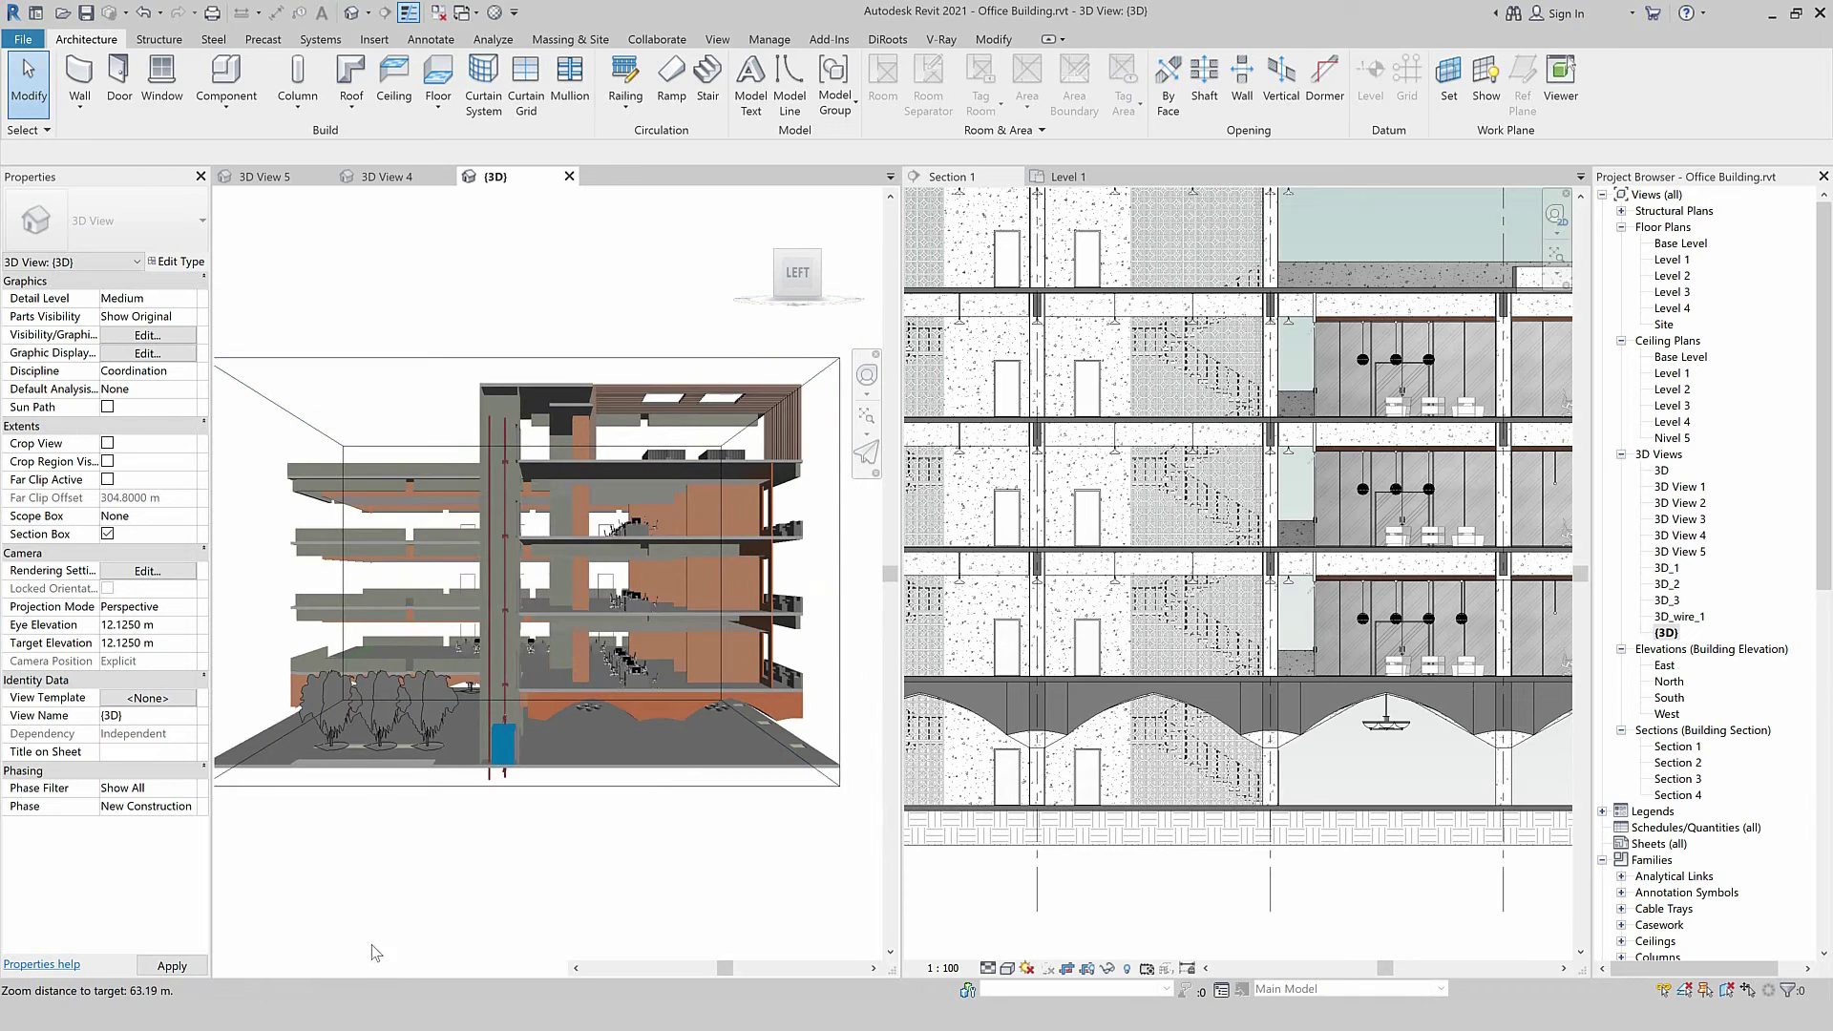
pyautogui.click(359, 968)
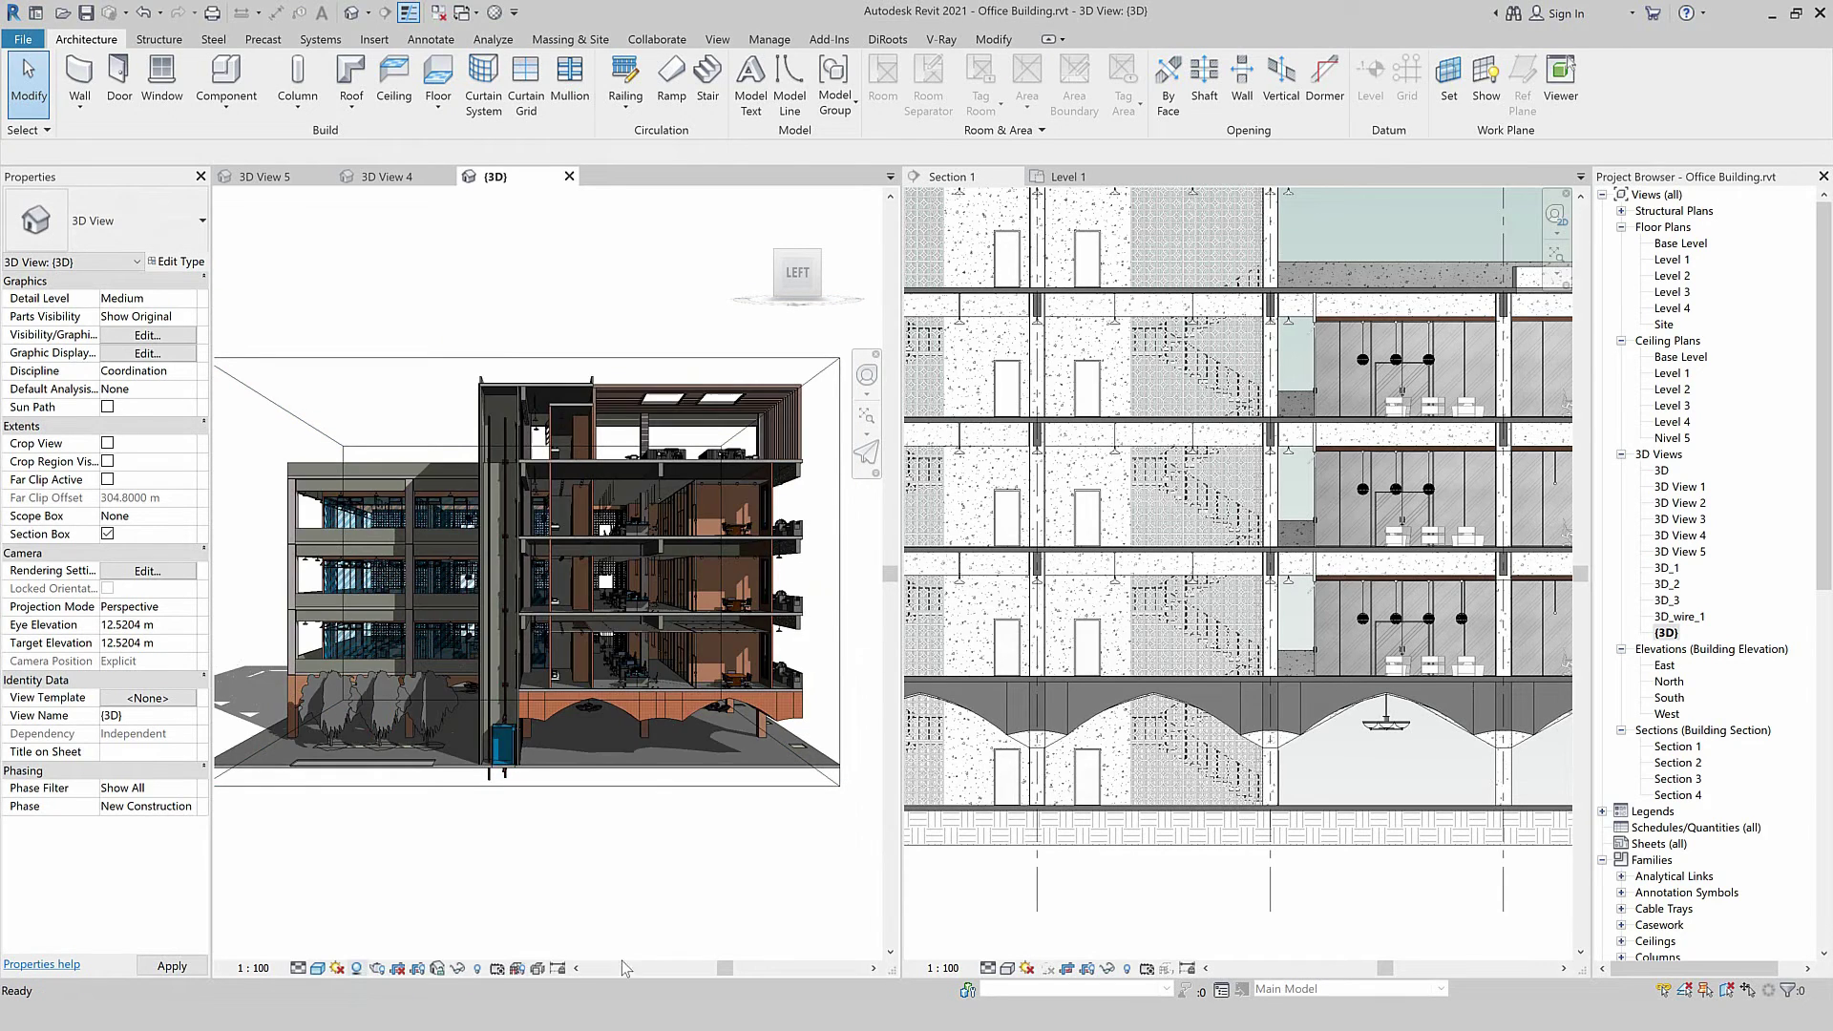
# Widen the {3D} pane and zoom and pan to frame the side-on cutaway.
pyautogui.moveTo(902, 855); pyautogui.dragTo(1228, 824)
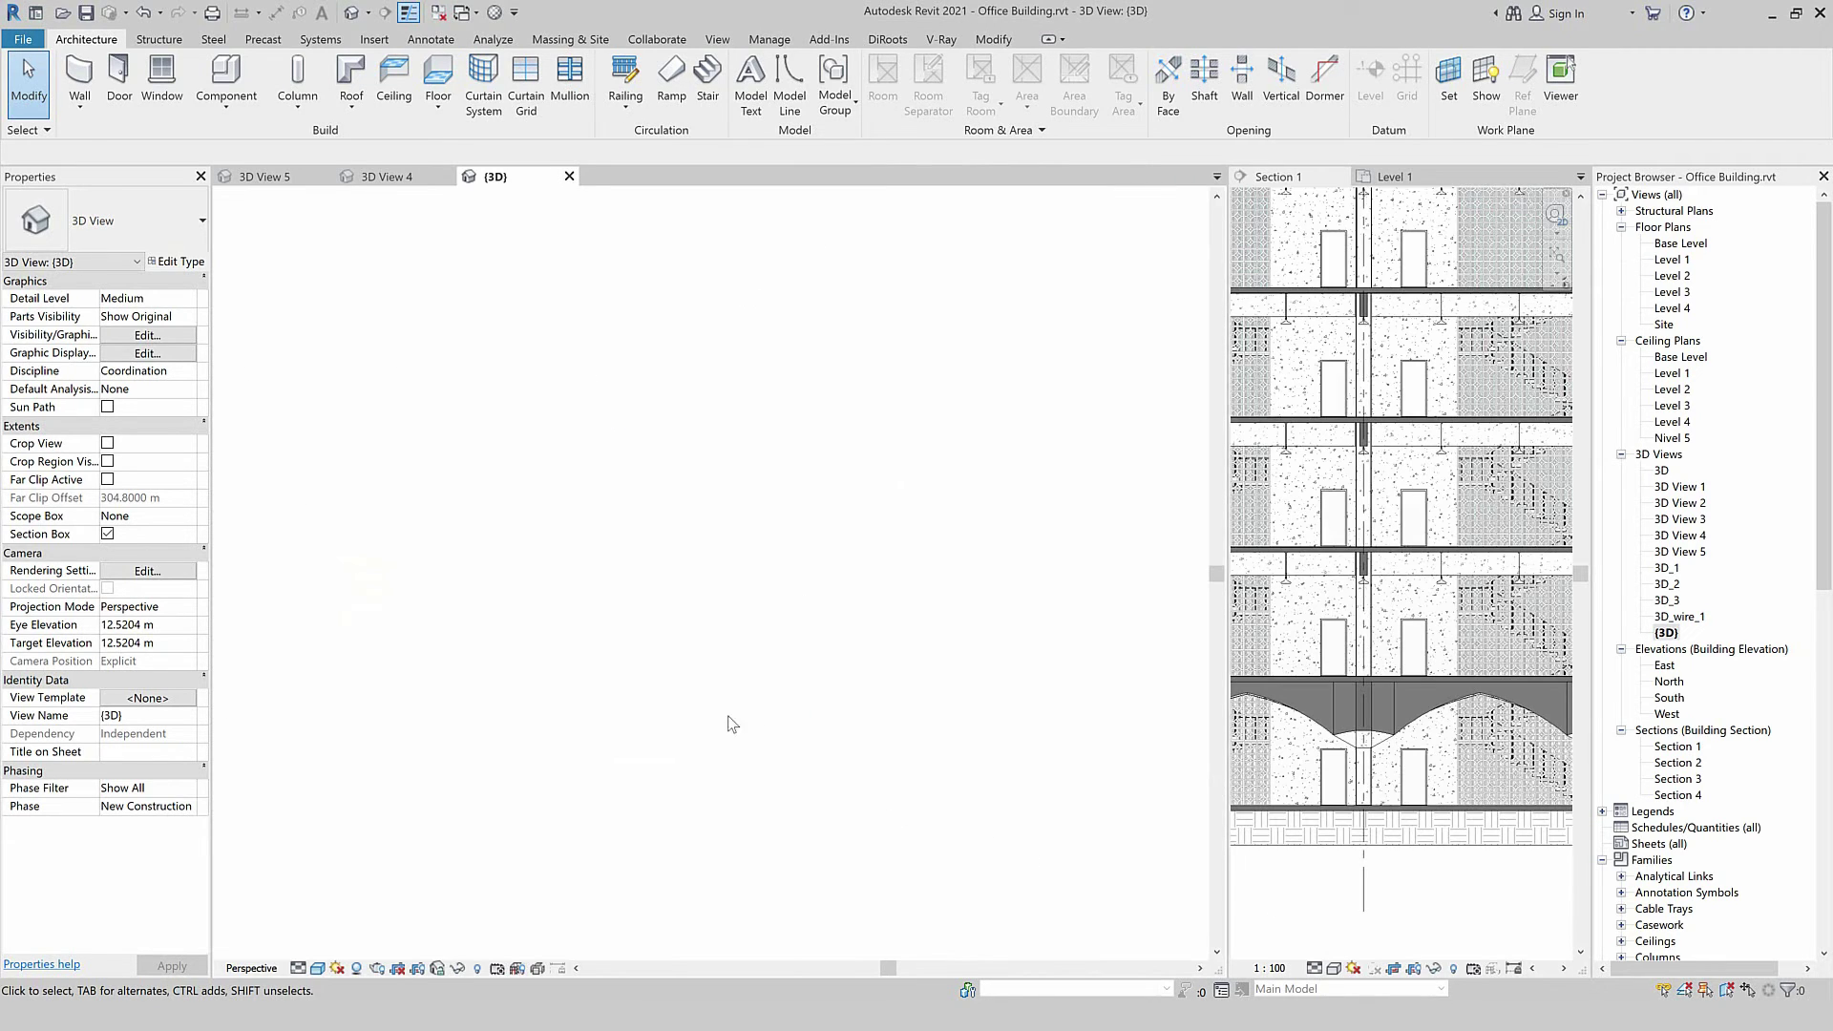
pyautogui.scroll(-2, 622, 794)
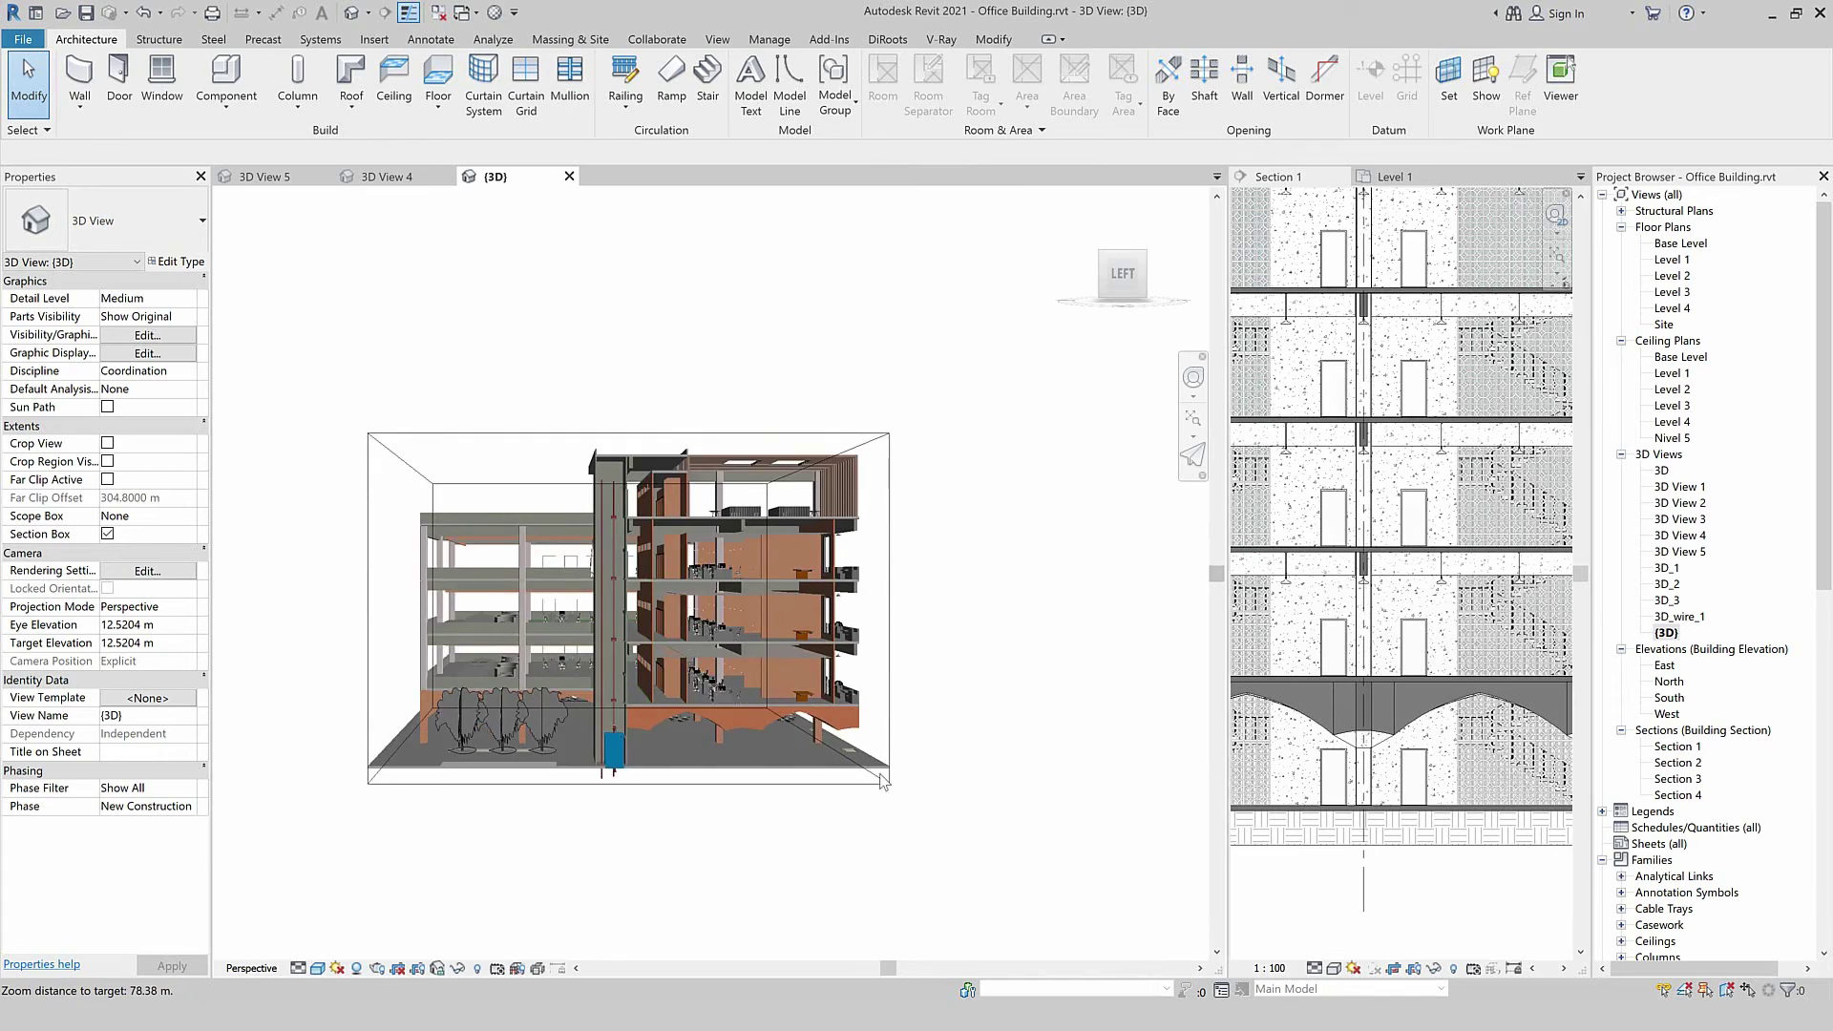
pyautogui.scroll(-1, 622, 794)
pyautogui.scroll(2, 621, 795)
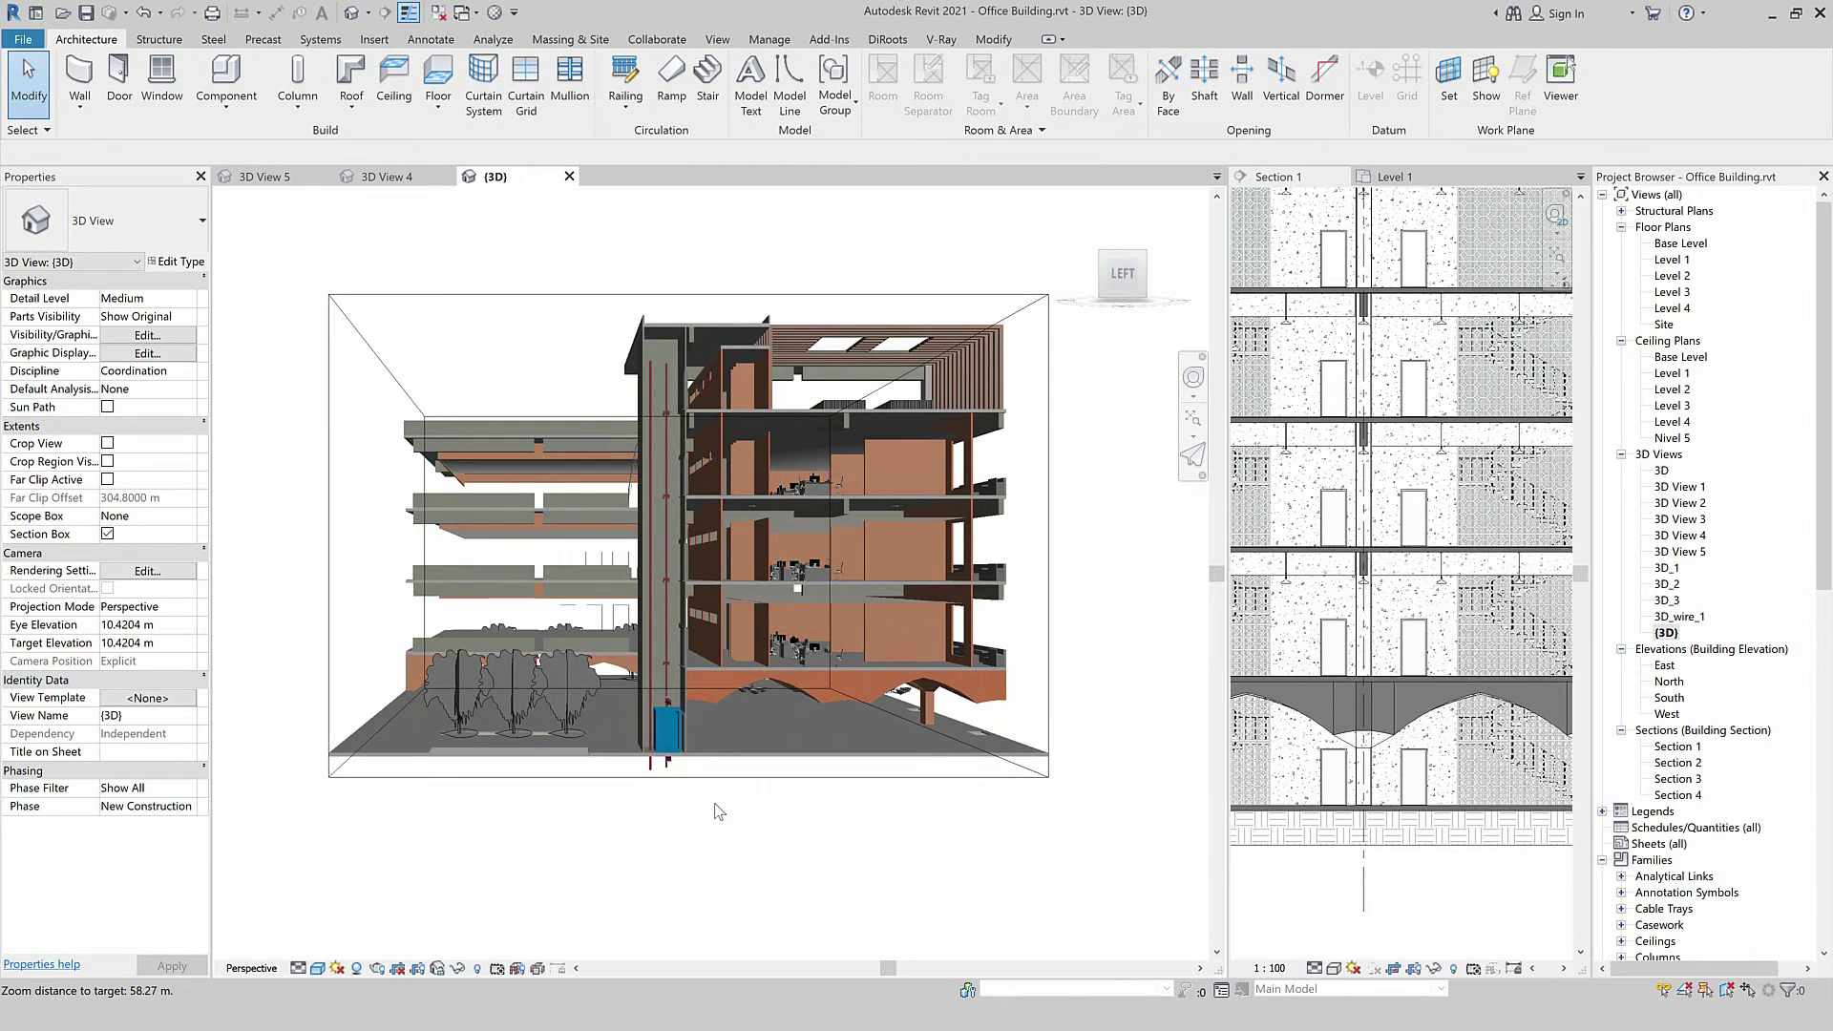
pyautogui.scroll(2, 718, 809)
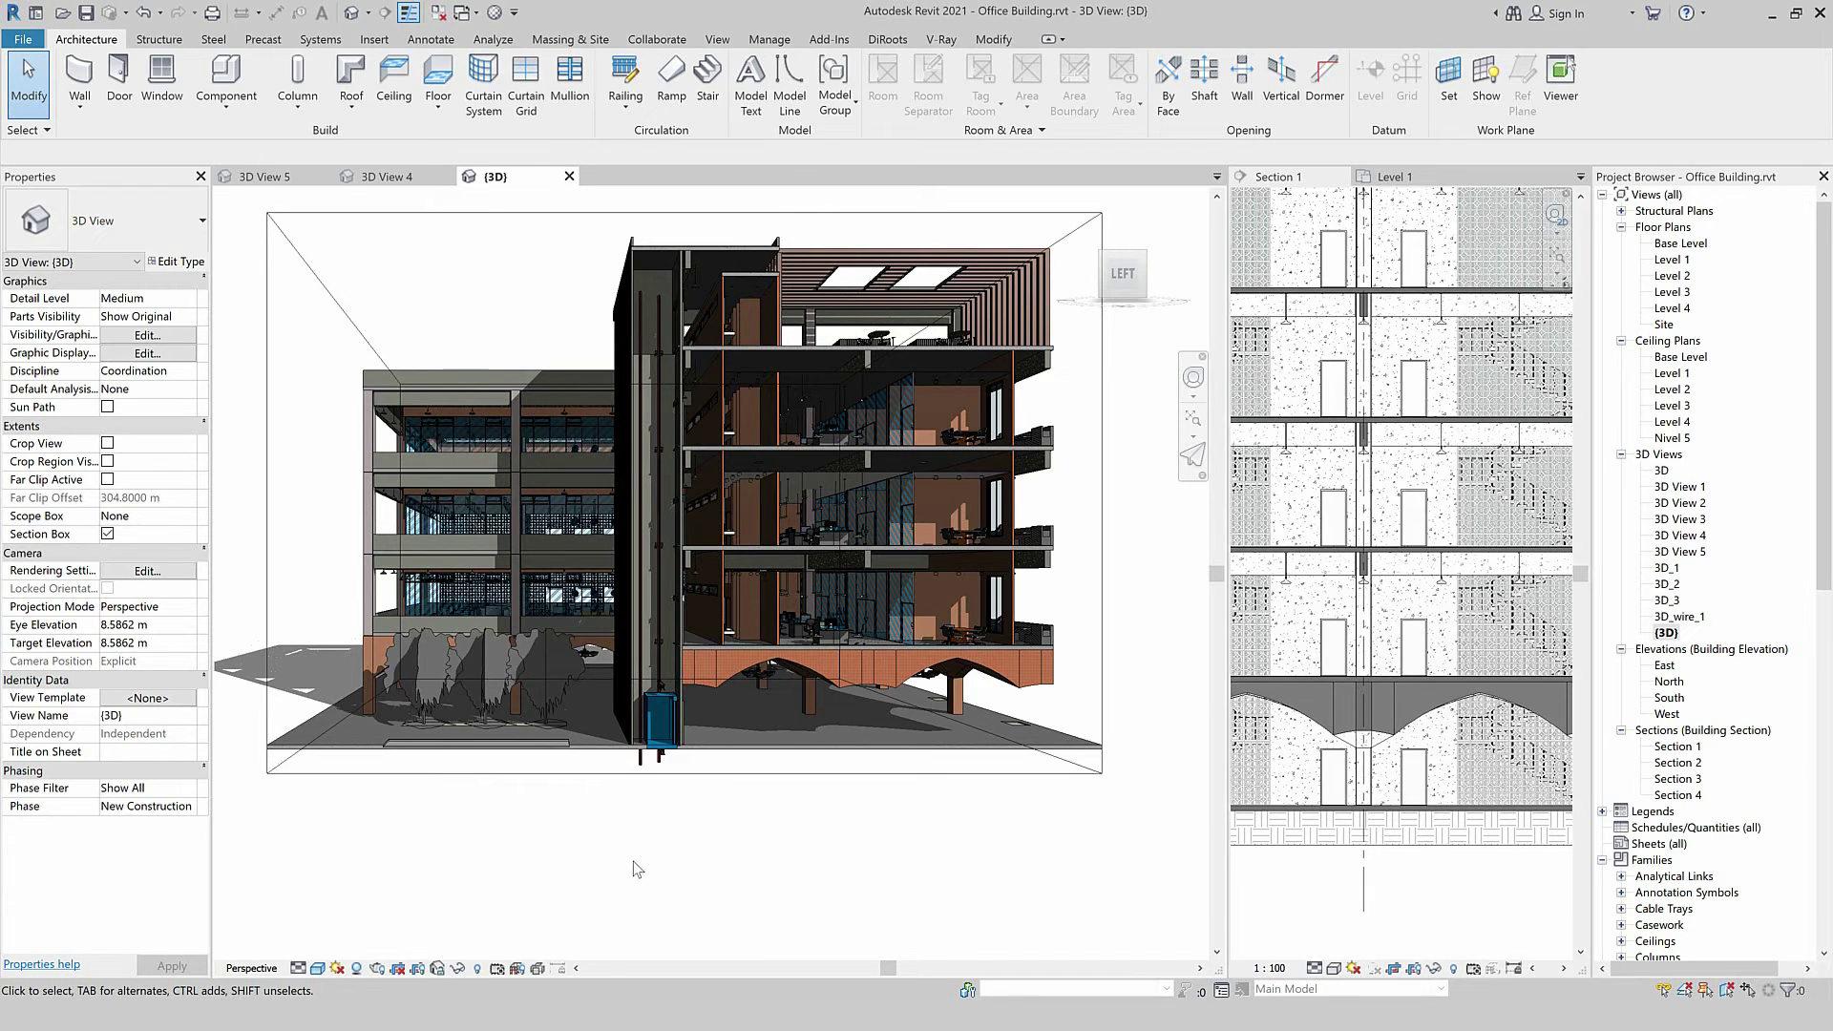
pyautogui.moveTo(540, 315)
pyautogui.mouseDown(button='middle')
pyautogui.moveTo(531, 381)
pyautogui.moveTo(574, 354)
pyautogui.mouseUp(button='middle')
pyautogui.scroll(-2, 531, 381)
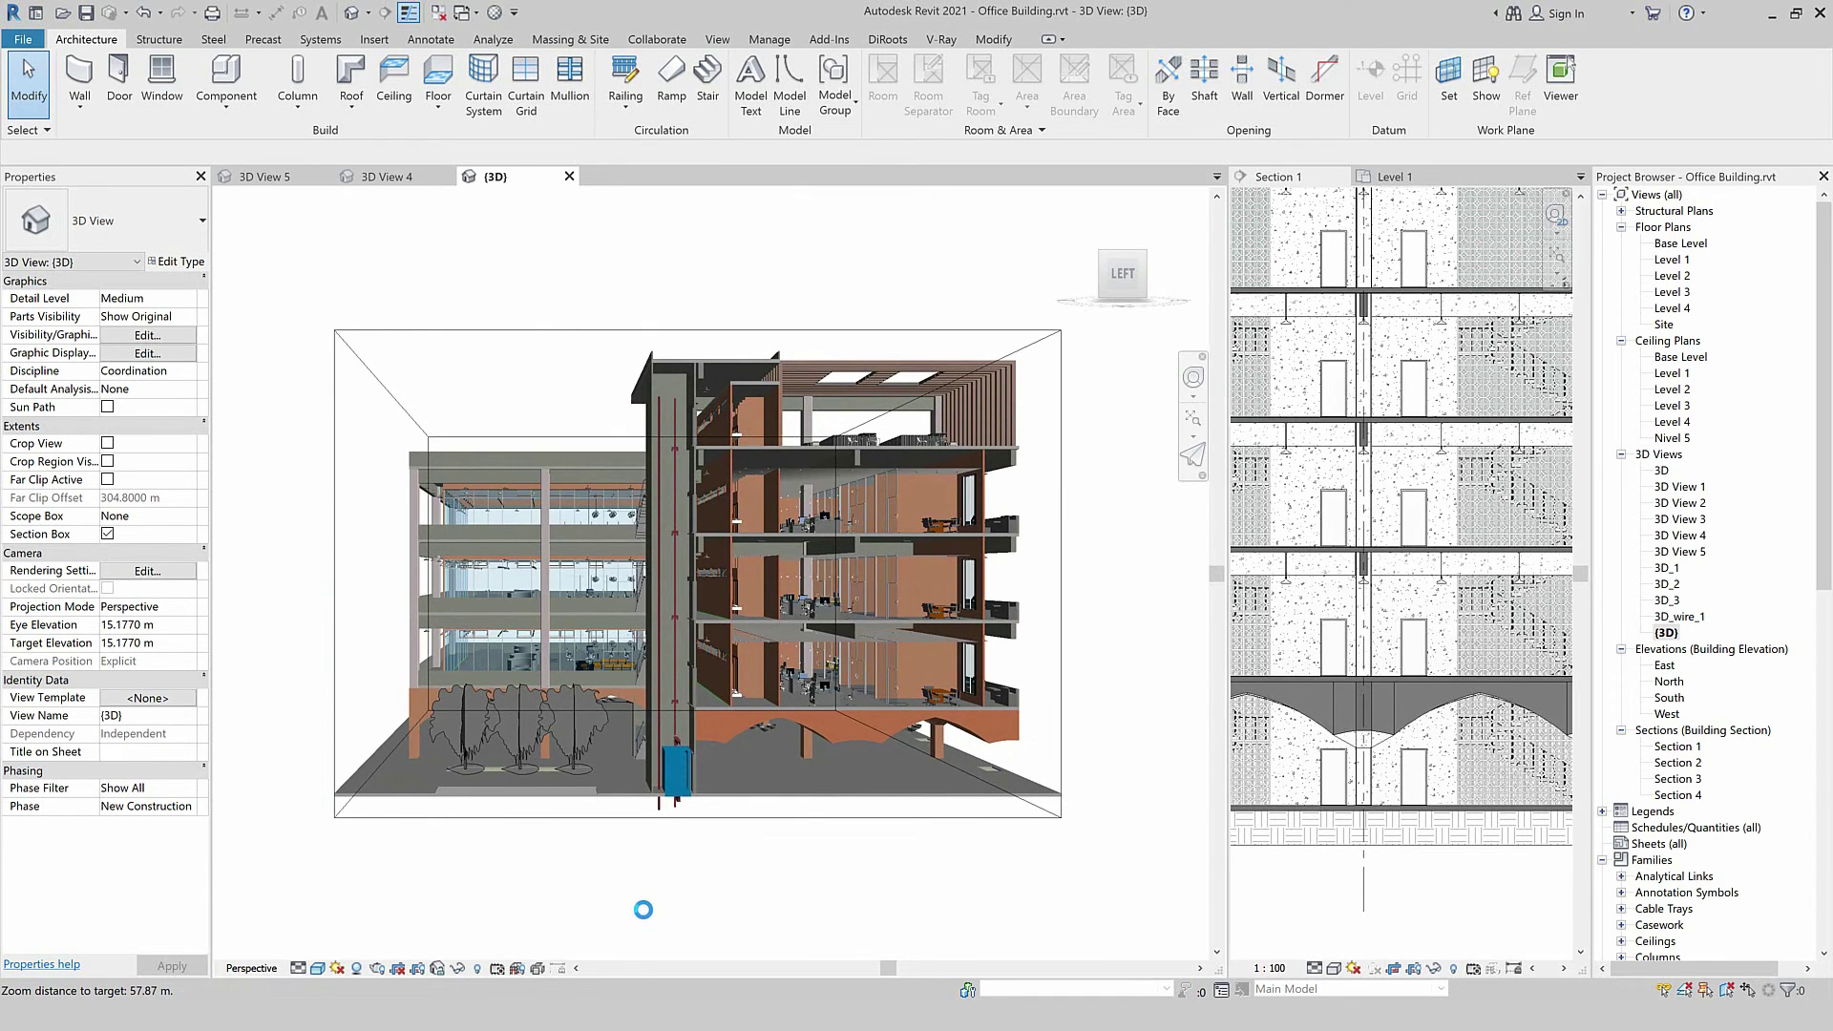
pyautogui.scroll(2, 644, 909)
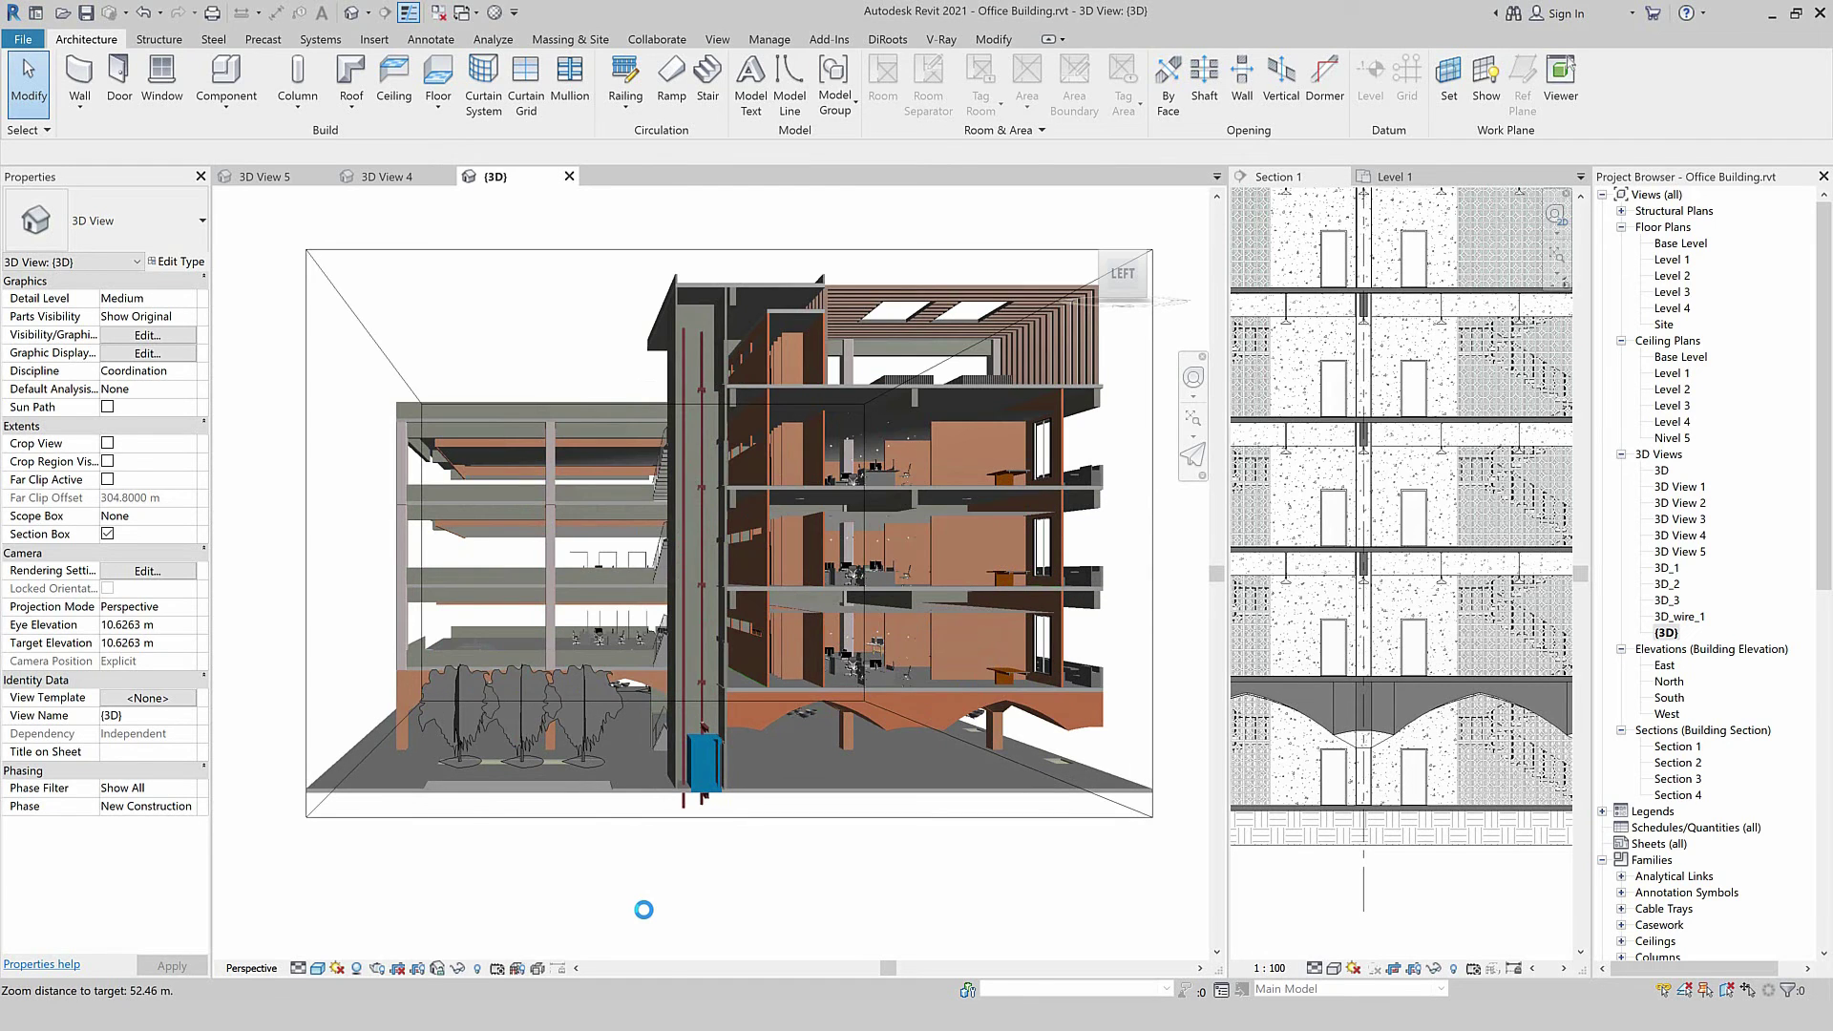